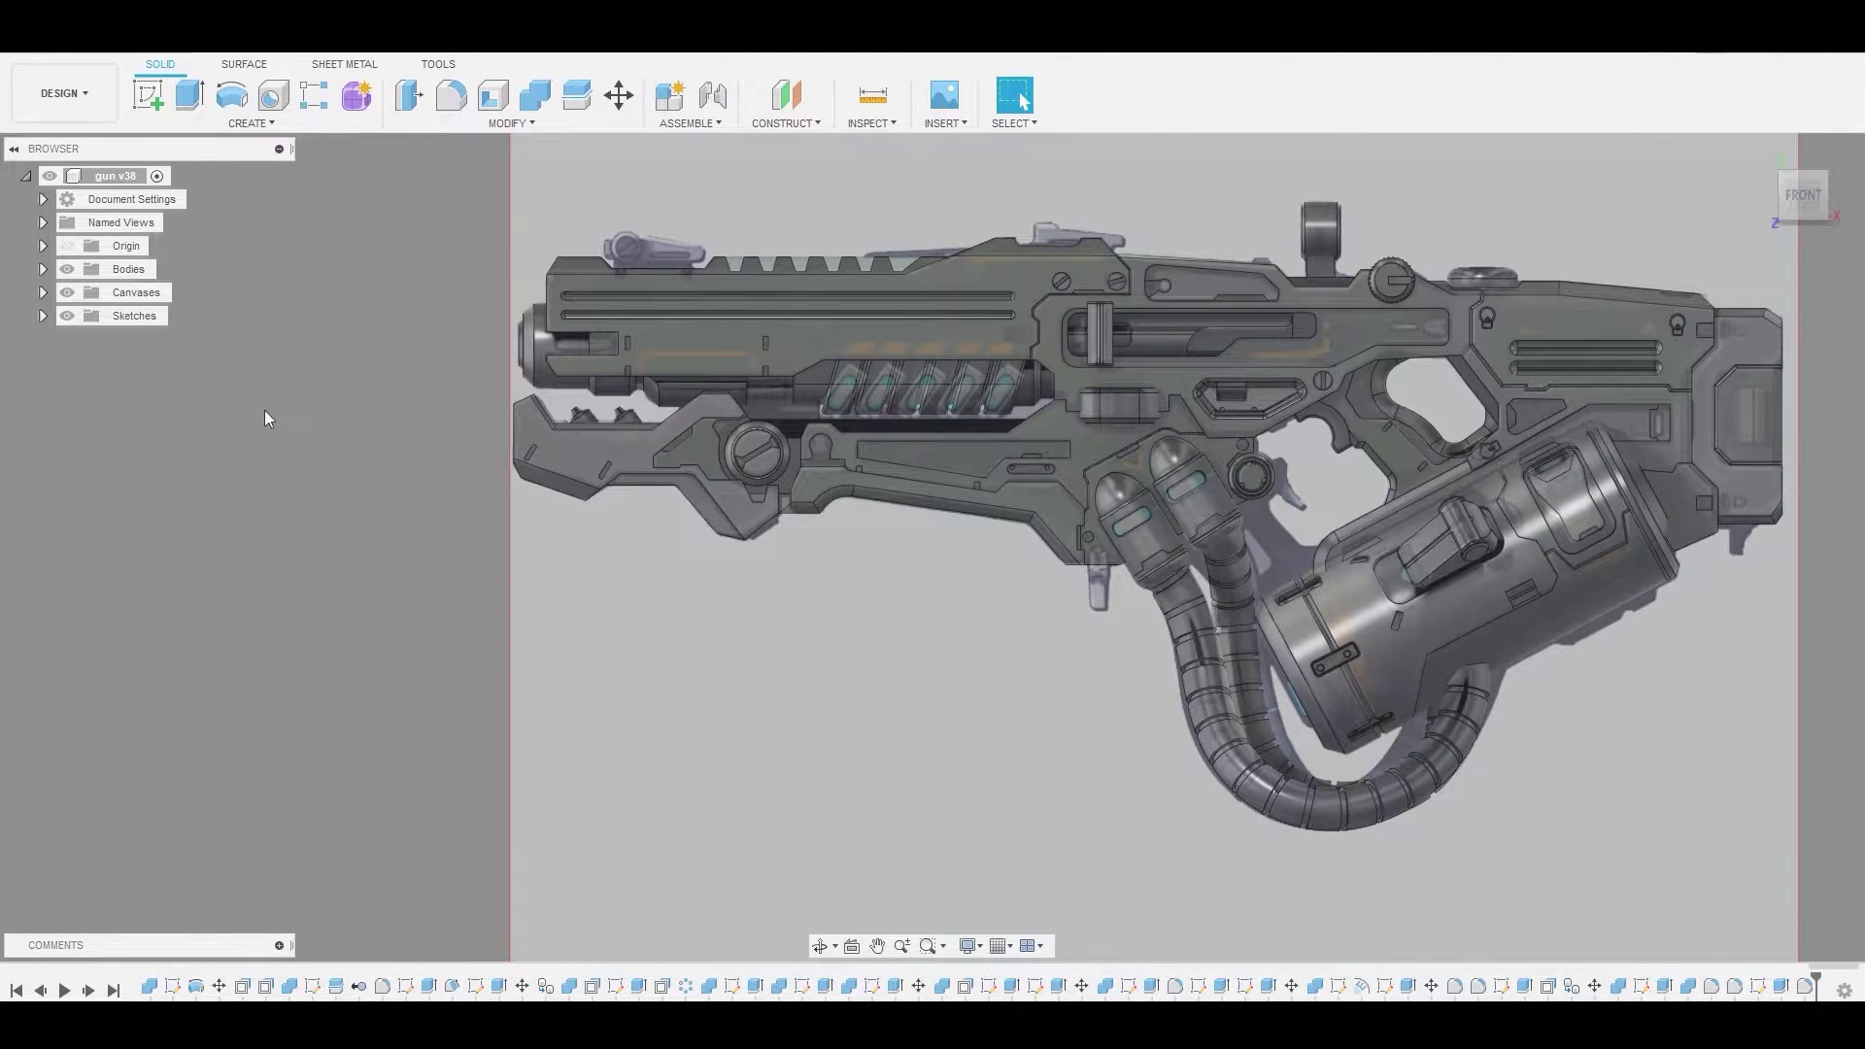
Move the two small nozzle cylinders on the lower front jaw, Body146 and Body147, 0.264 mm along Z
click(43, 269)
scroll(38, 271, down, 2)
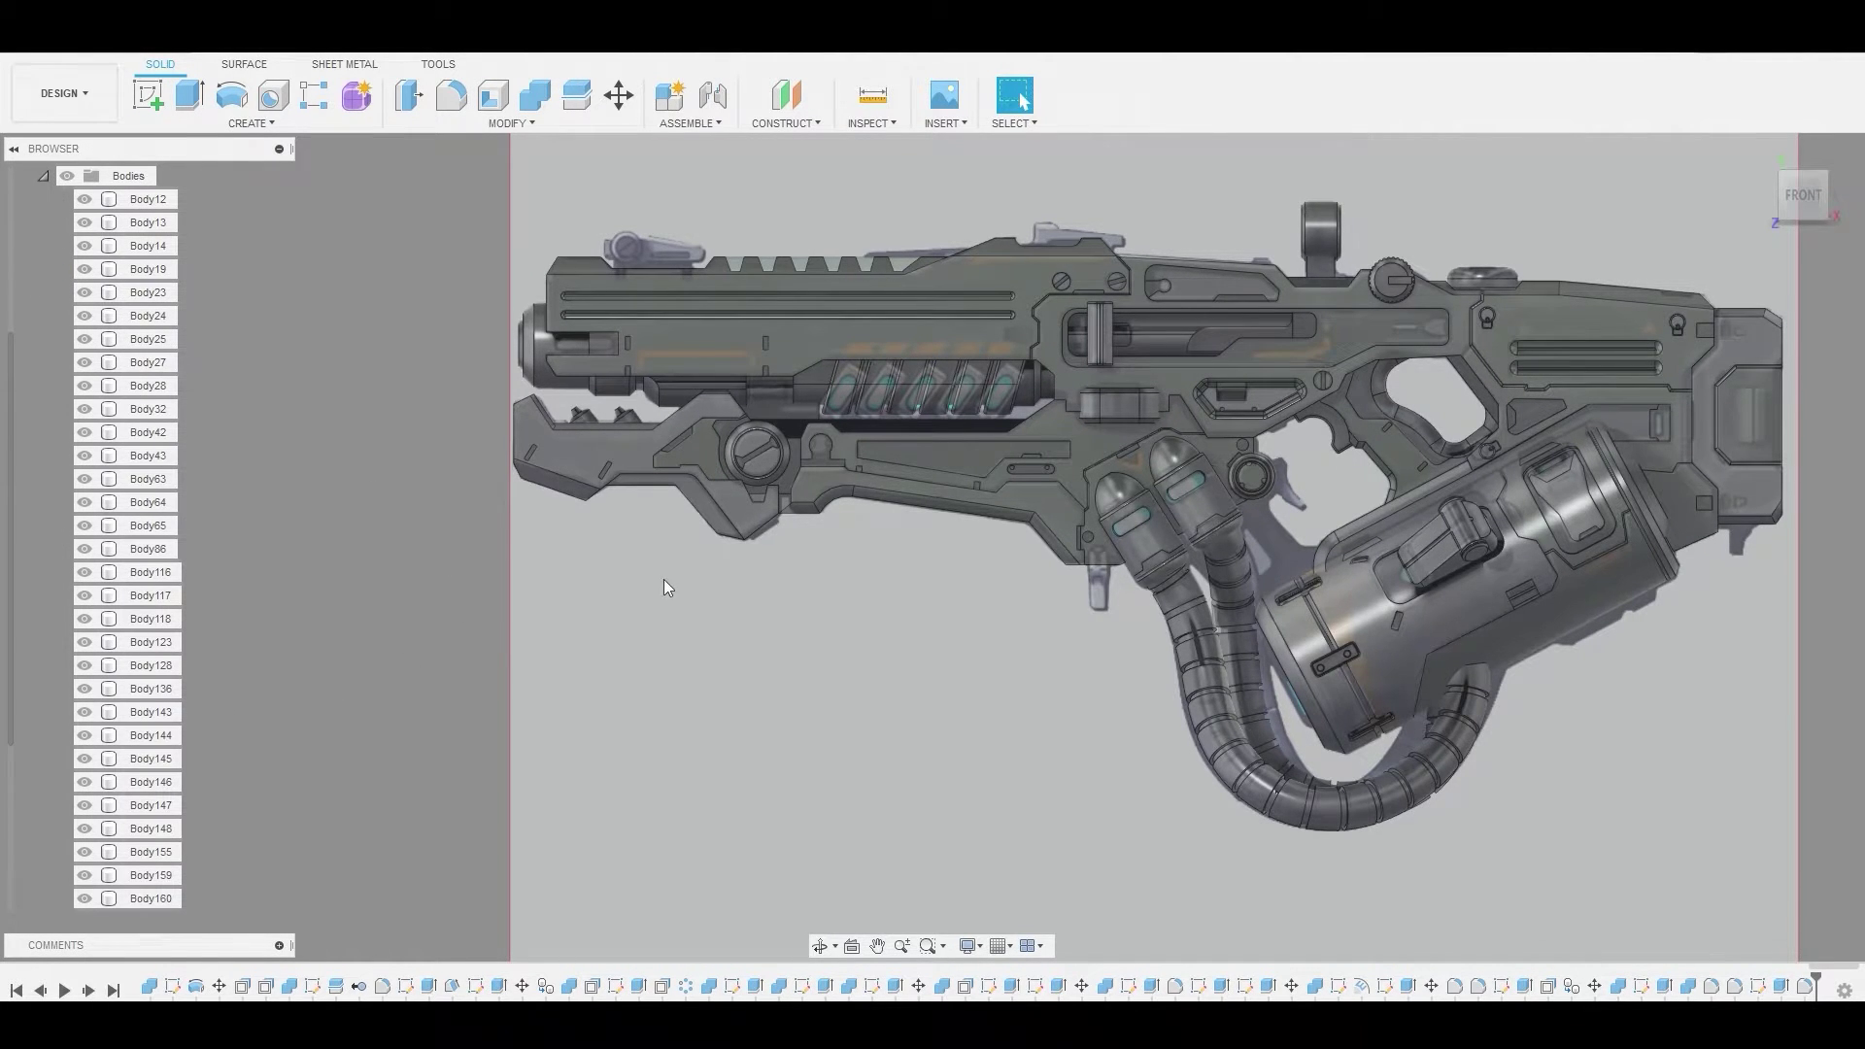
shift+middle_drag(664, 581, 777, 592)
scroll(609, 442, up, 6)
shift+middle_drag(632, 443, 679, 416)
key(Escape)
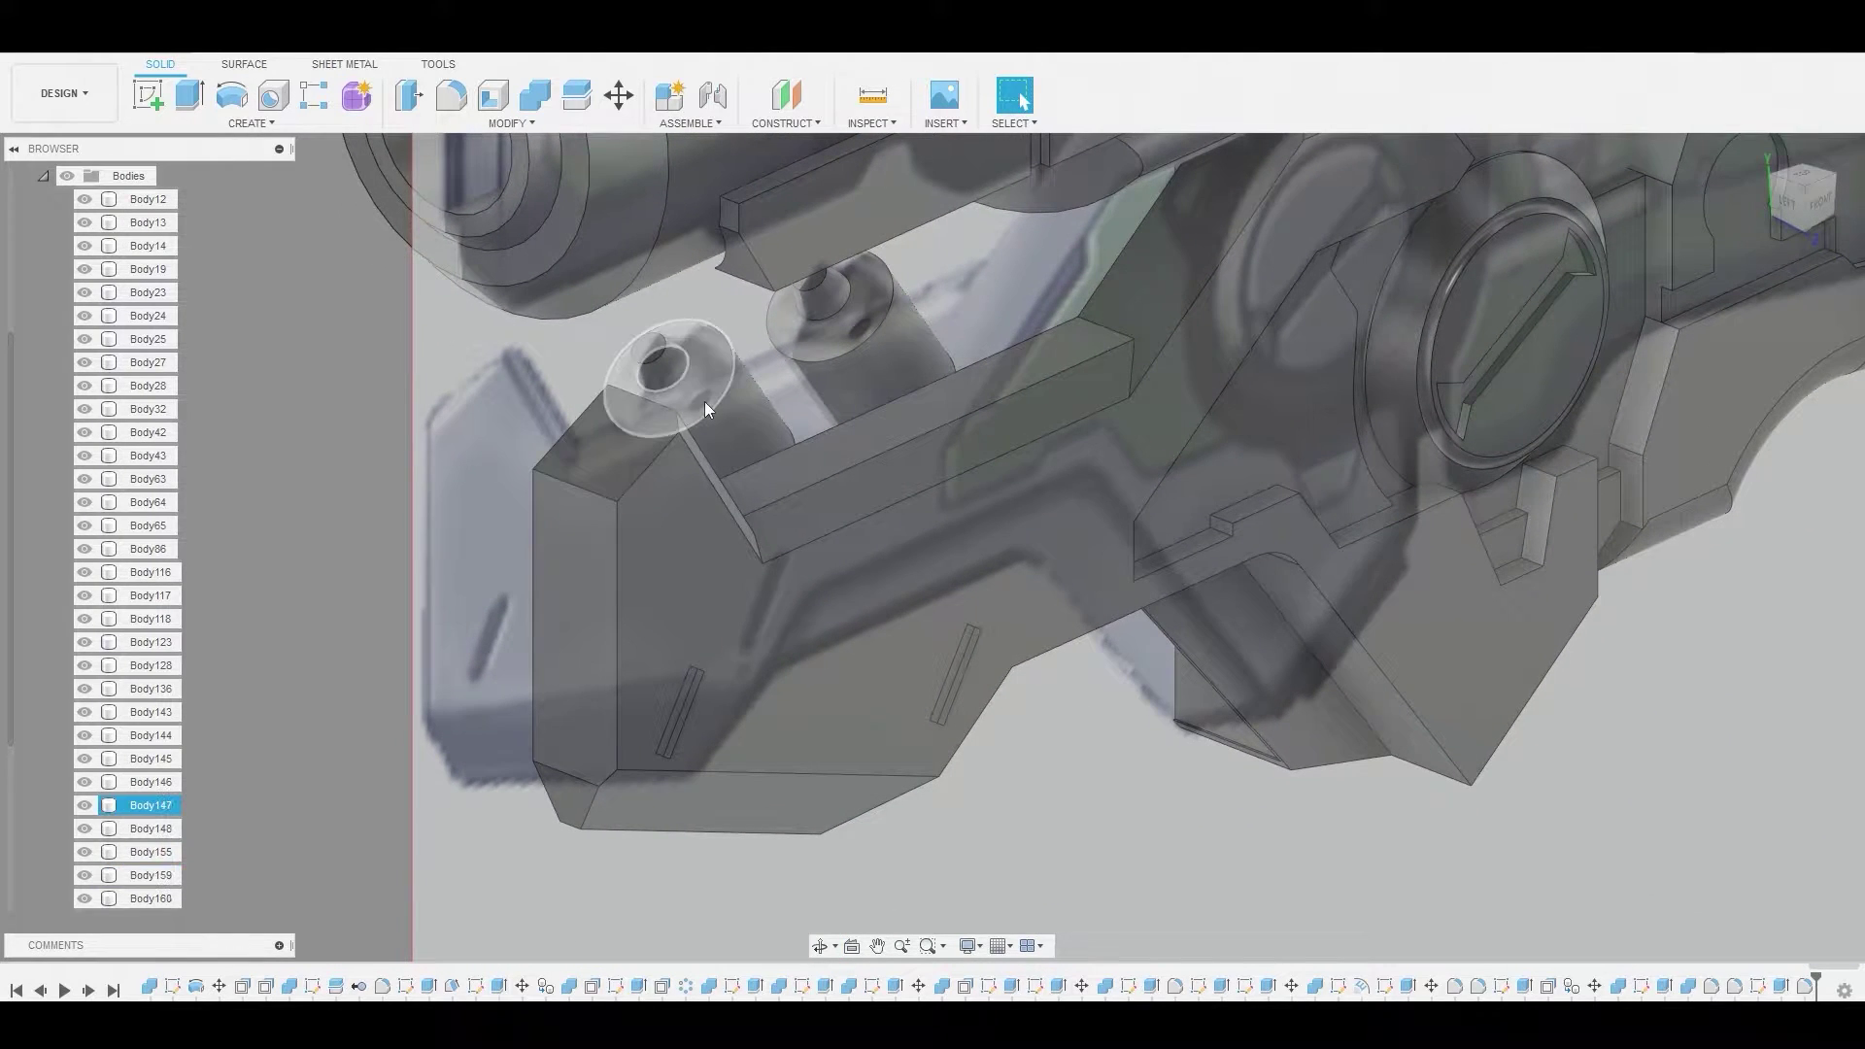
click(161, 783)
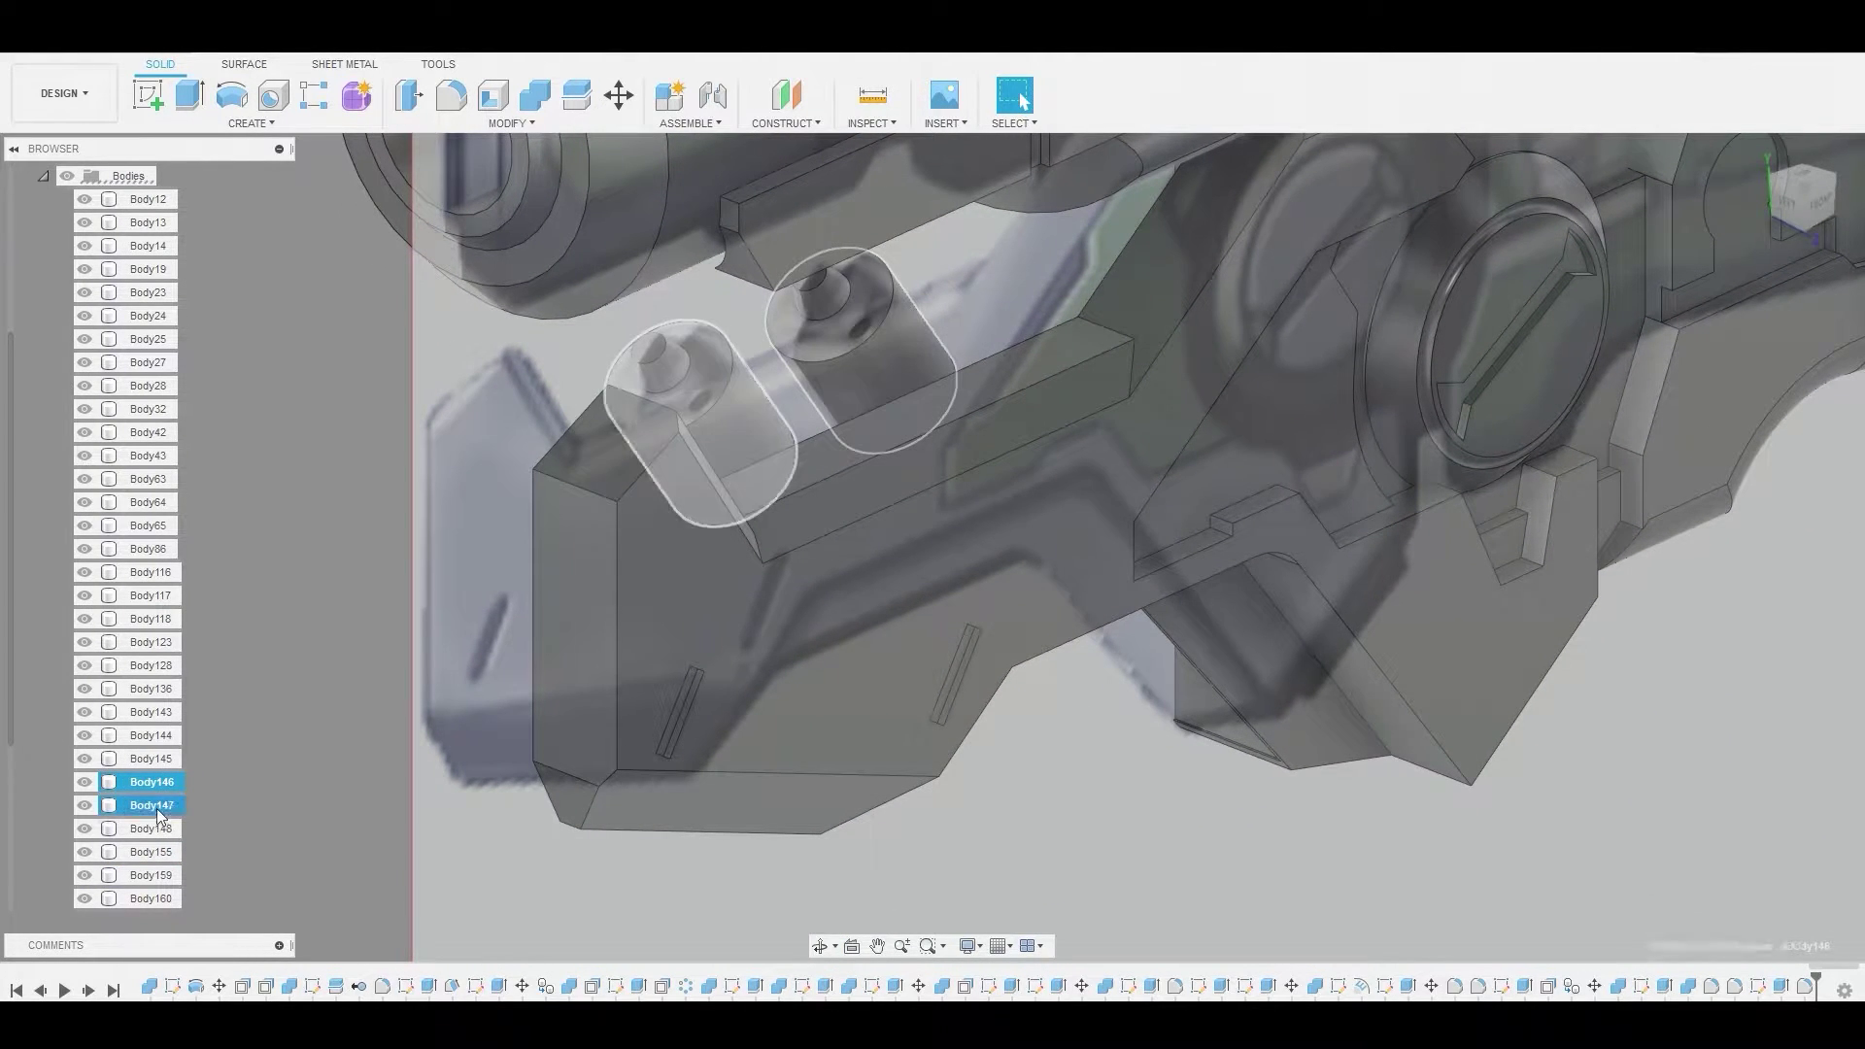
right_click(156, 808)
click(243, 466)
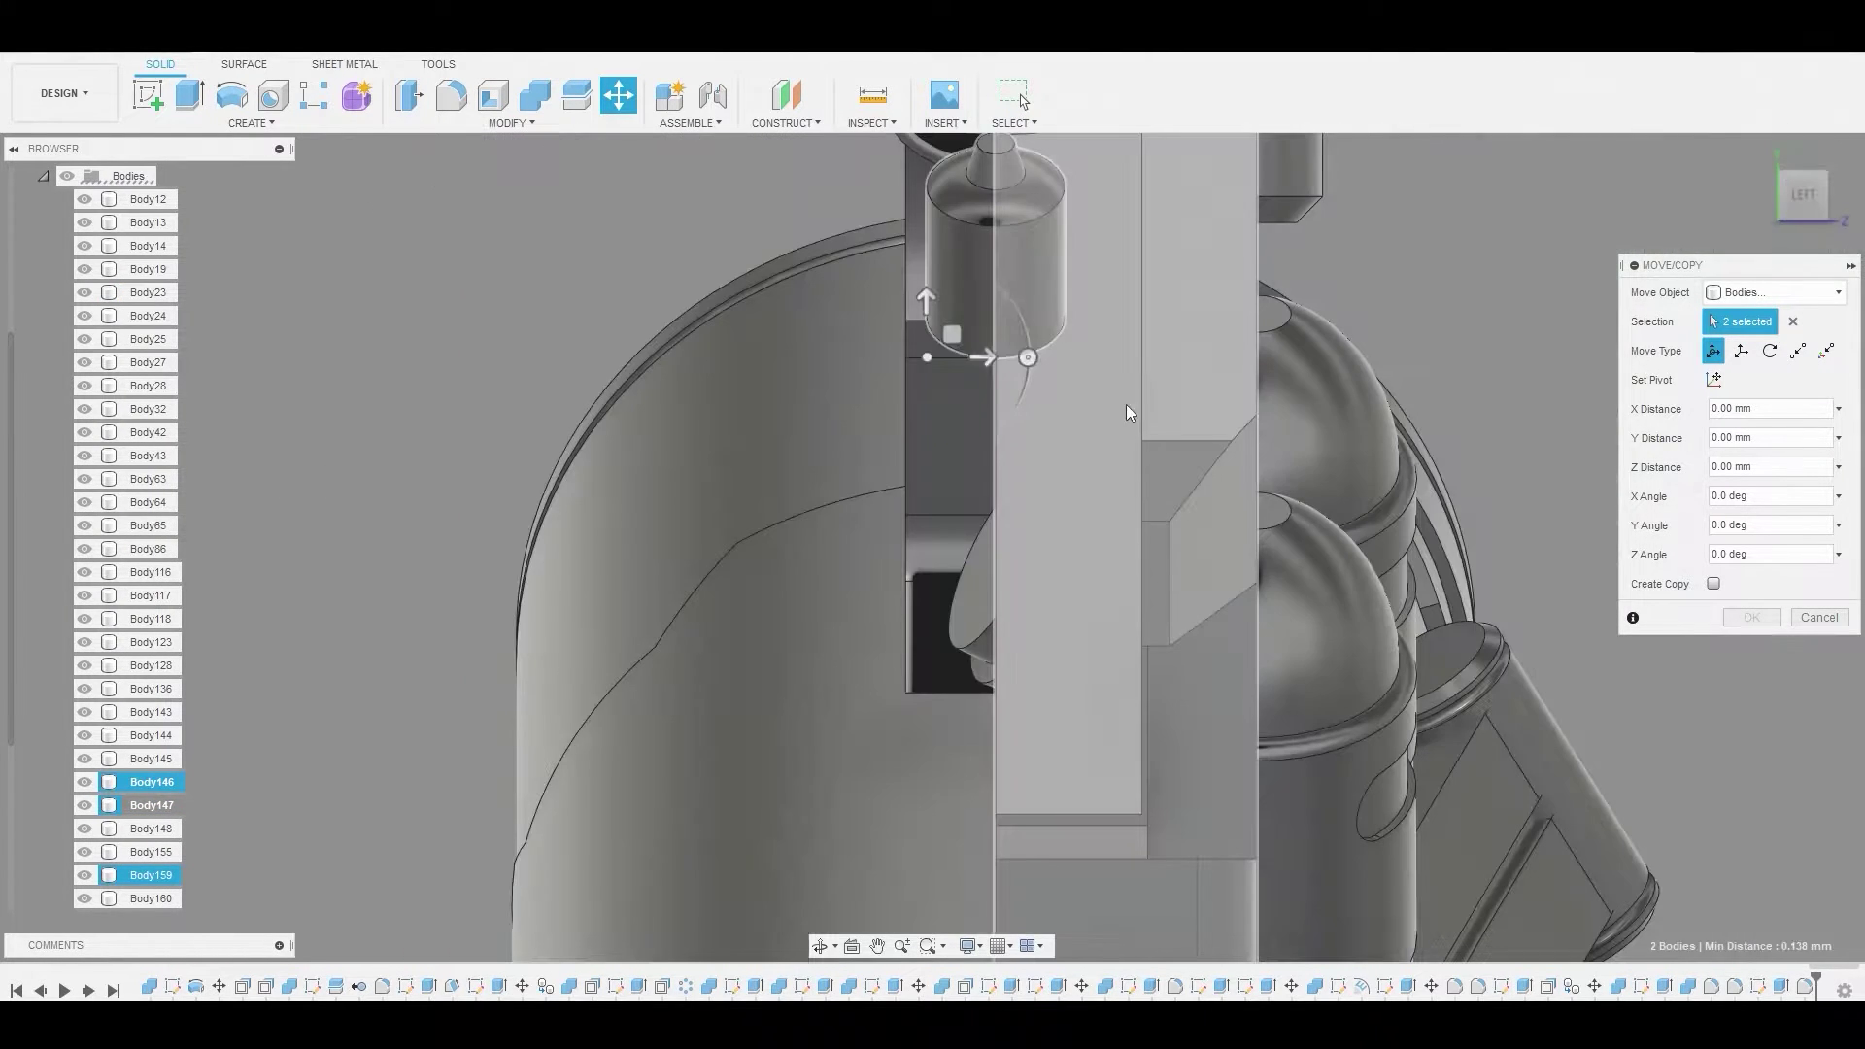
middle_drag(1113, 402, 1033, 665)
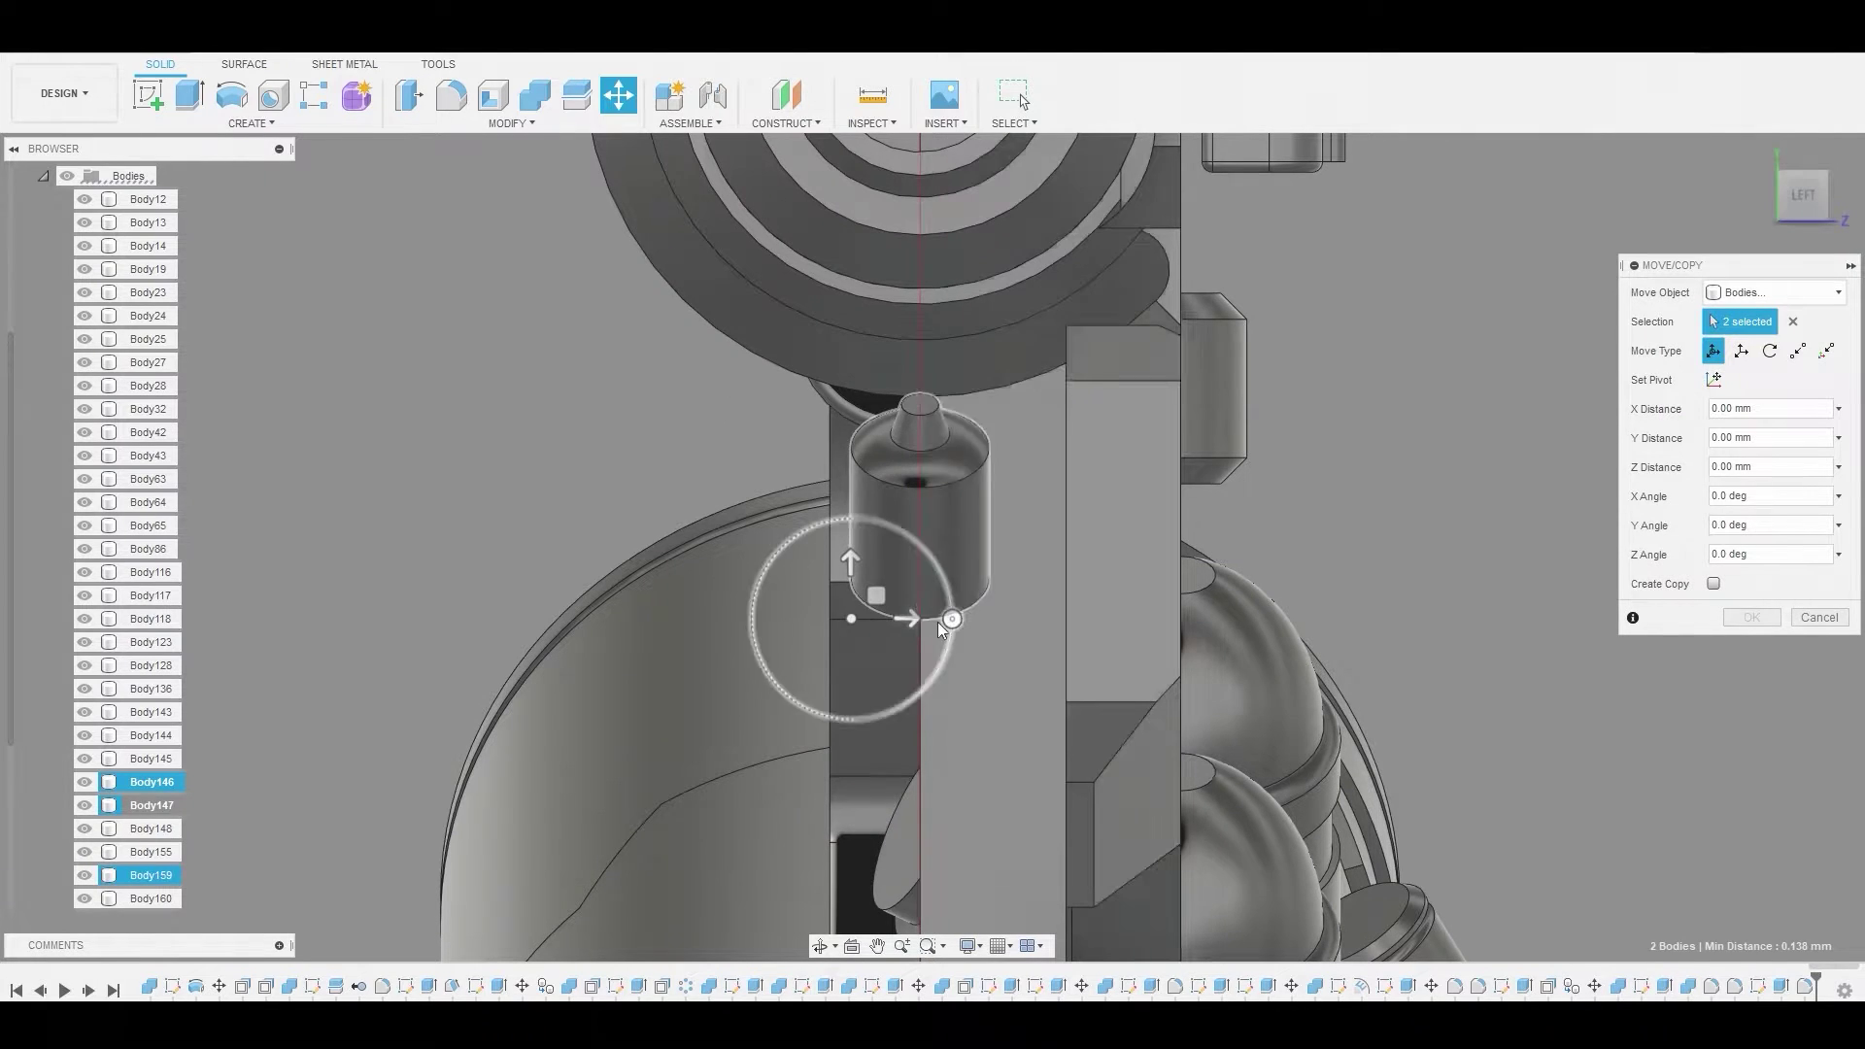
drag(913, 624, 1019, 622)
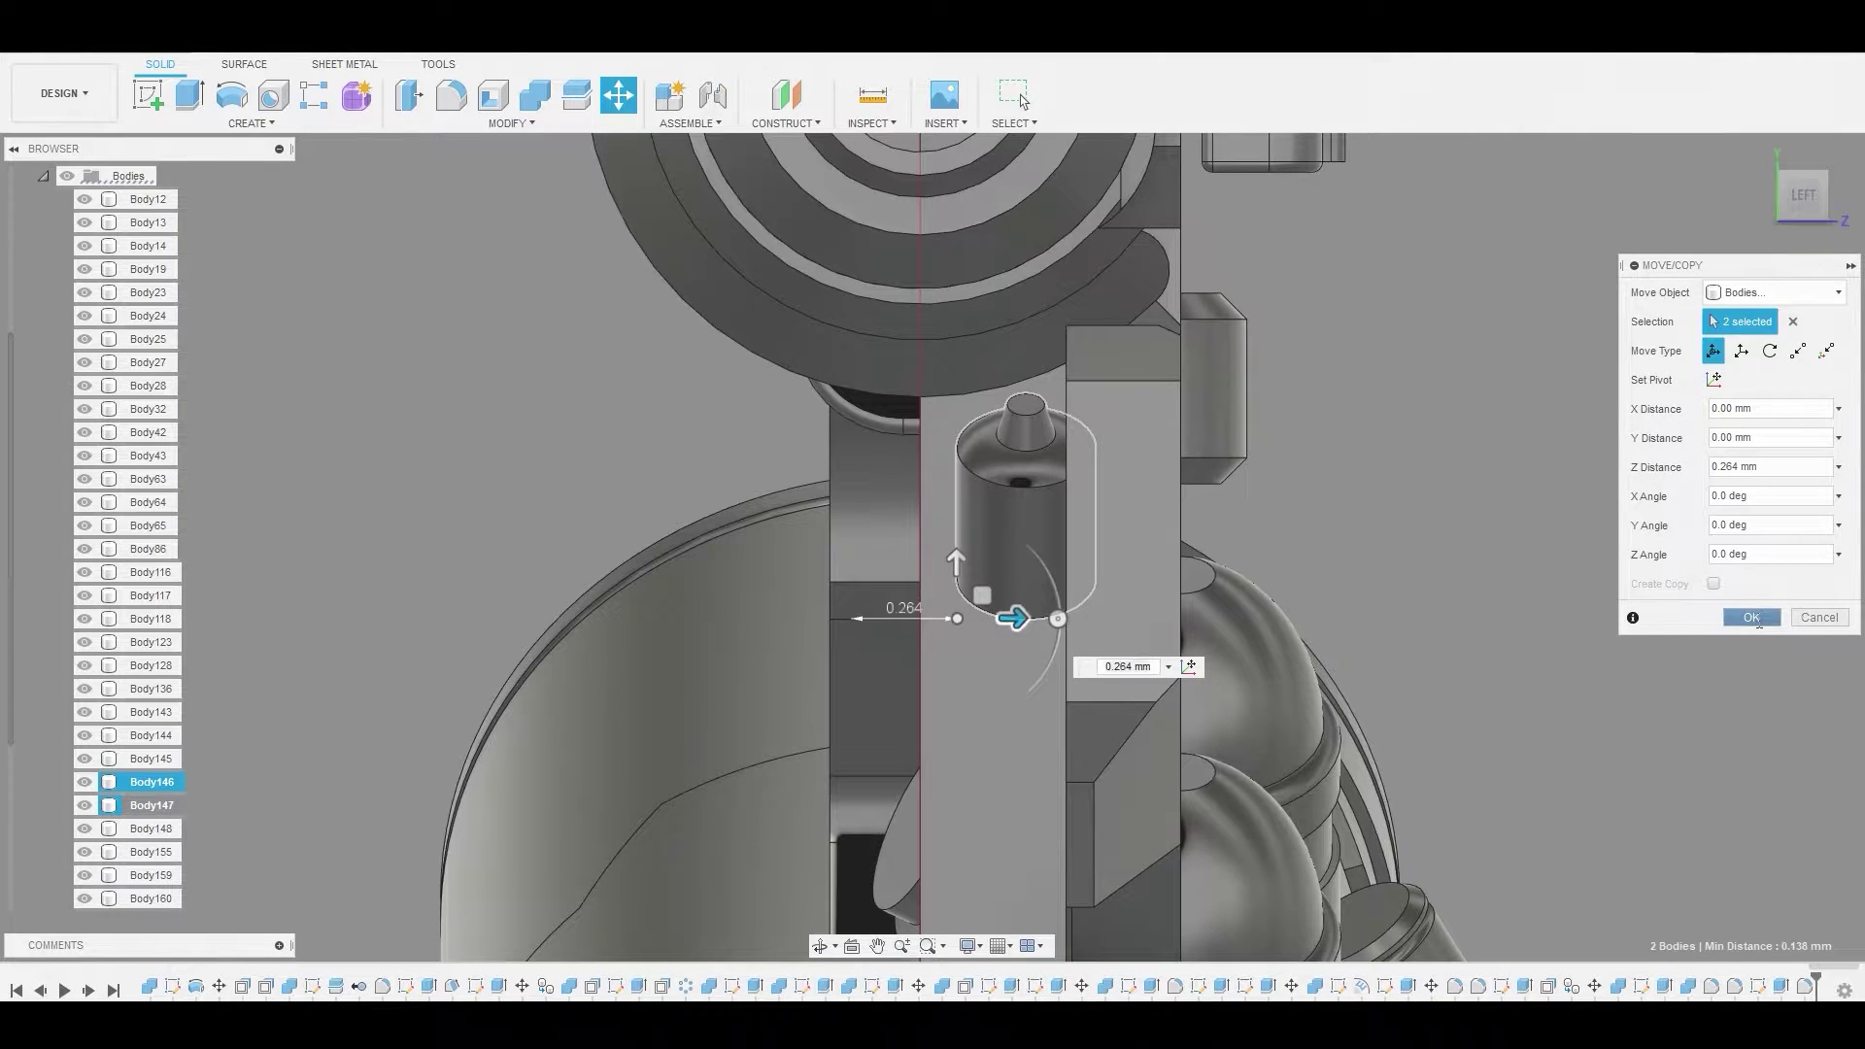
click(1751, 618)
Fillet the two long slanted rear edges of the handle opening with a small constant radius
scroll(1391, 548, down, 5)
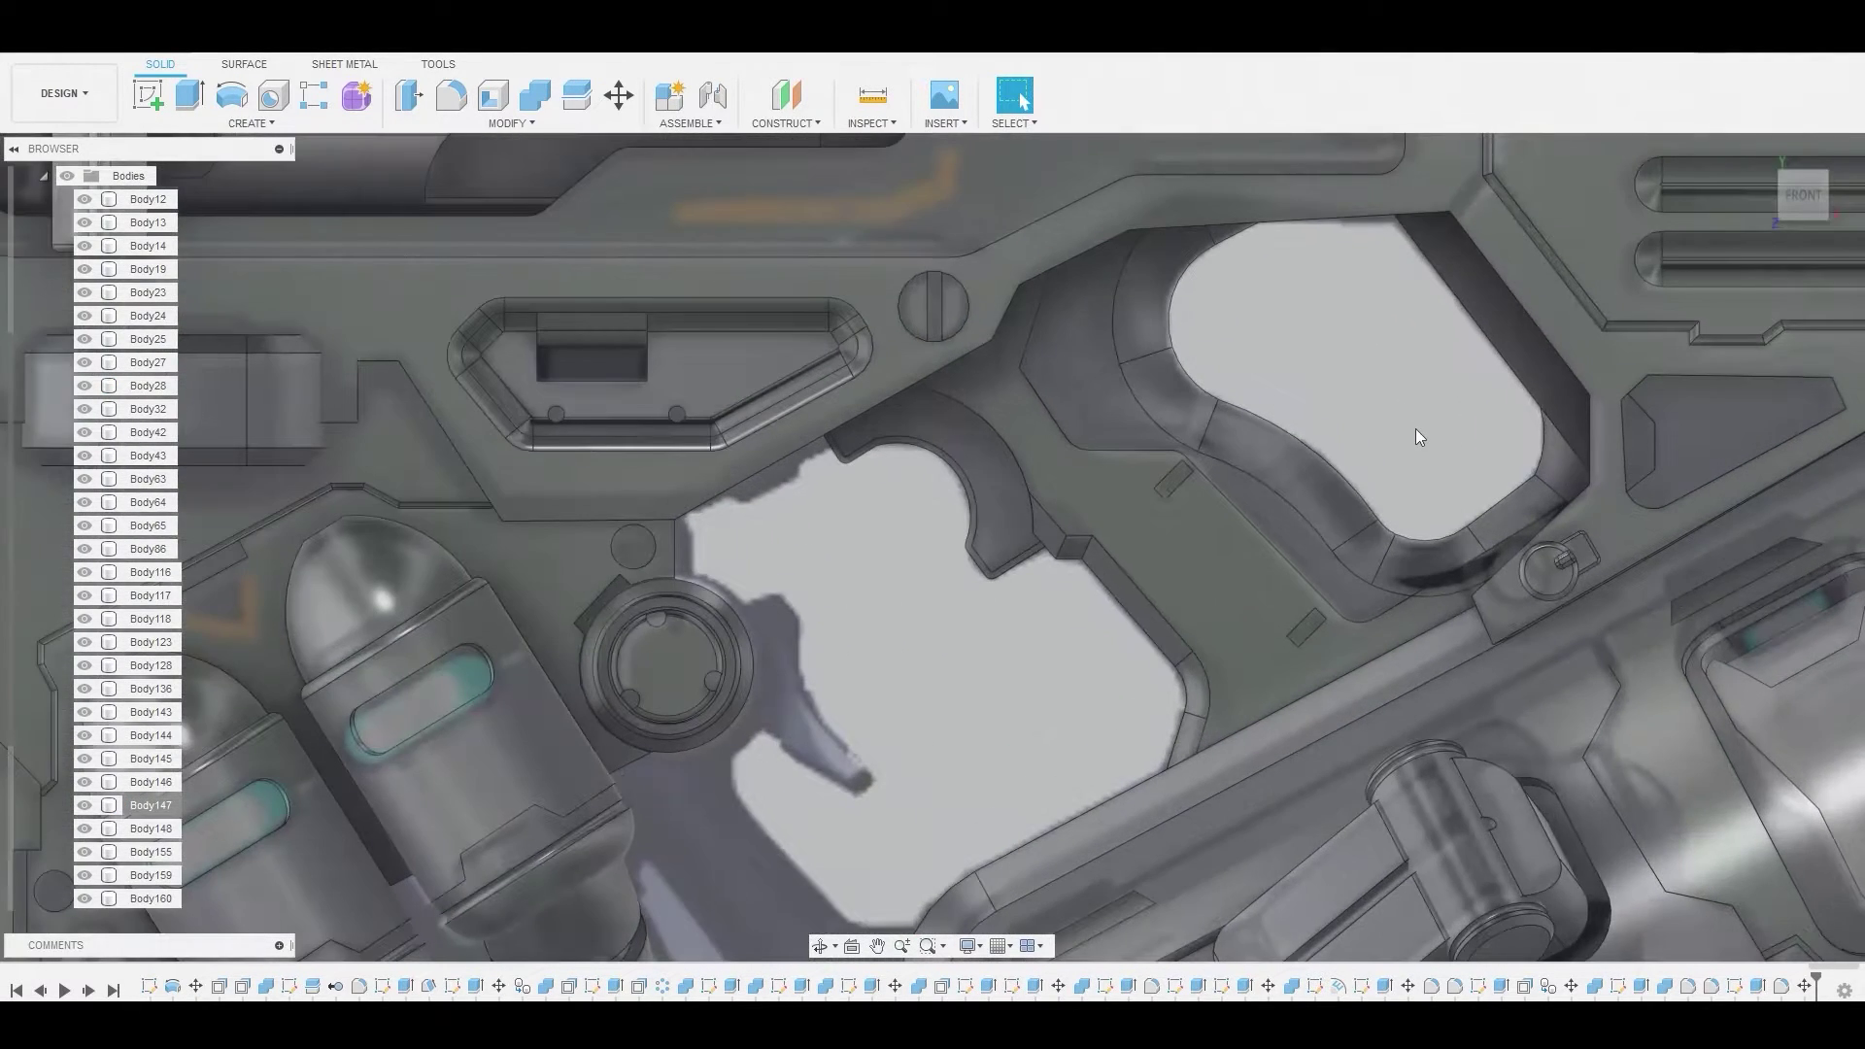
shift+middle_drag(1414, 429, 1461, 400)
key(f)
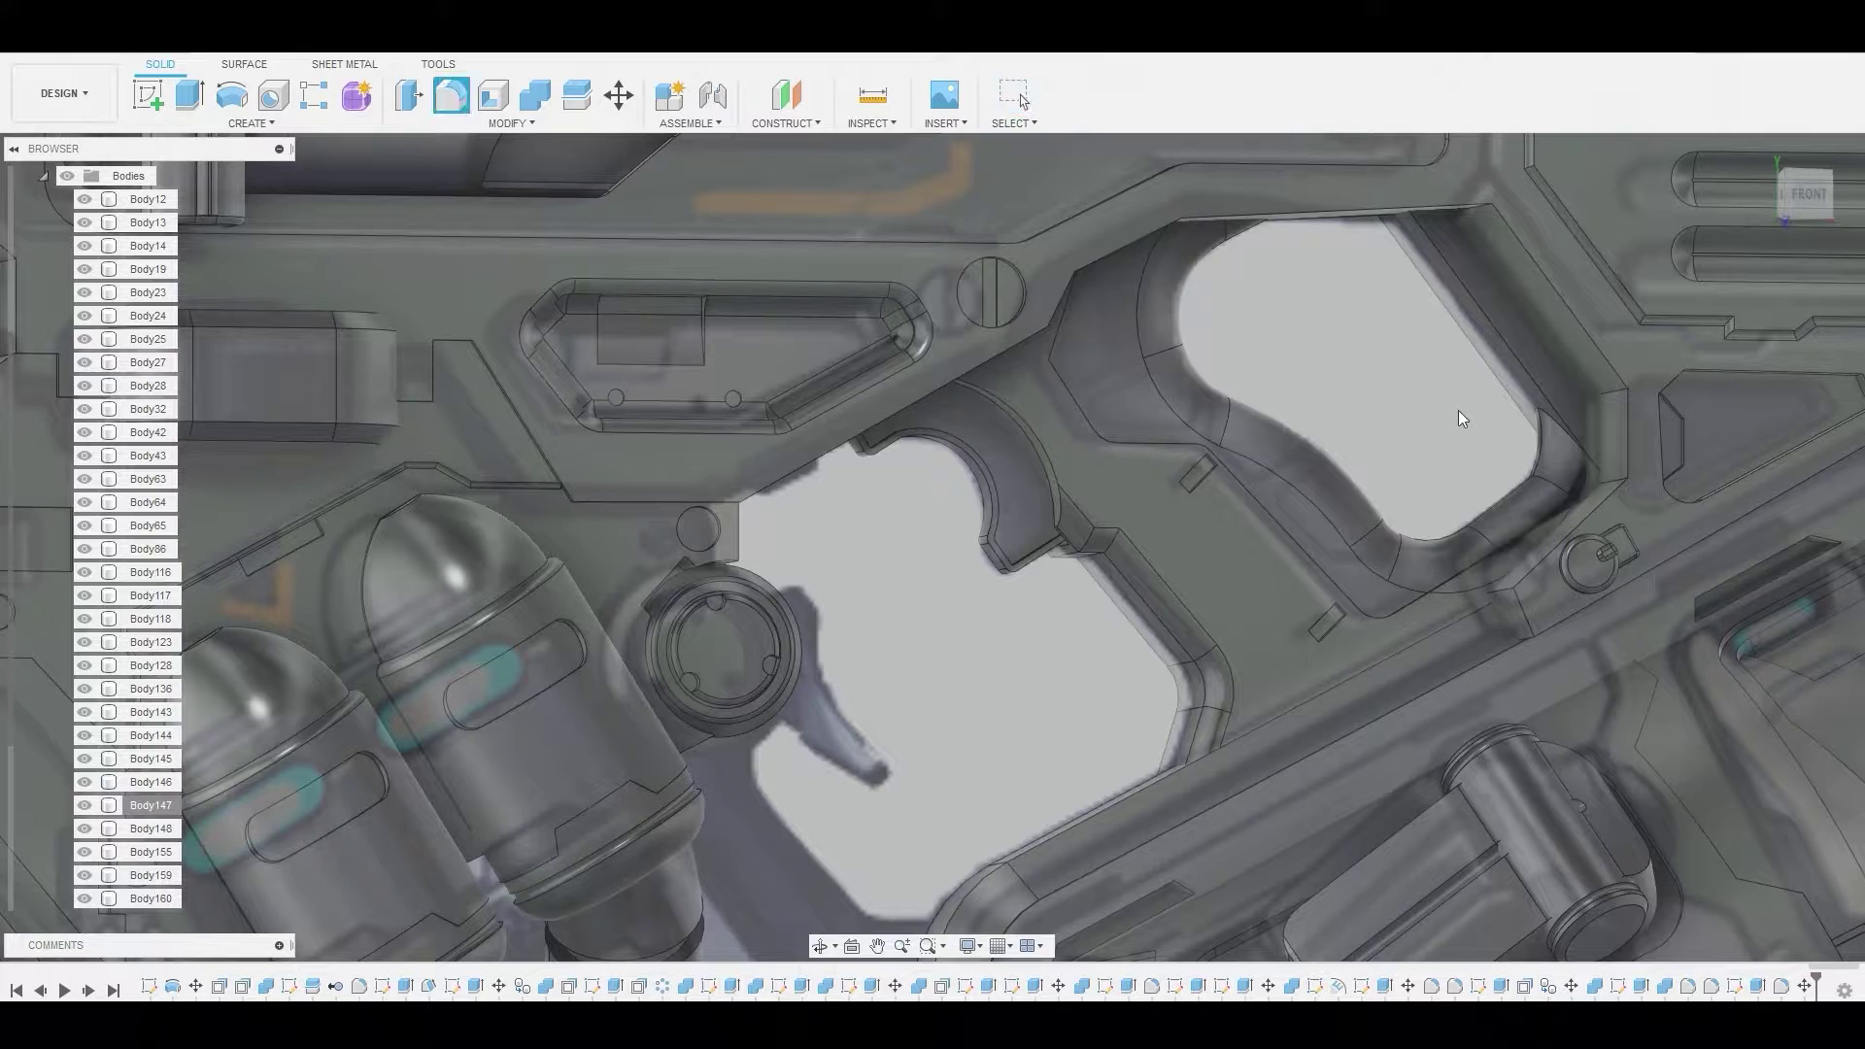
middle_drag(1367, 289, 981, 388)
scroll(1144, 437, up, 3)
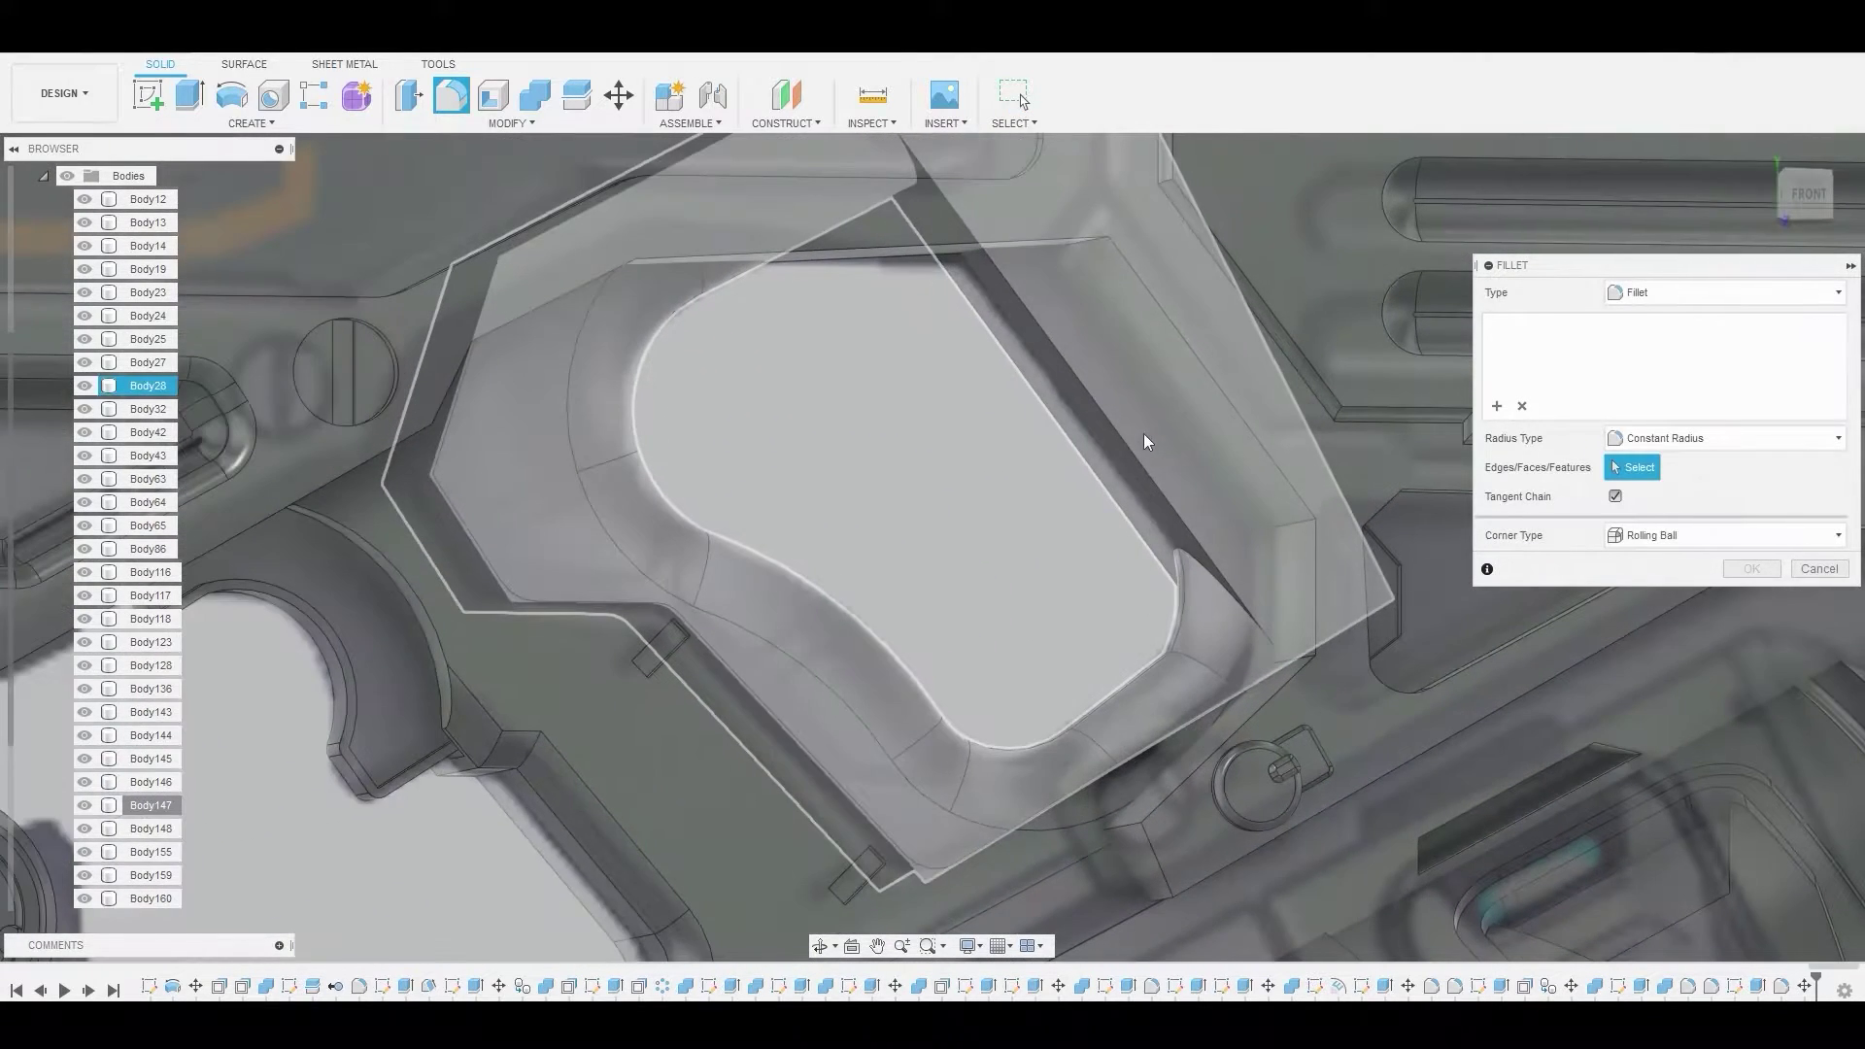
click(1104, 467)
shift+middle_drag(1105, 467, 1065, 469)
click(1055, 469)
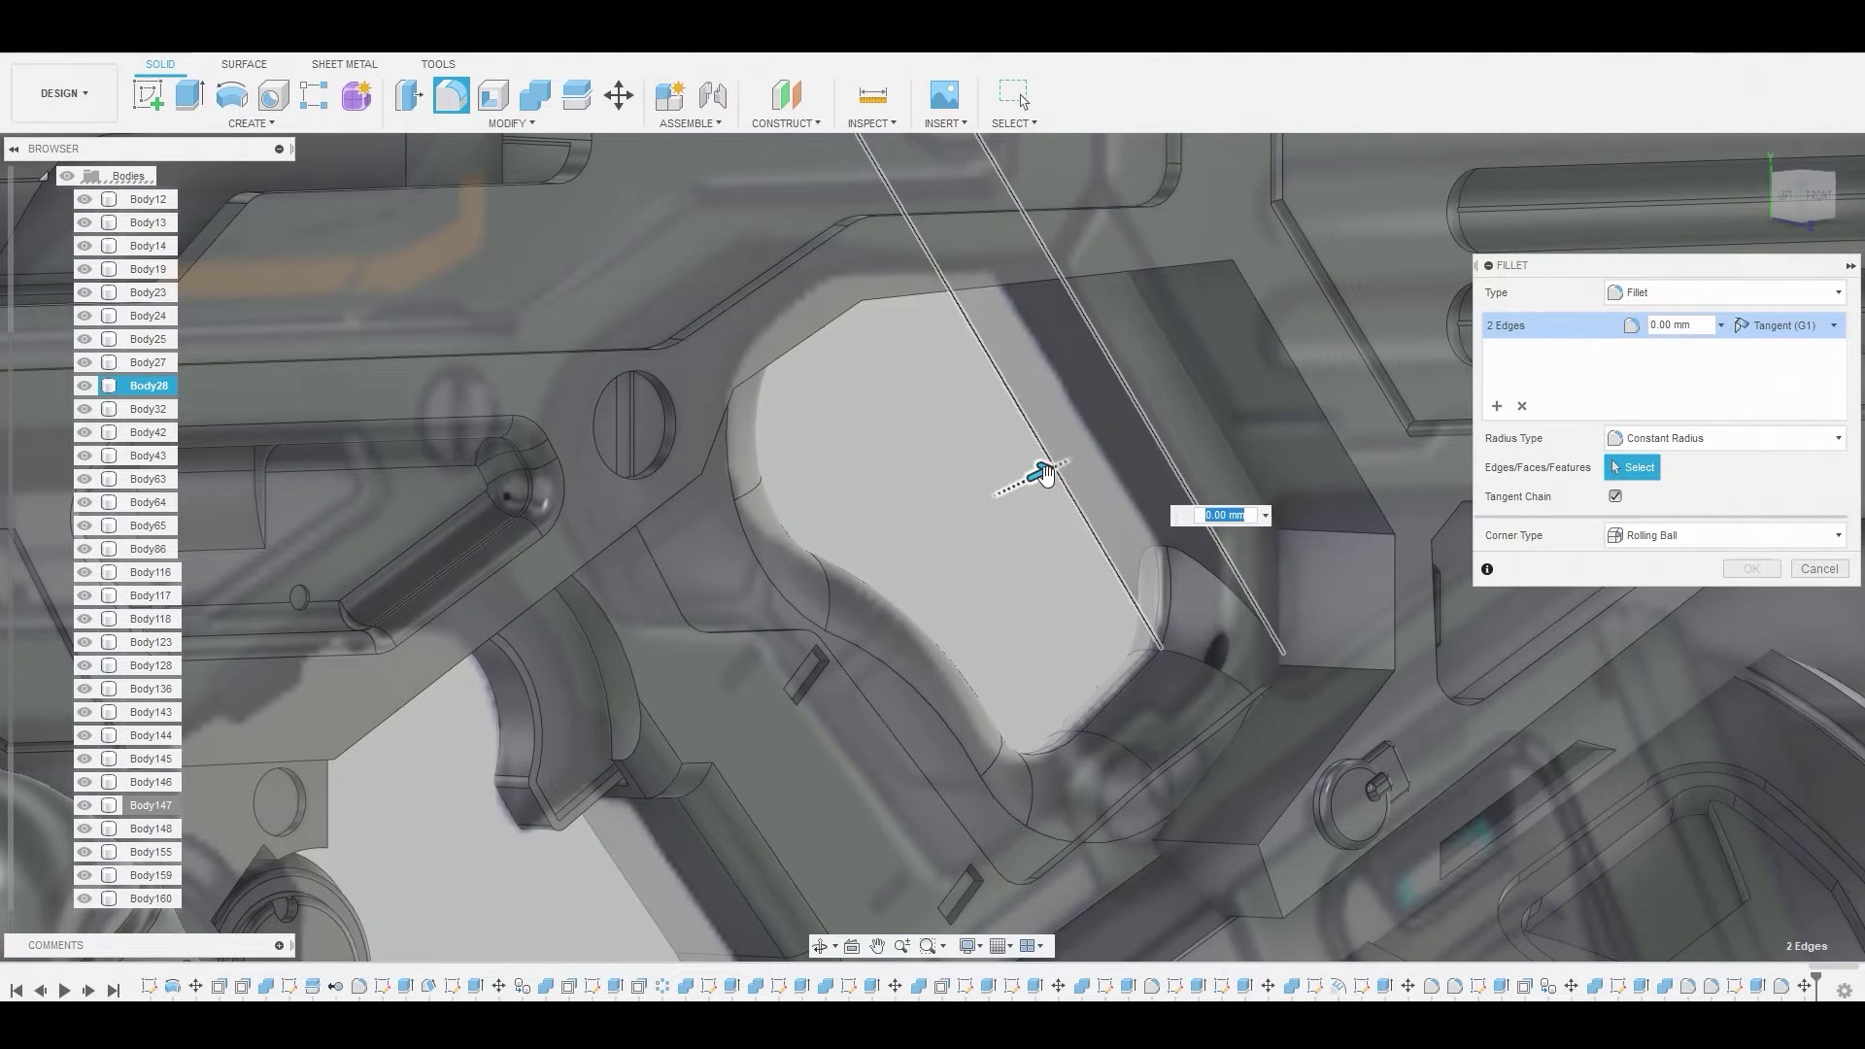
drag(1041, 472, 1070, 469)
click(1739, 573)
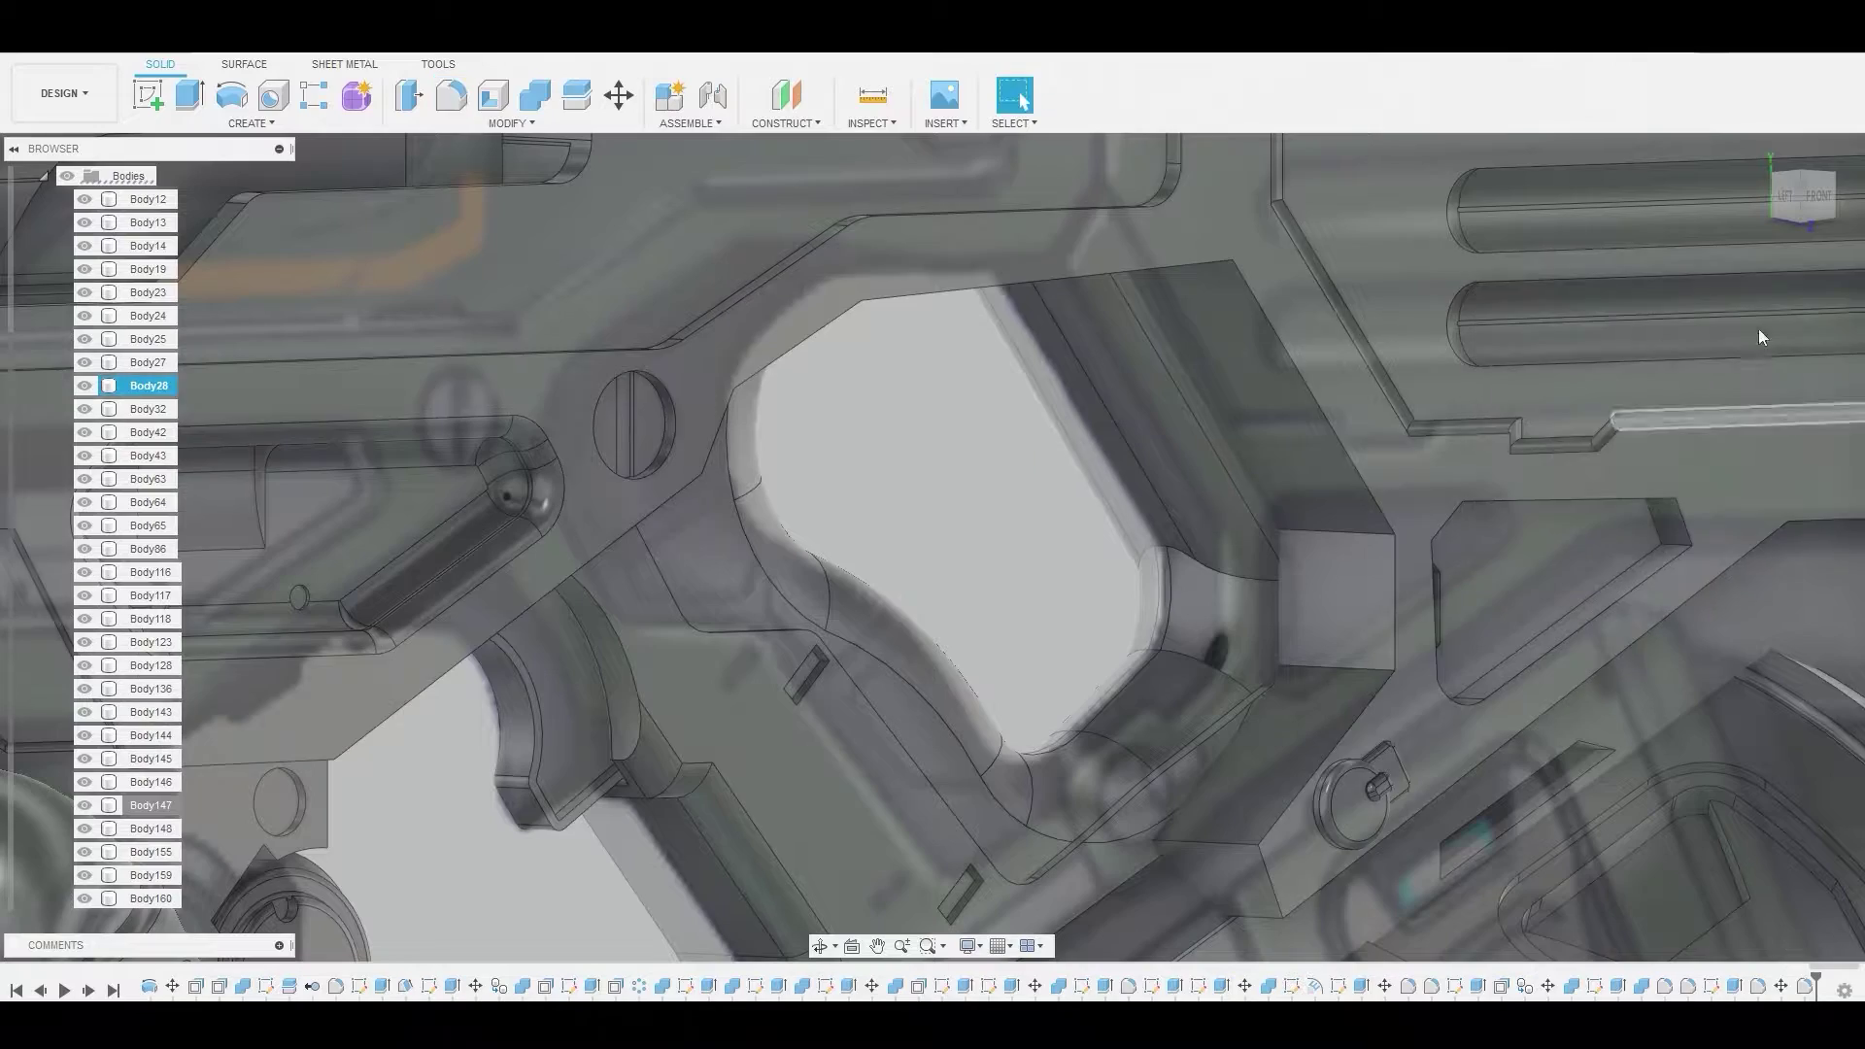
Sketch a vertical line through the middle of the raised block's front face, extending slightly past its upper and lower edges
click(1819, 197)
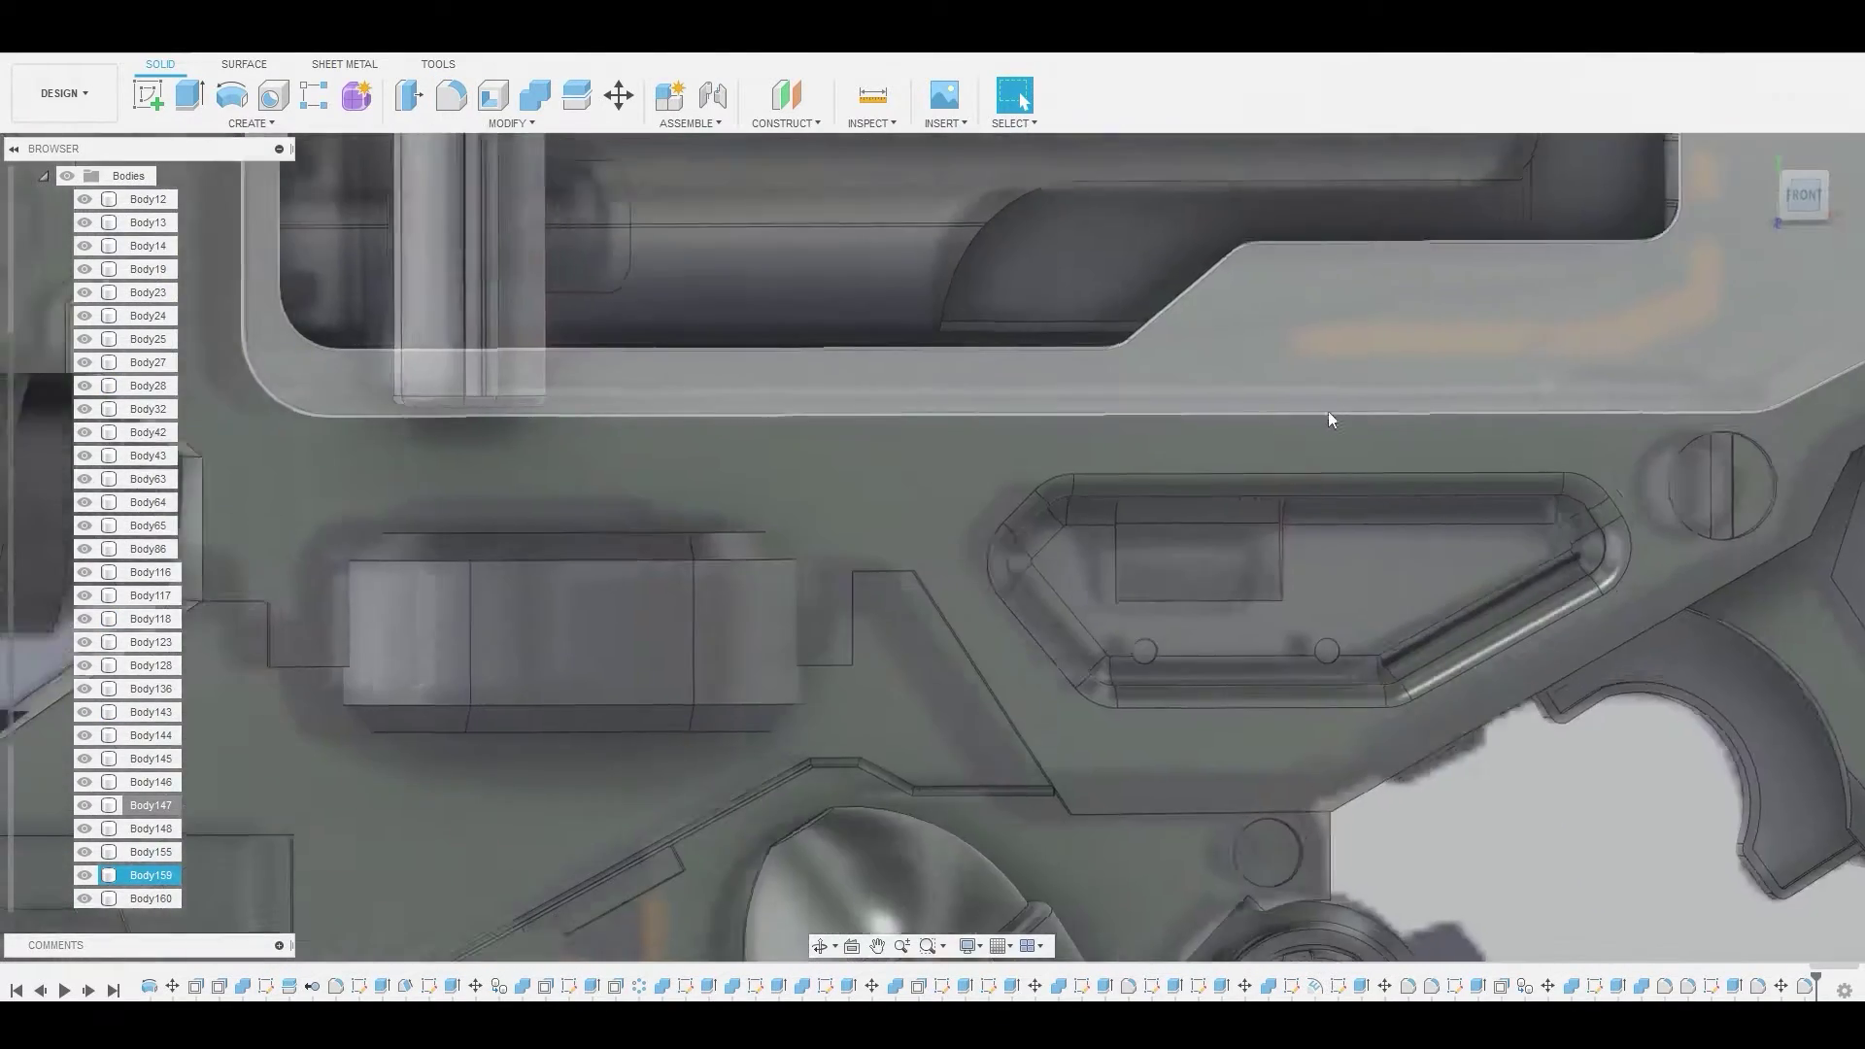
scroll(1094, 466, up, 10)
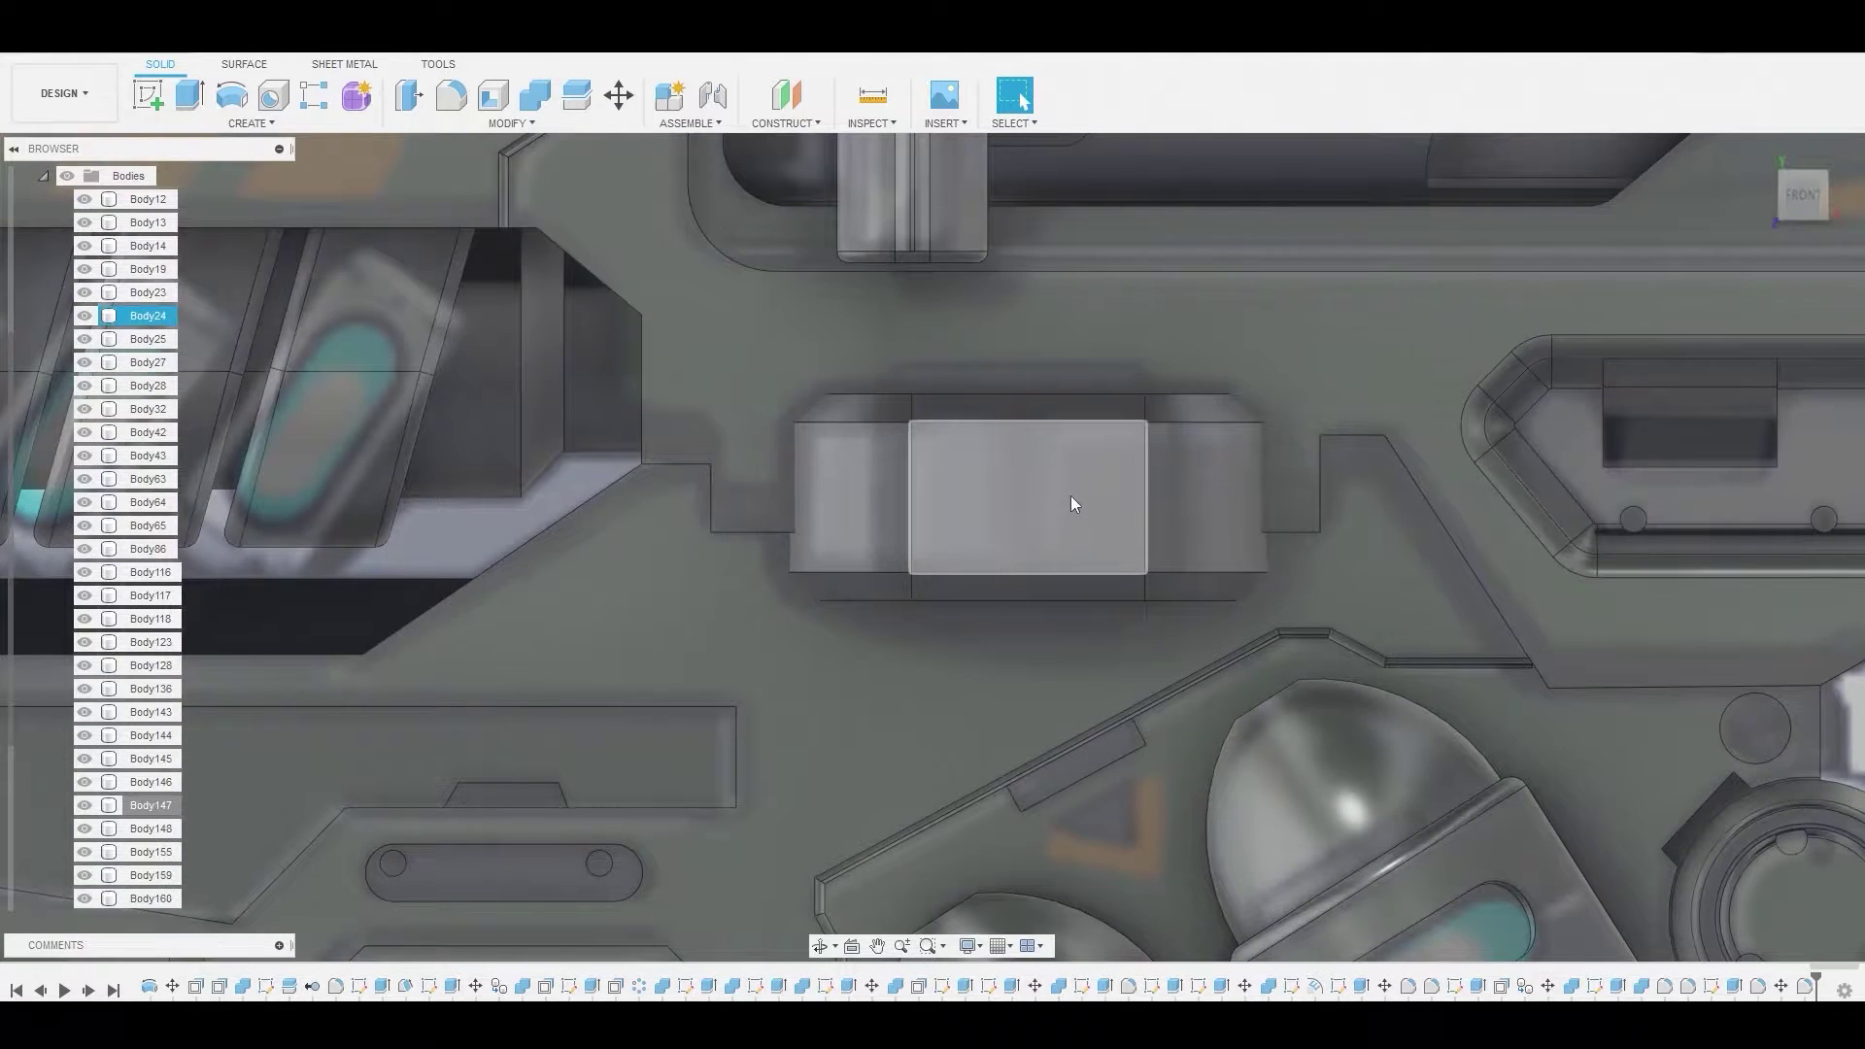
click(1052, 493)
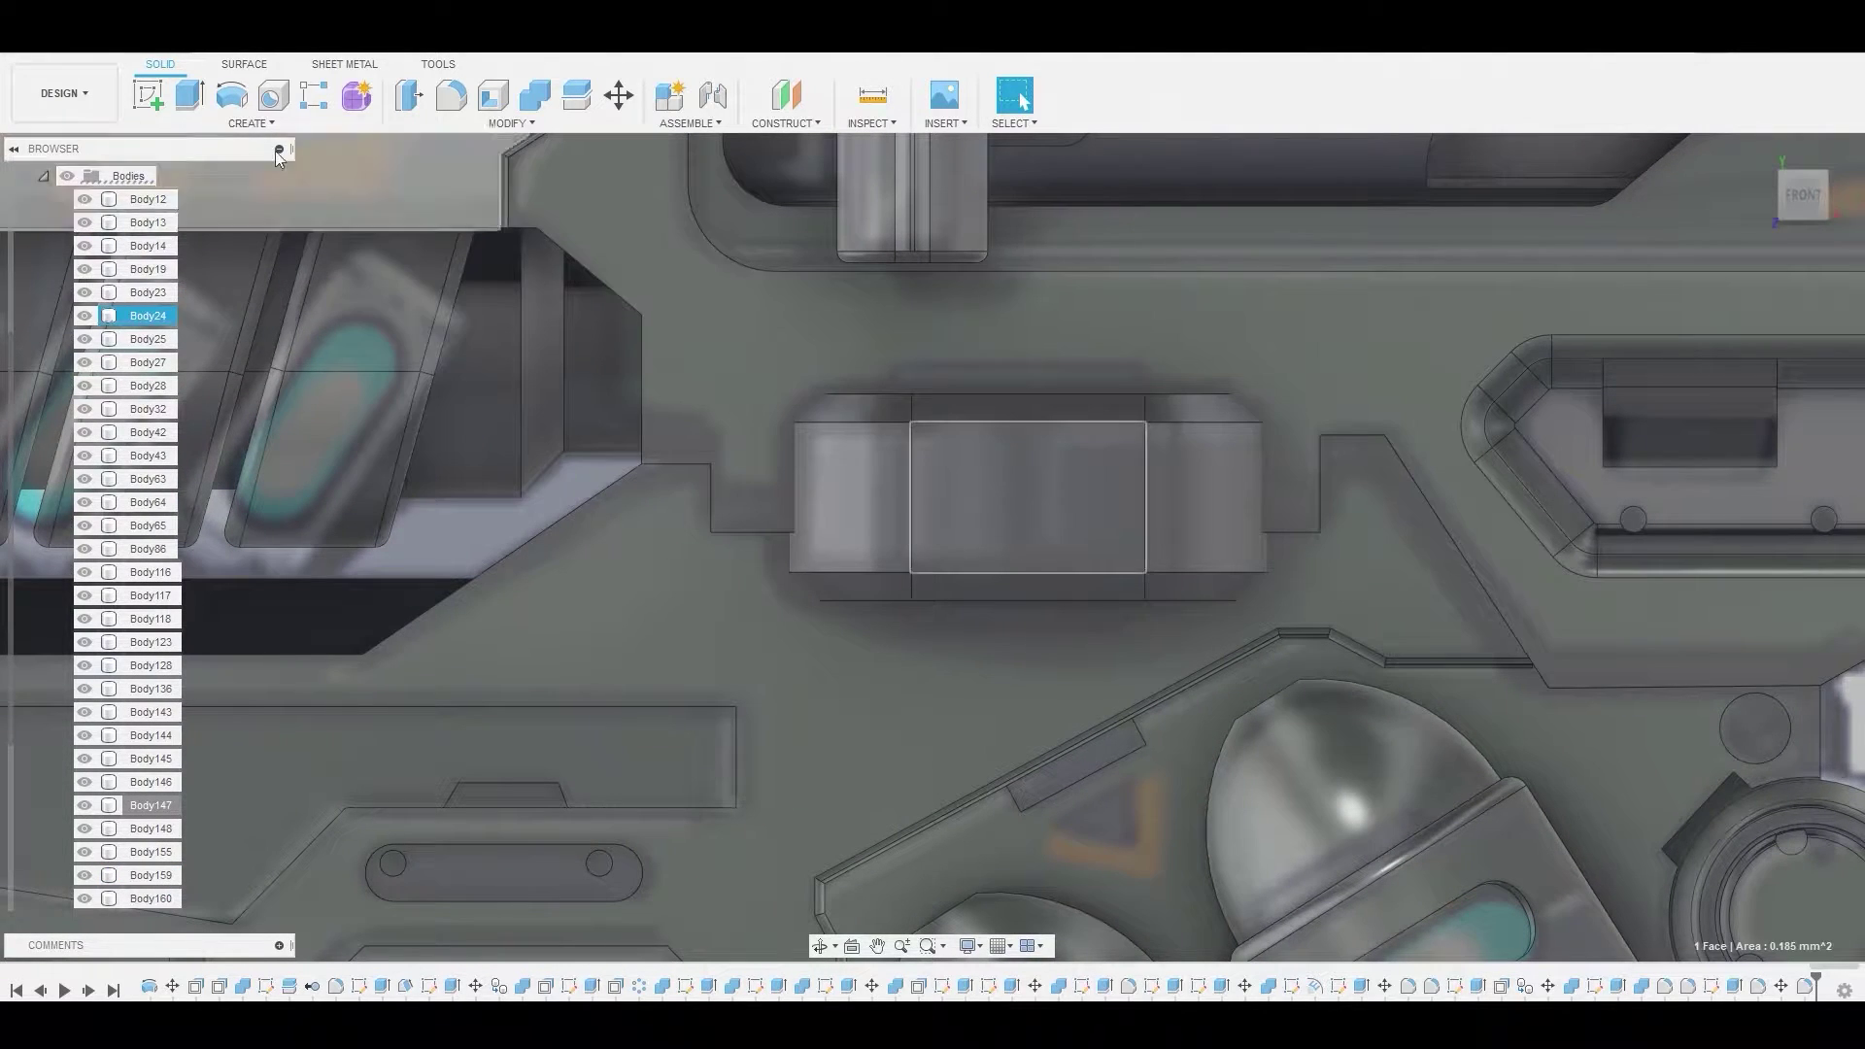
click(147, 99)
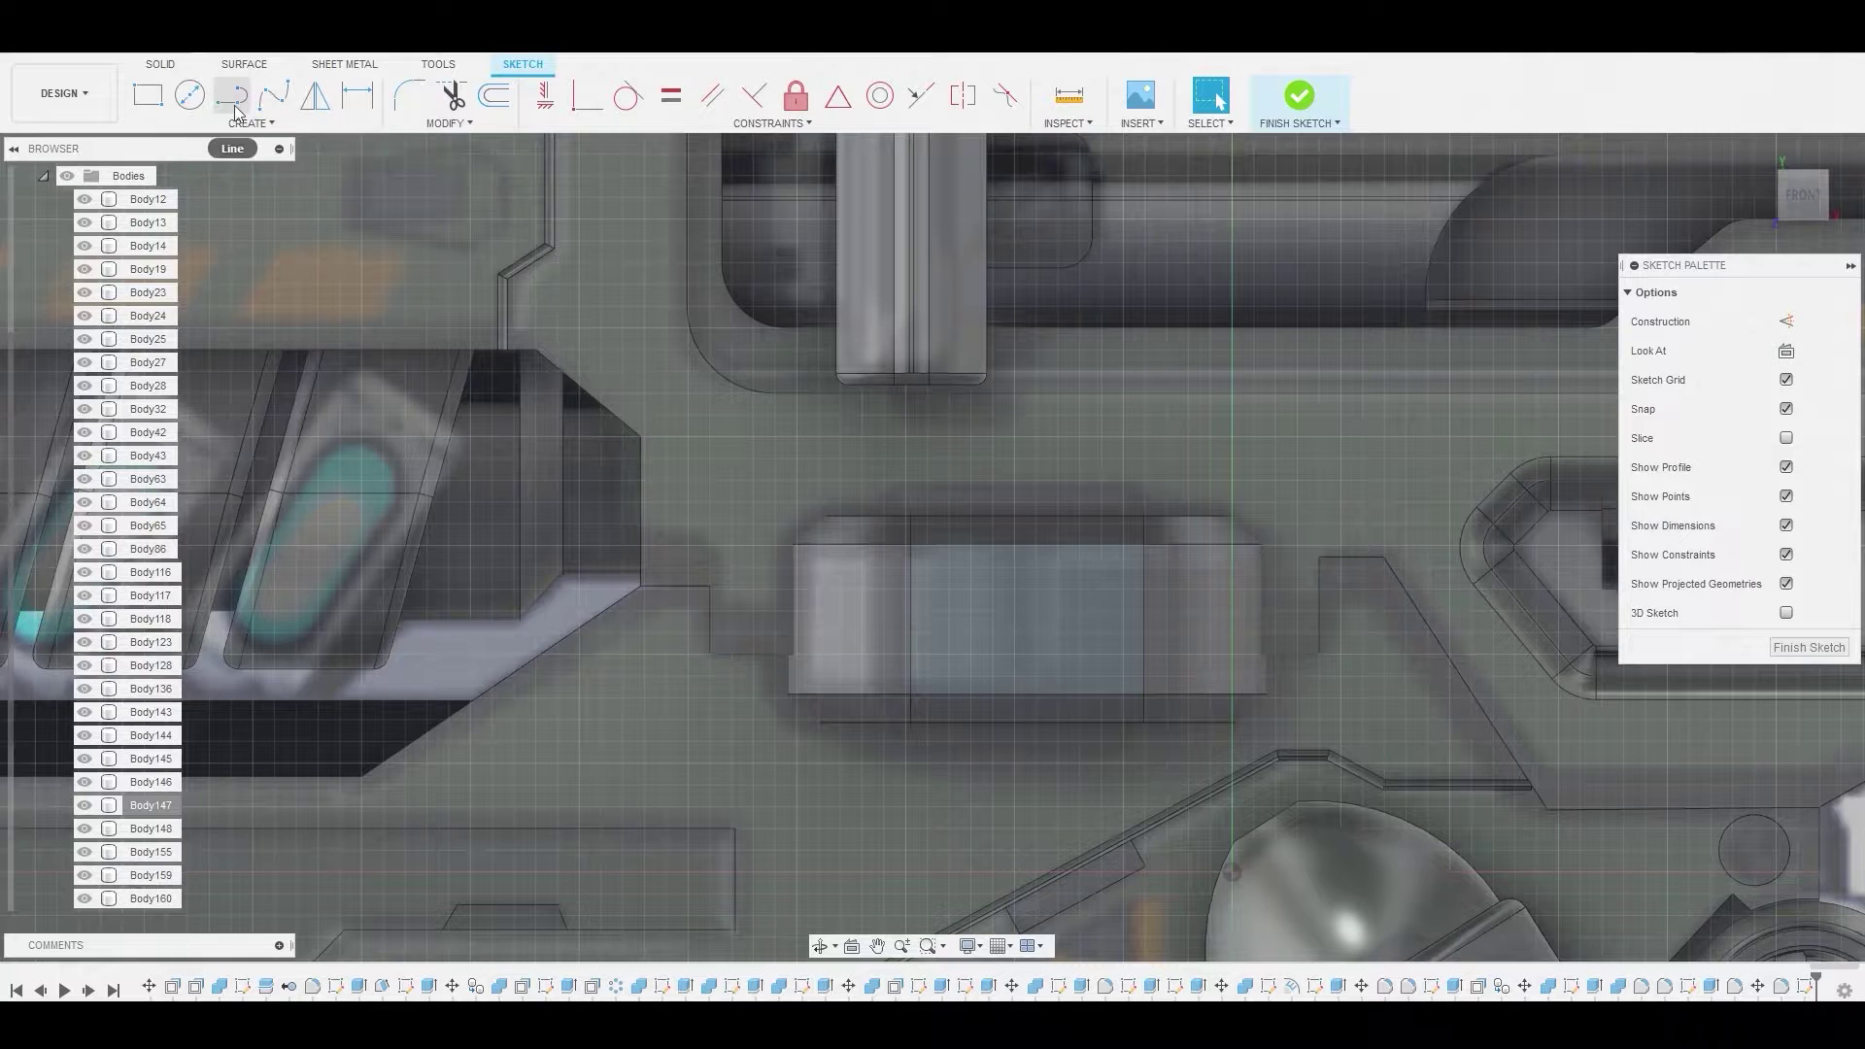
scroll(1030, 587, up, 3)
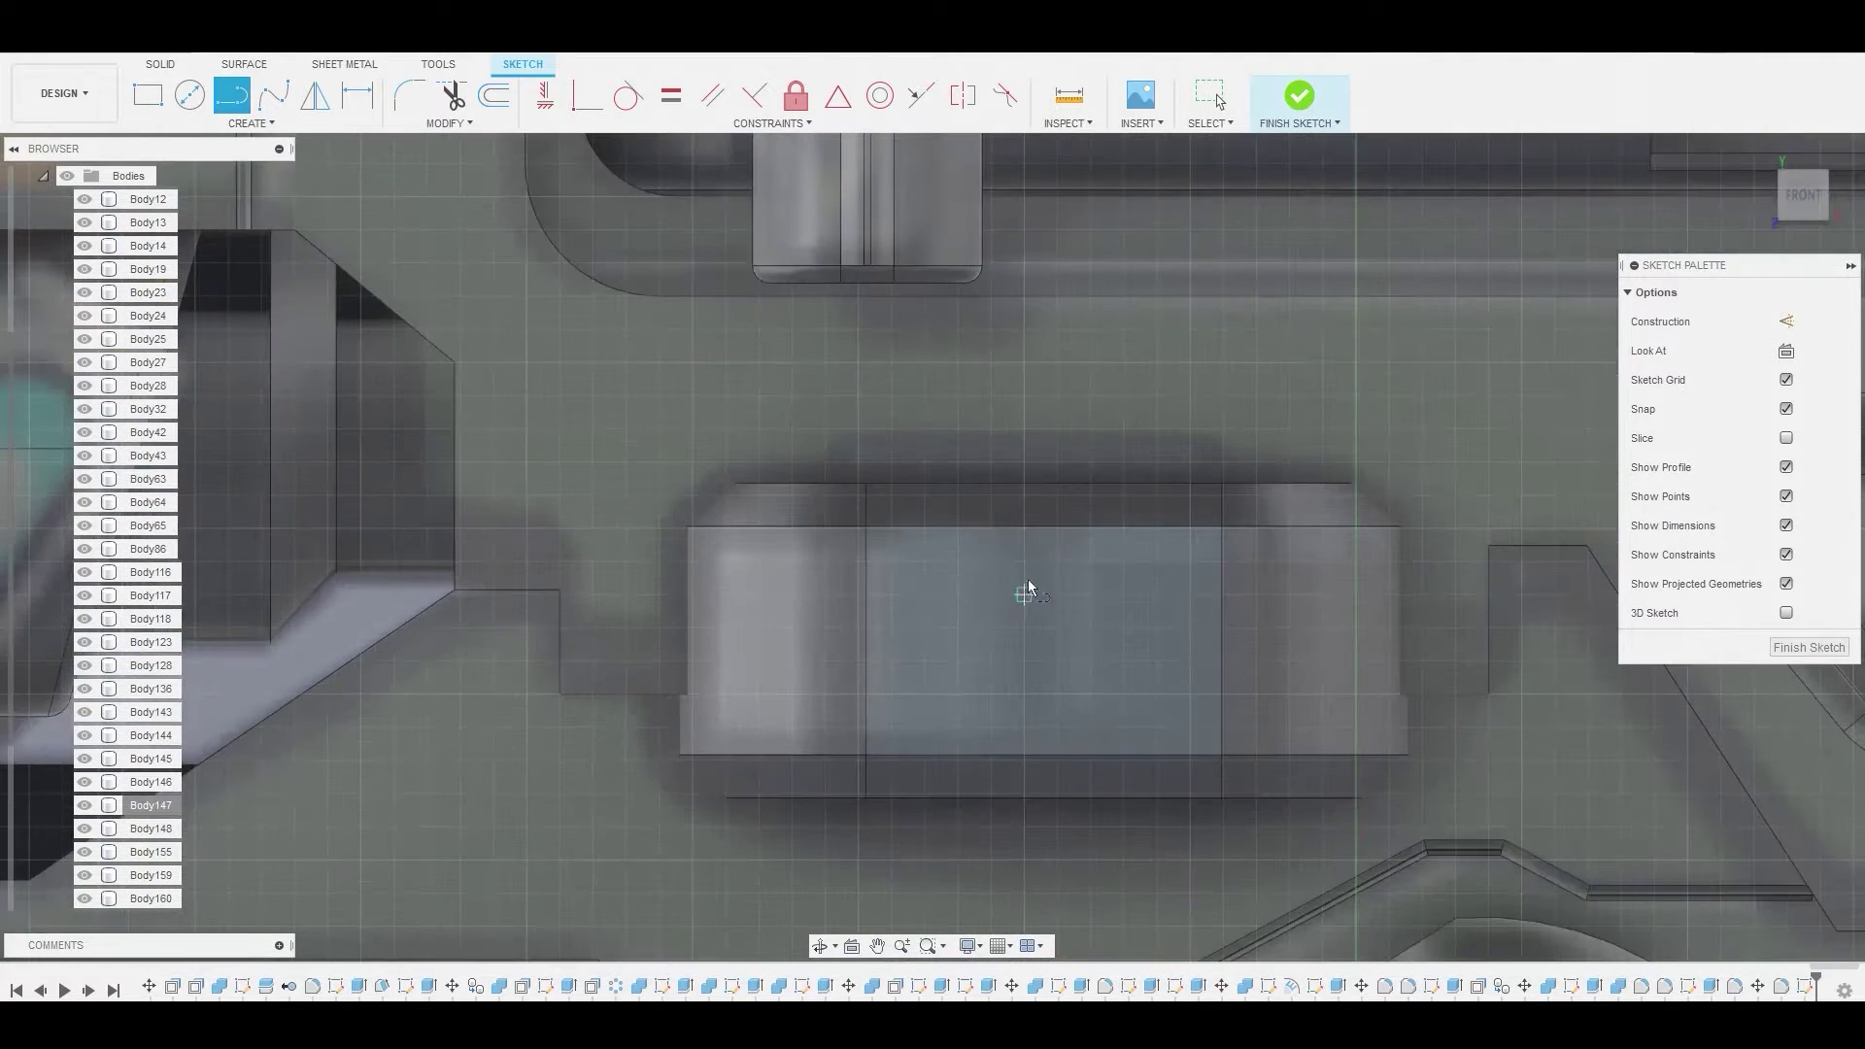
click(1043, 512)
click(1044, 783)
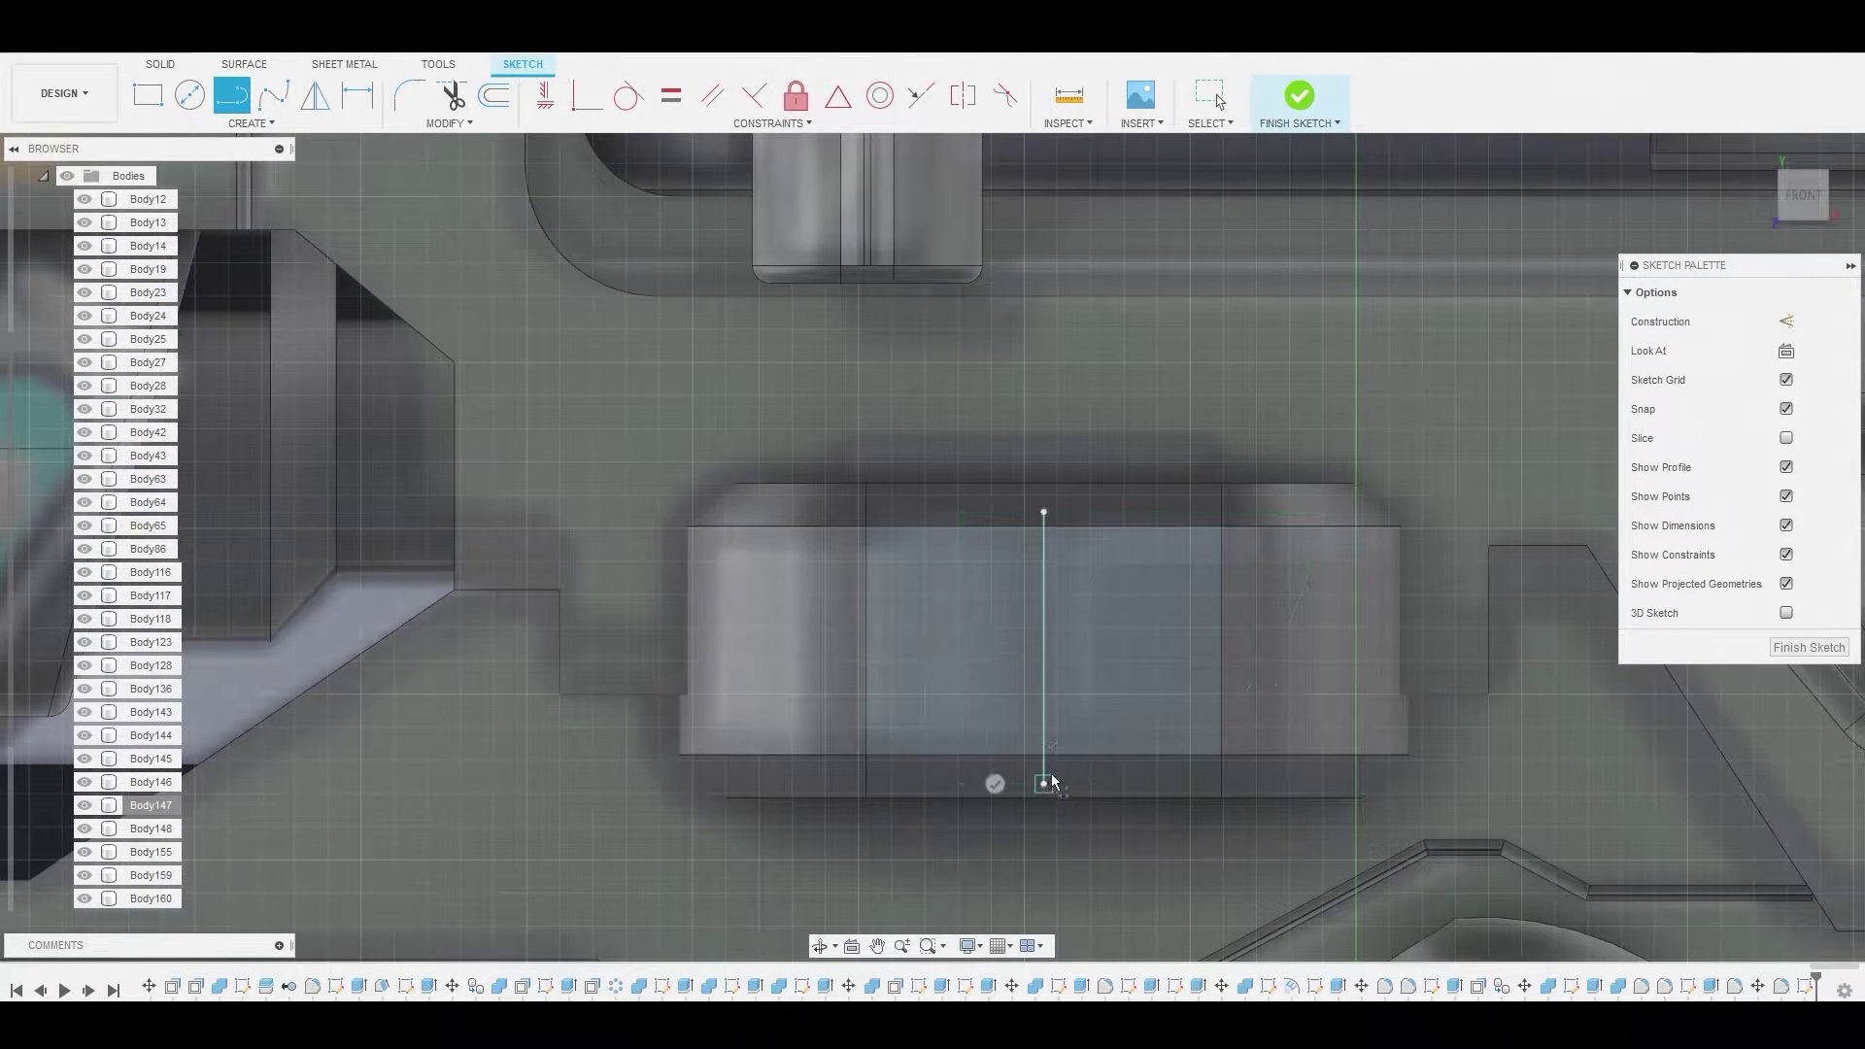
right_click(1051, 775)
click(1107, 773)
click(1282, 102)
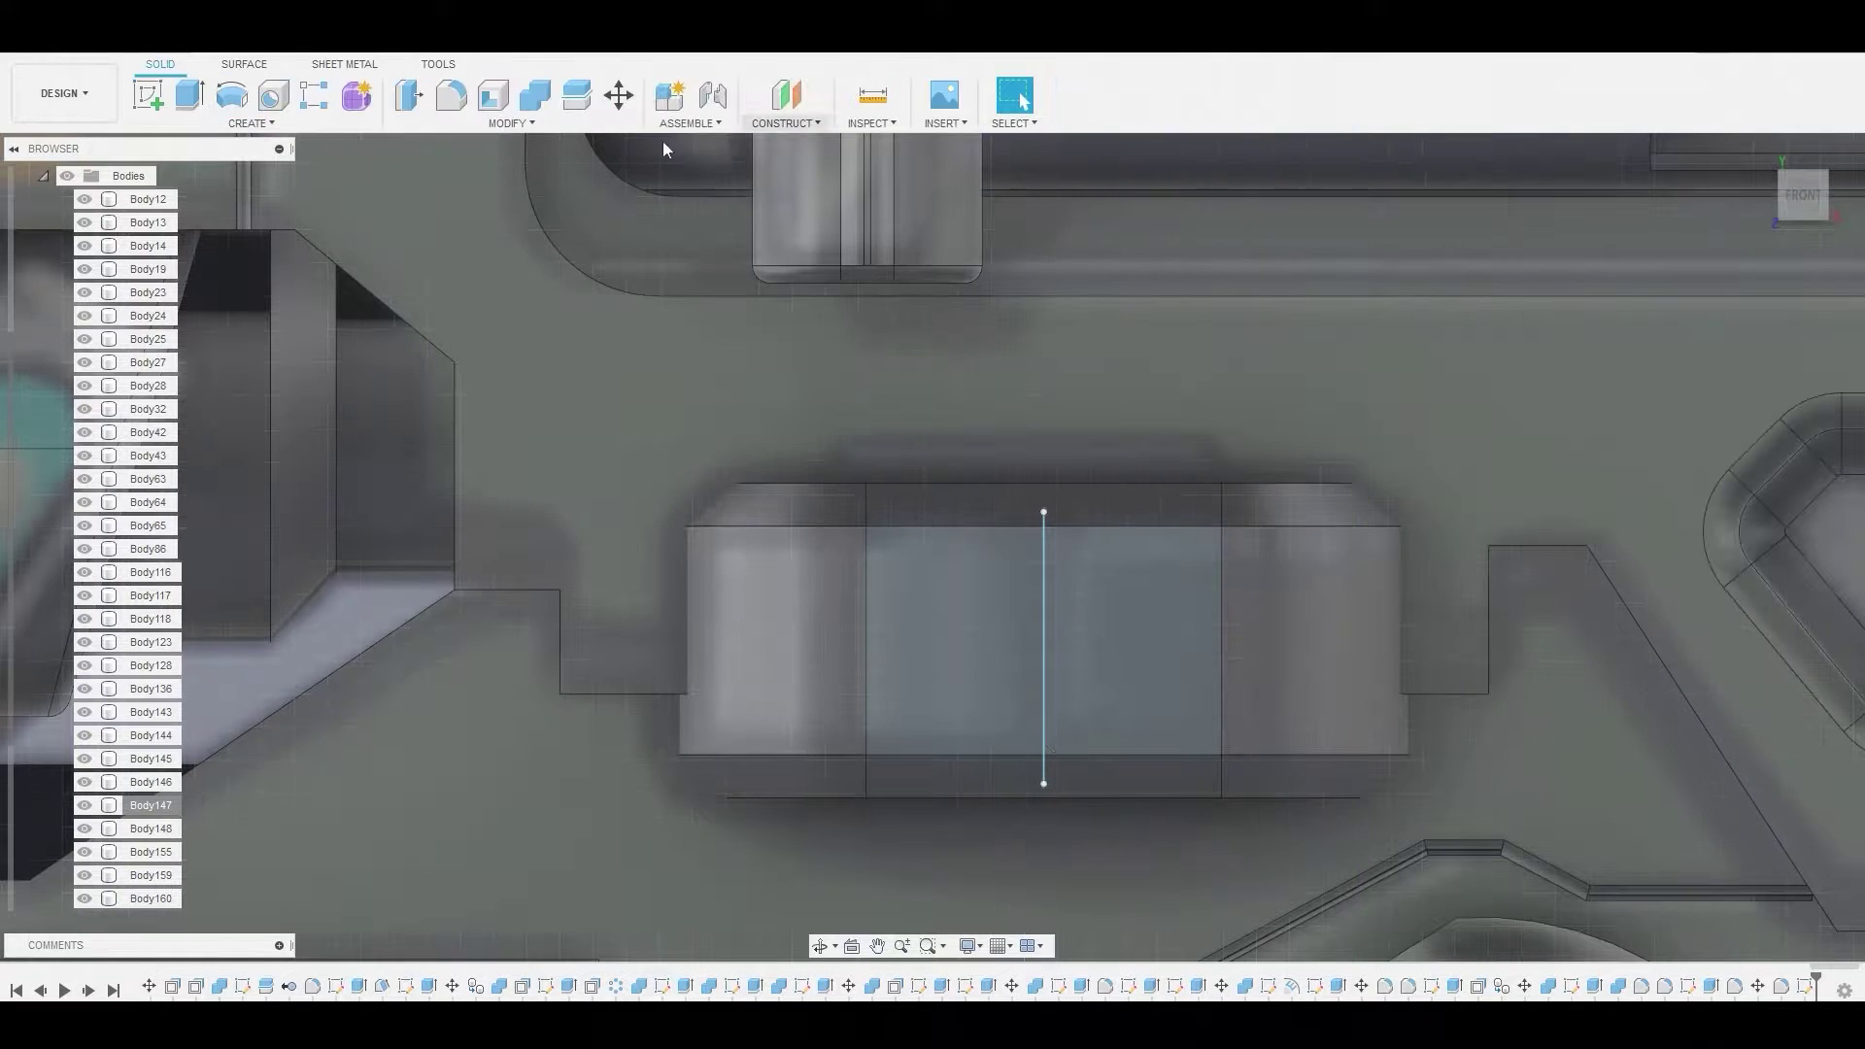
Create a solid circular pipe along the sketched line with a 0.087 mm section size as a new body
click(254, 124)
click(214, 569)
click(1044, 612)
shift+middle_drag(1011, 506, 1081, 581)
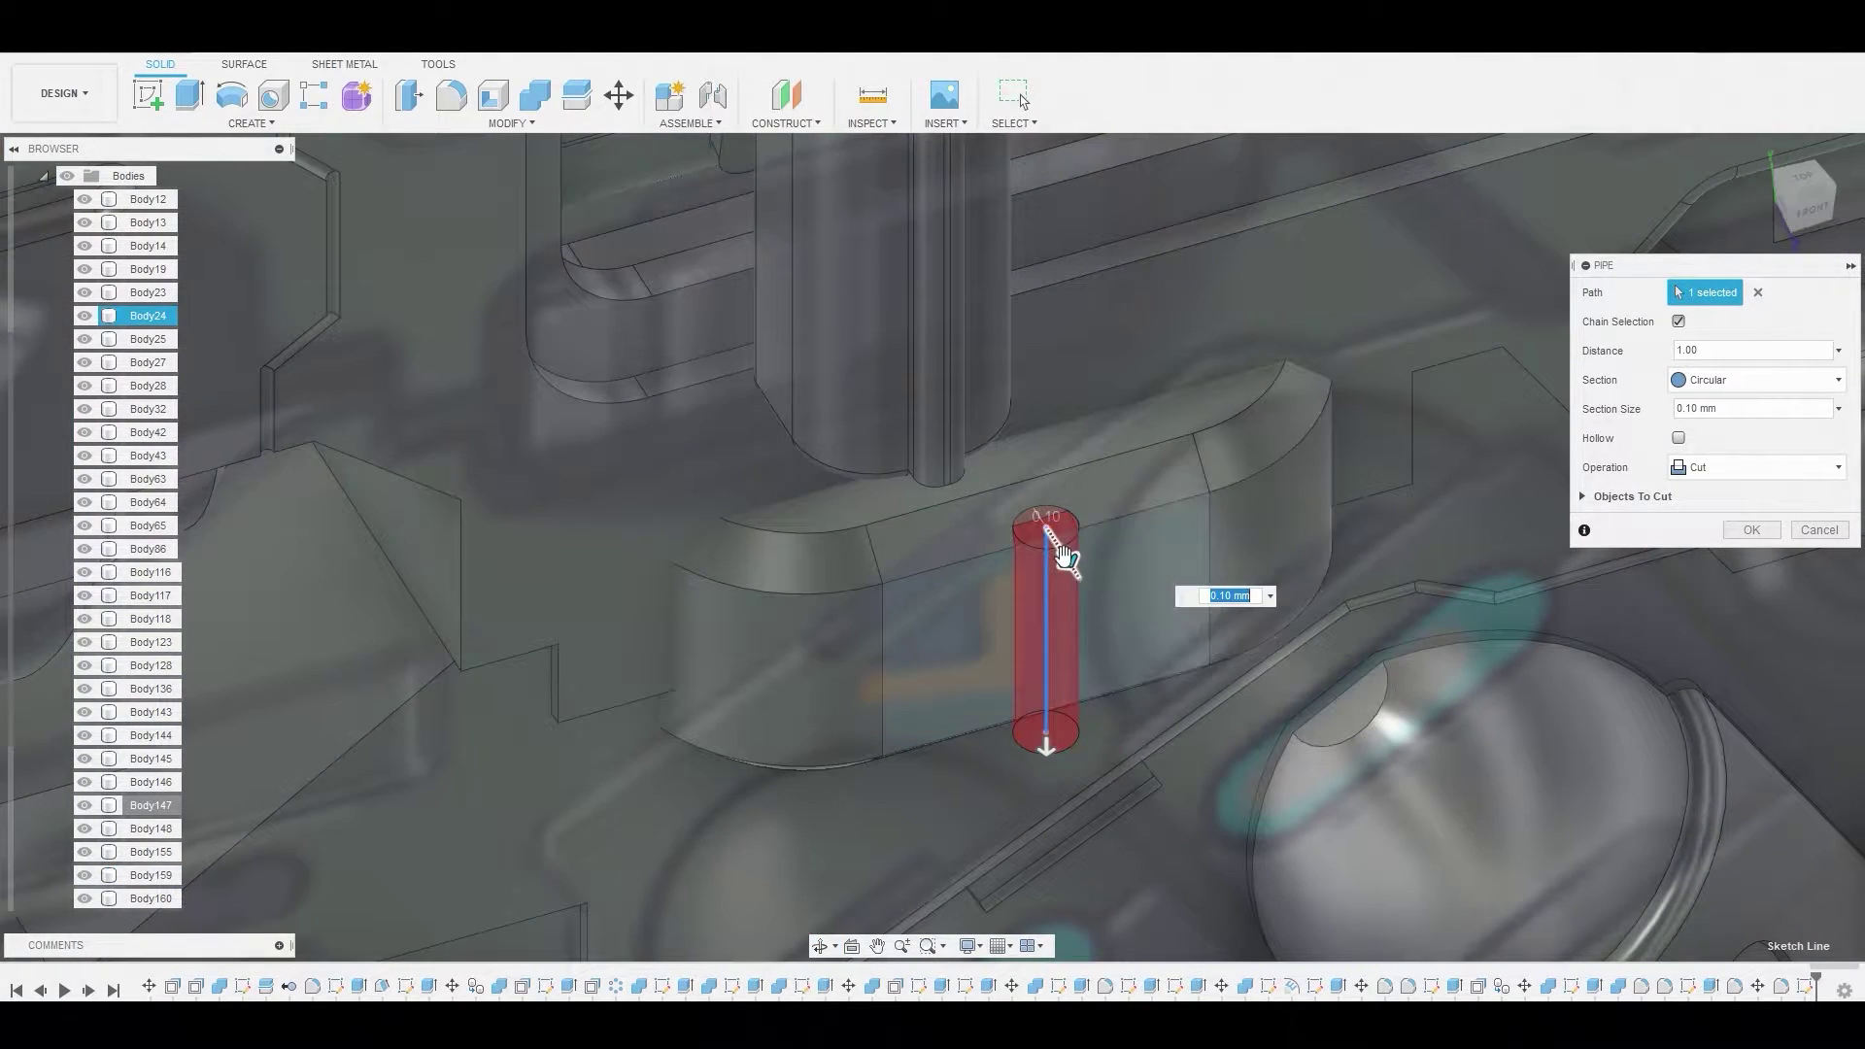
drag(1066, 559, 1065, 550)
click(1733, 474)
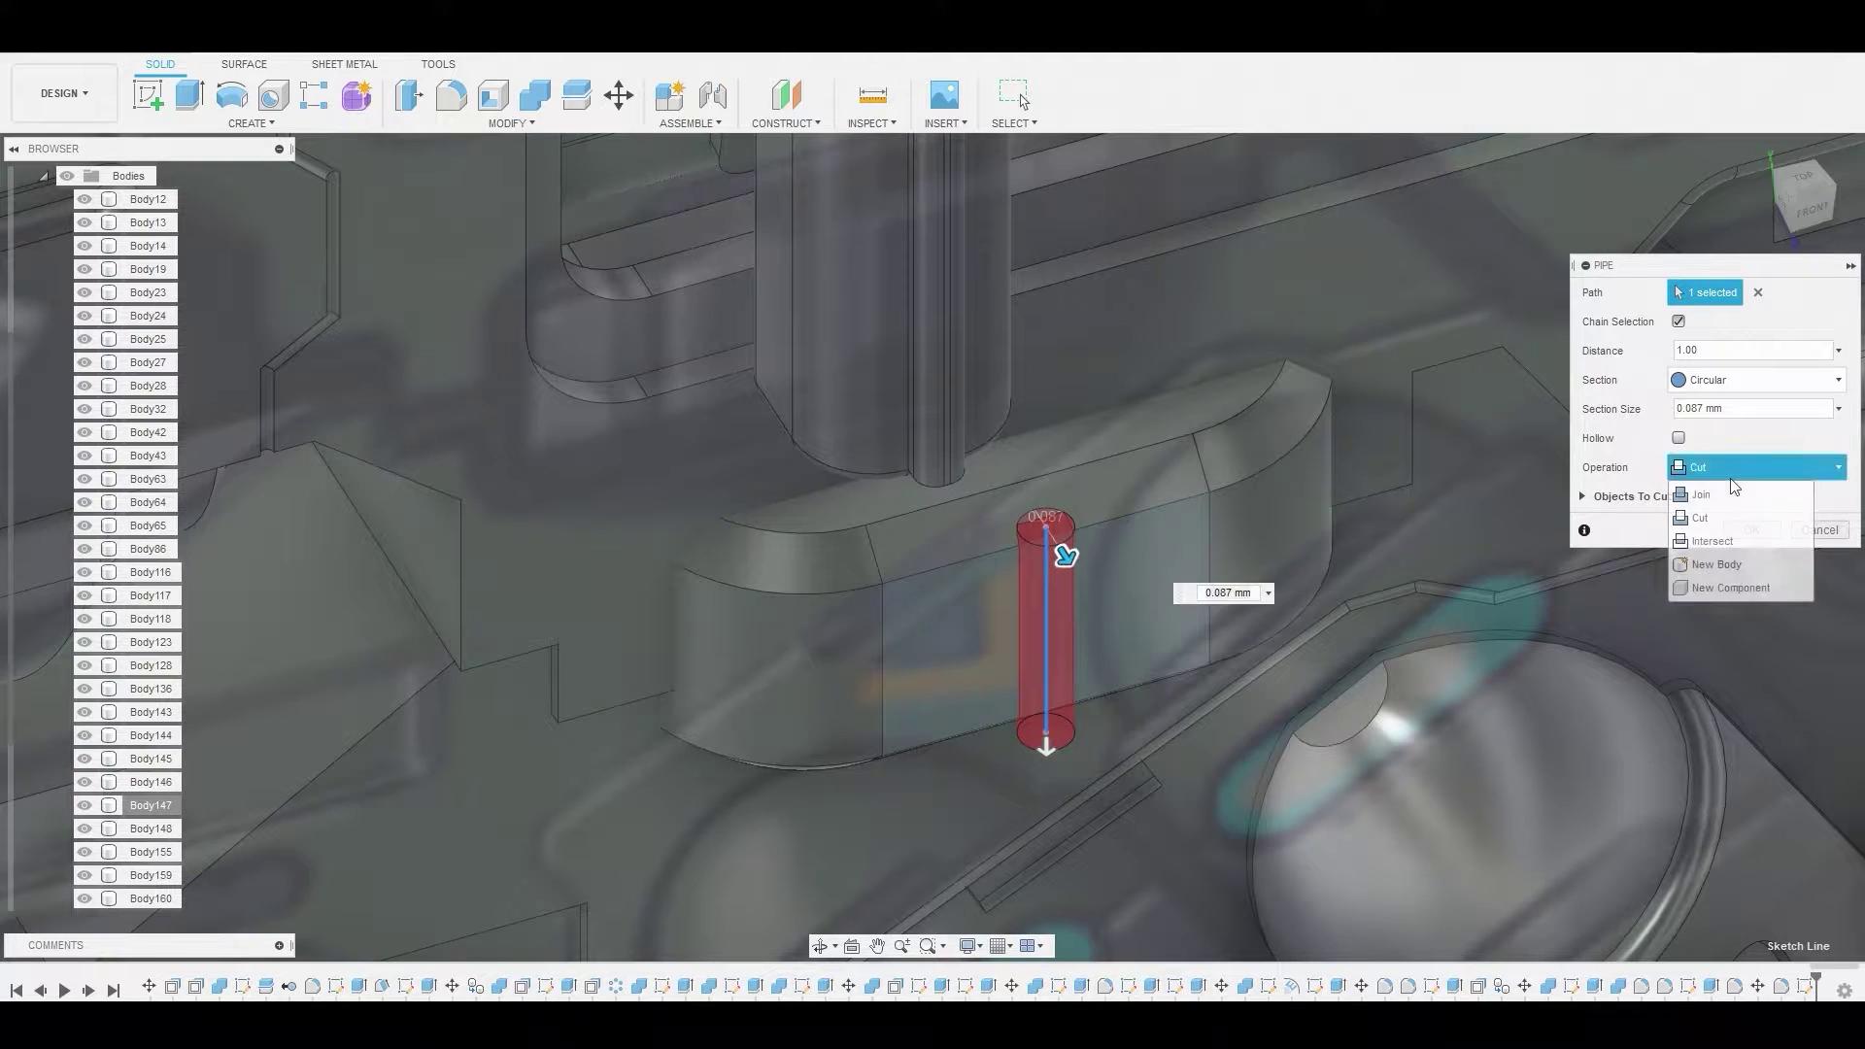
click(1744, 567)
click(1744, 503)
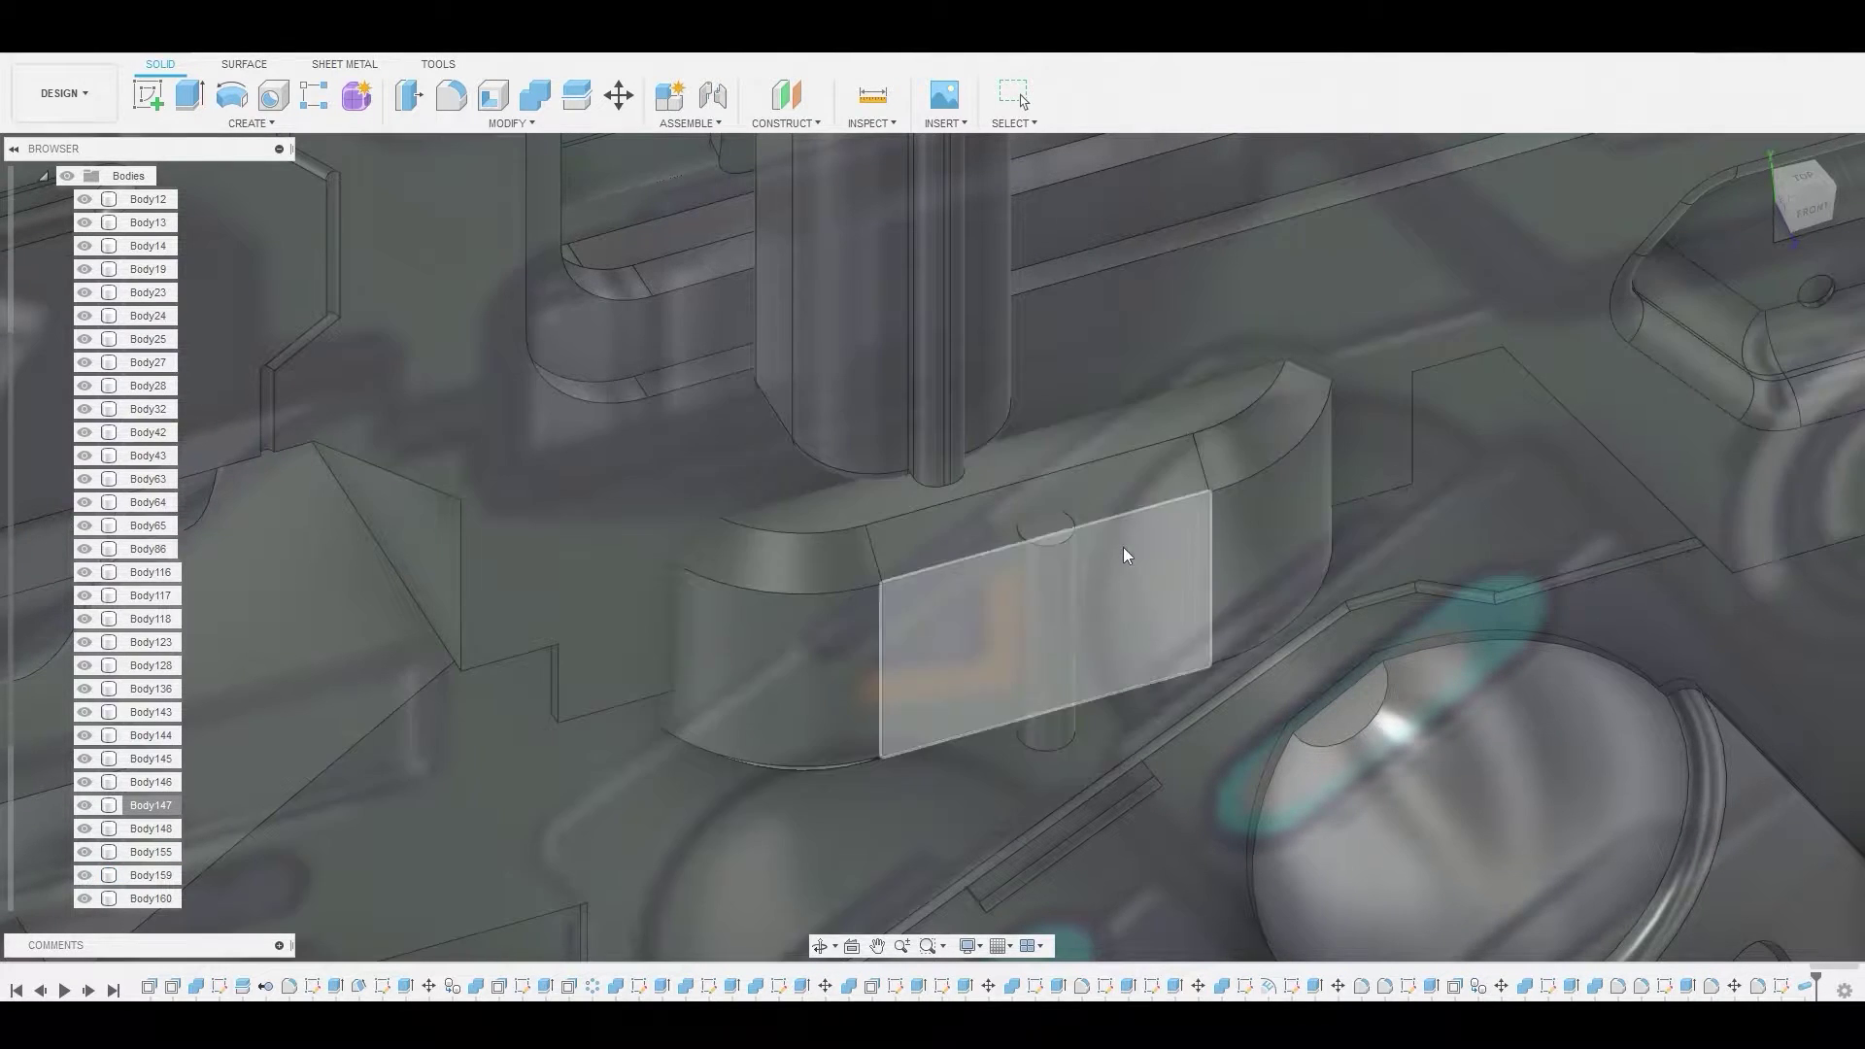
Offset the upper end face of the pipe outward by 0.044 mm
scroll(1069, 539, up, 3)
right_click(1013, 522)
click(1060, 497)
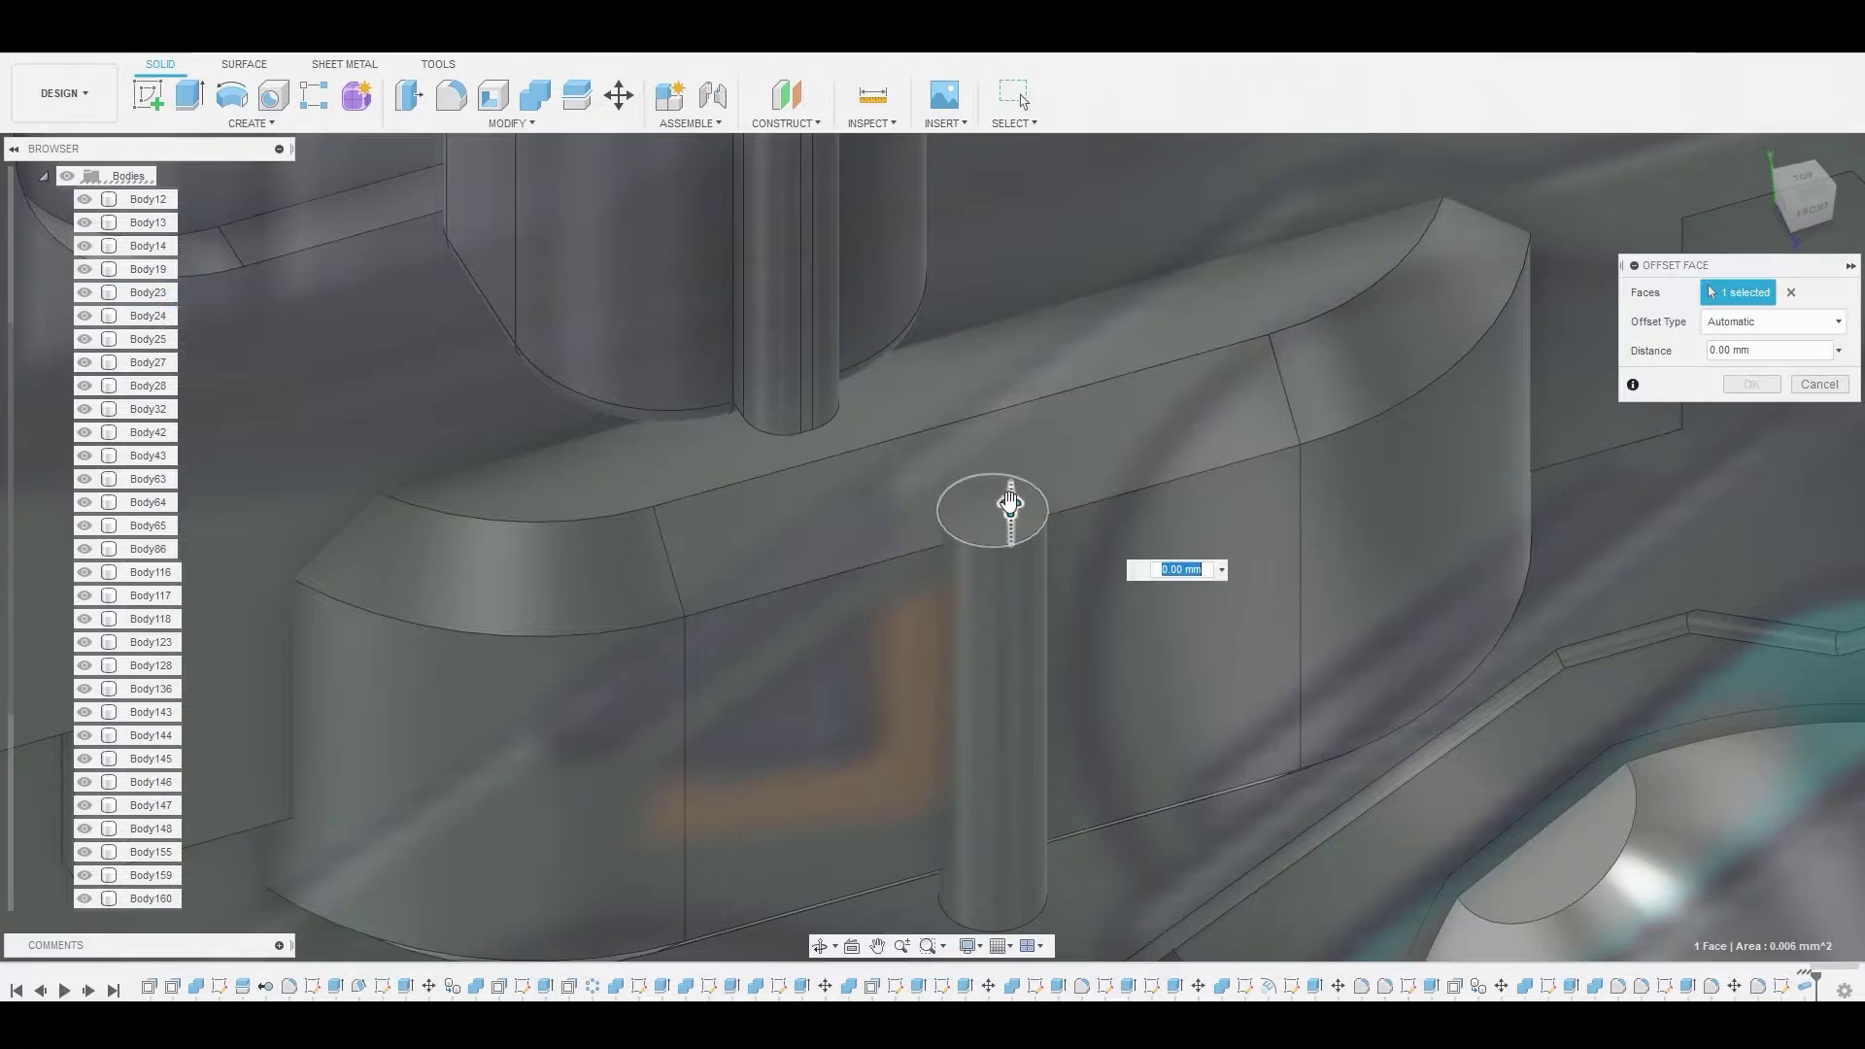
drag(1007, 474, 1204, 424)
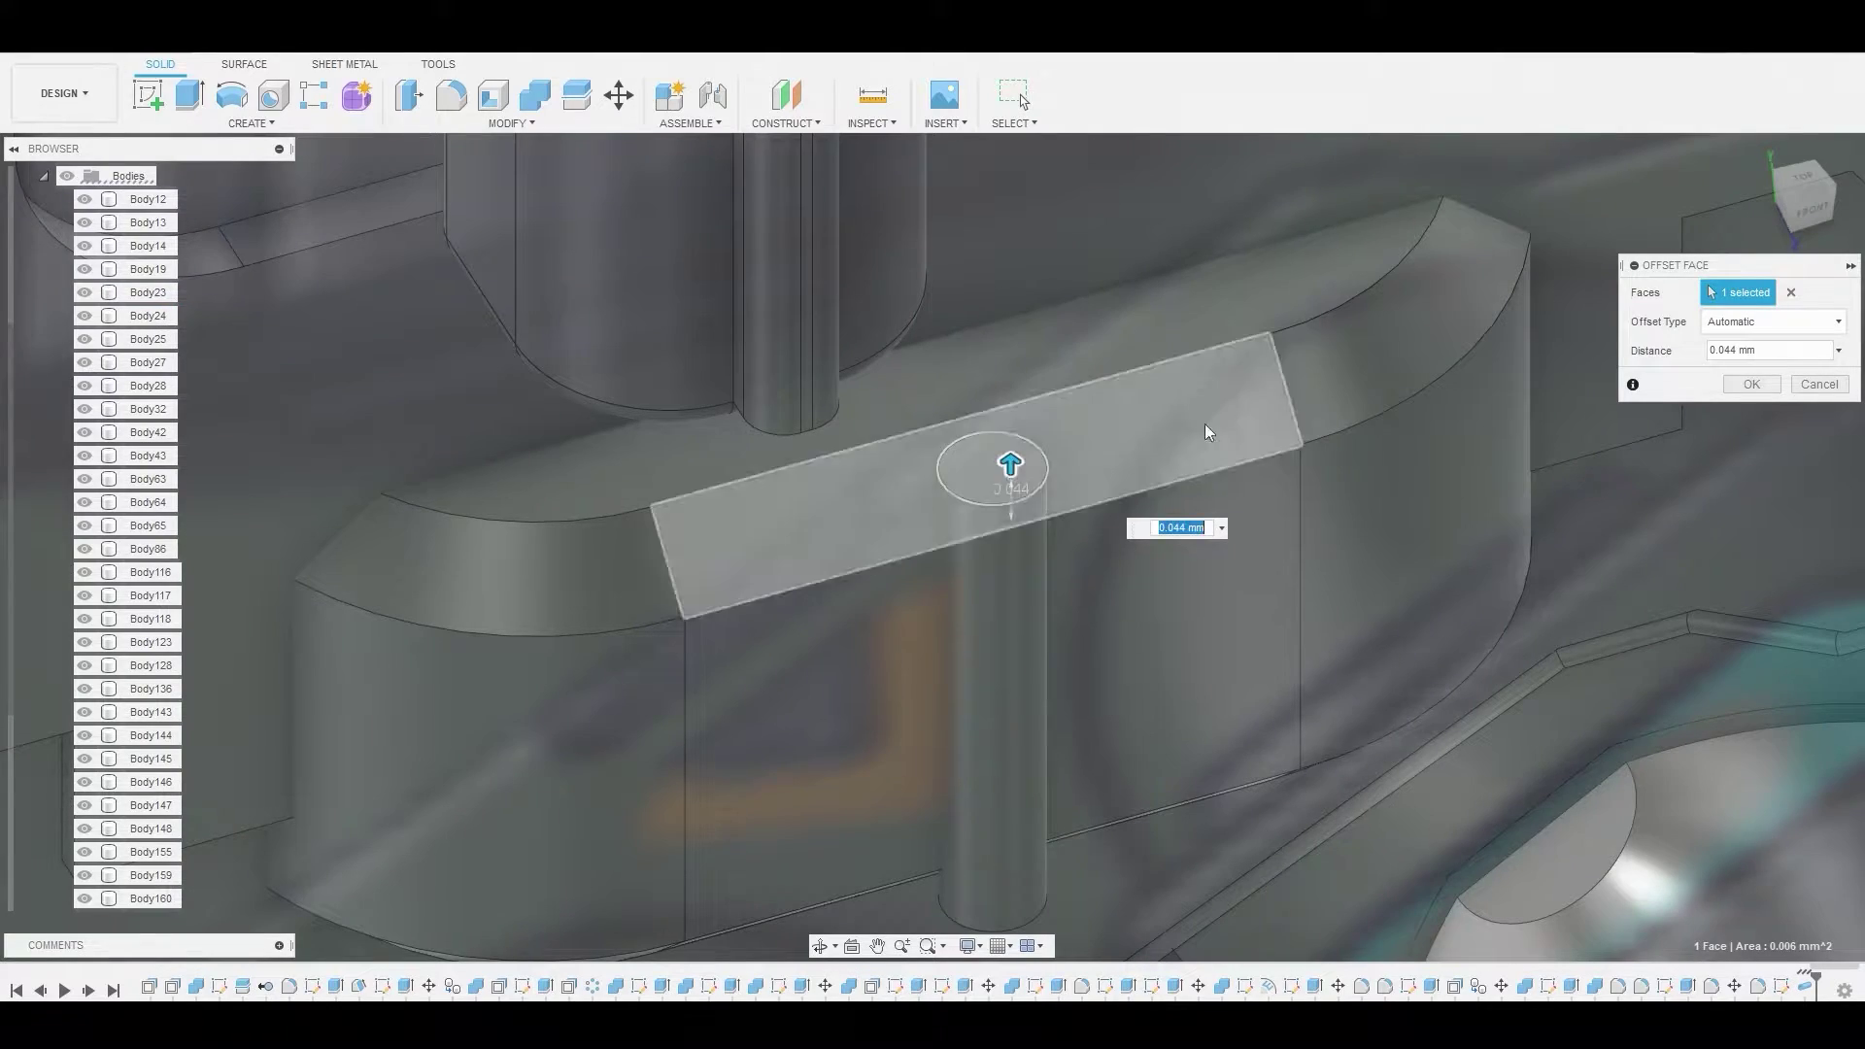
click(1753, 384)
Copy the pipe body and place the copy 0.327 mm along positive X
scroll(991, 521, down, 2)
mouse_move(1001, 583)
shift+middle_down()
mouse_move(1033, 608)
mouse_move(1020, 510)
mouse_move(999, 603)
shift+middle_up()
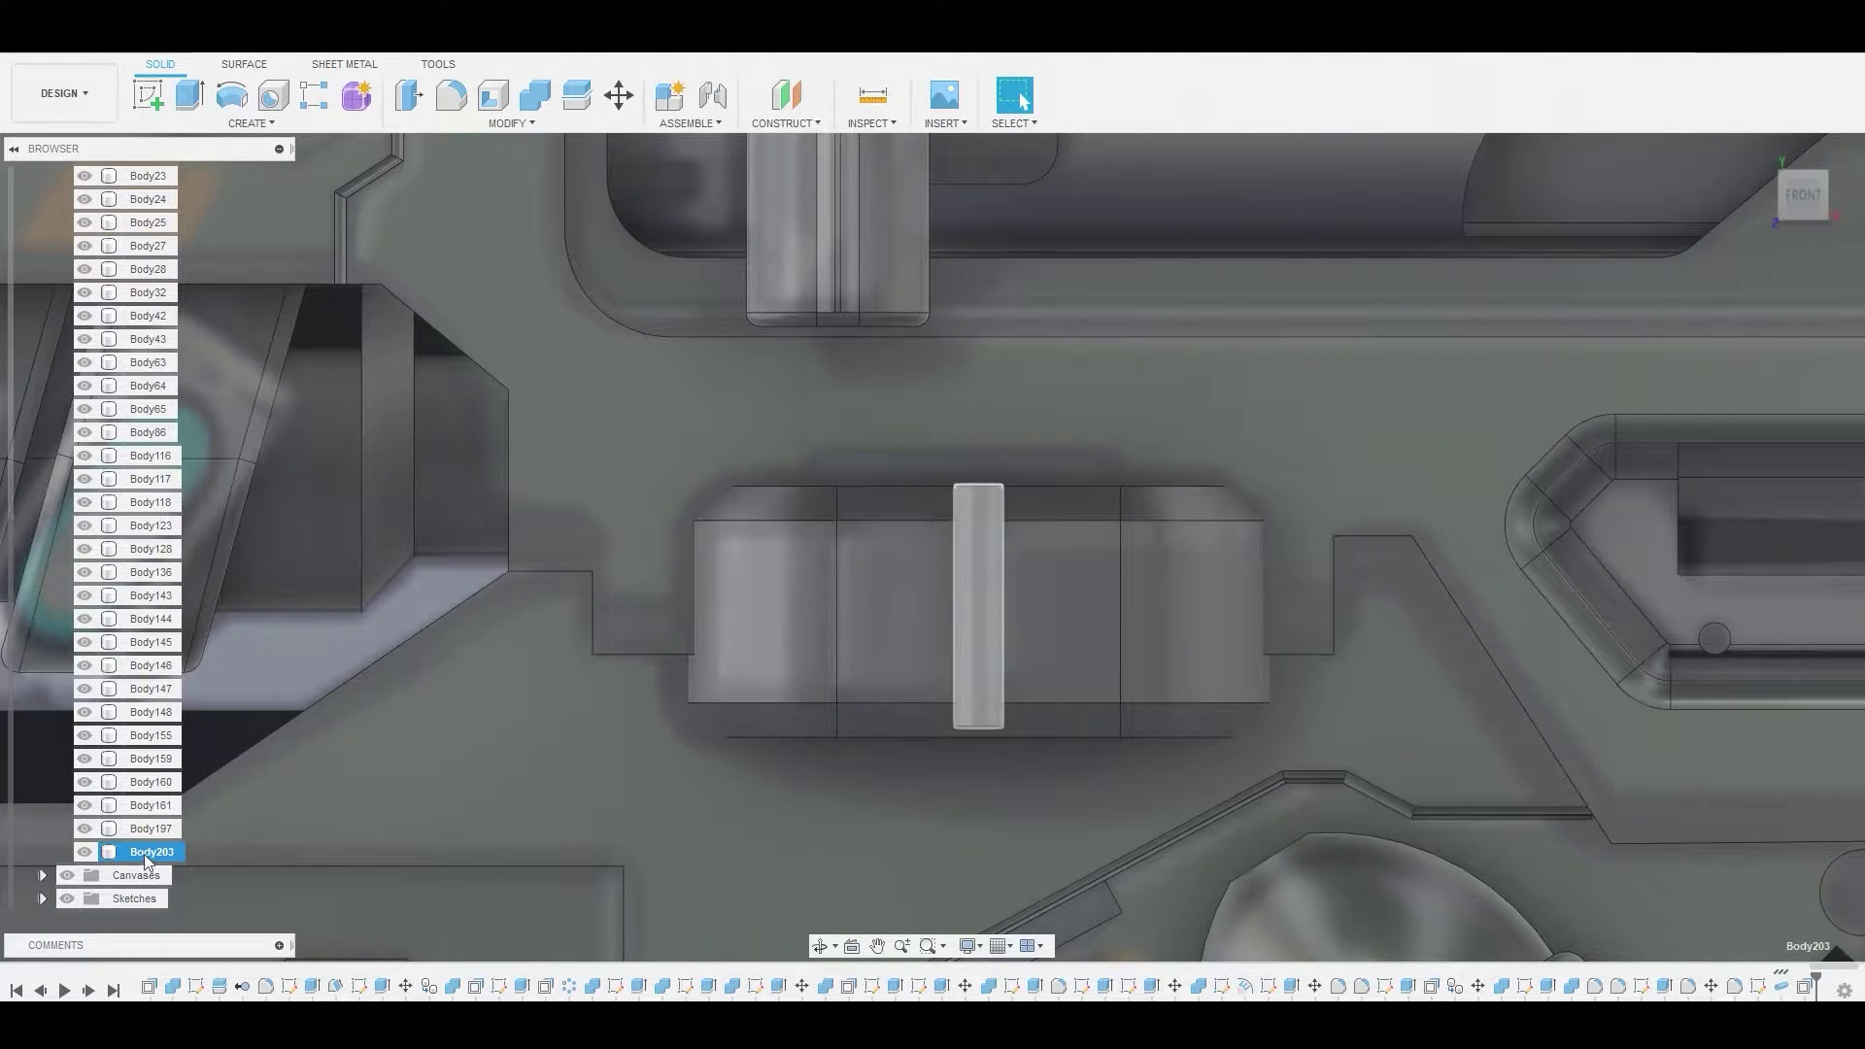
key(ctrl+c)
key(ctrl+v)
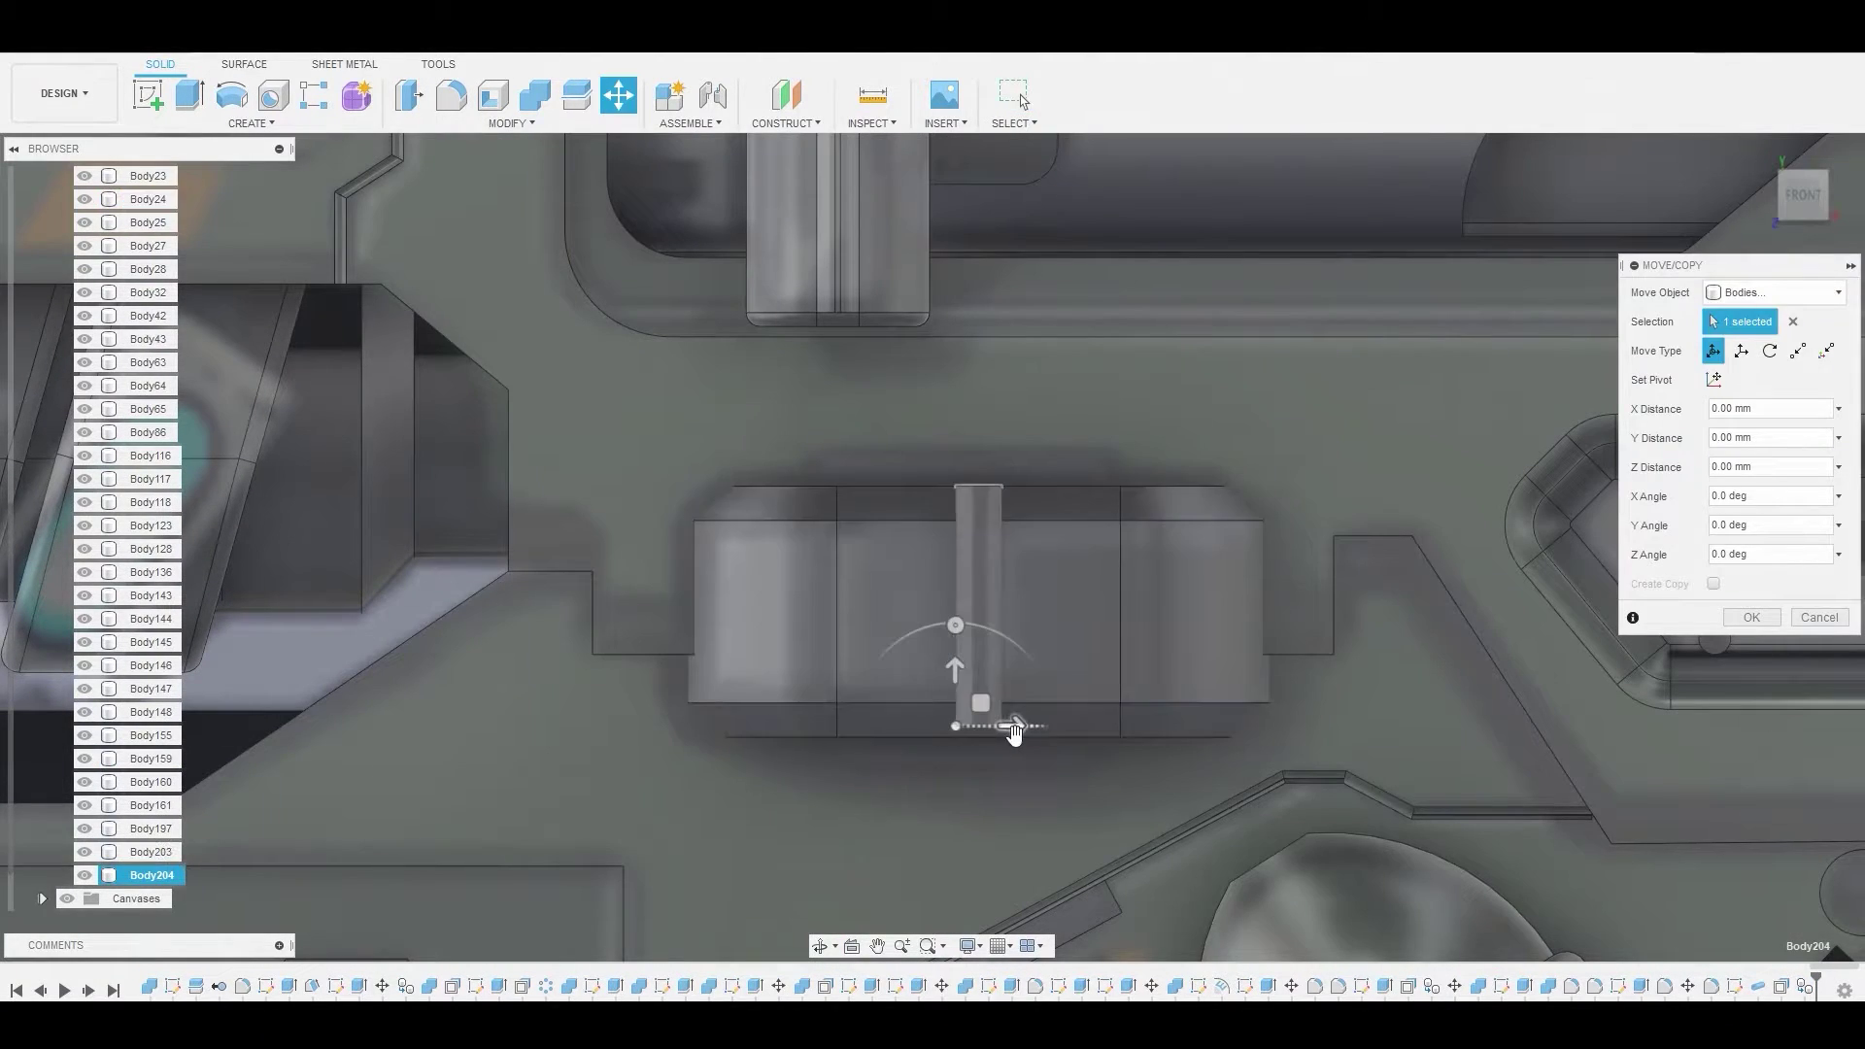
drag(1007, 730, 1187, 745)
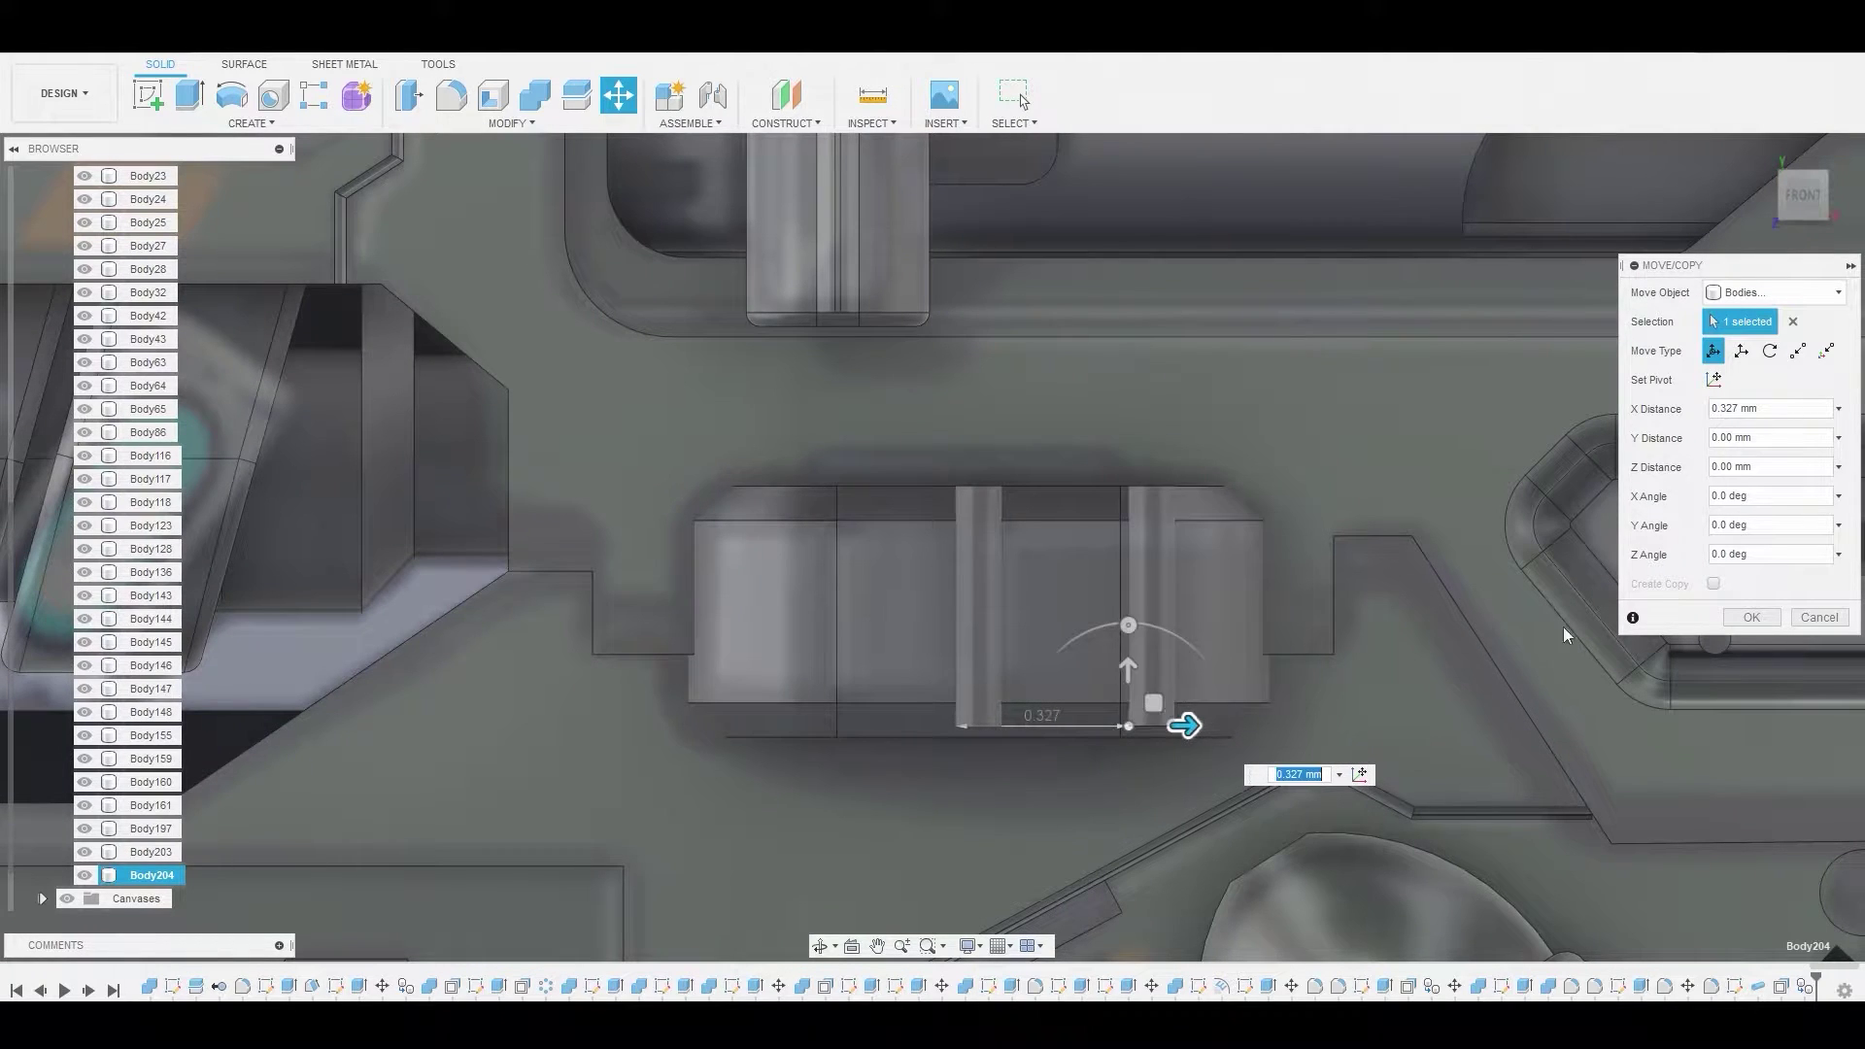
click(1752, 617)
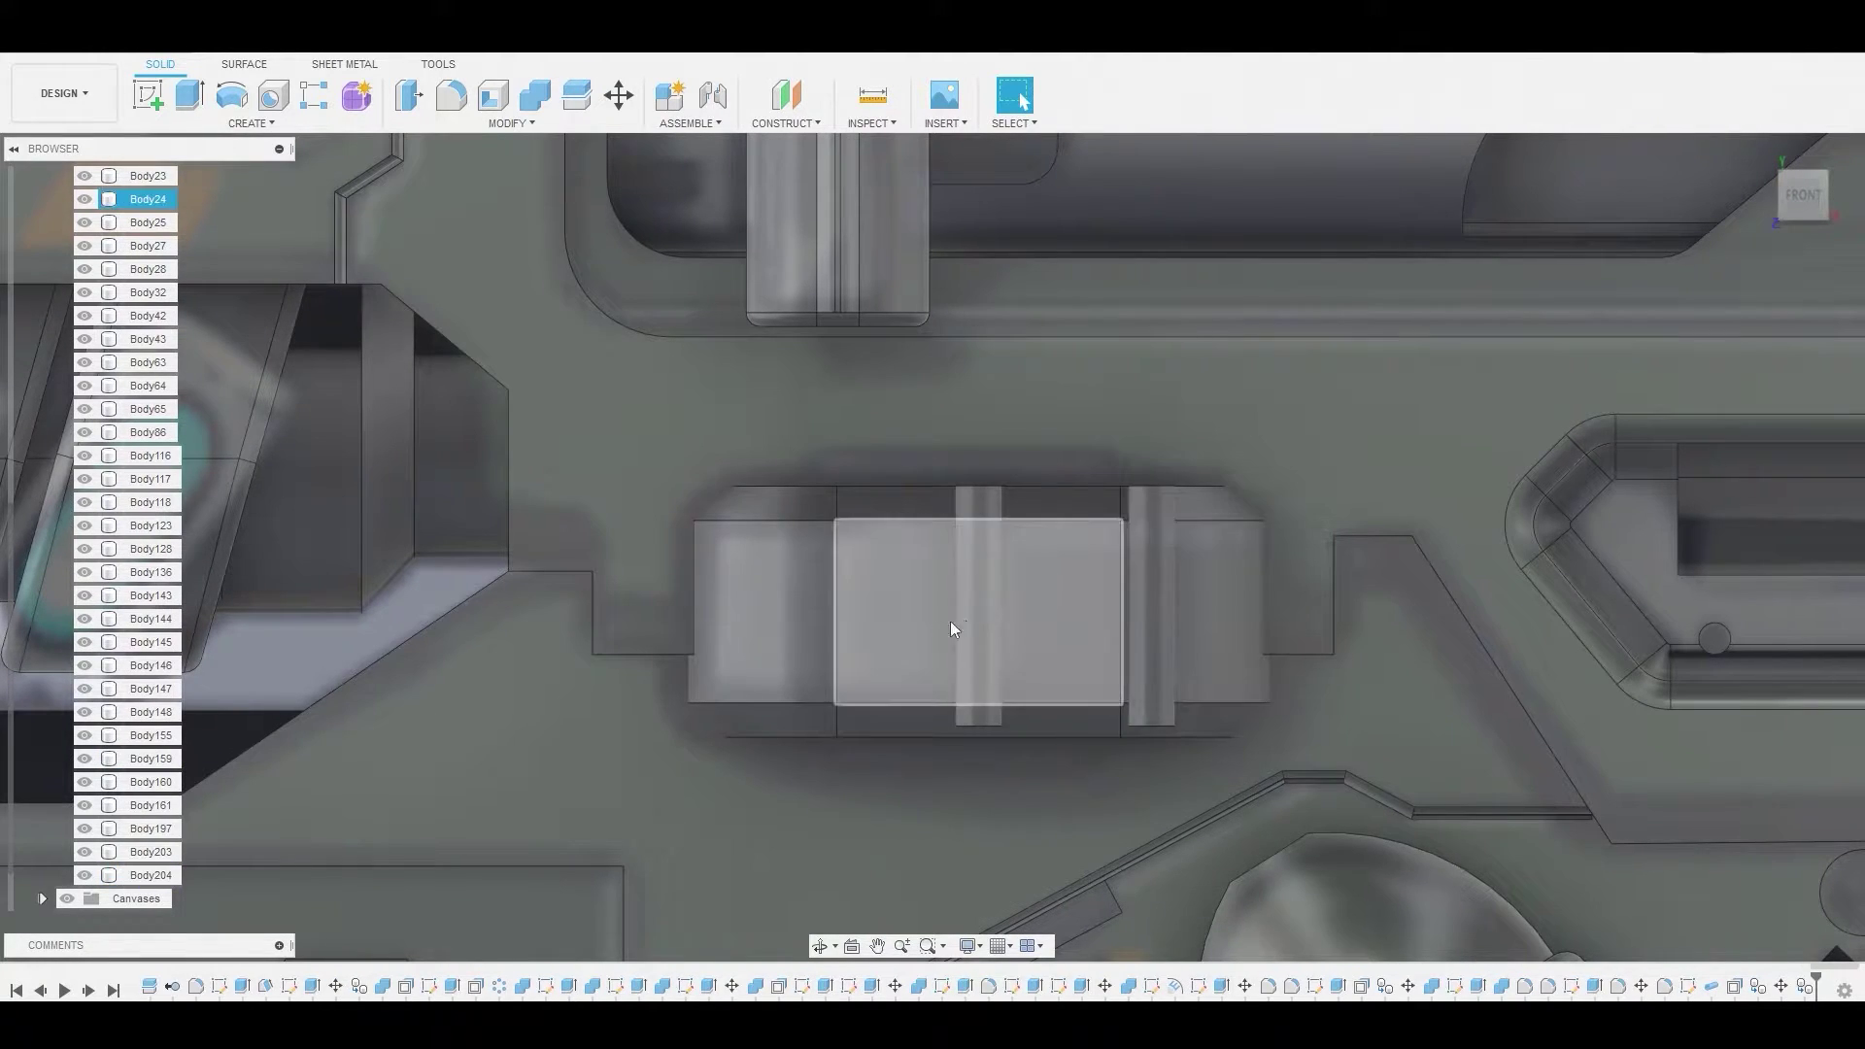
Paste a second copy of the pipe and place it 0.327 mm from the original along negative X
key(ctrl+v)
drag(1006, 728, 843, 724)
click(1780, 619)
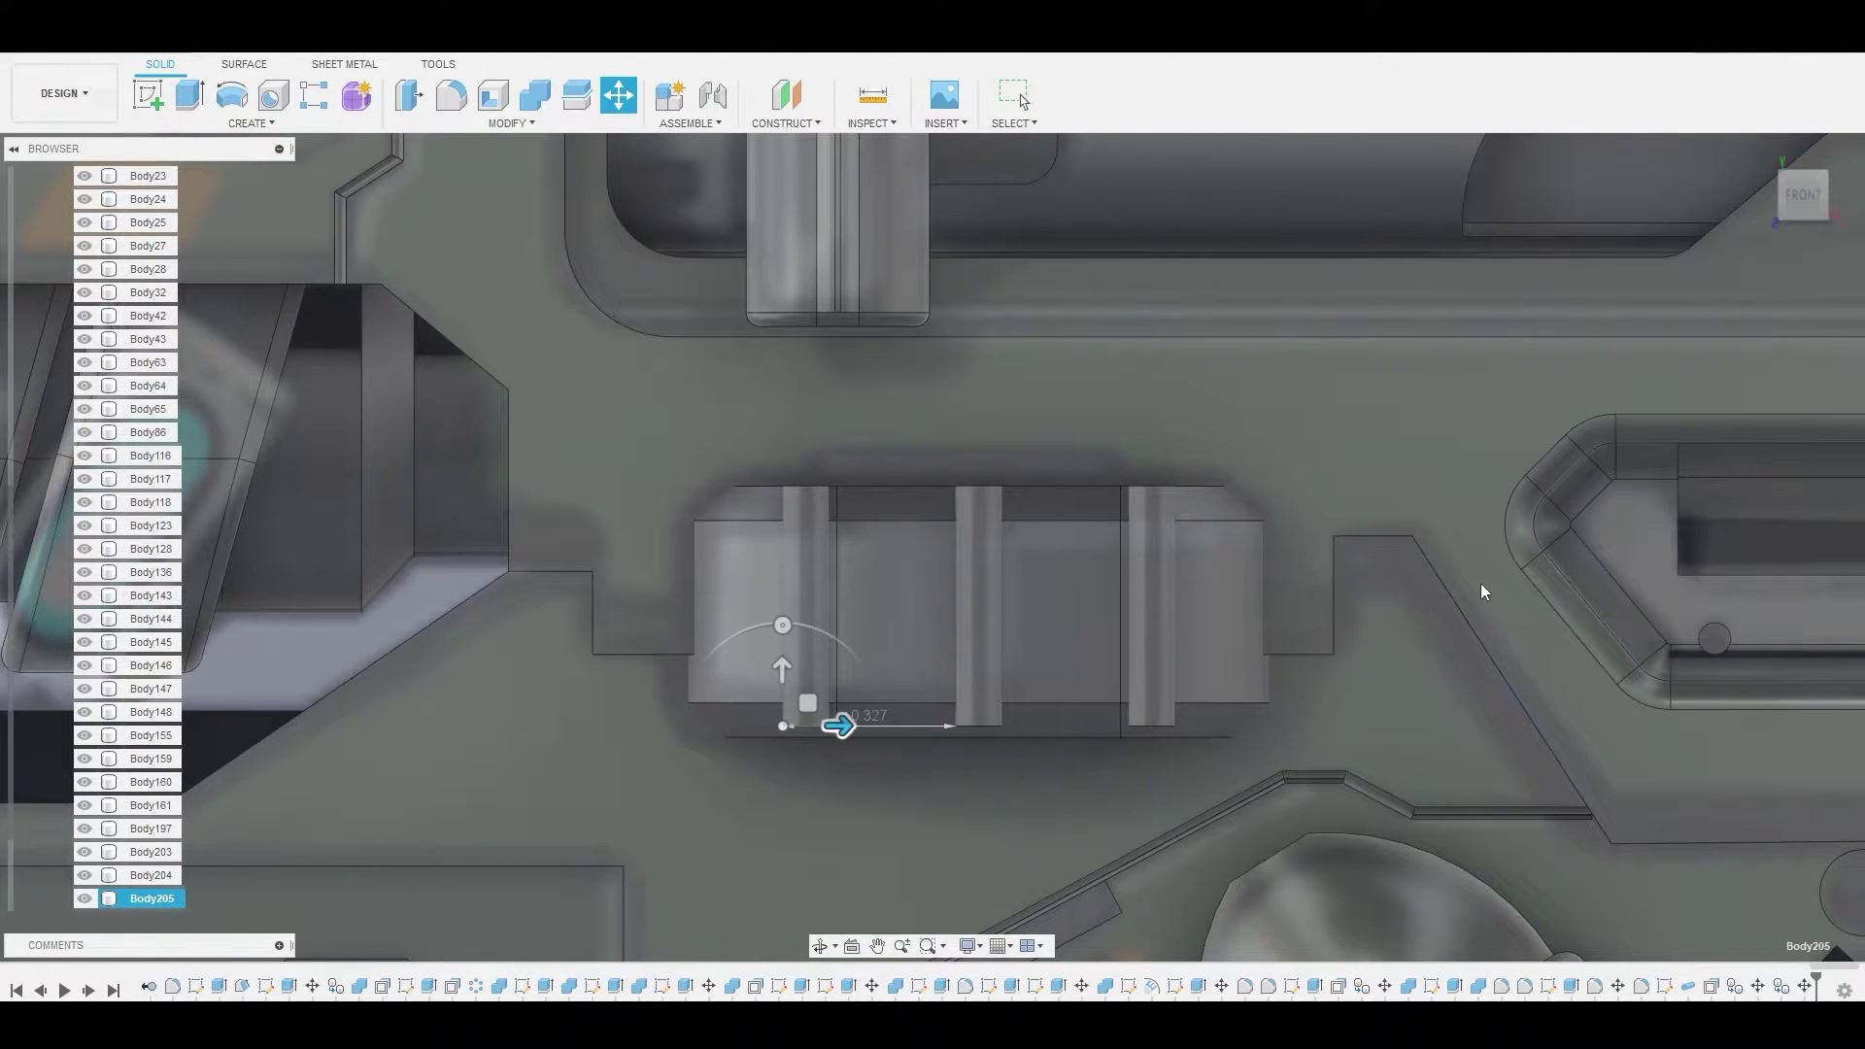
Cut the three pipe bodies out of the raised block with Combine, without keeping the tools
click(538, 108)
click(887, 483)
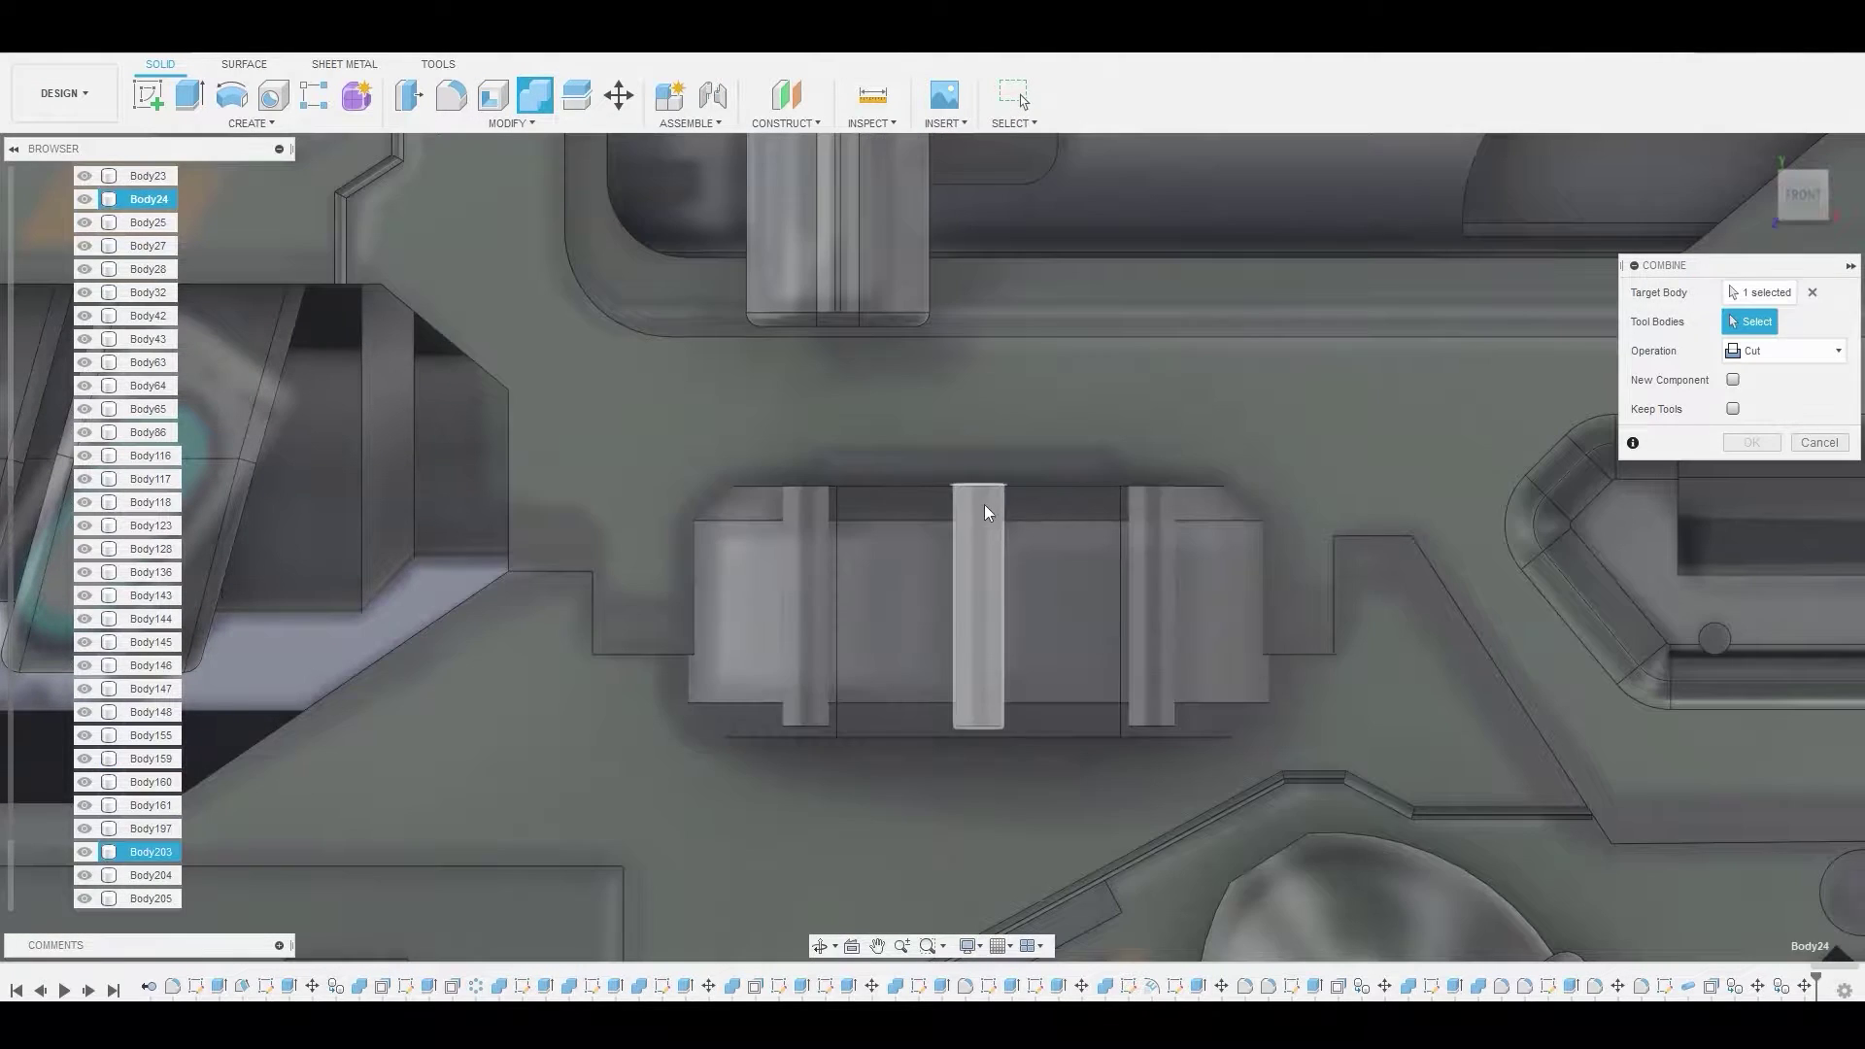
click(983, 507)
click(806, 509)
click(1160, 540)
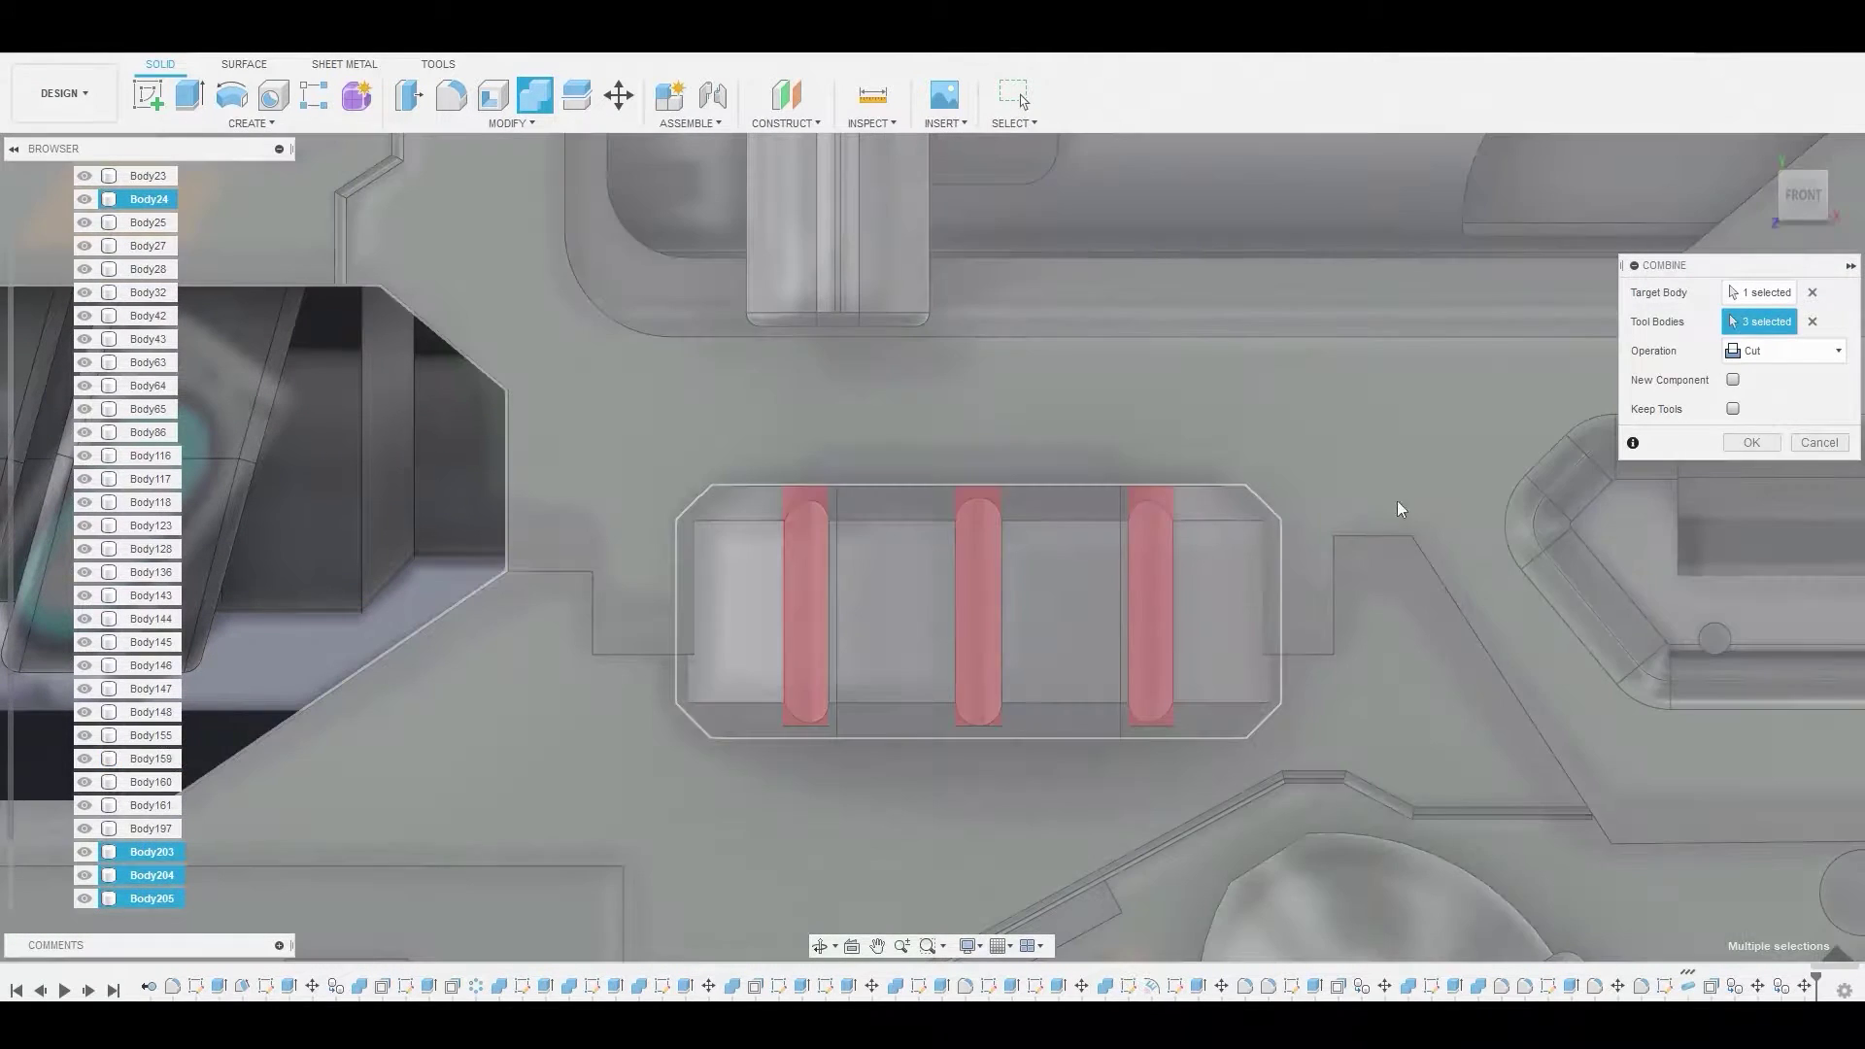
click(1749, 443)
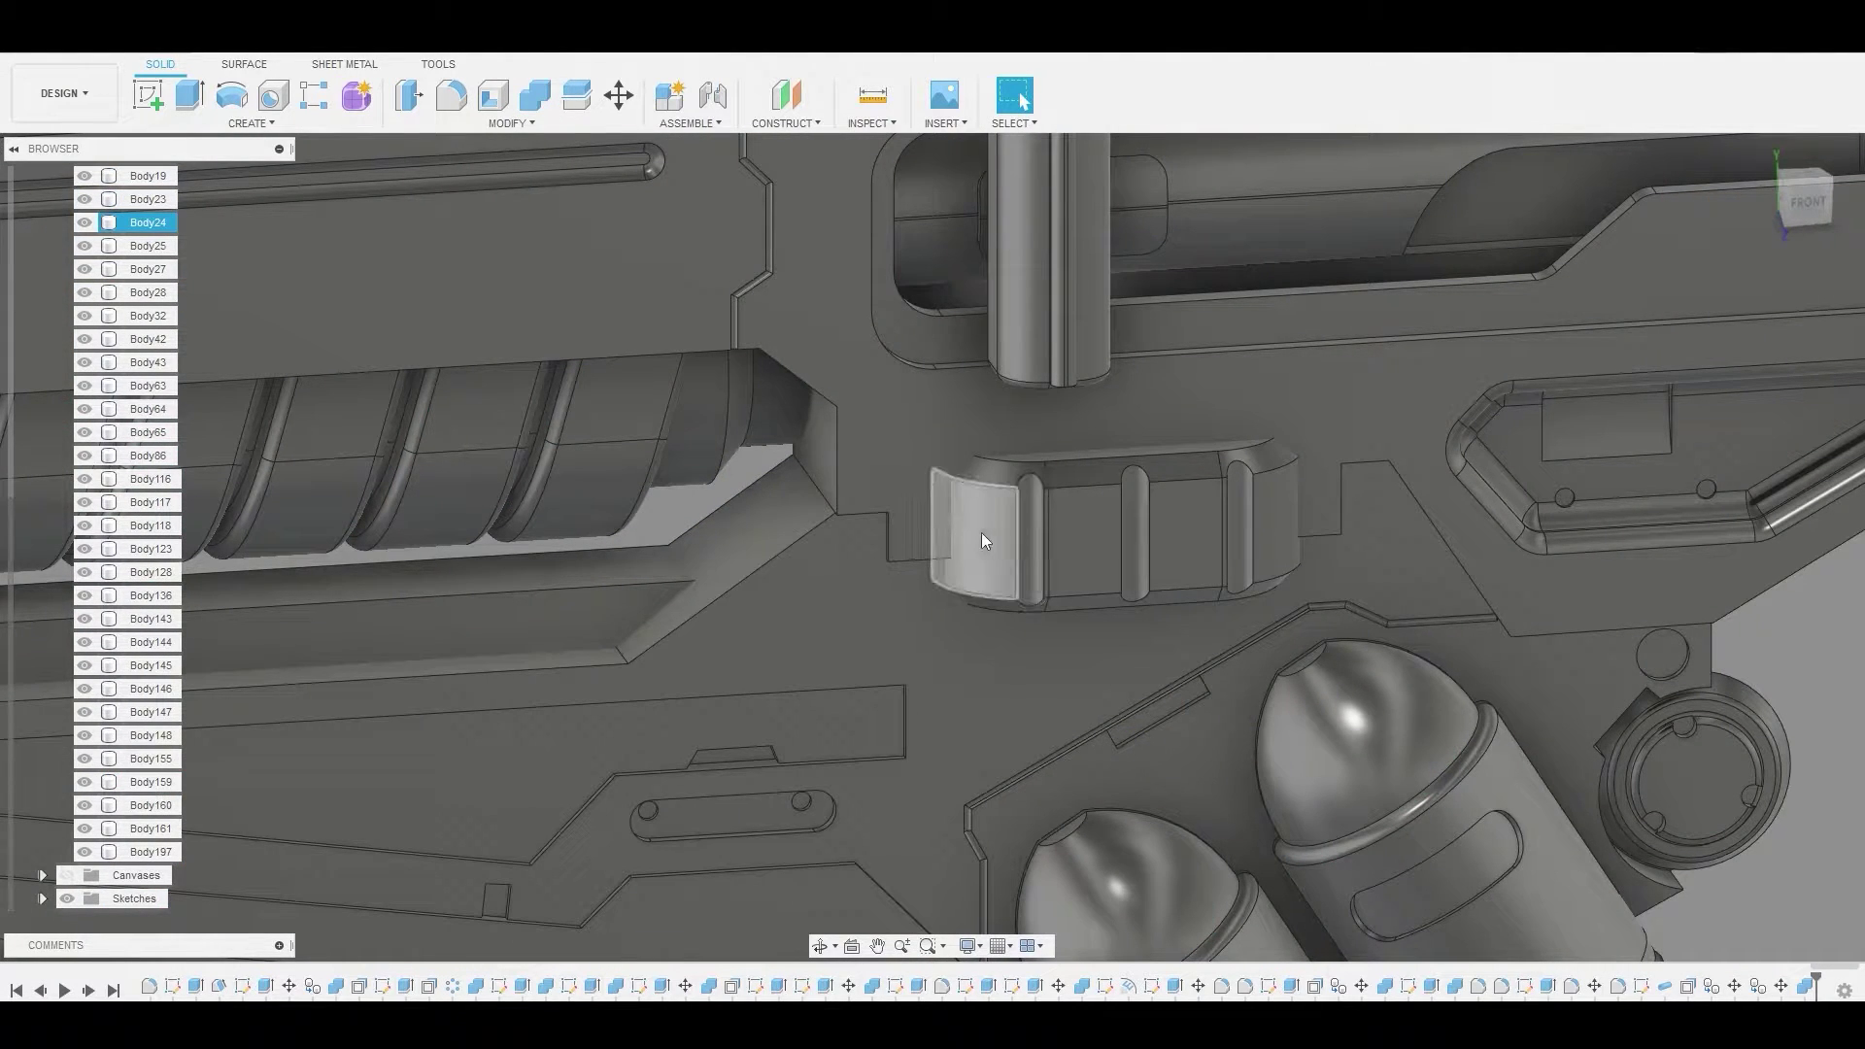
Duplicate the grooved block, Body24, in place with zero offset and hide the original body
click(154, 224)
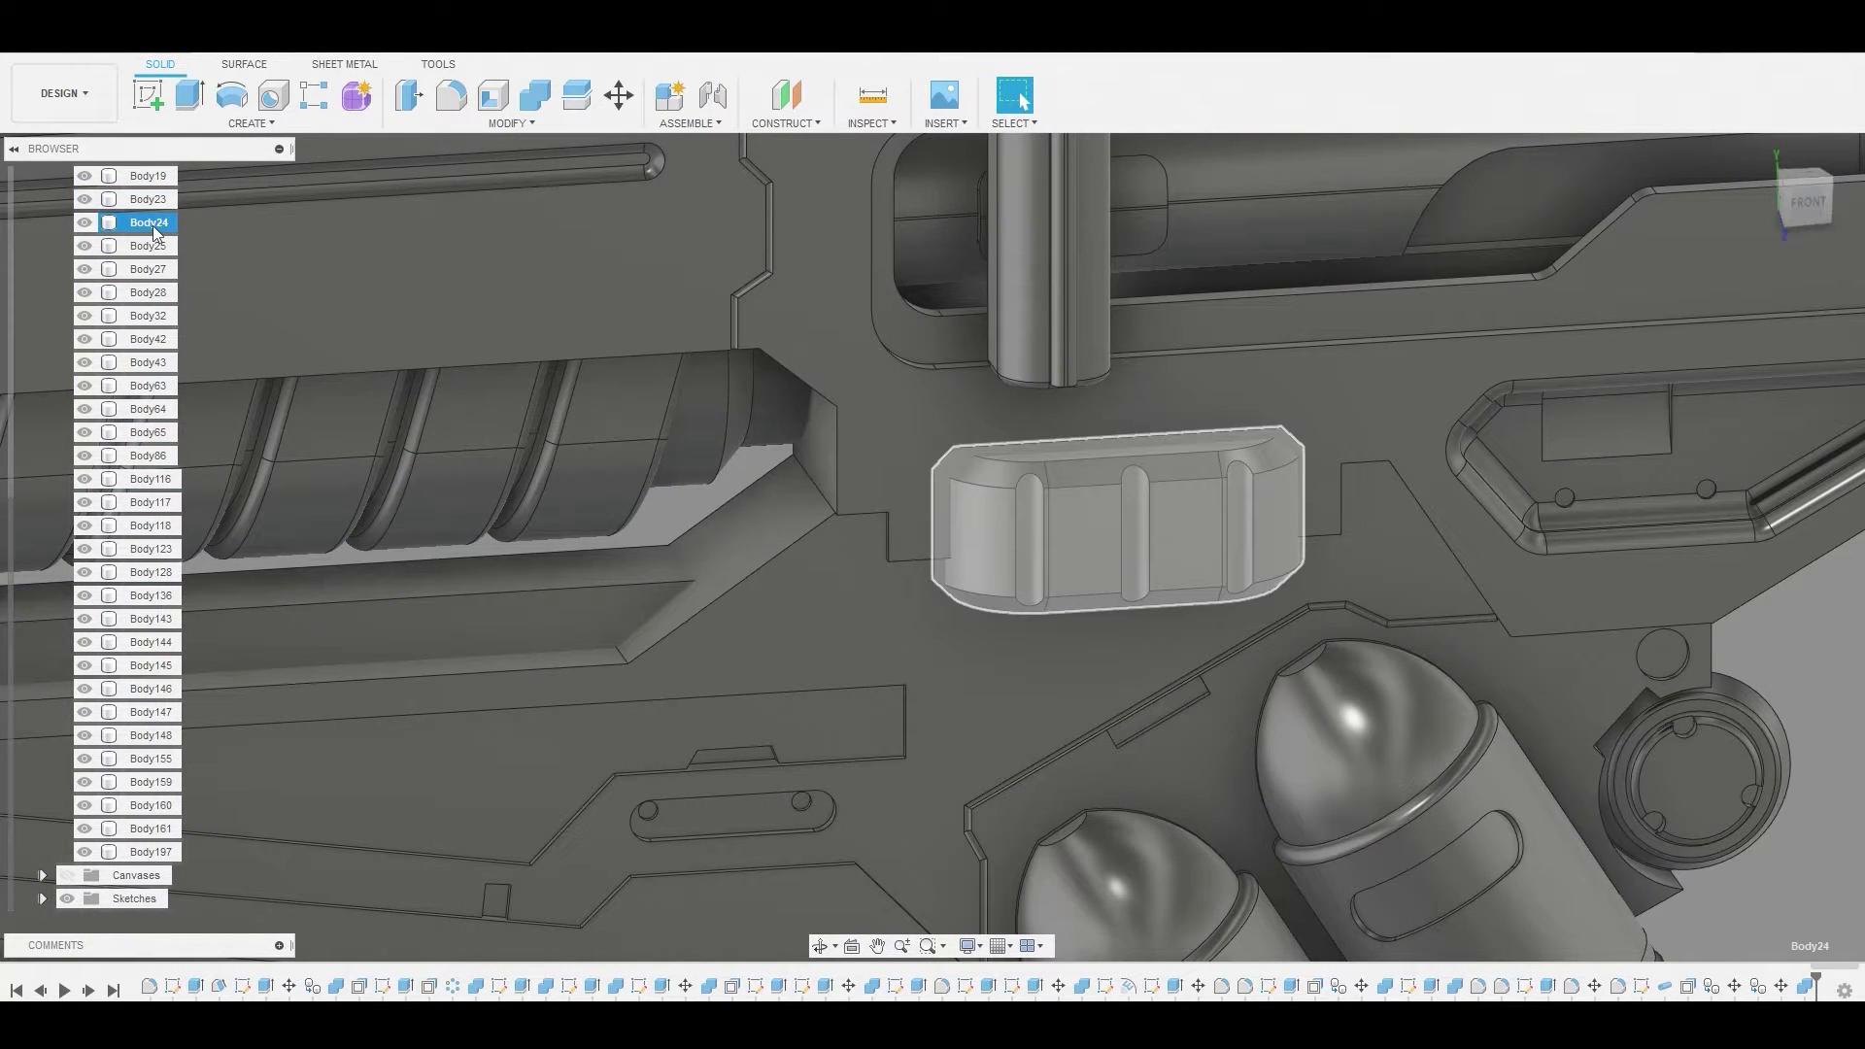
key(ctrl+c)
key(ctrl+v)
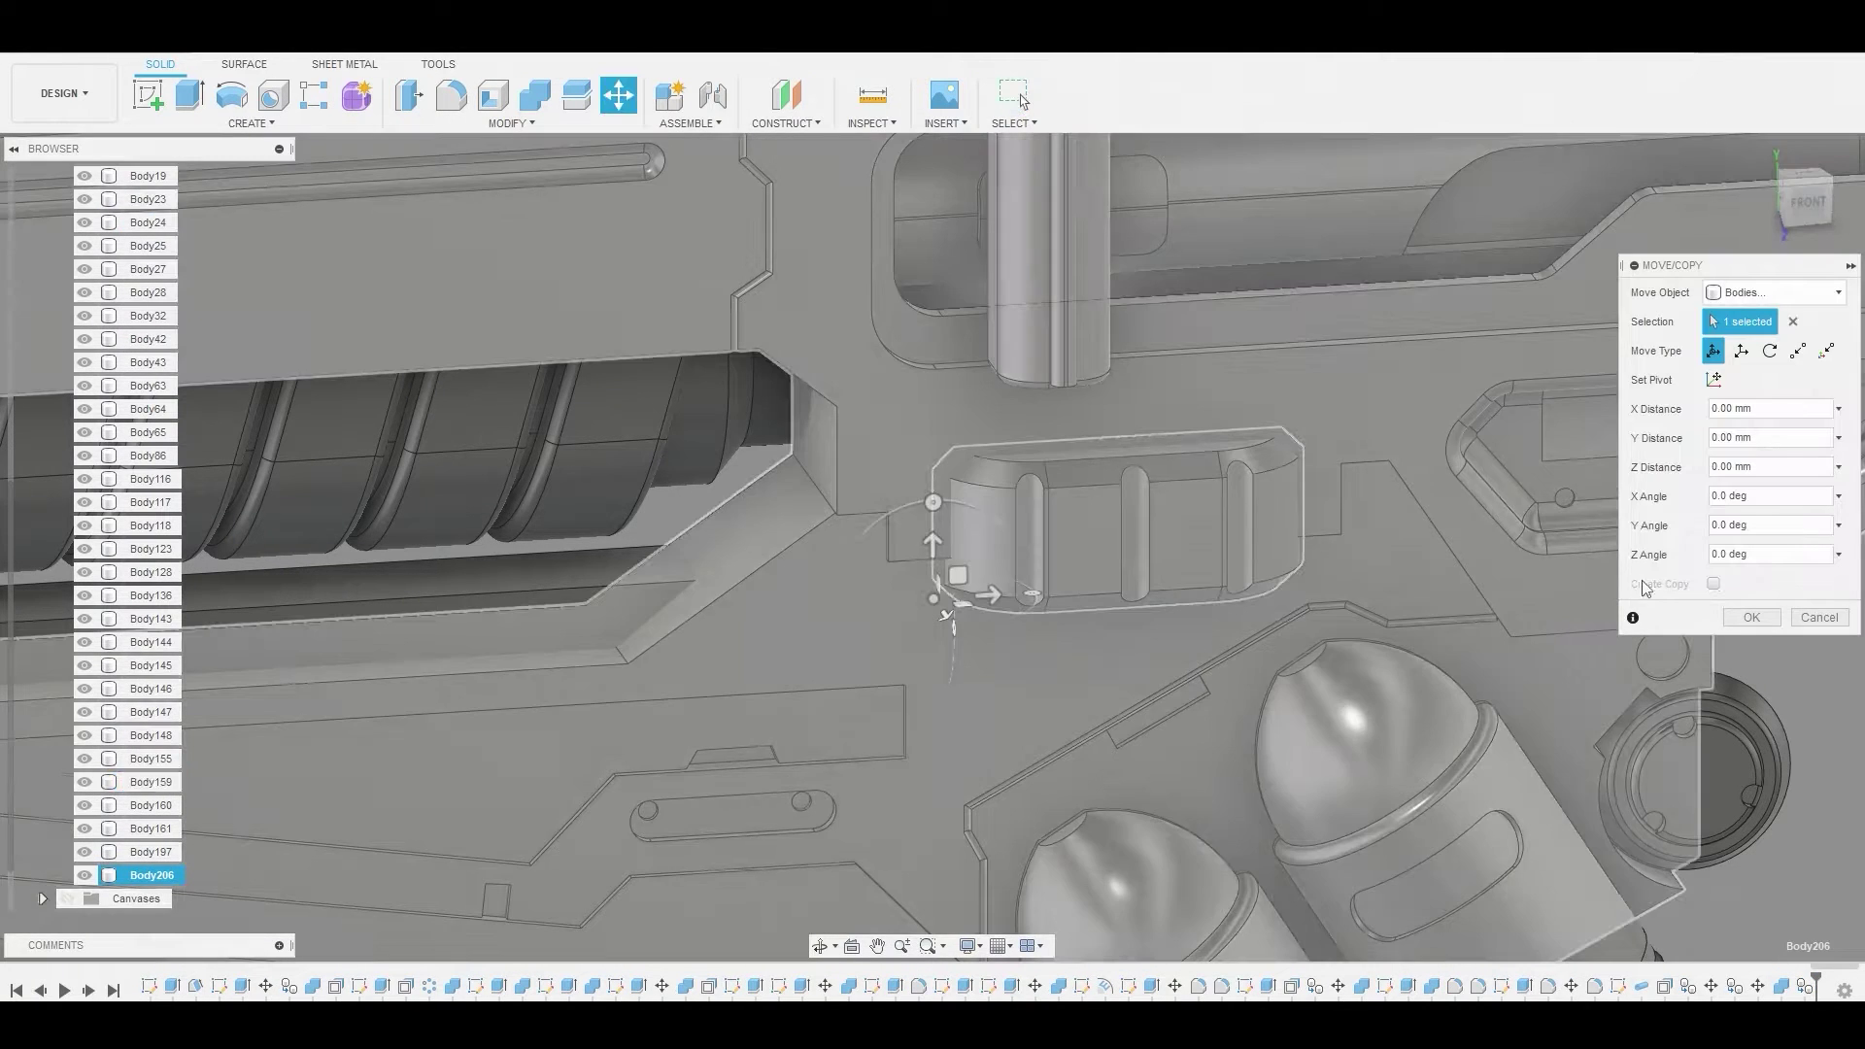
click(1749, 618)
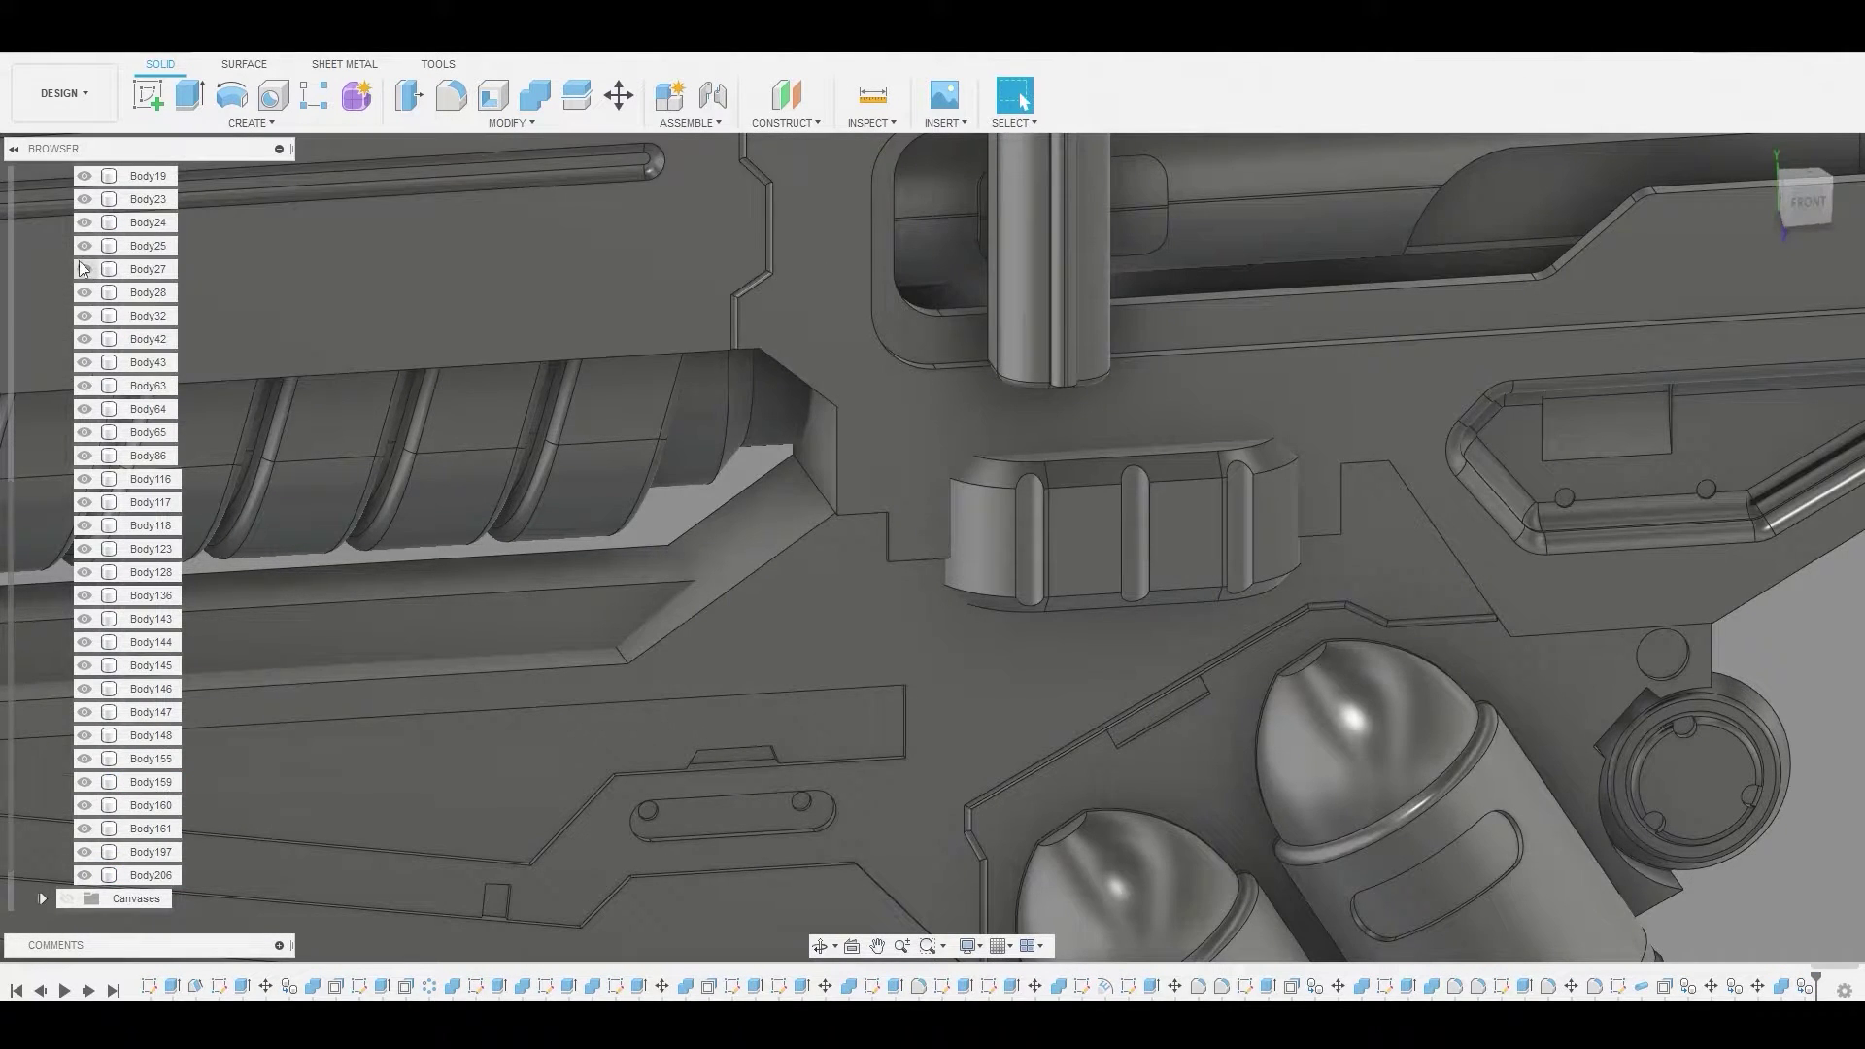
click(84, 224)
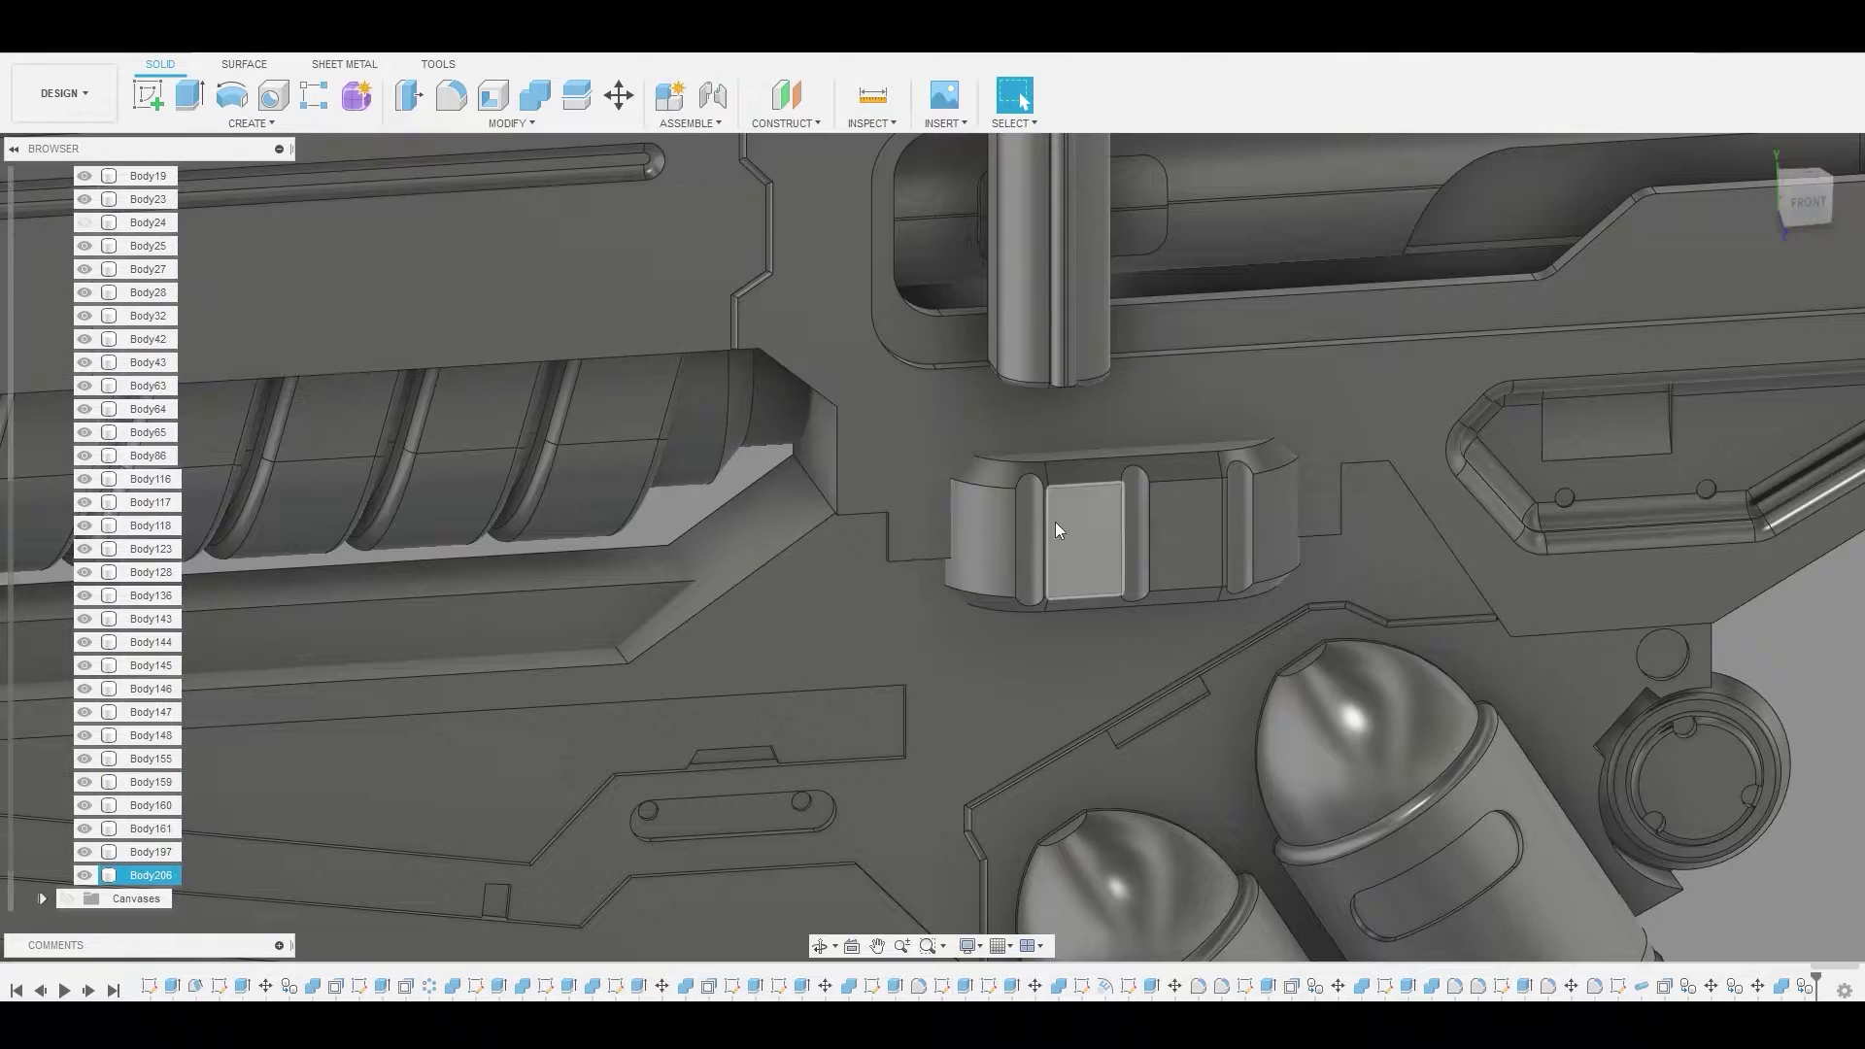
shift+middle_drag(1037, 547, 1075, 542)
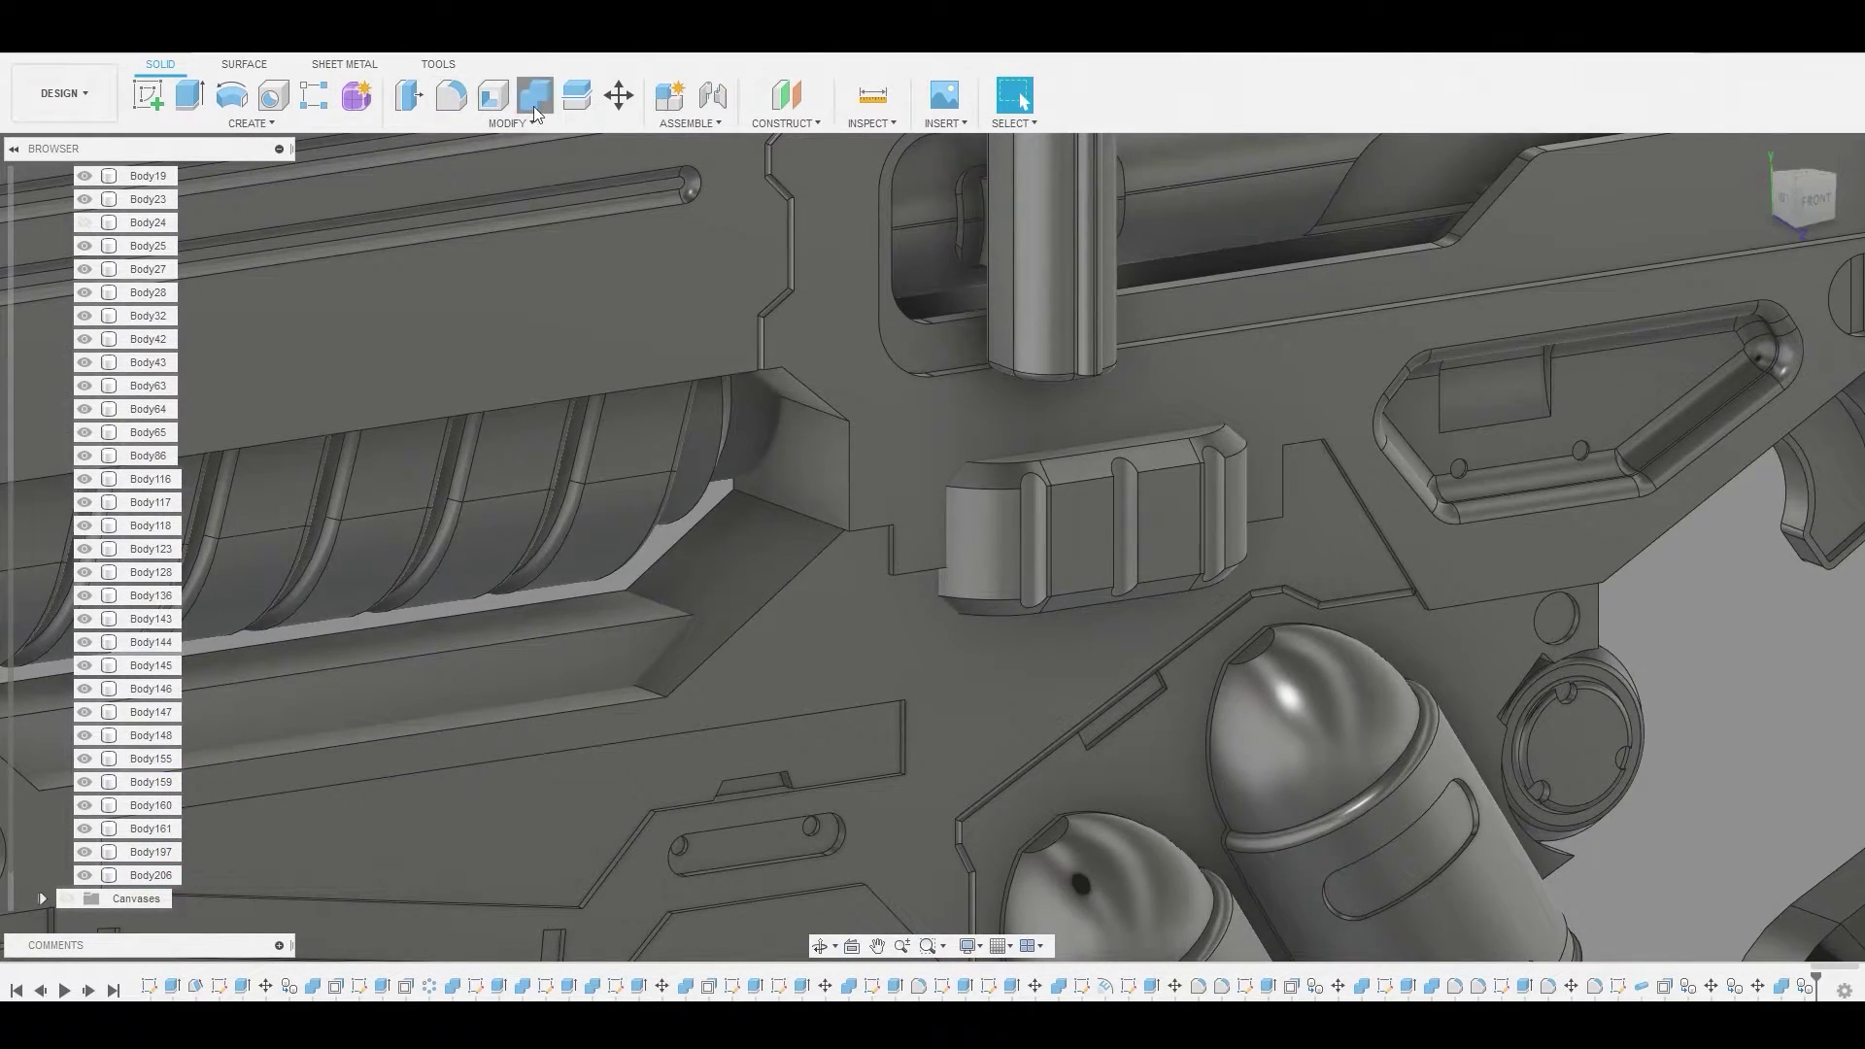
Cut the duplicated grooved block out of the surrounding side body with Combine, without keeping the tool
click(533, 97)
click(981, 481)
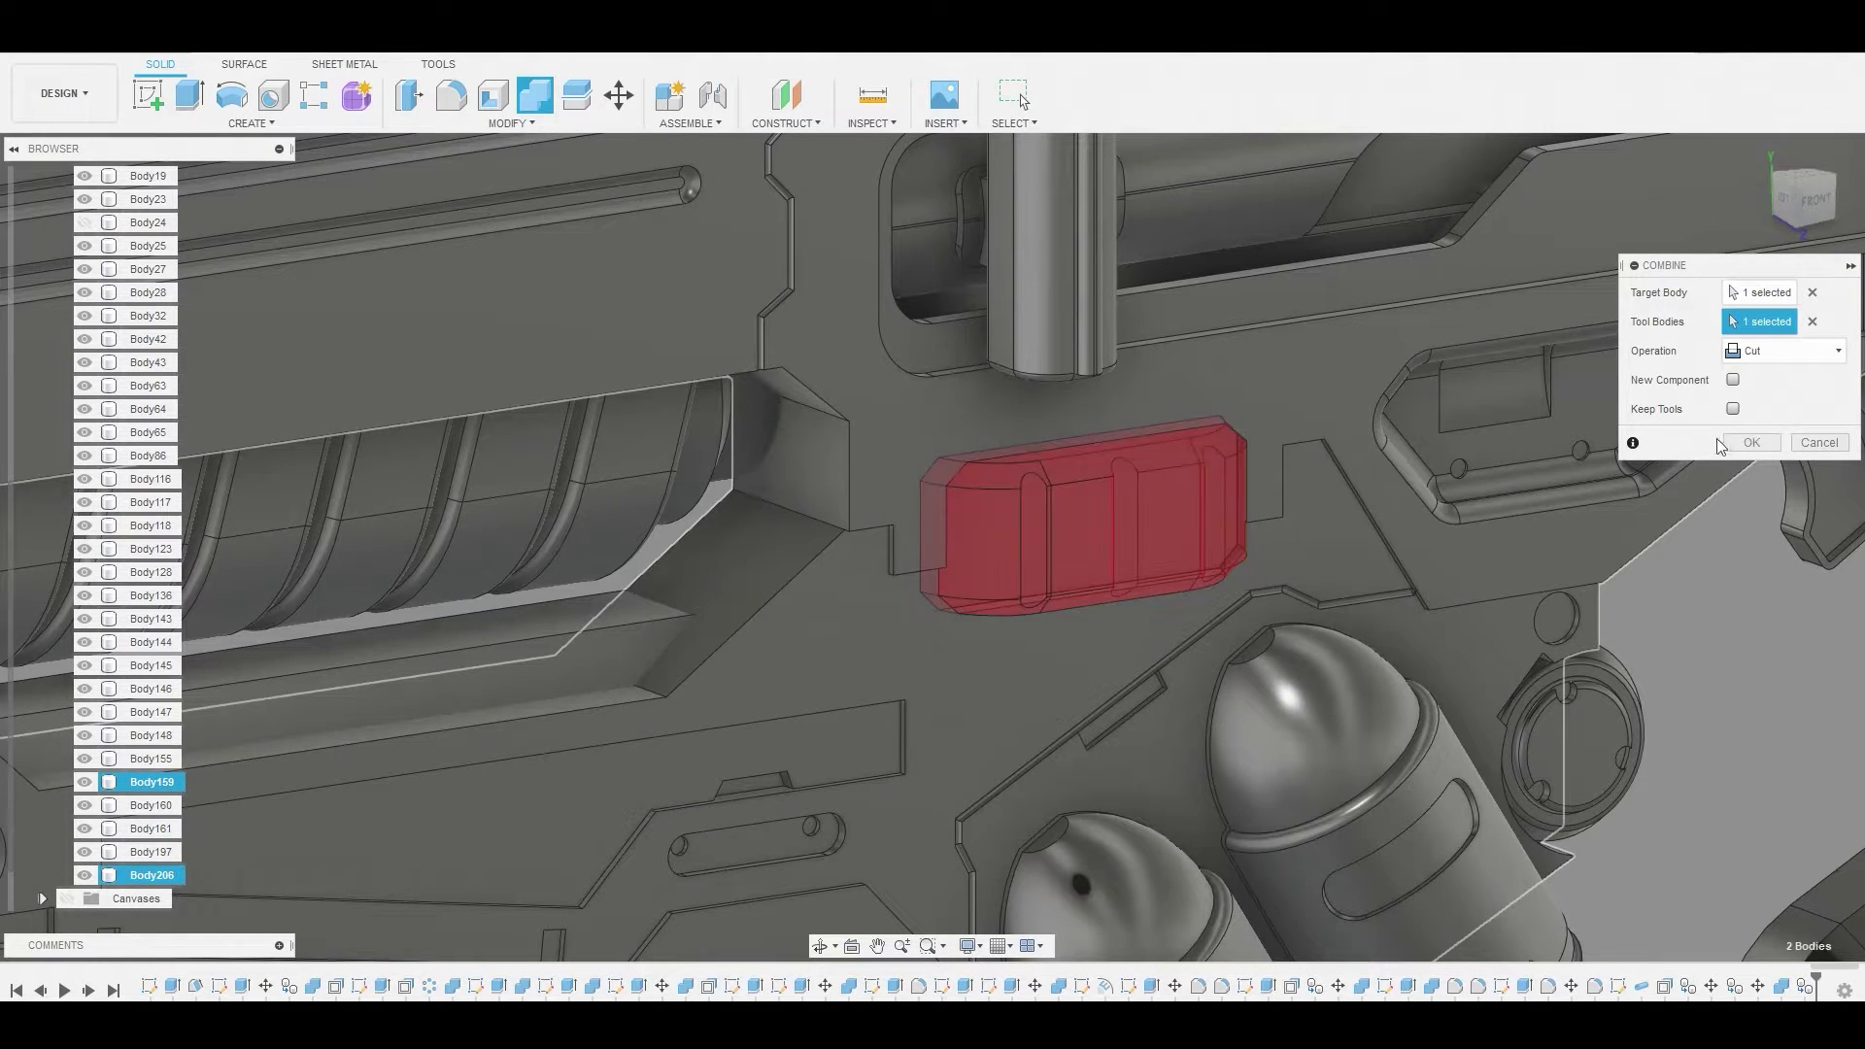
click(1752, 442)
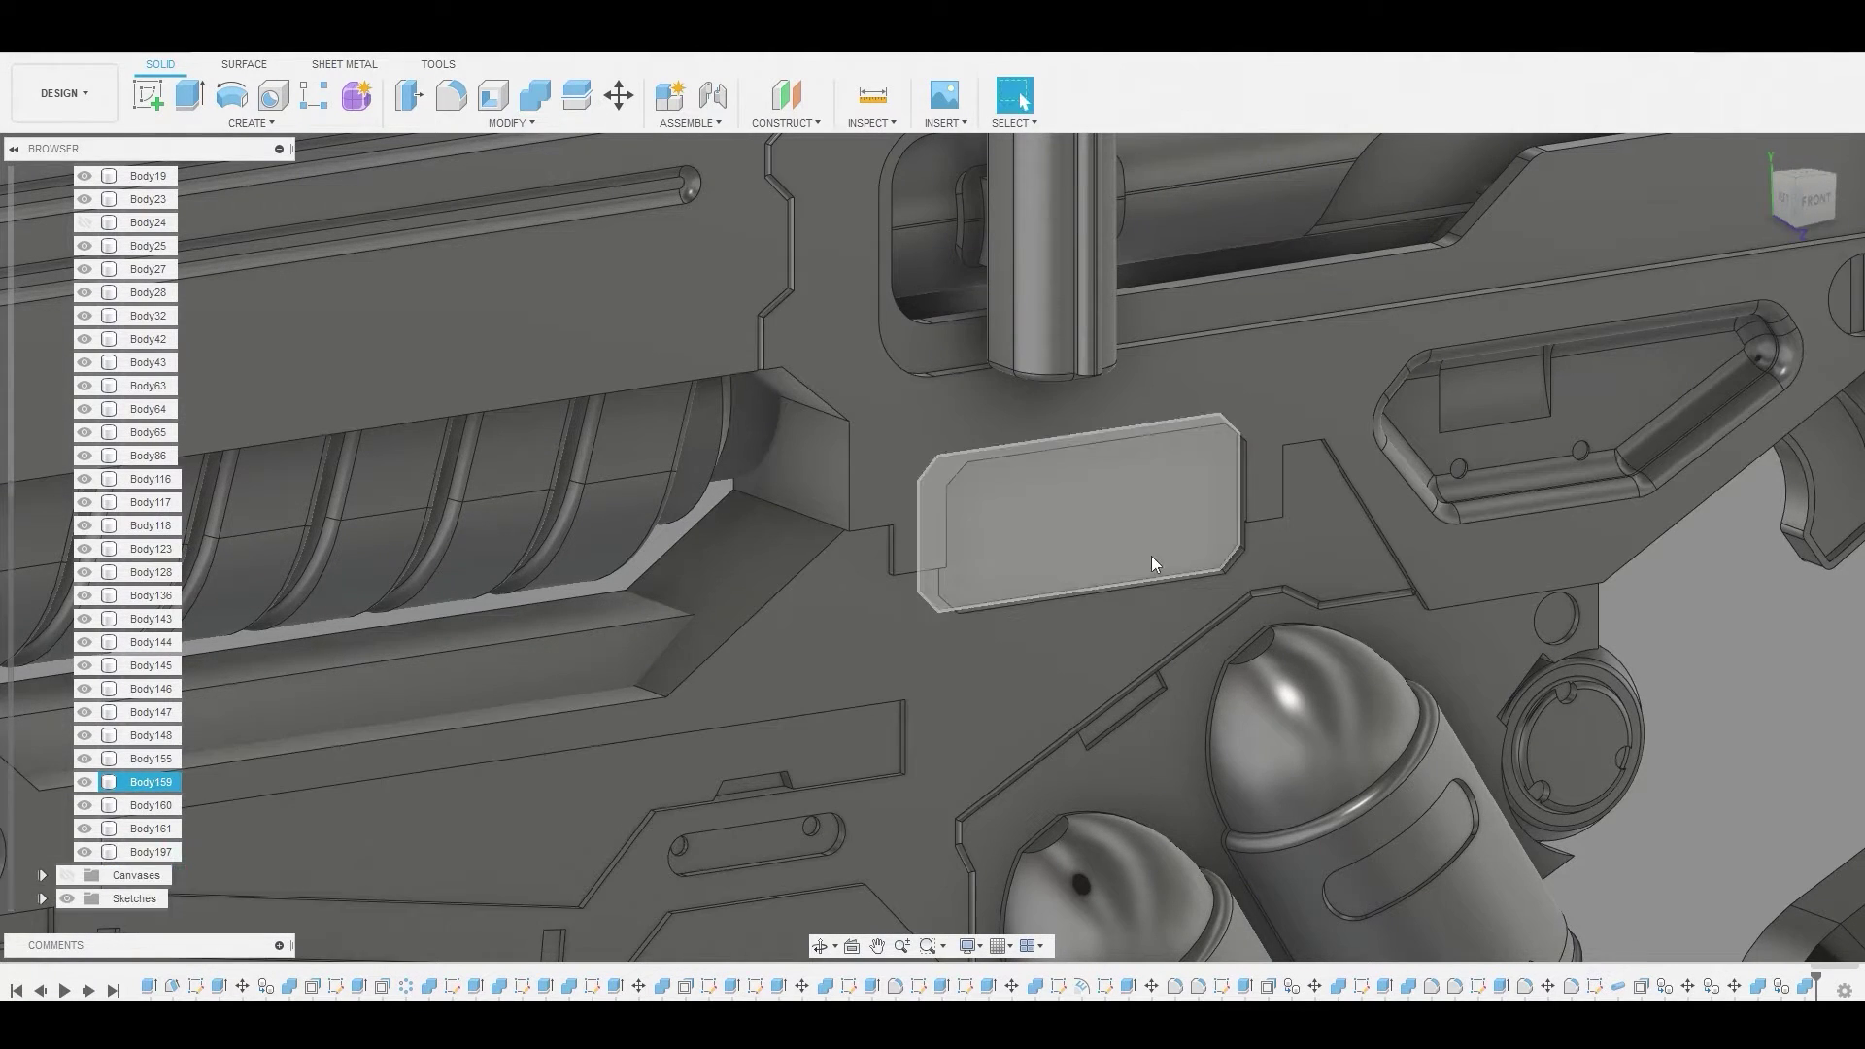
Offset the floor face of the block's pocket inward to deepen the recess
shift+middle_drag(1151, 556, 1105, 532)
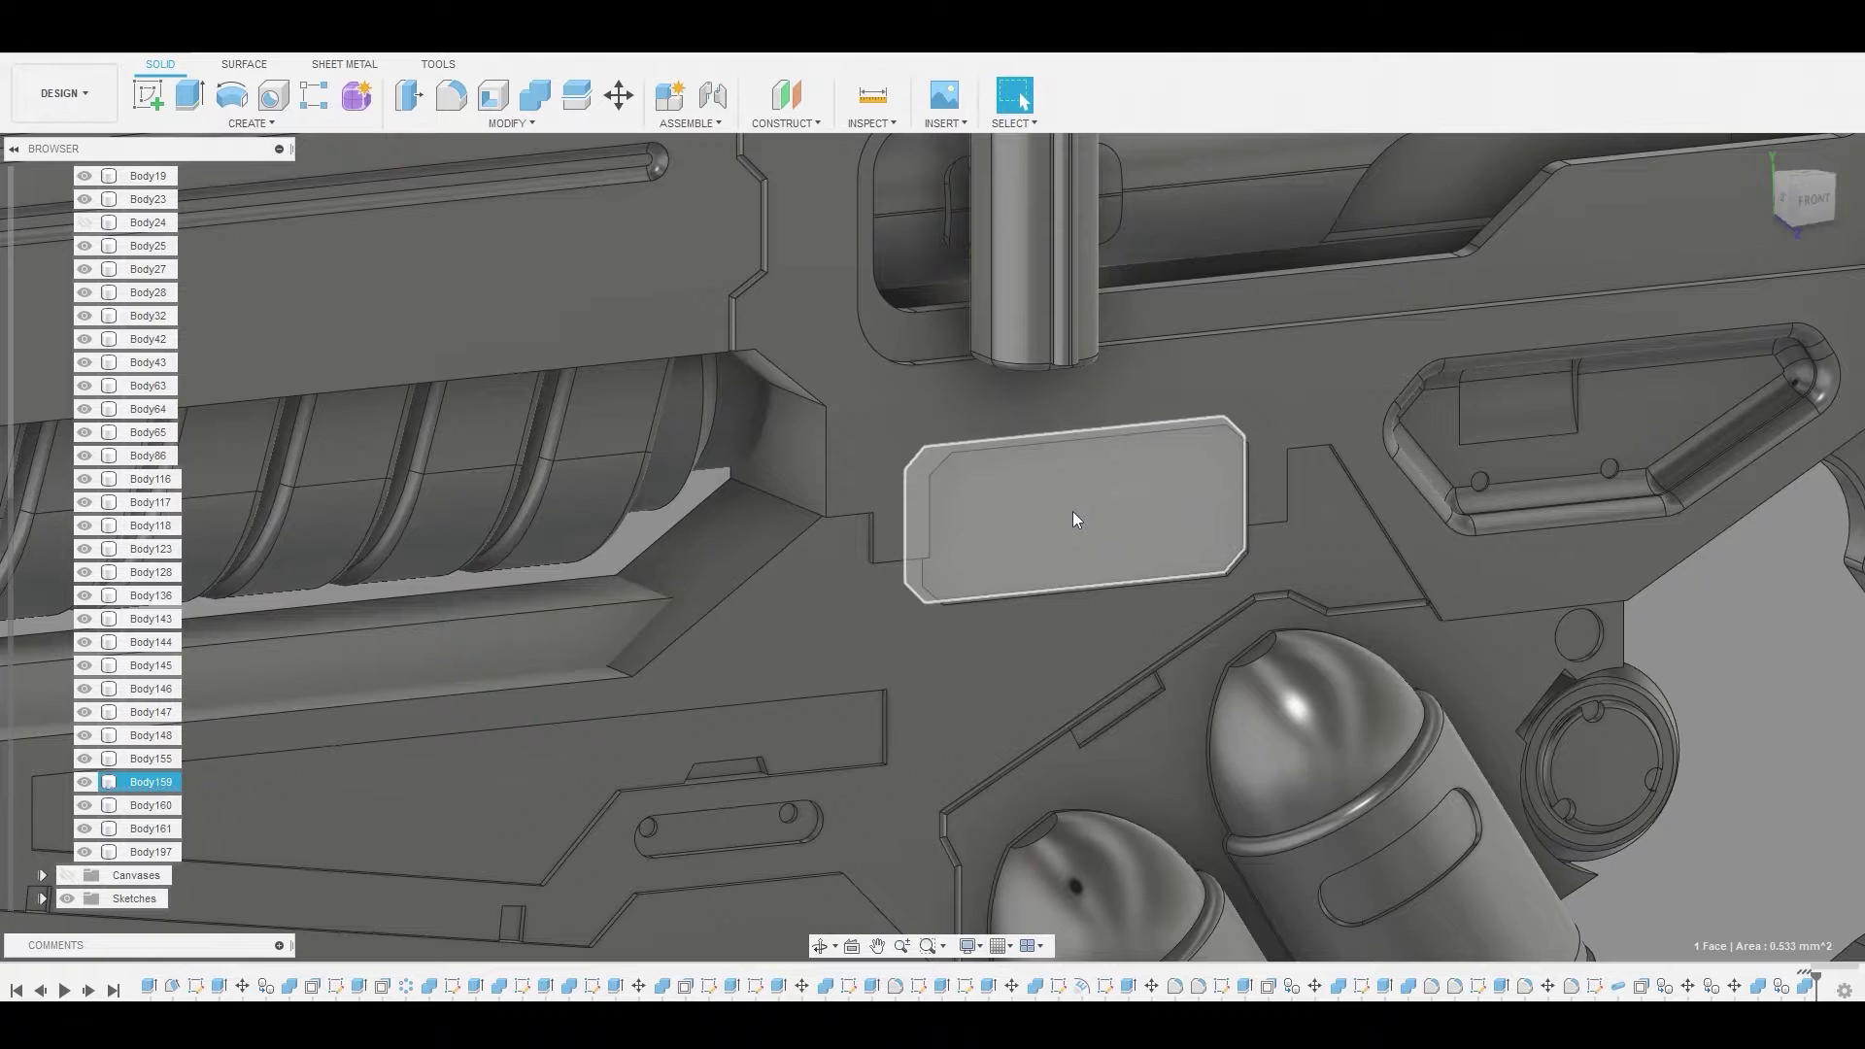
right_click(1072, 511)
click(1128, 497)
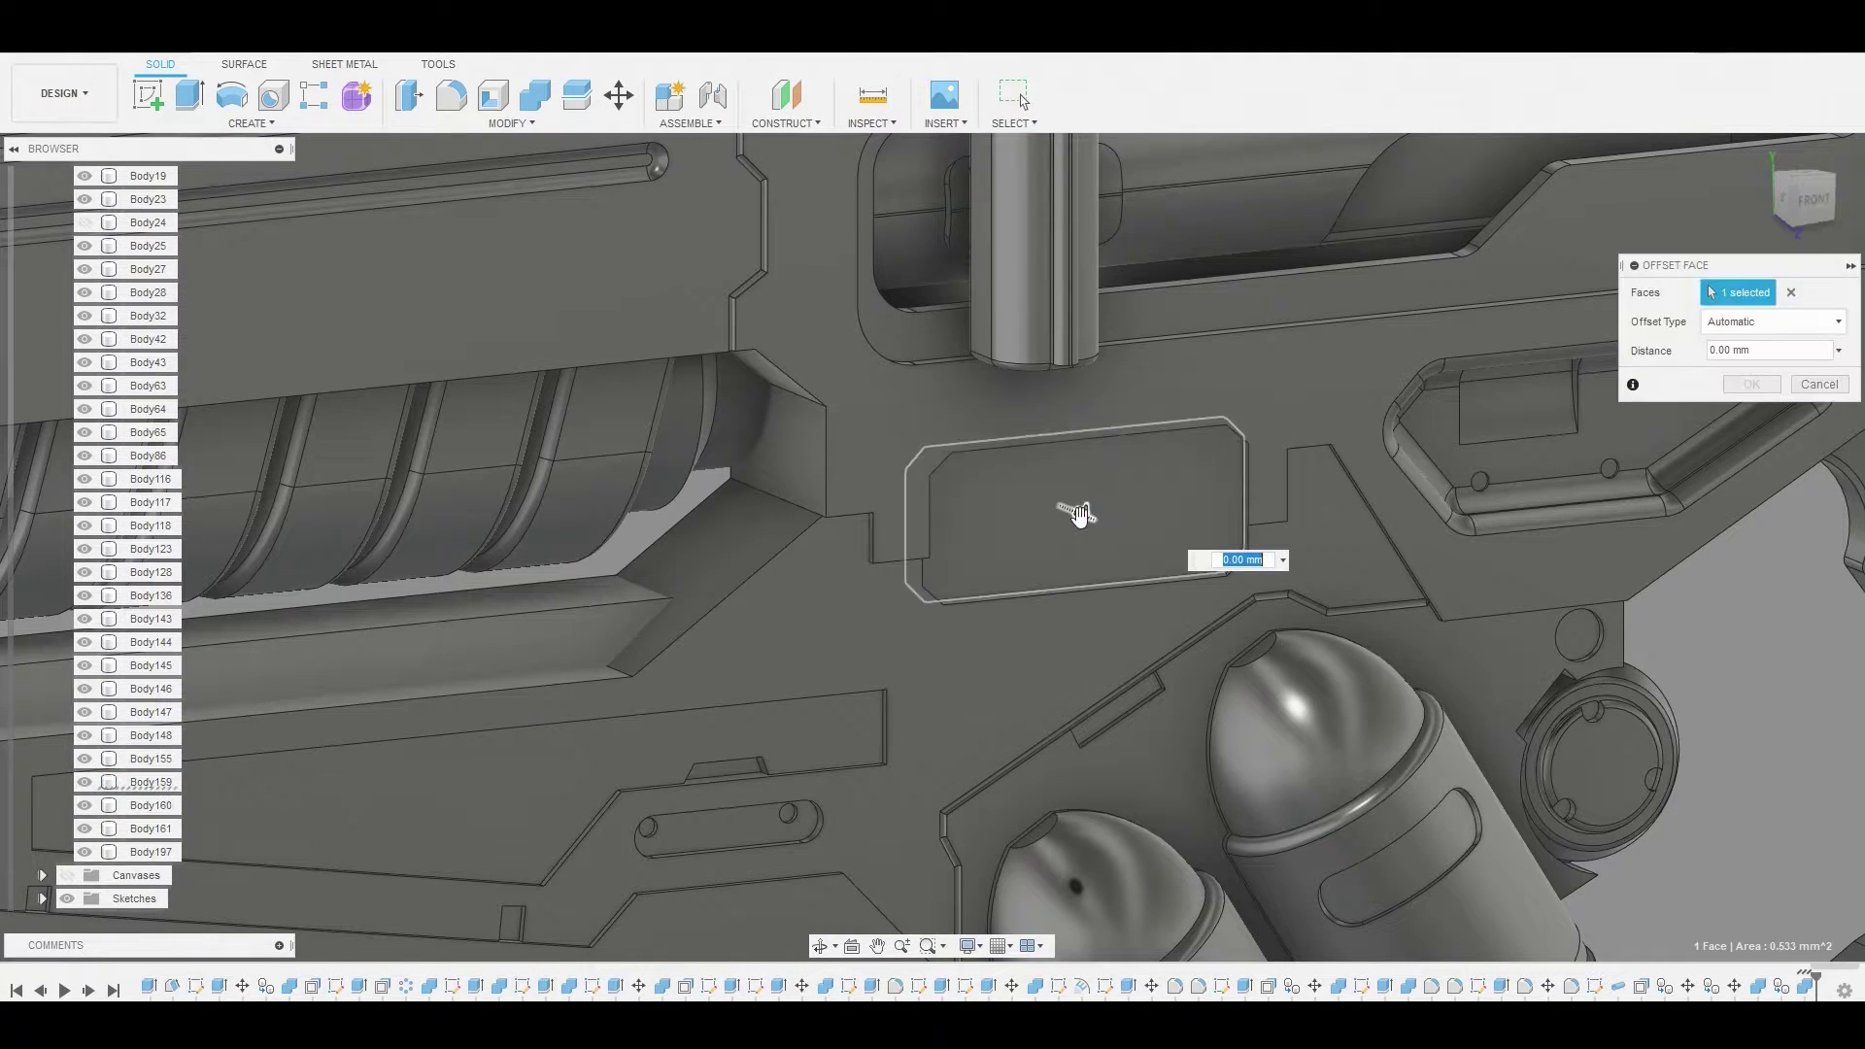
drag(1078, 514, 1049, 501)
click(1752, 384)
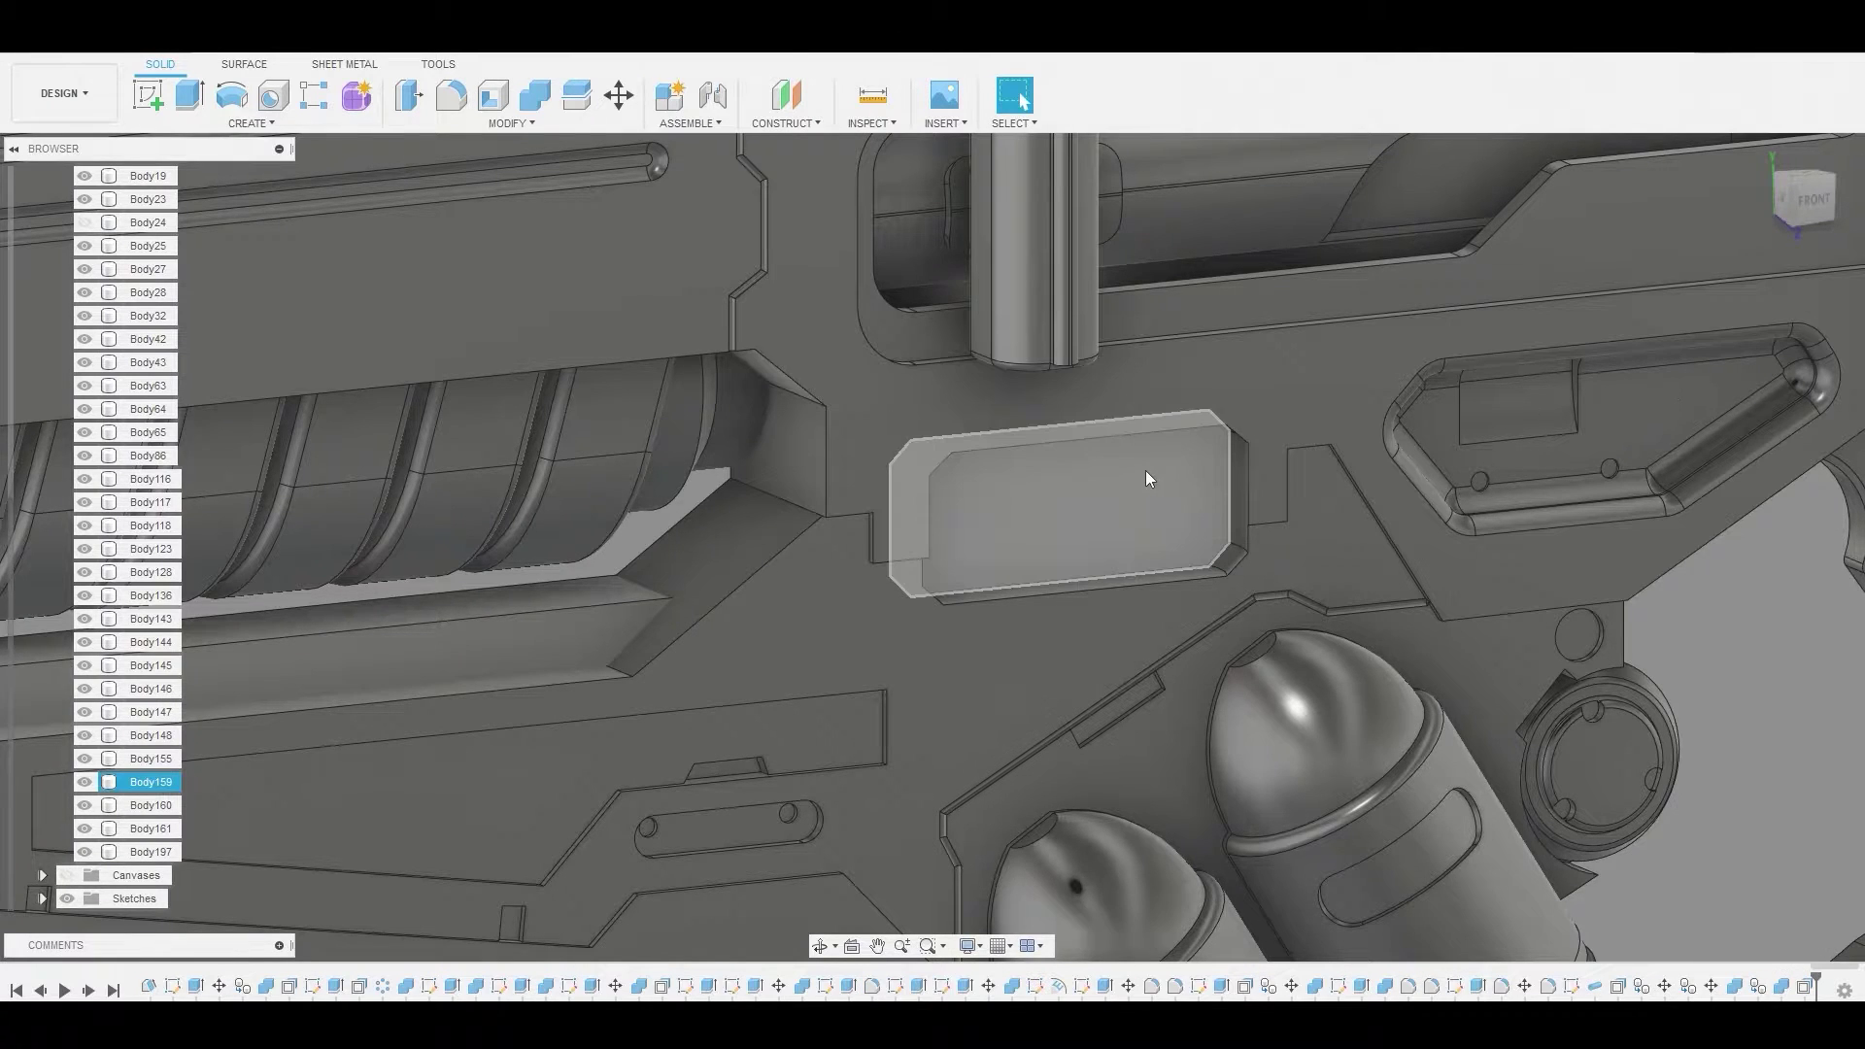
Fillet the eight short corner edges running through the depth of the pocket with a constant radius
key(f)
scroll(1239, 544, up, 3)
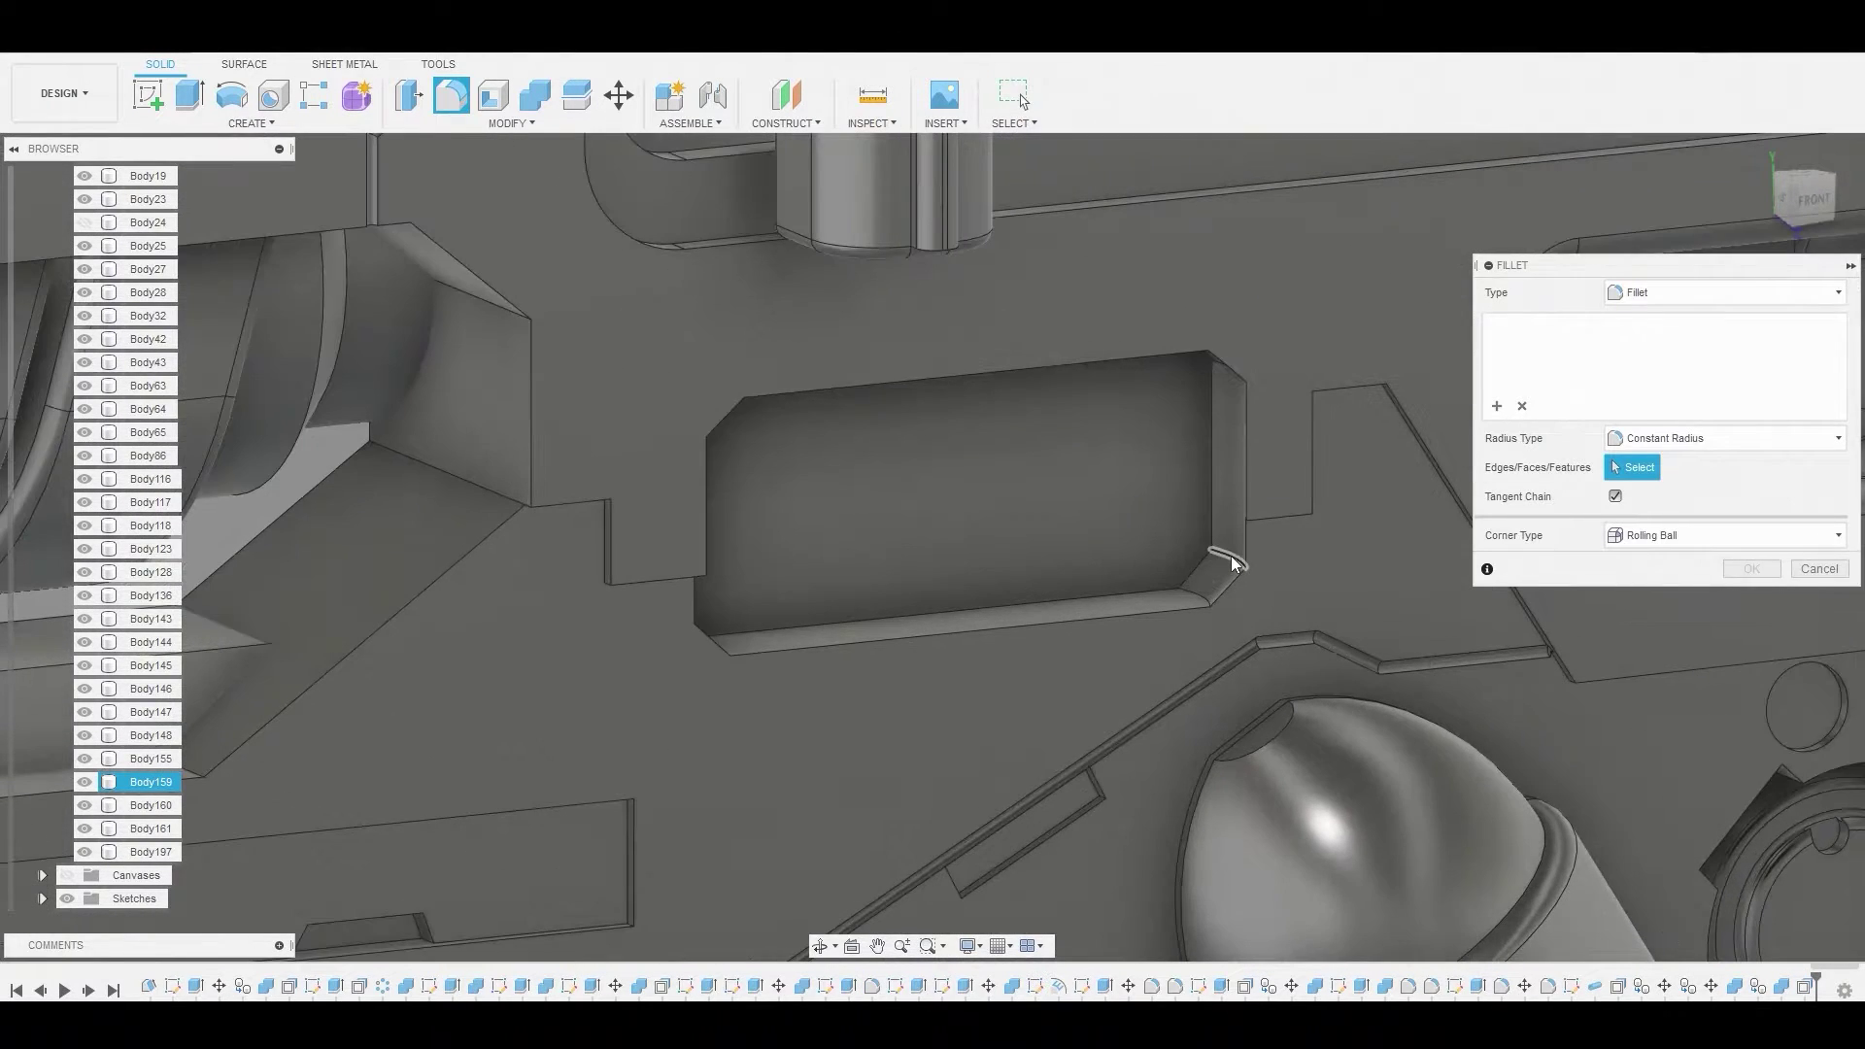
click(1210, 581)
click(1204, 591)
shift+middle_drag(1195, 593, 632, 471)
click(656, 574)
click(620, 539)
click(617, 324)
click(651, 301)
shift+middle_drag(739, 340, 855, 311)
click(1208, 315)
shift+middle_drag(1118, 396, 1166, 437)
scroll(1146, 389, up, 2)
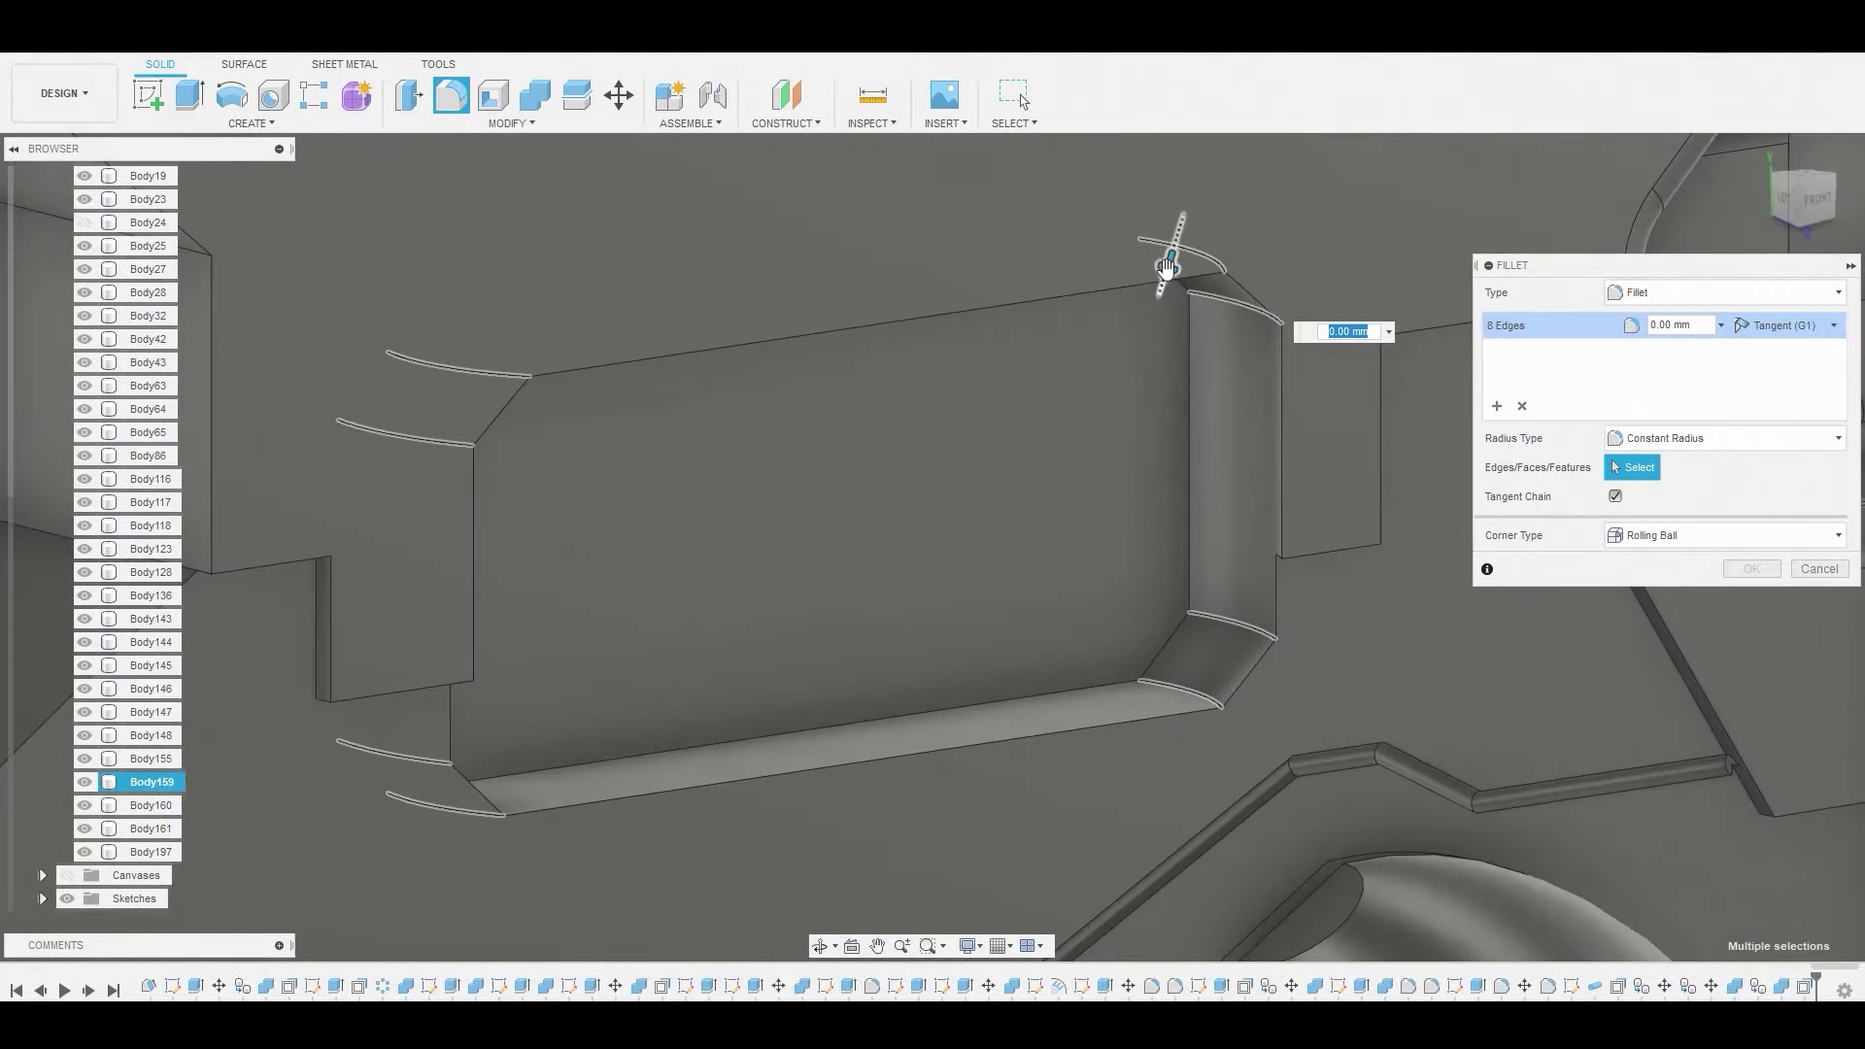
drag(1172, 261, 1167, 271)
click(1738, 577)
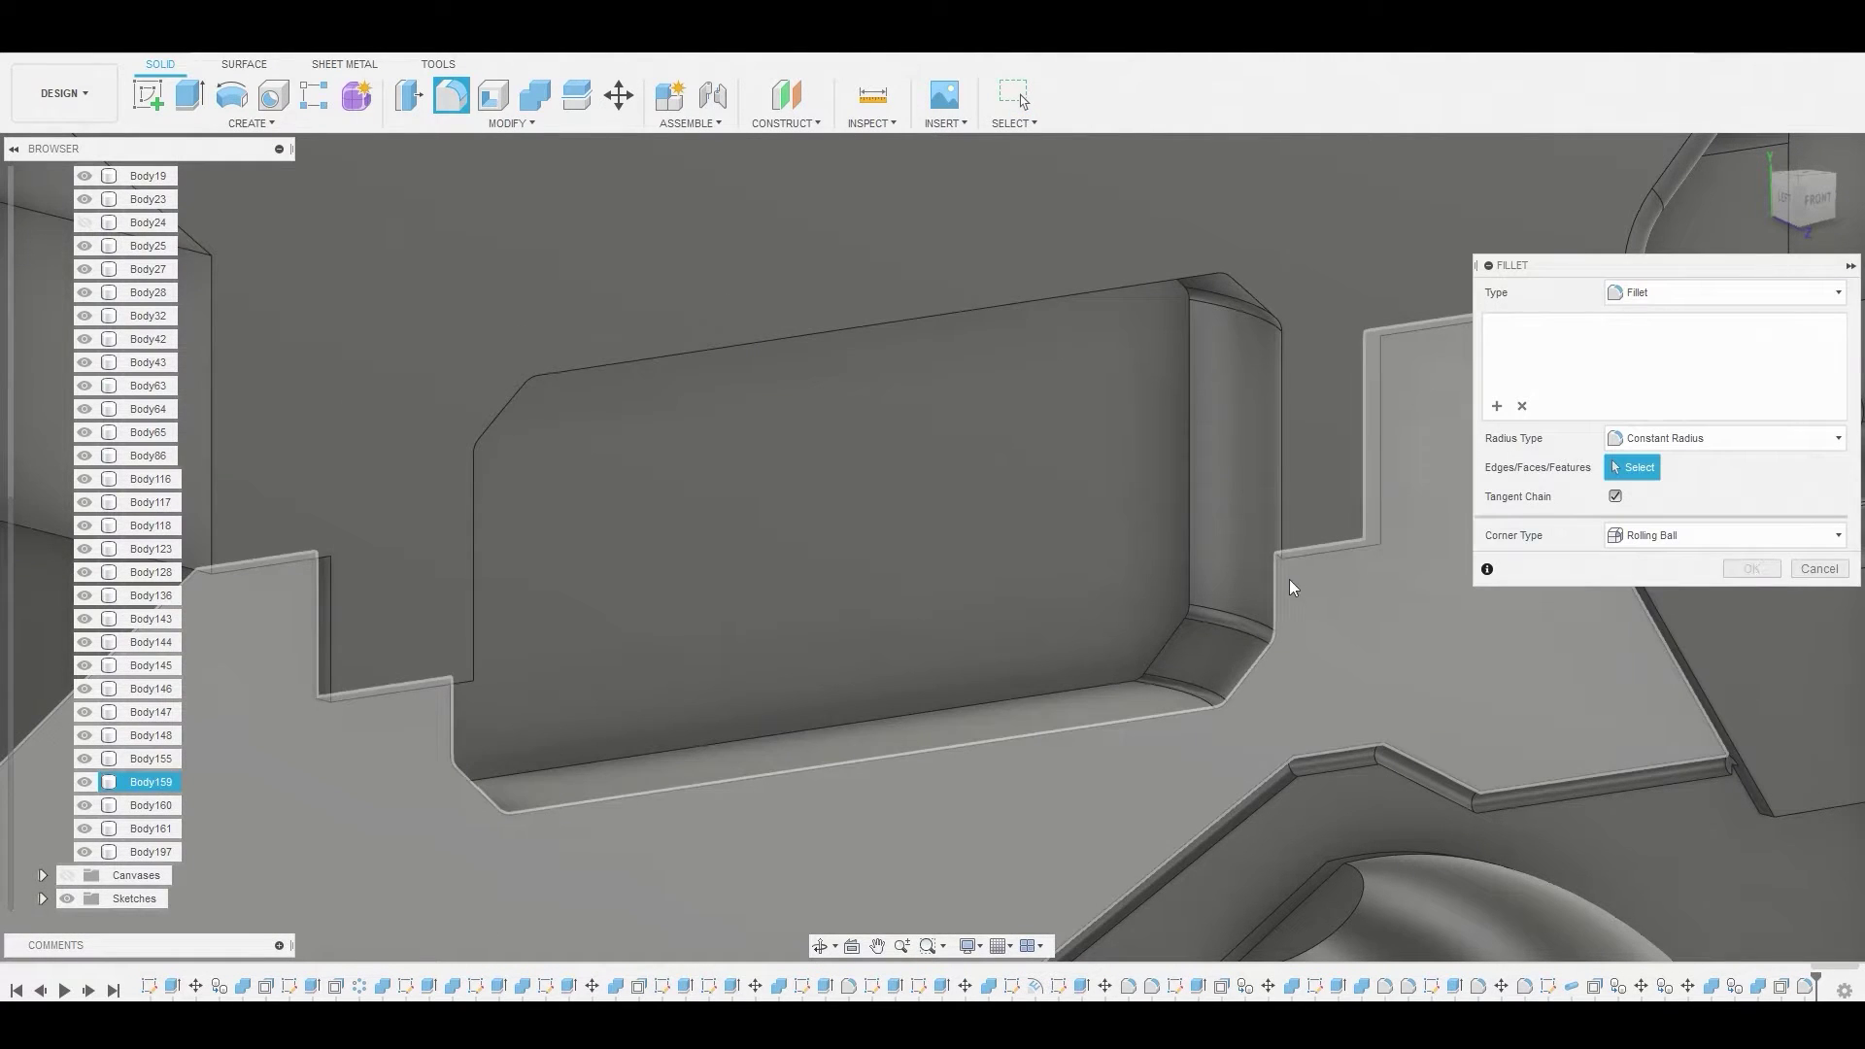
Fillet the pocket's outer rim and floor edge chains with a 0.012 mm radius
click(1278, 573)
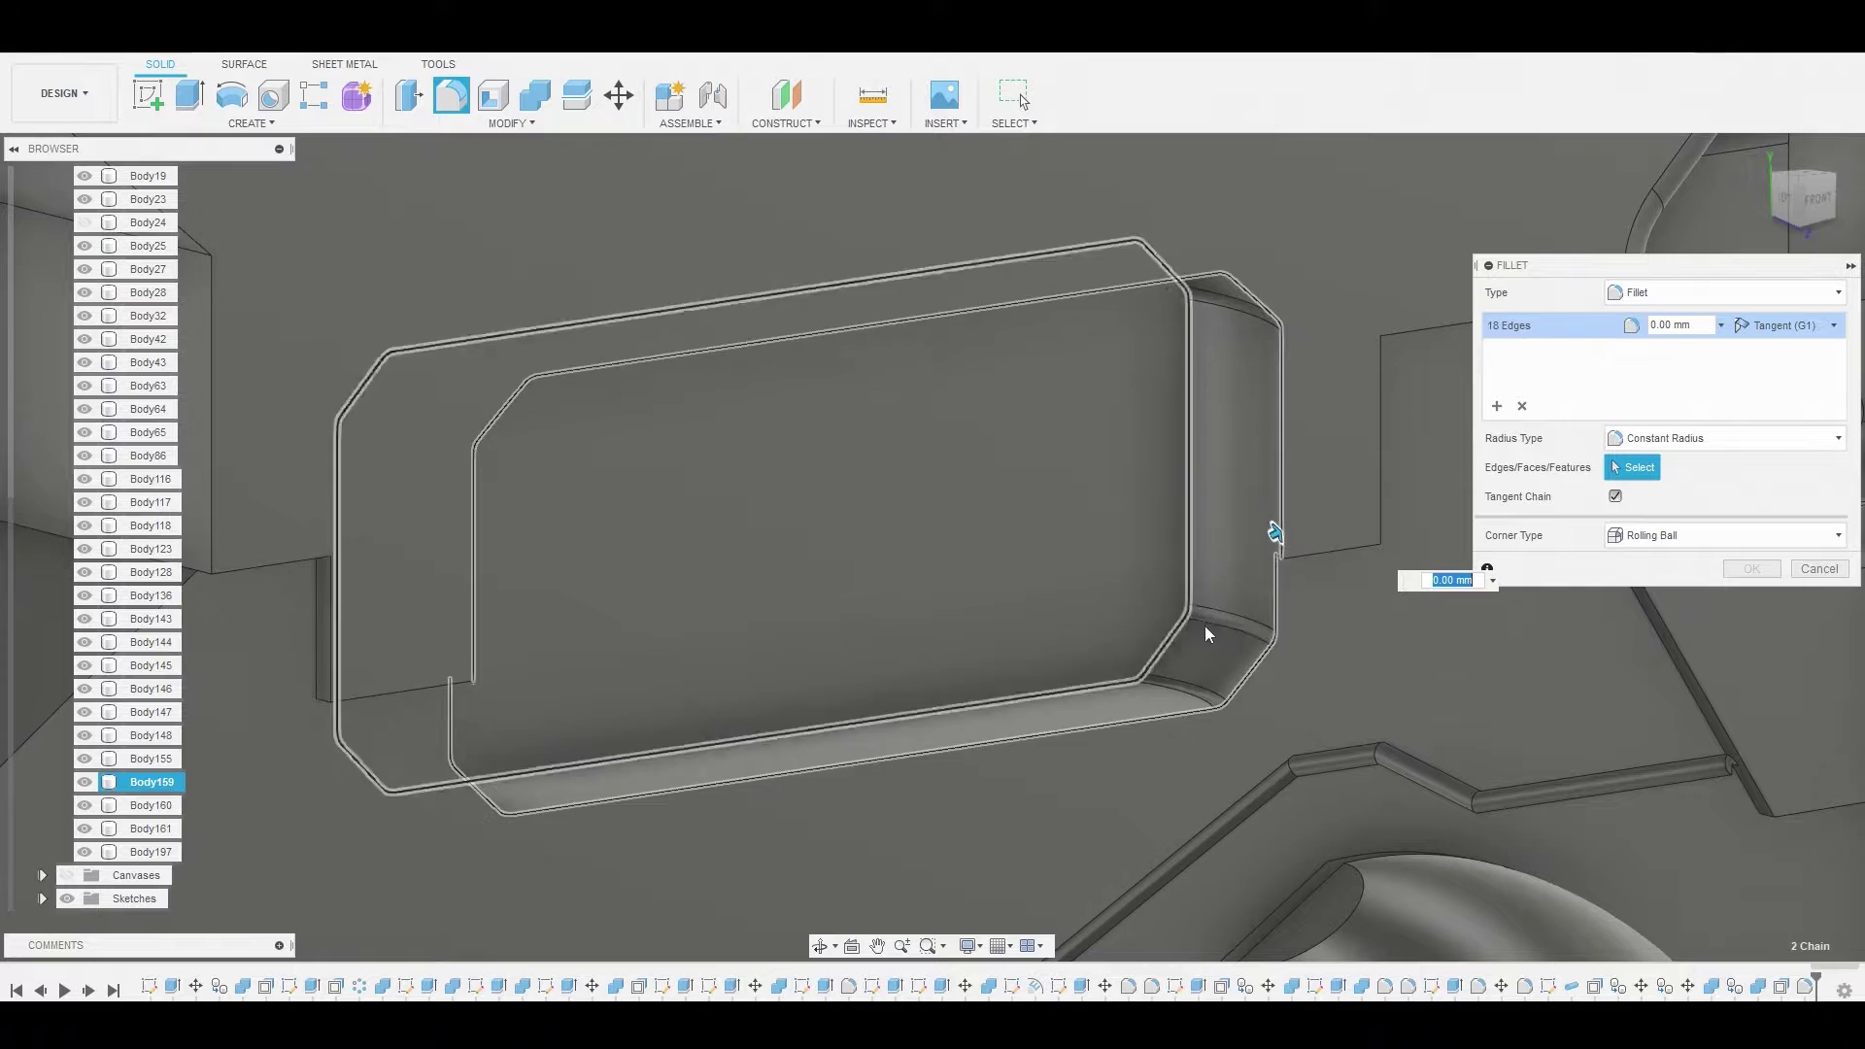
drag(1276, 534, 1280, 533)
click(1746, 568)
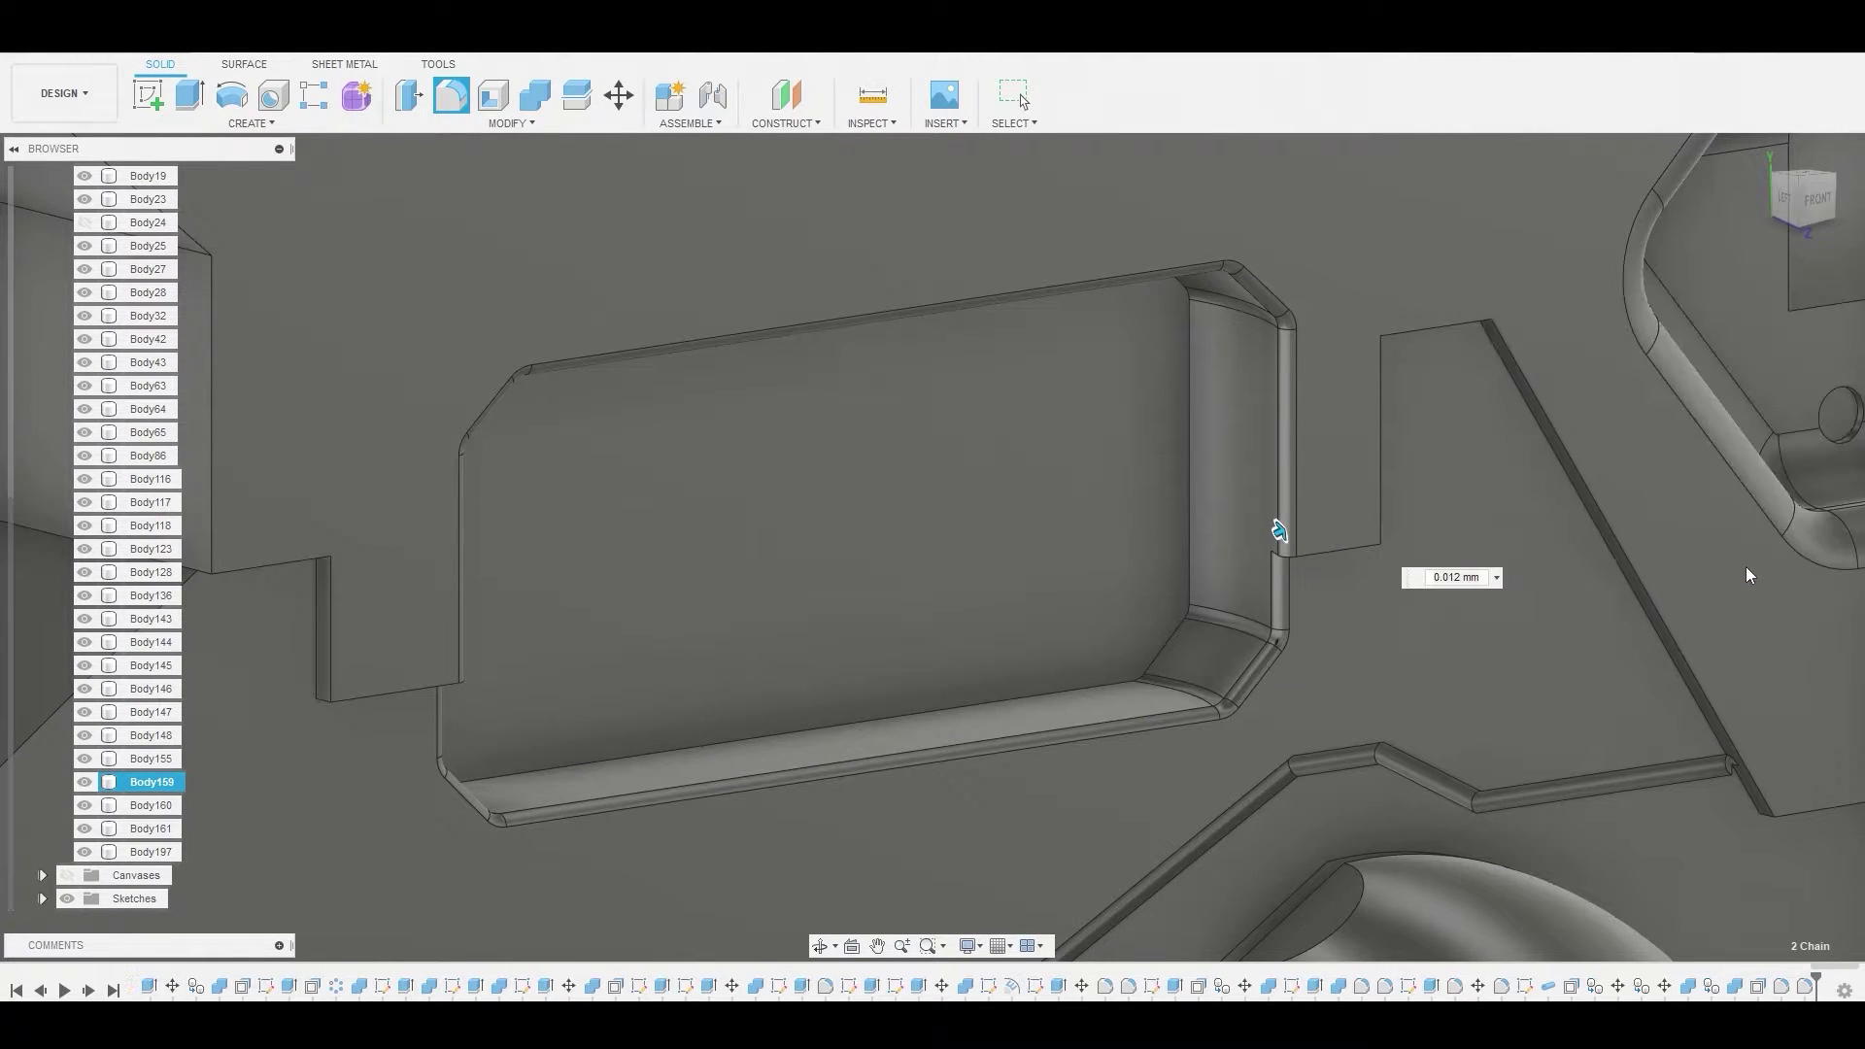
Show the original grooved block, Body24, and turn on the reference canvases
scroll(859, 528, down, 3)
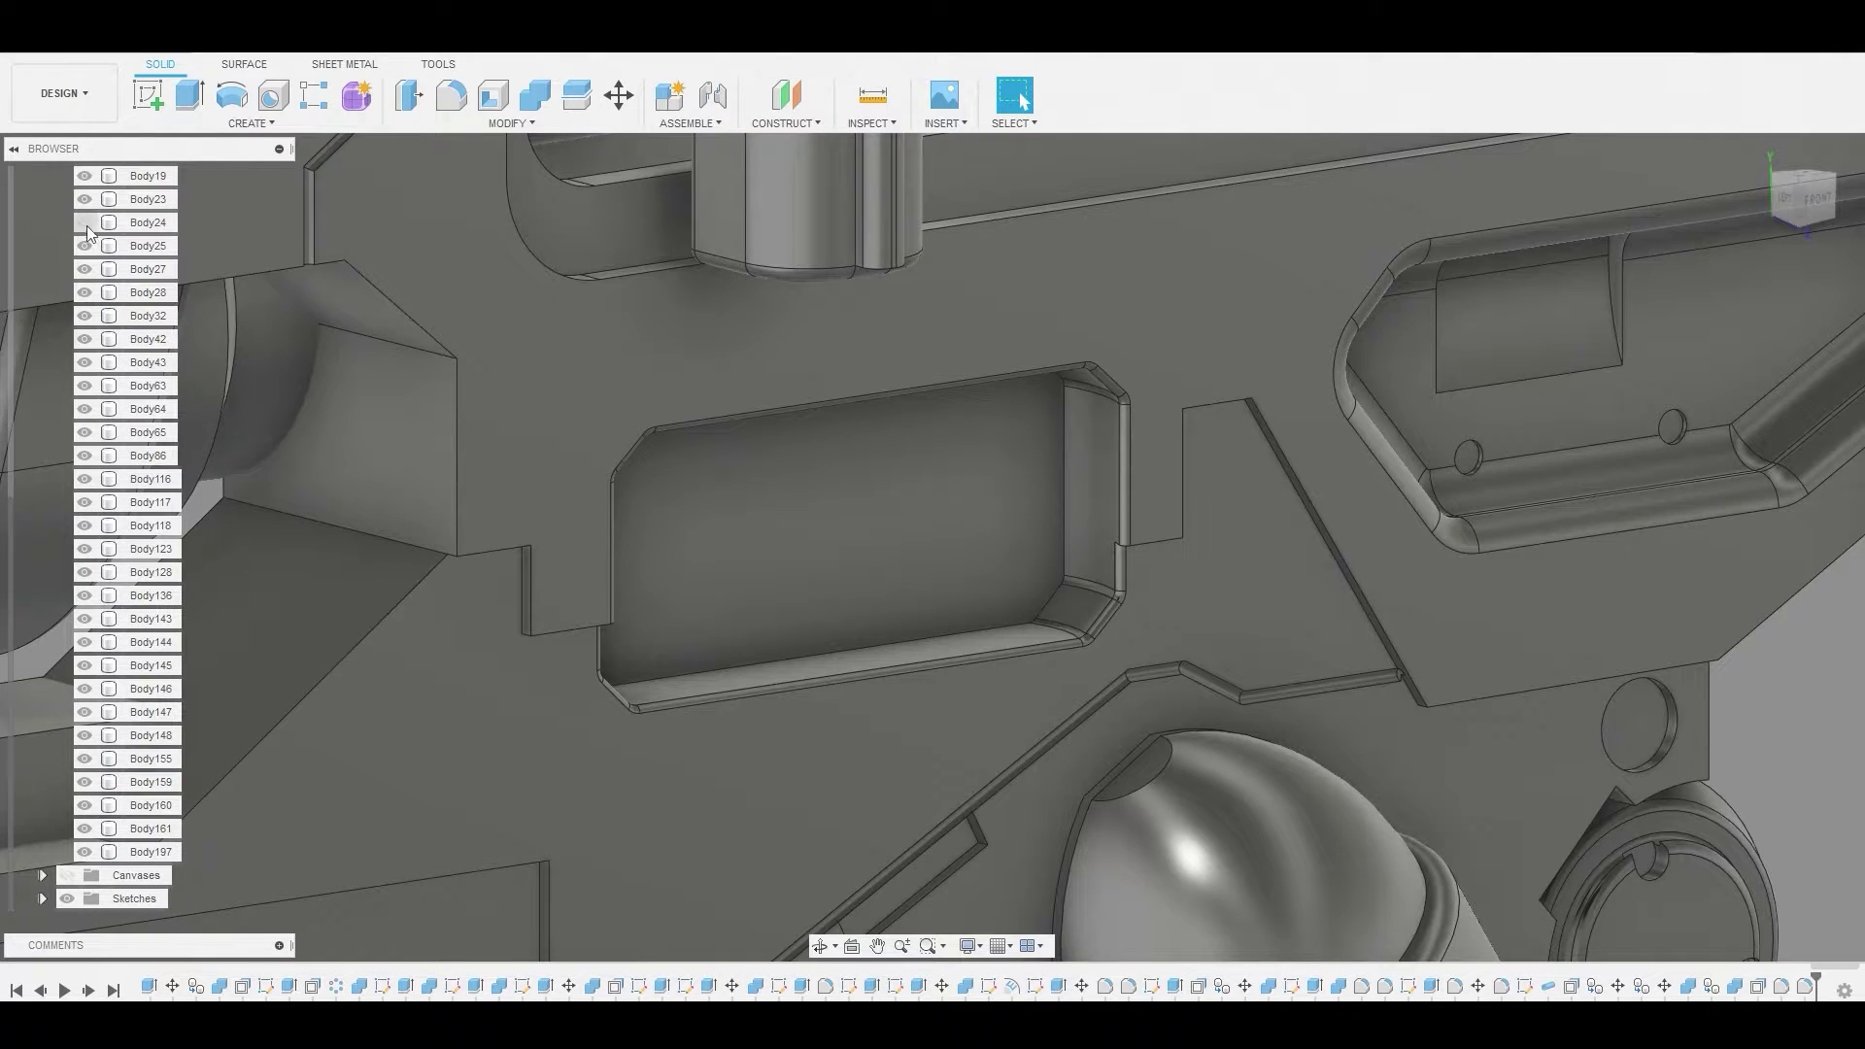
click(86, 225)
scroll(492, 412, down, 3)
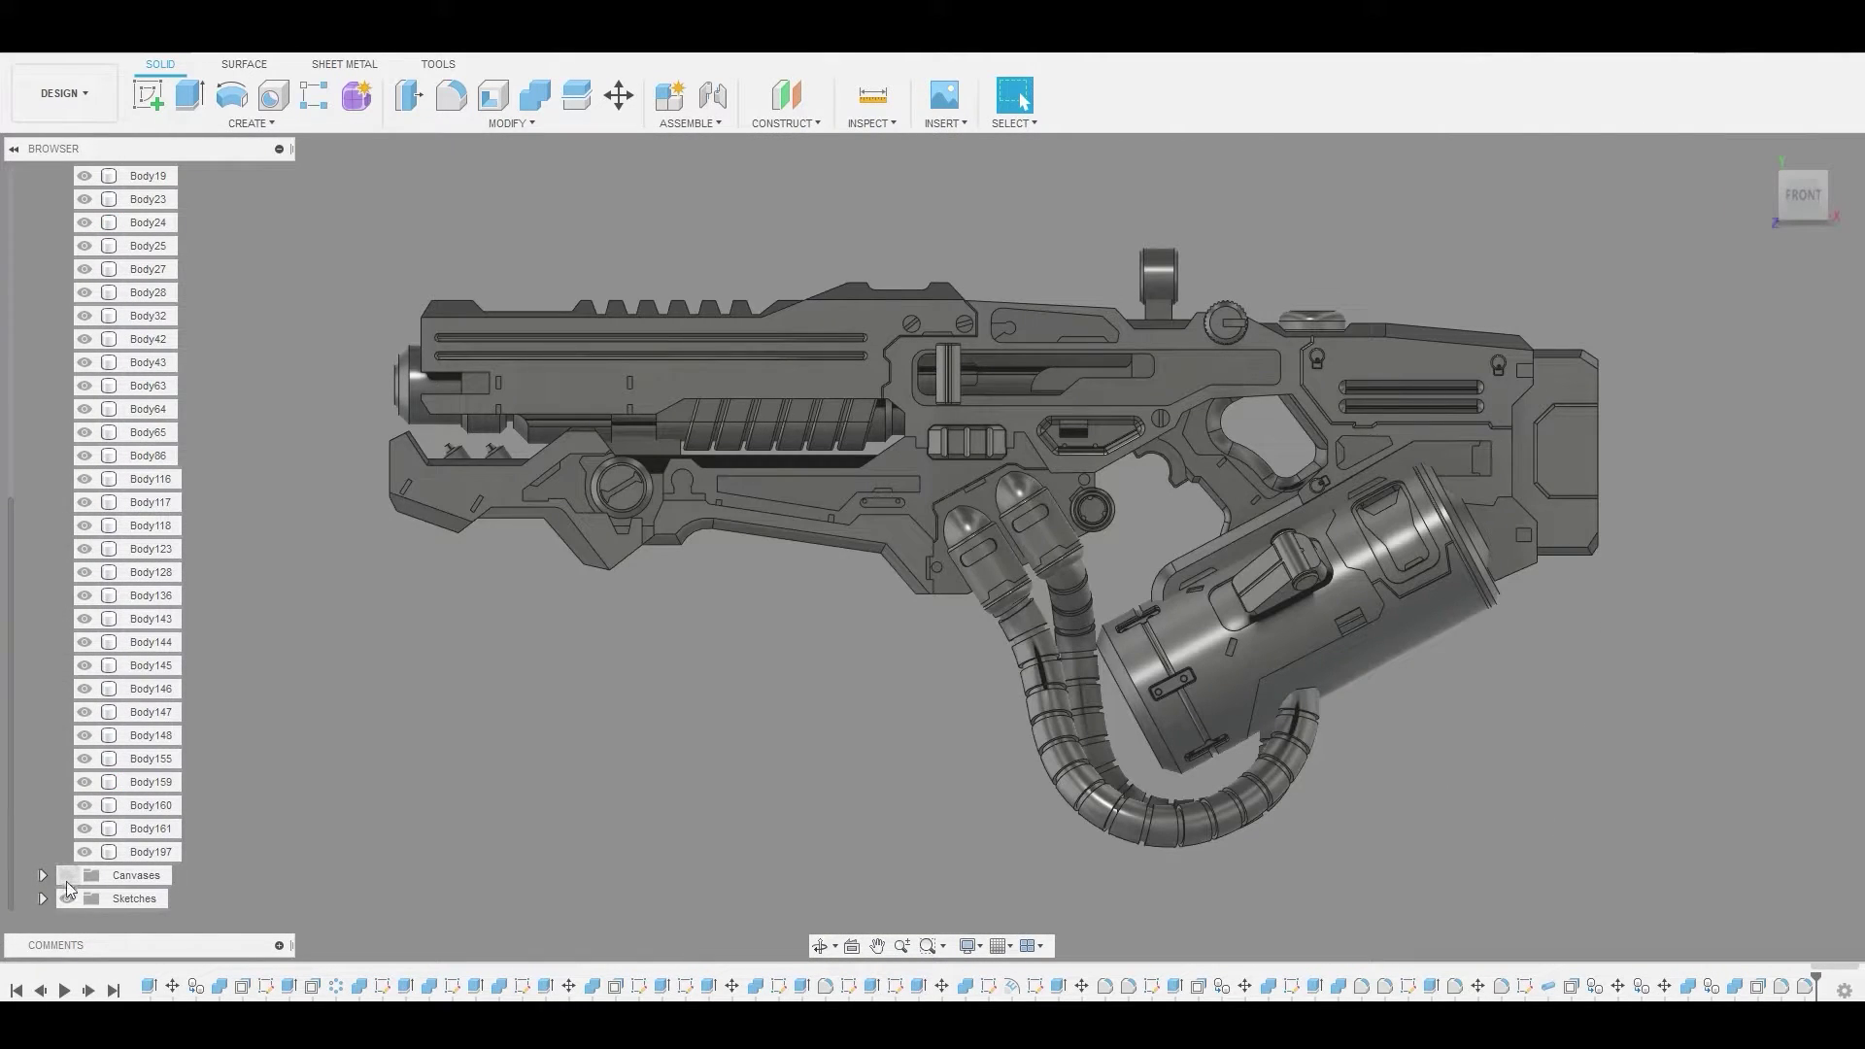
click(66, 877)
Create a sketch on the back face of the round knob beside the pipe caps and finish it with the circular profile
scroll(1097, 520, up, 3)
click(1098, 521)
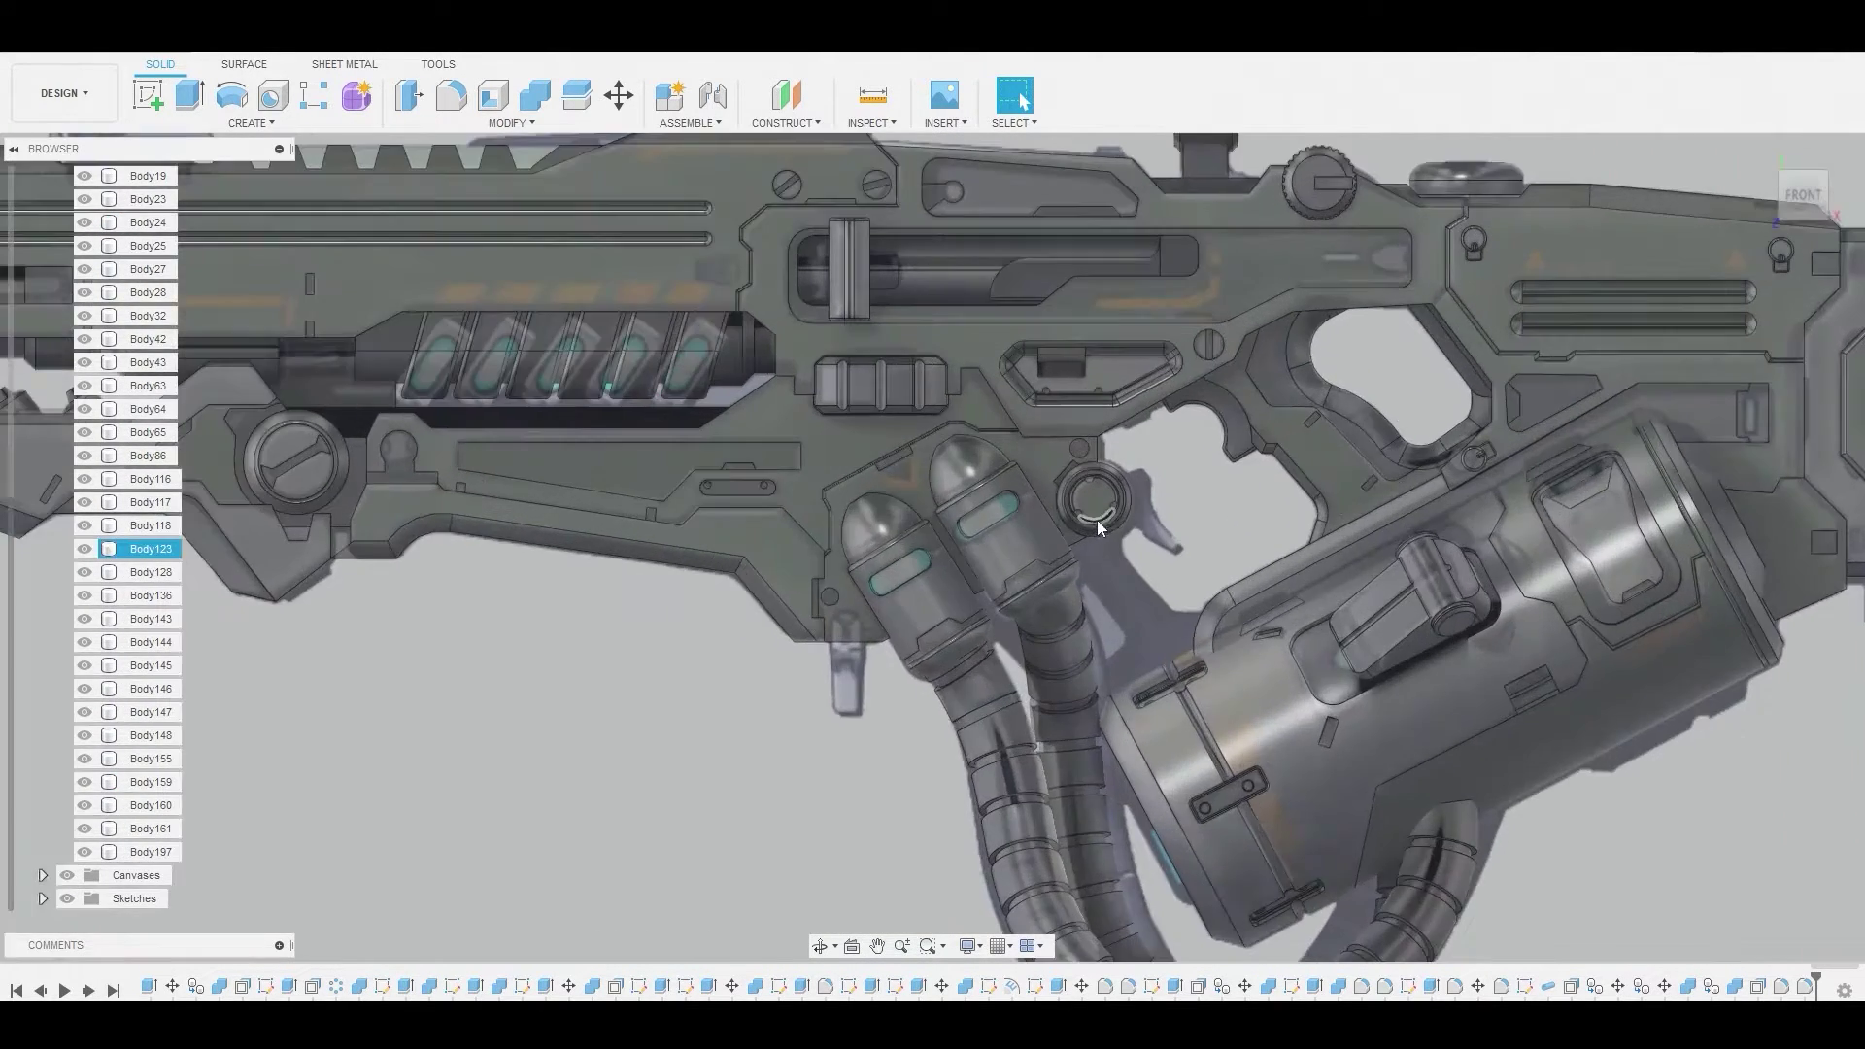
scroll(1158, 505, up, 4)
shift+middle_drag(1125, 503, 913, 471)
scroll(1010, 487, down, 1)
click(1010, 486)
scroll(1006, 466, up, 3)
click(919, 468)
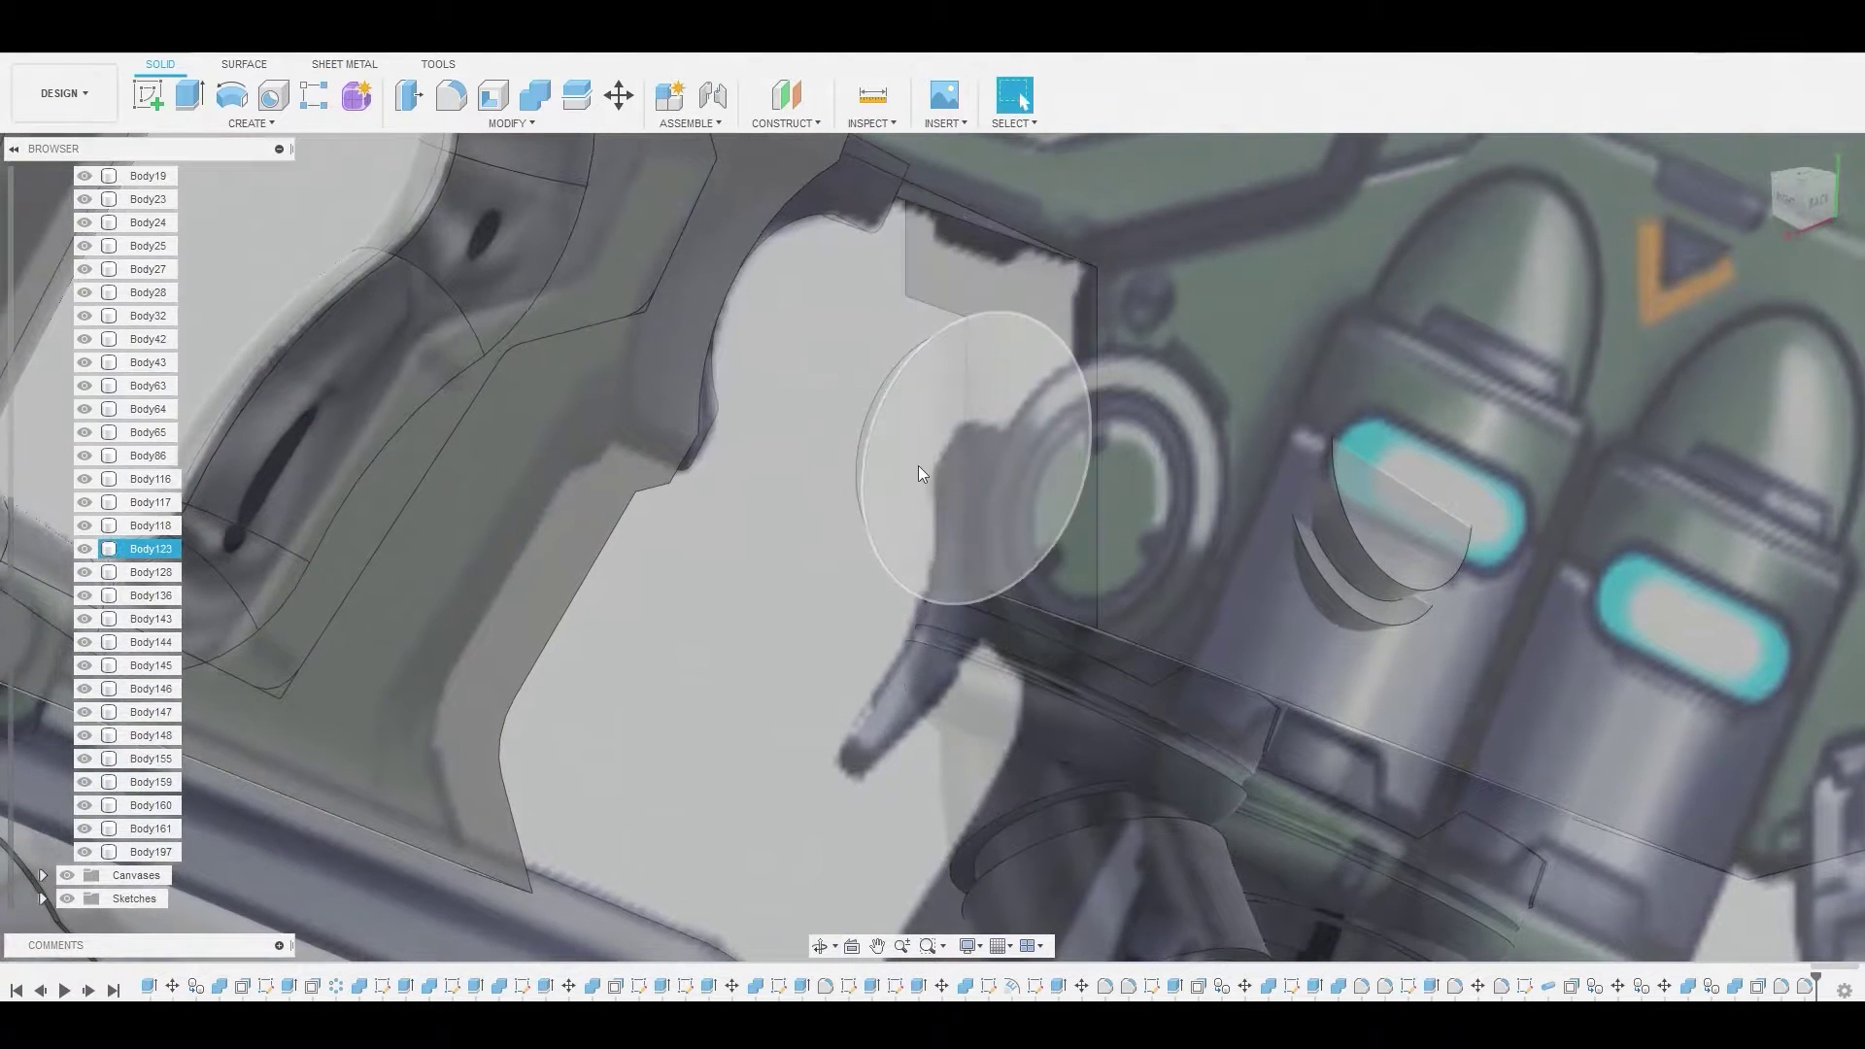
right_click(919, 468)
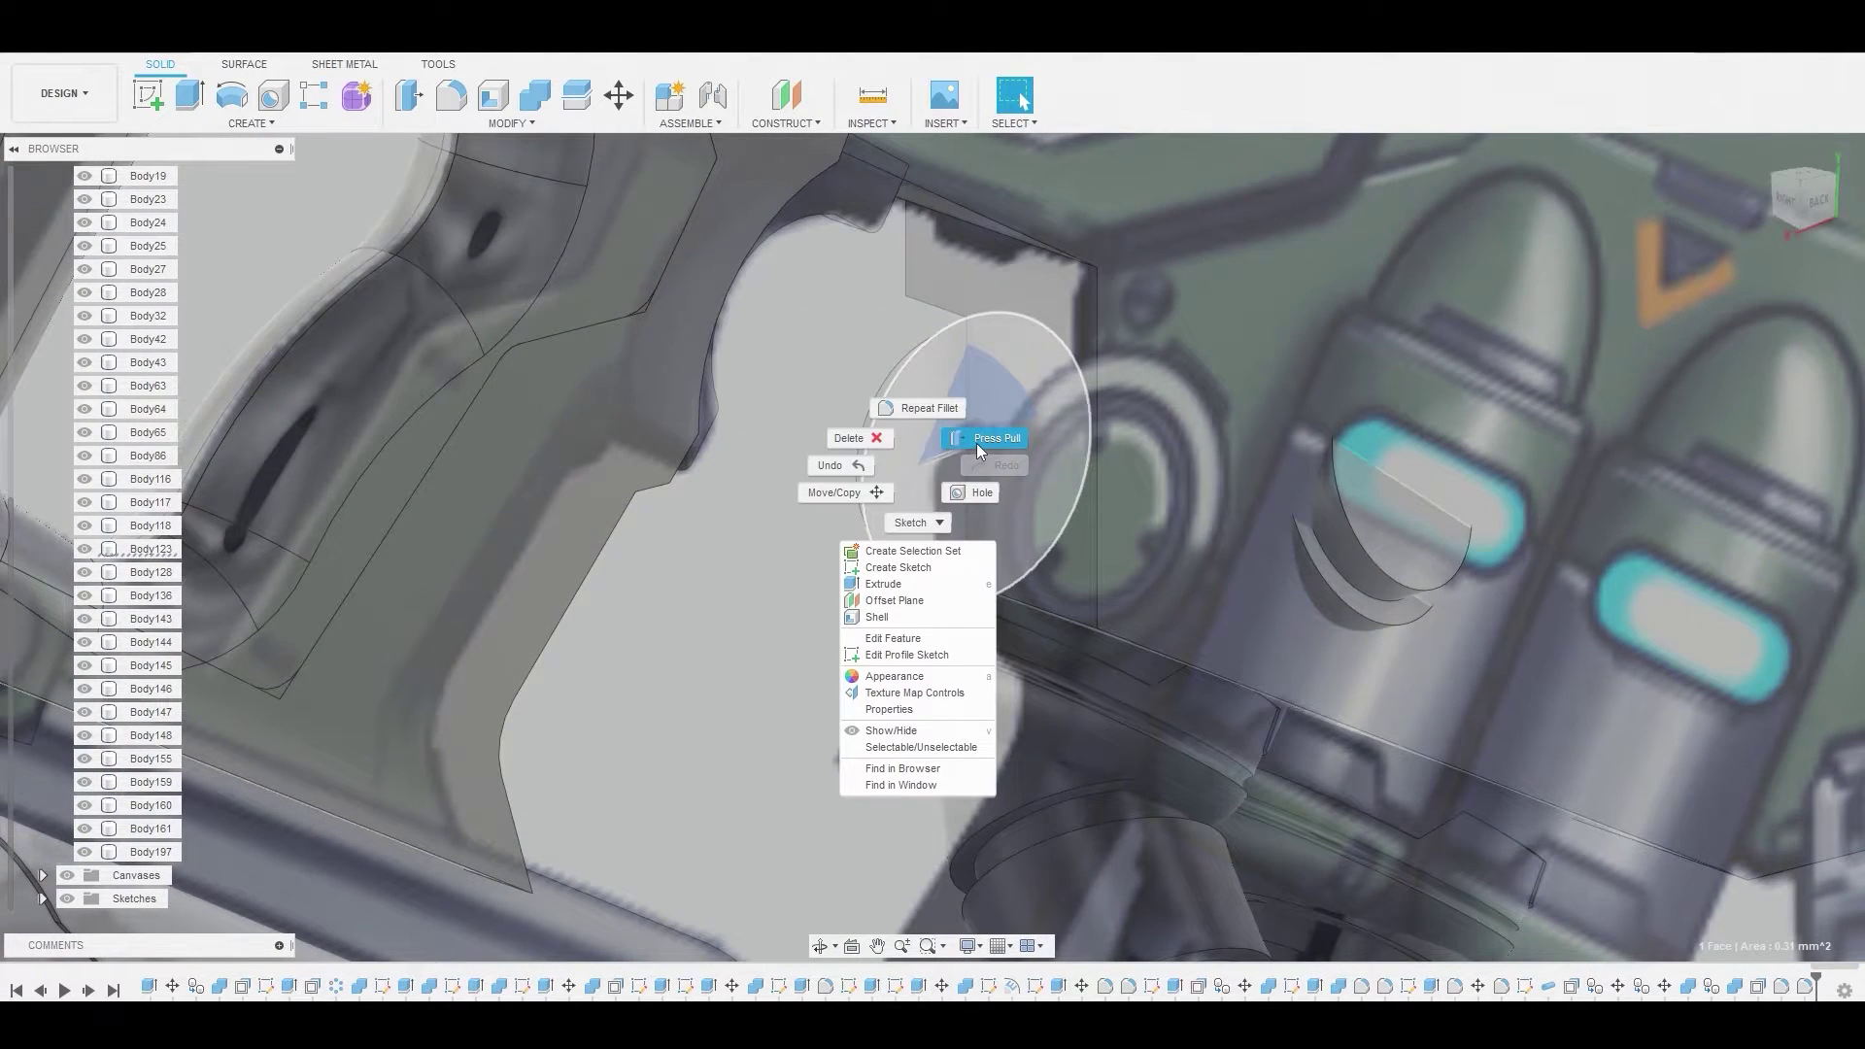
click(911, 570)
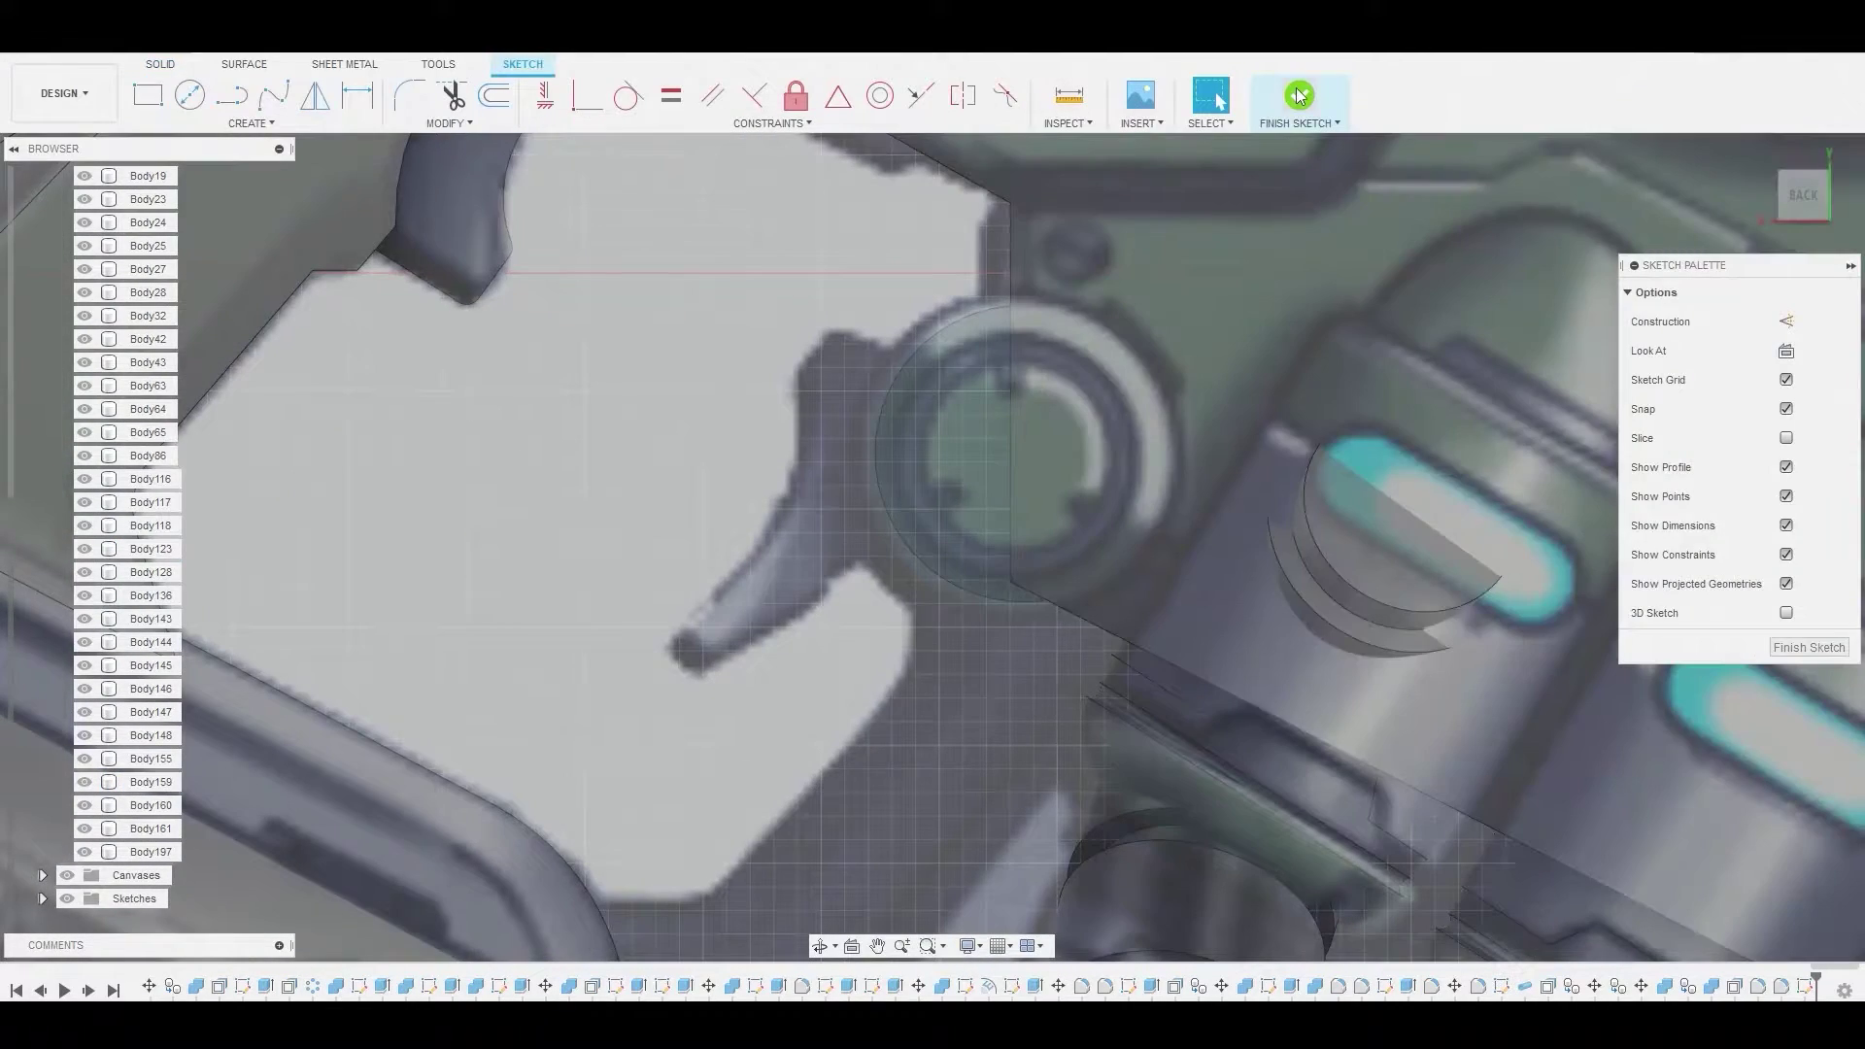
click(1299, 95)
Extrude the knob's circular back profile 0.426 mm as a new body
right_click(937, 439)
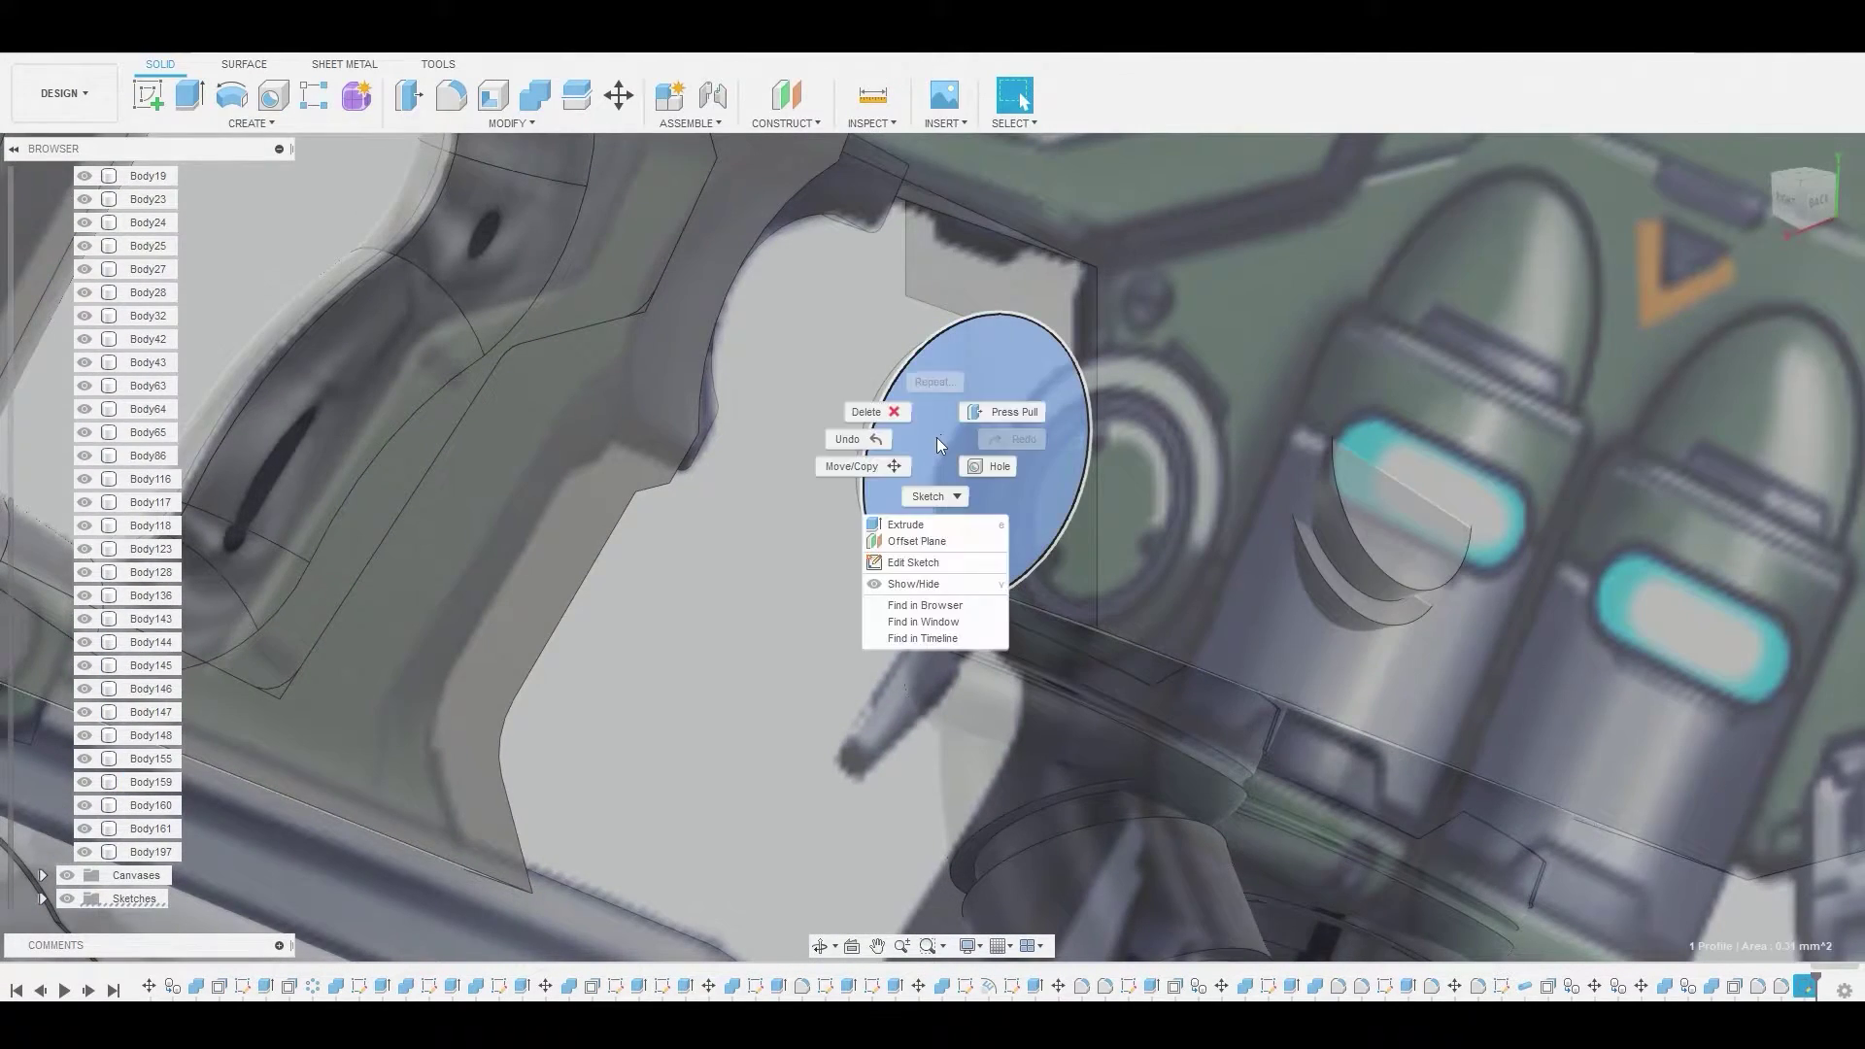
click(1008, 412)
scroll(831, 369, down, 5)
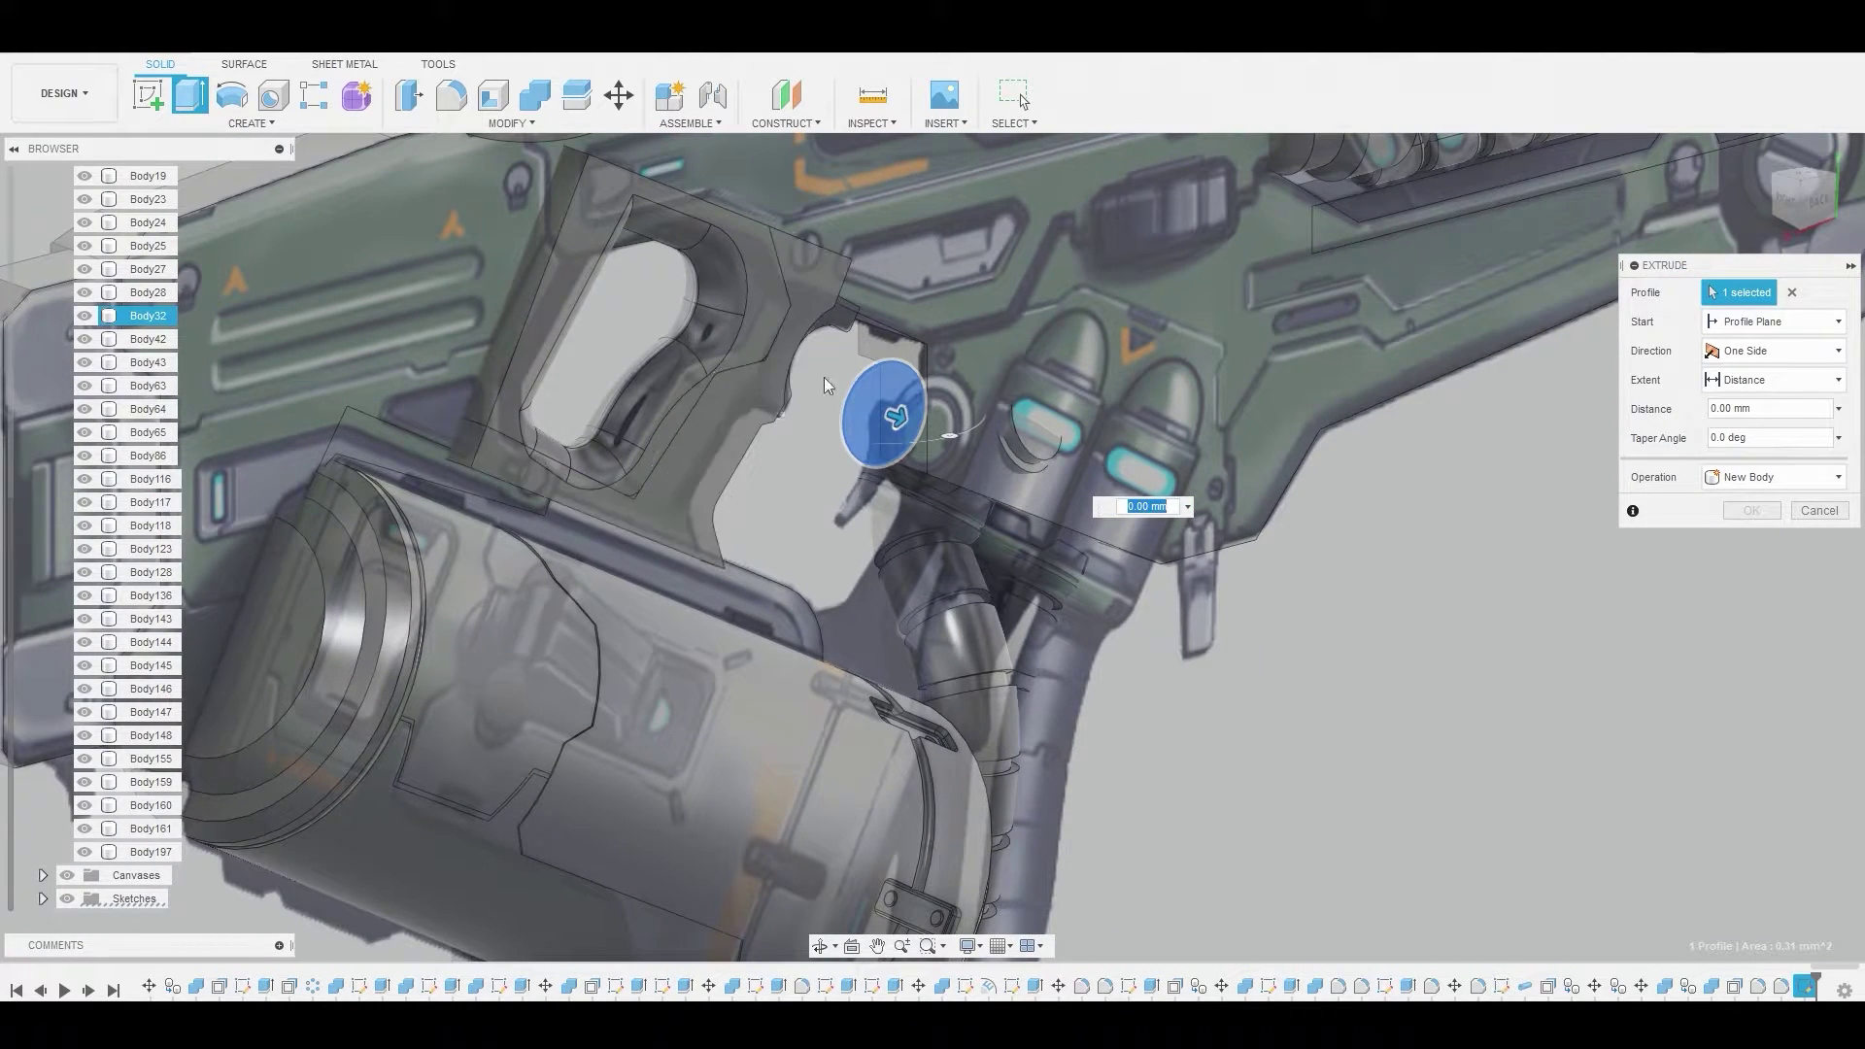
scroll(827, 345, down, 2)
click(1146, 295)
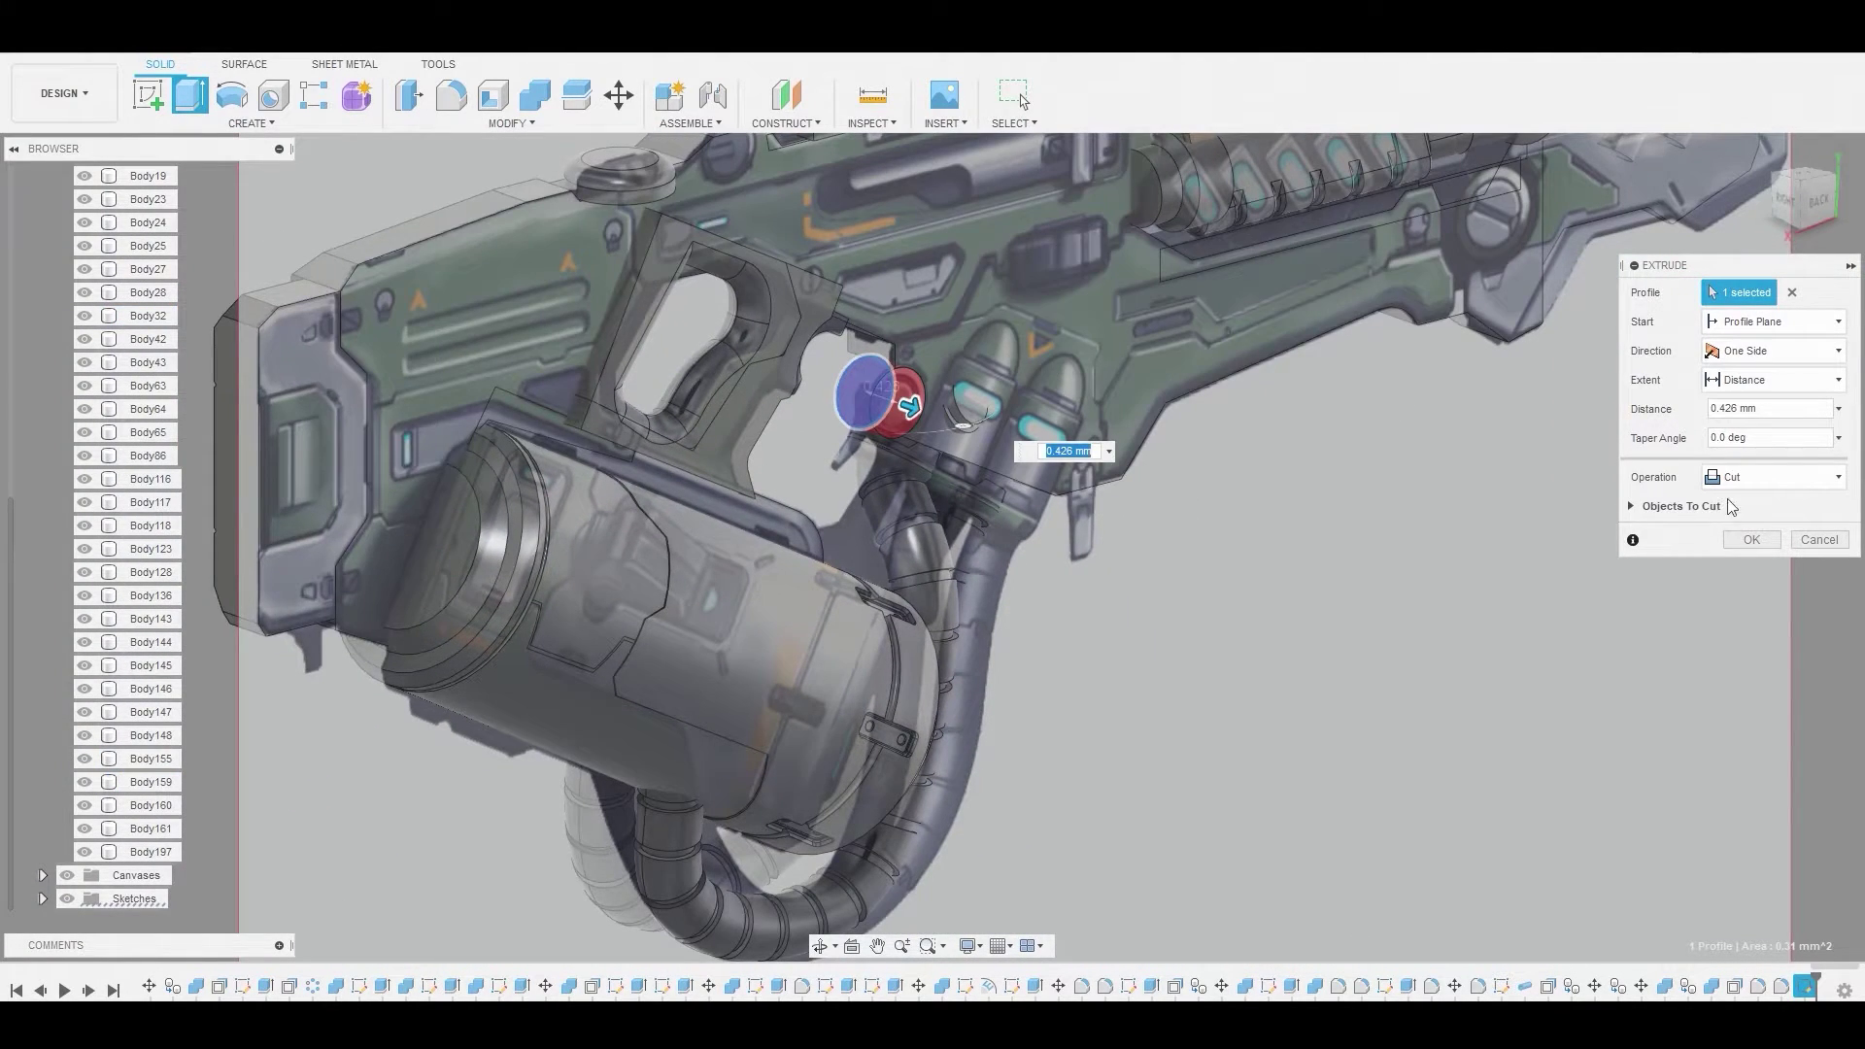
click(1777, 476)
click(1758, 558)
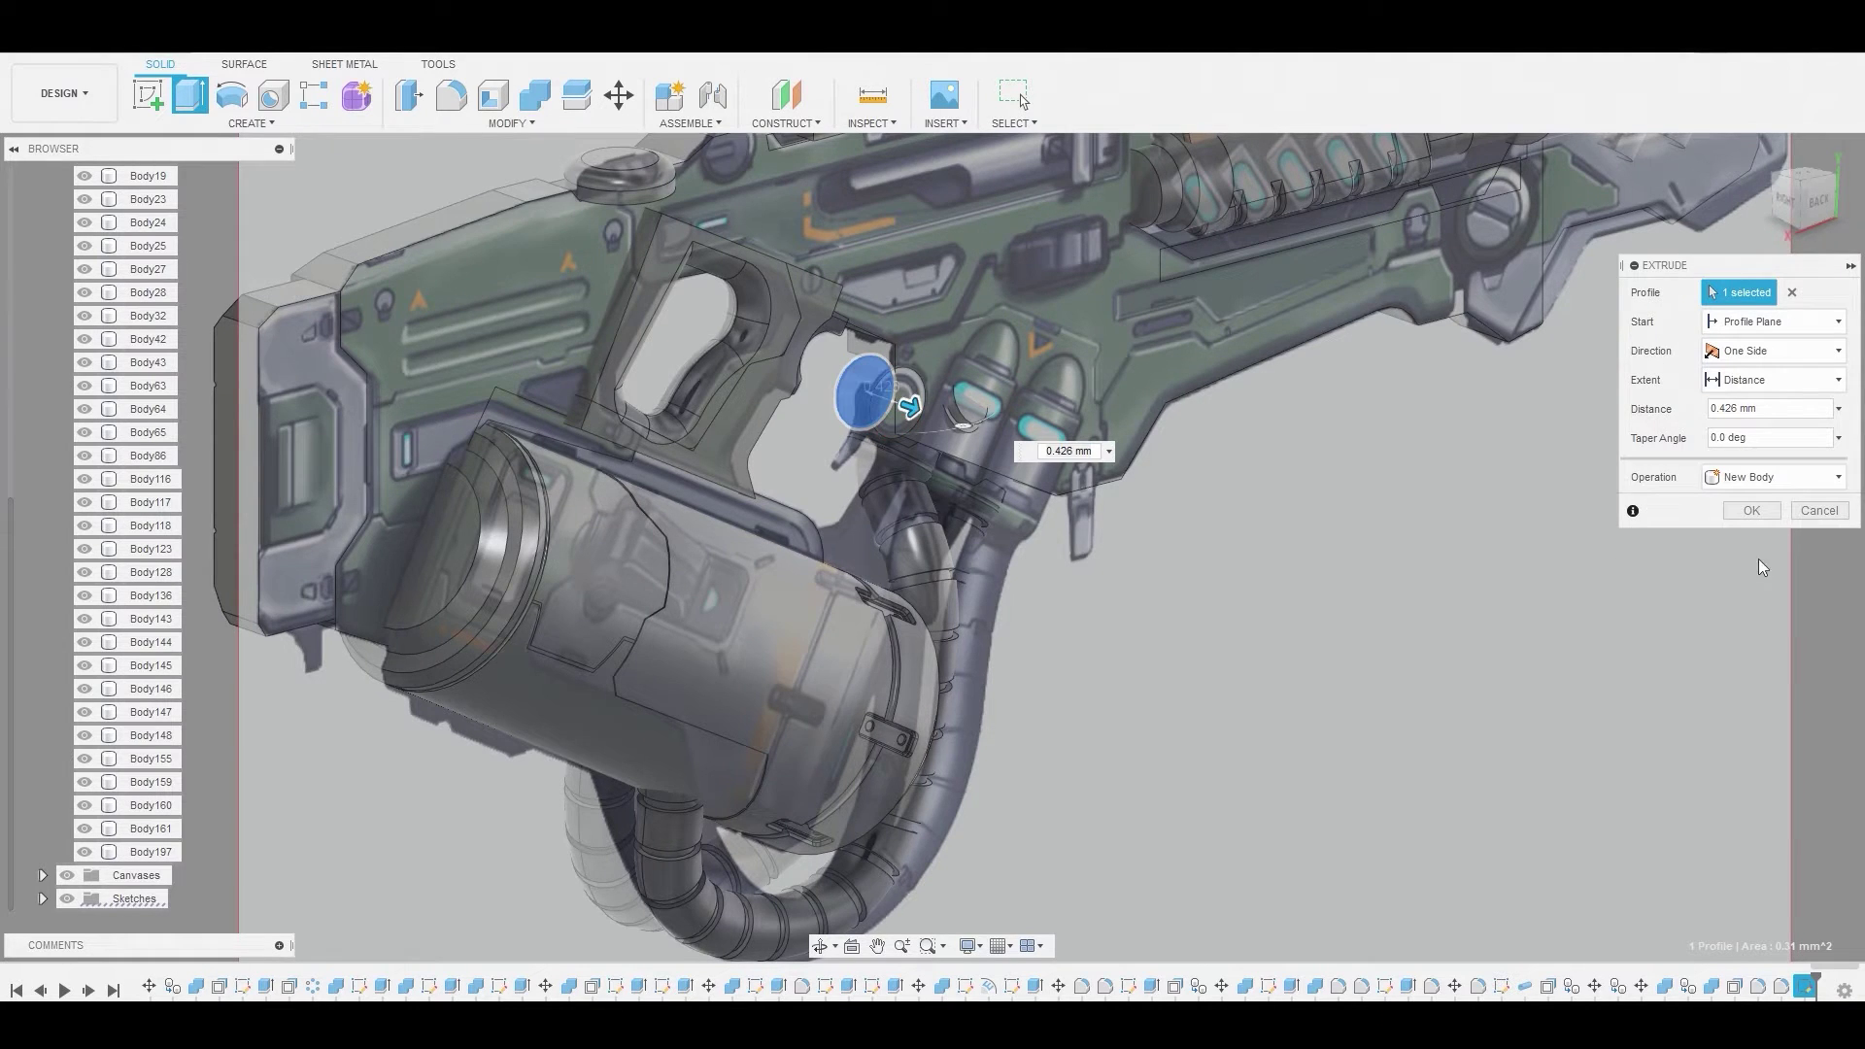
click(1752, 510)
Hide the reference canvases and join the extruded cylinder to the round knob with Combine
scroll(824, 410, up, 4)
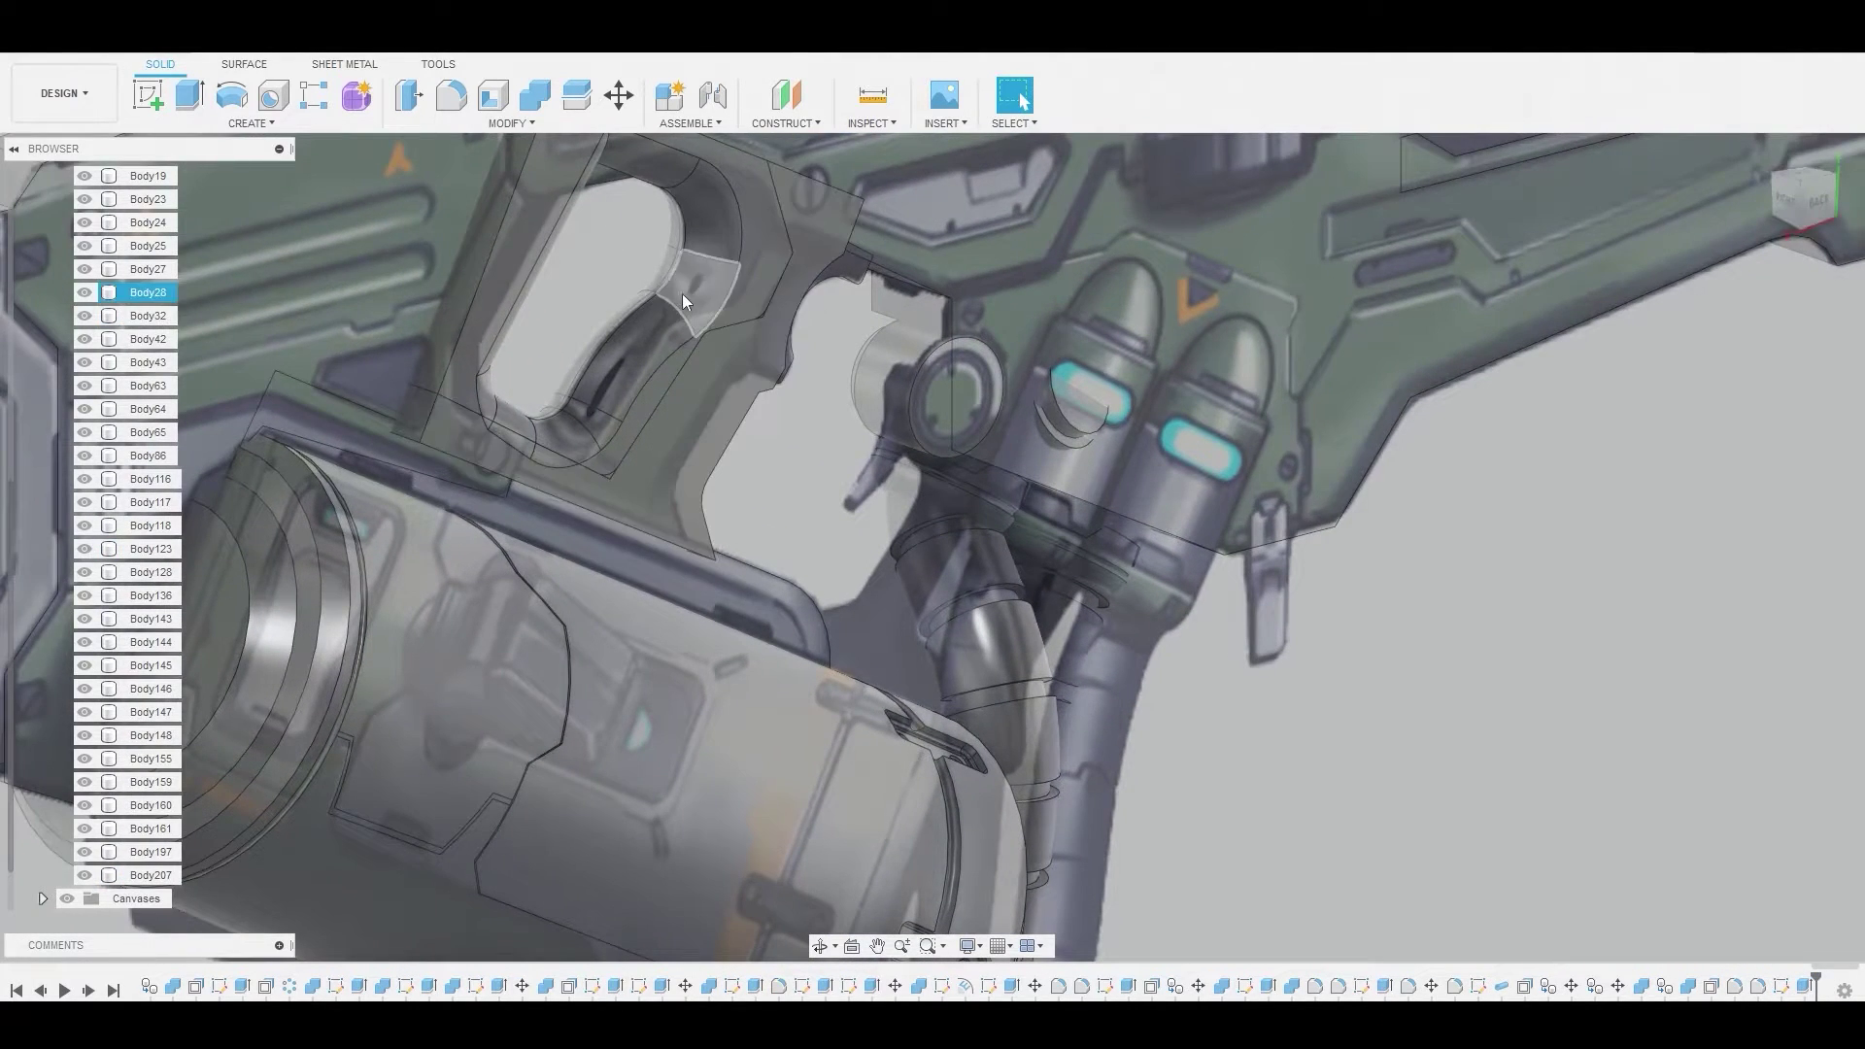
click(66, 899)
click(535, 95)
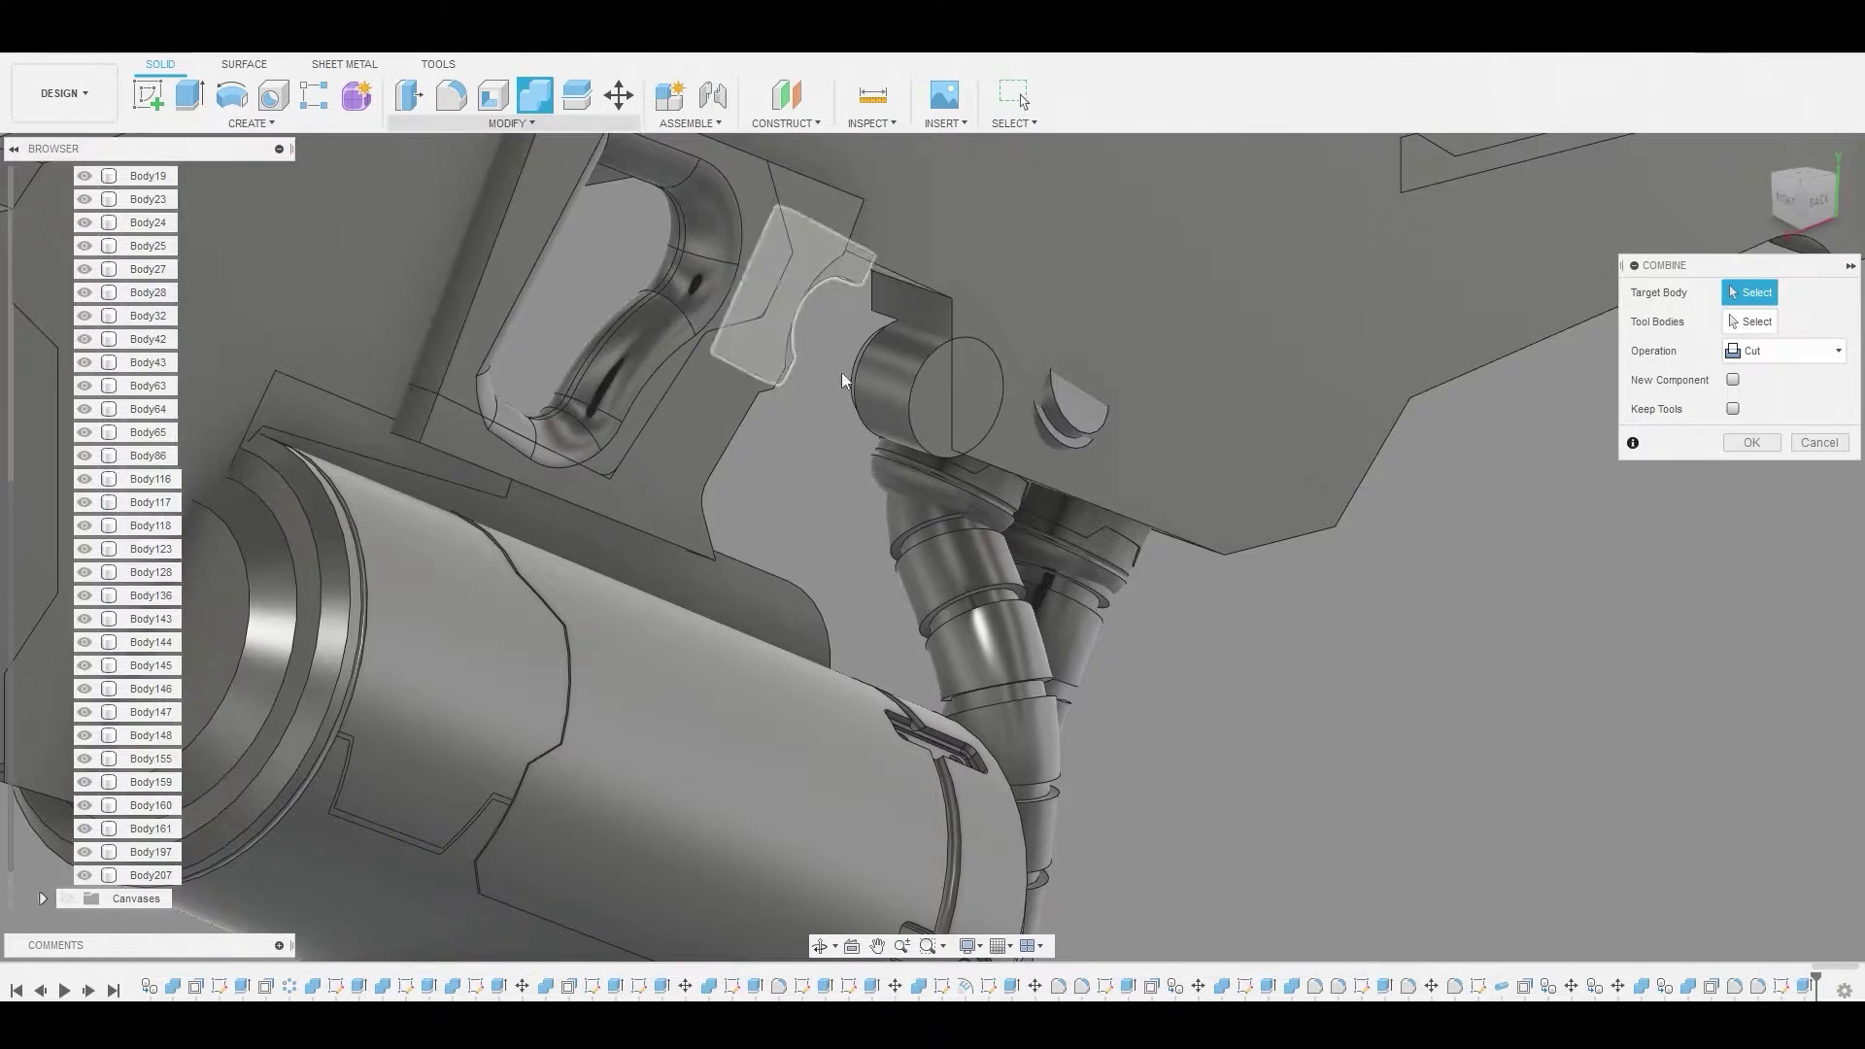
click(859, 387)
shift+middle_drag(878, 451, 643, 417)
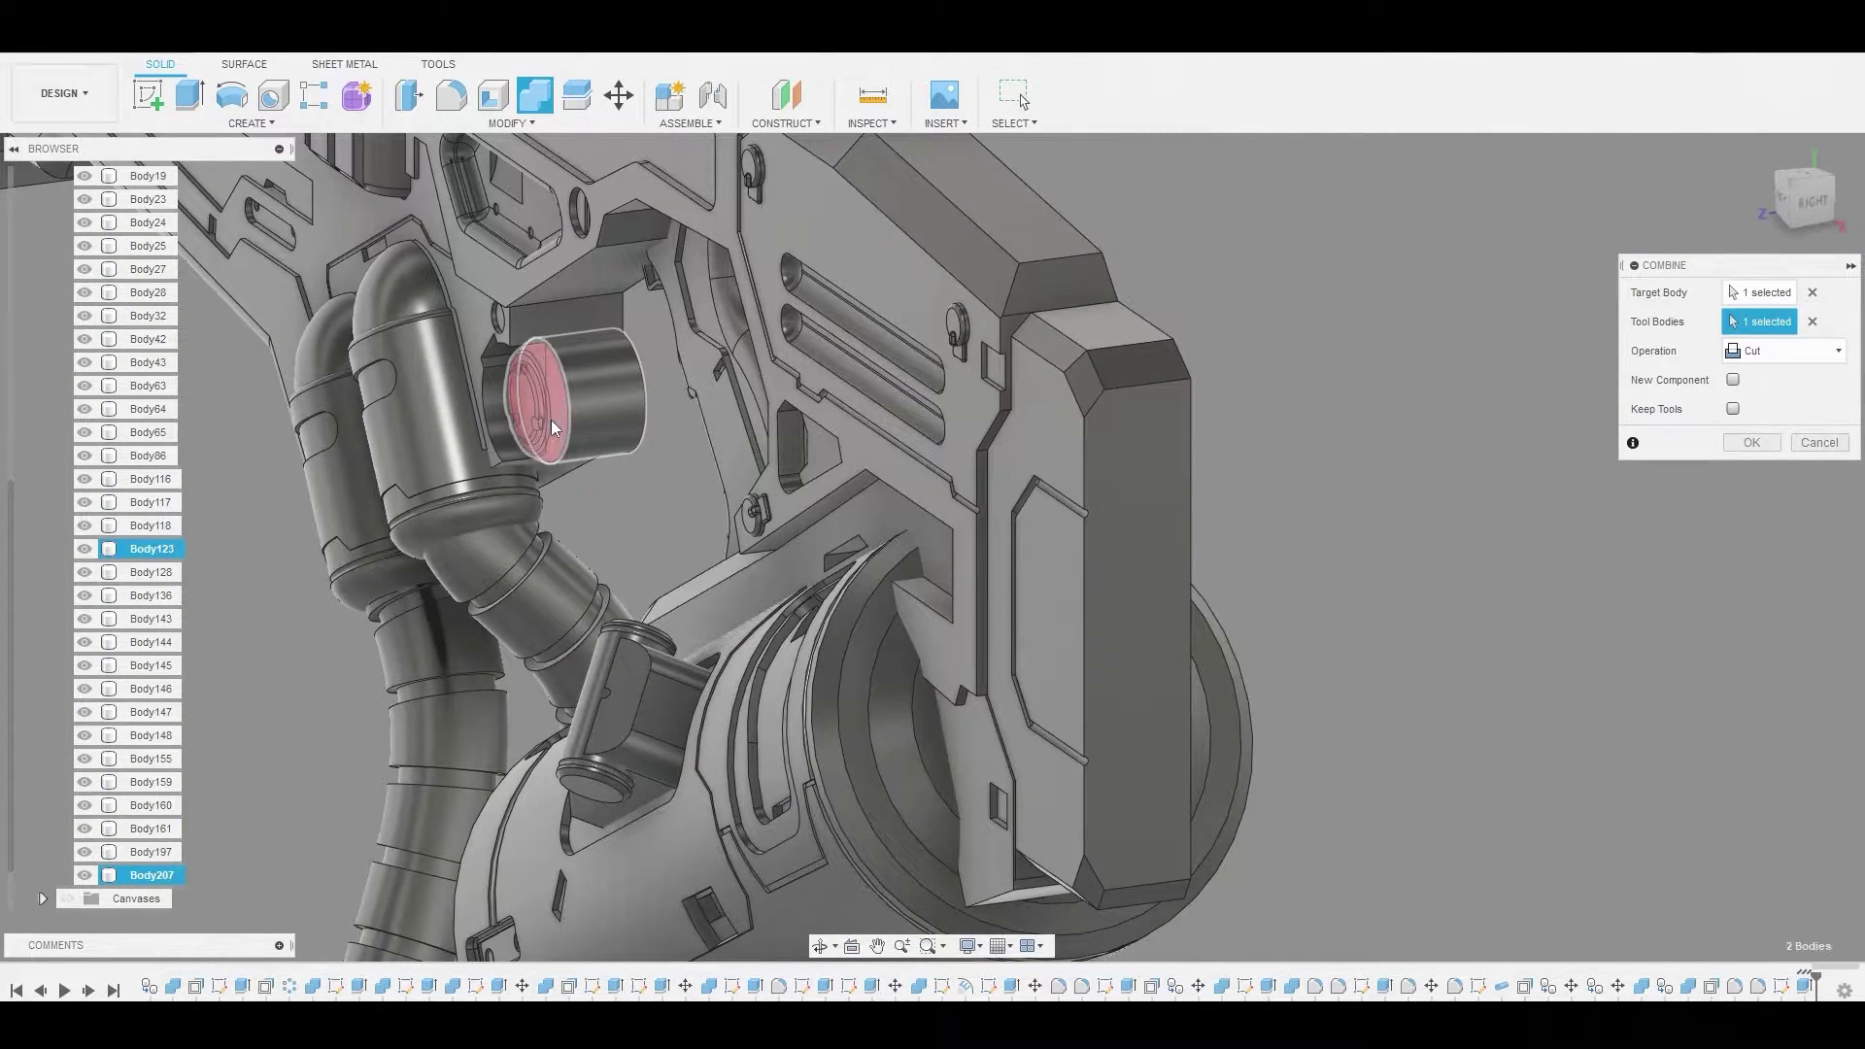
click(1786, 352)
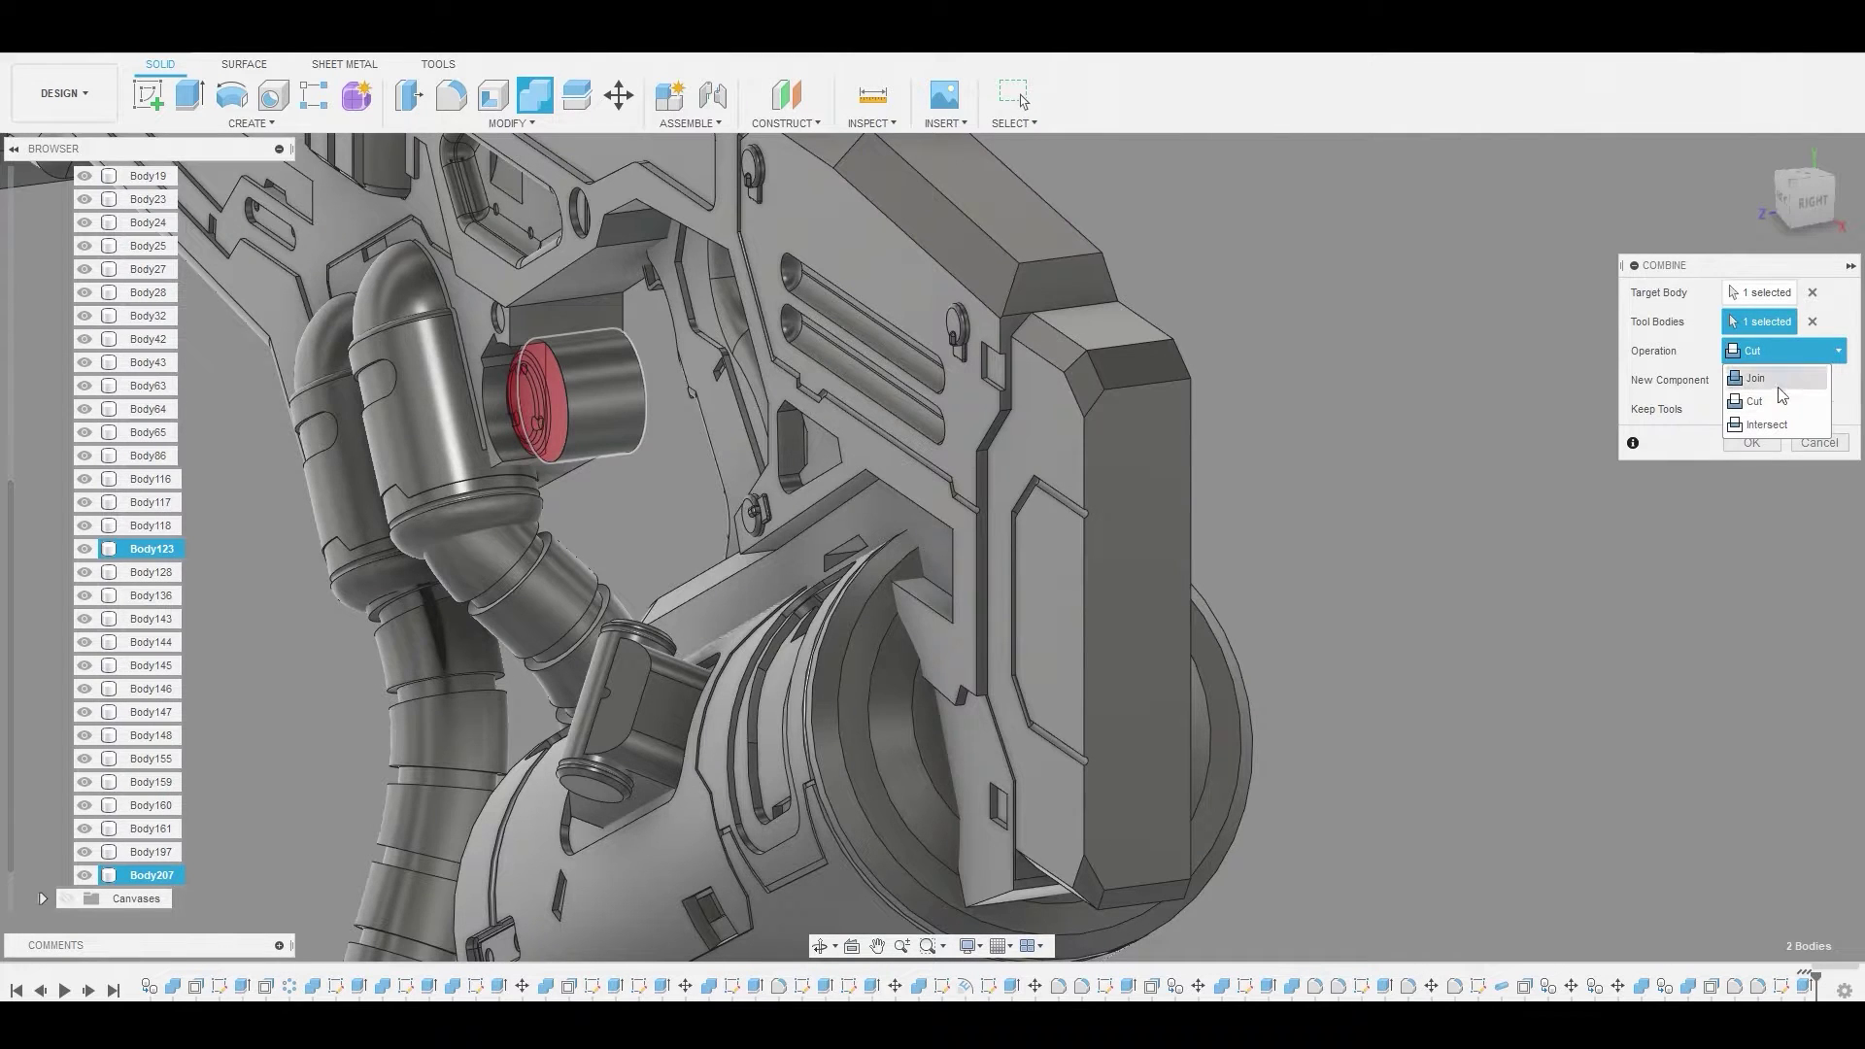
click(1782, 393)
click(1751, 443)
scroll(1117, 375, down, 3)
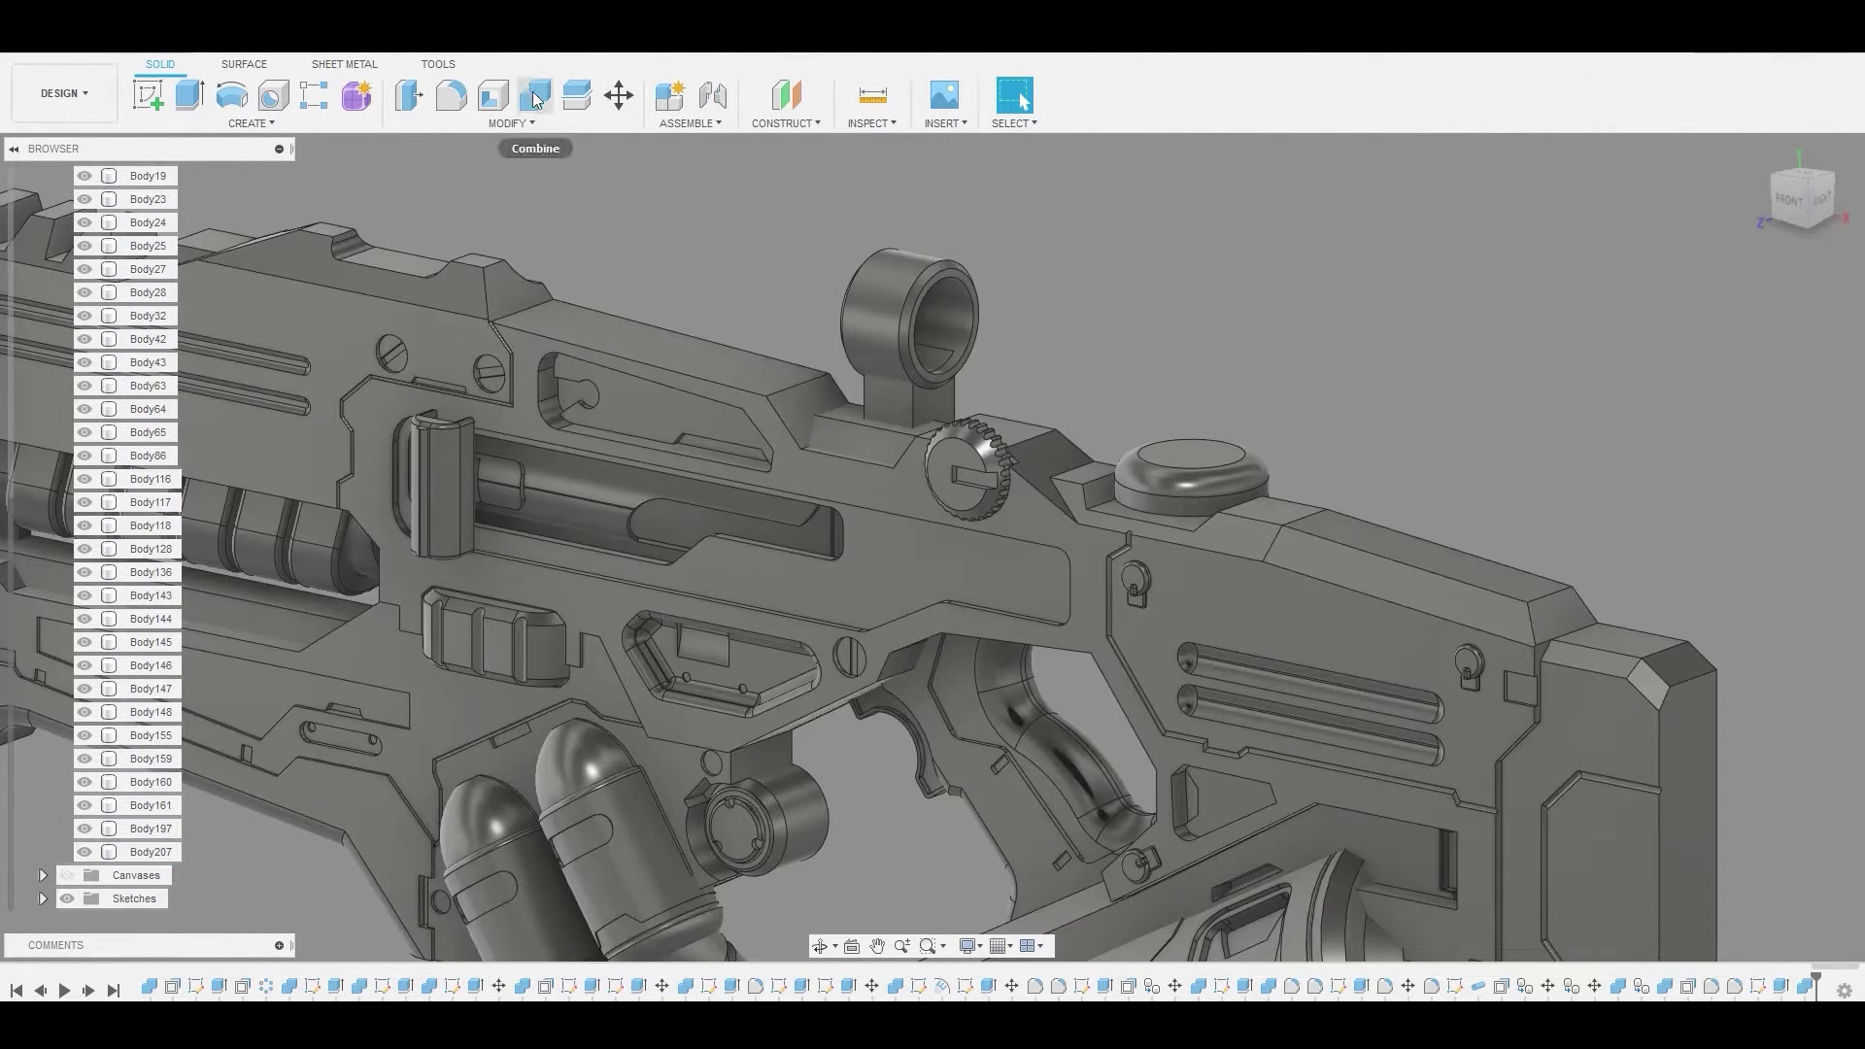
Join the sight ring on top of the gun to its supporting post with Combine
click(534, 97)
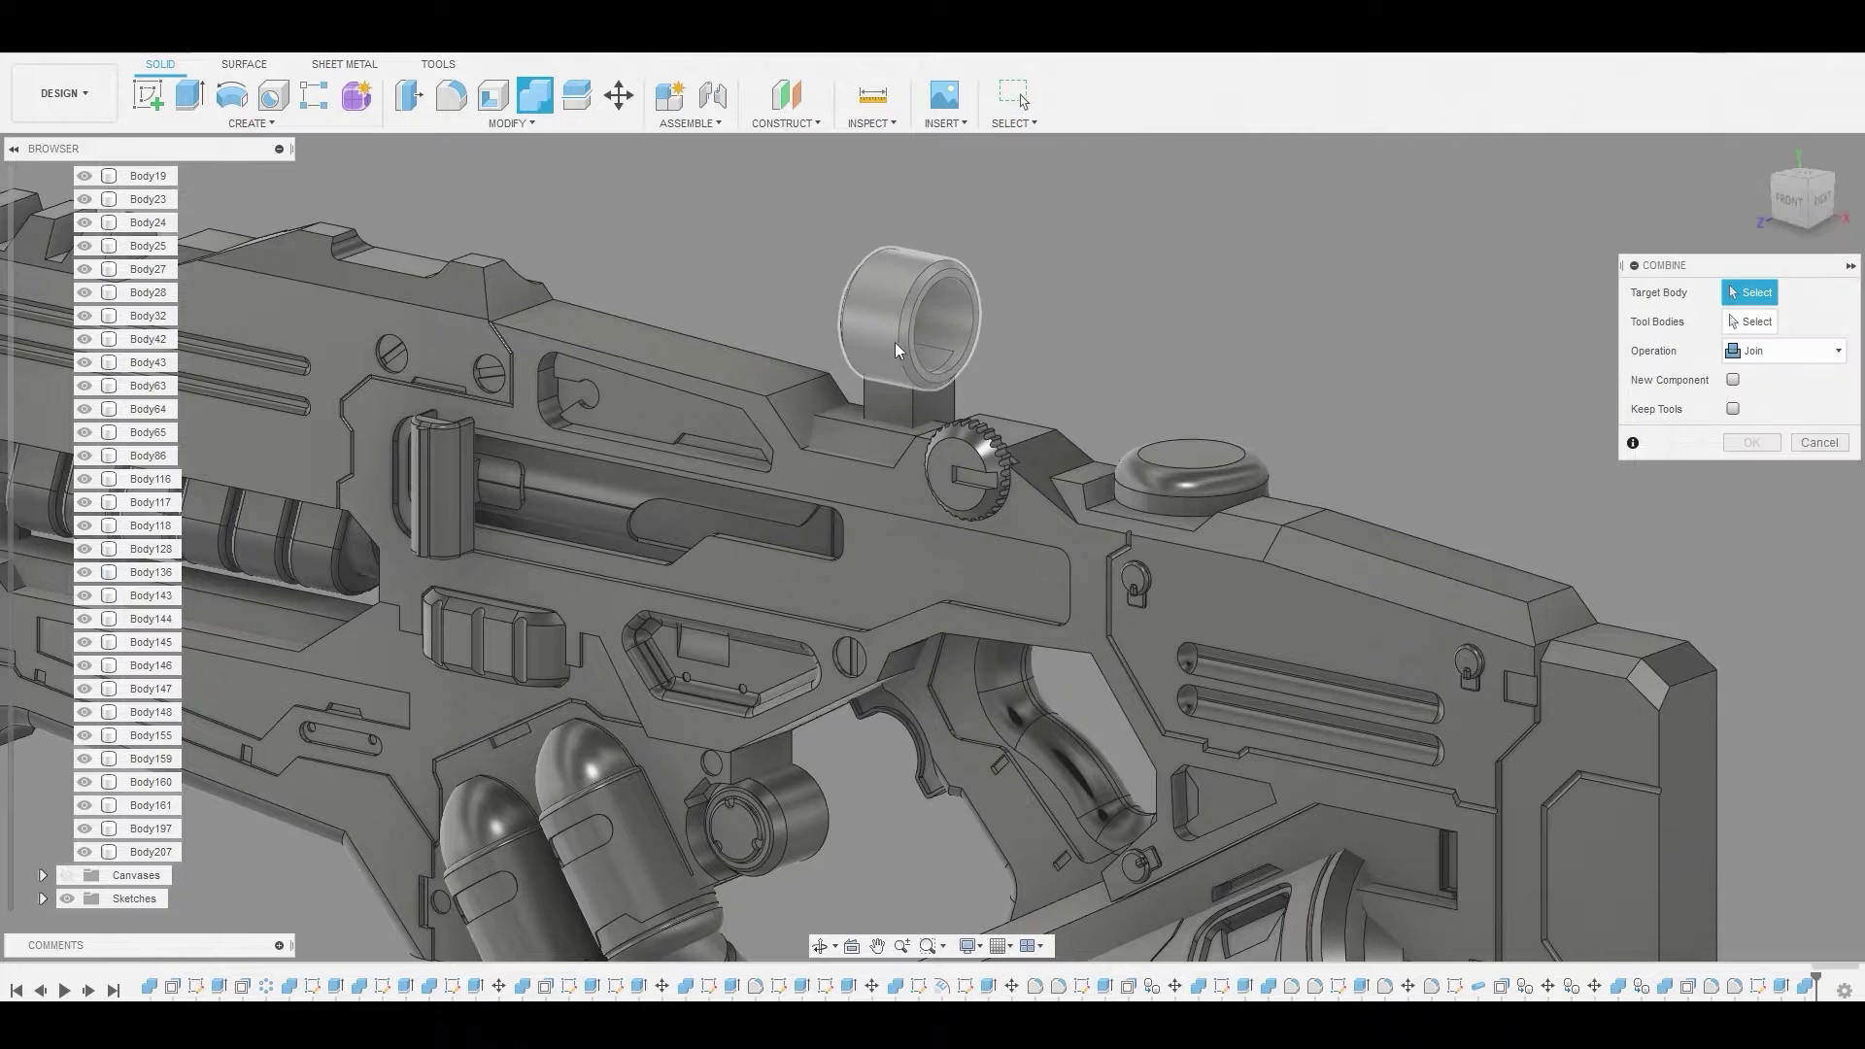
click(881, 350)
click(889, 389)
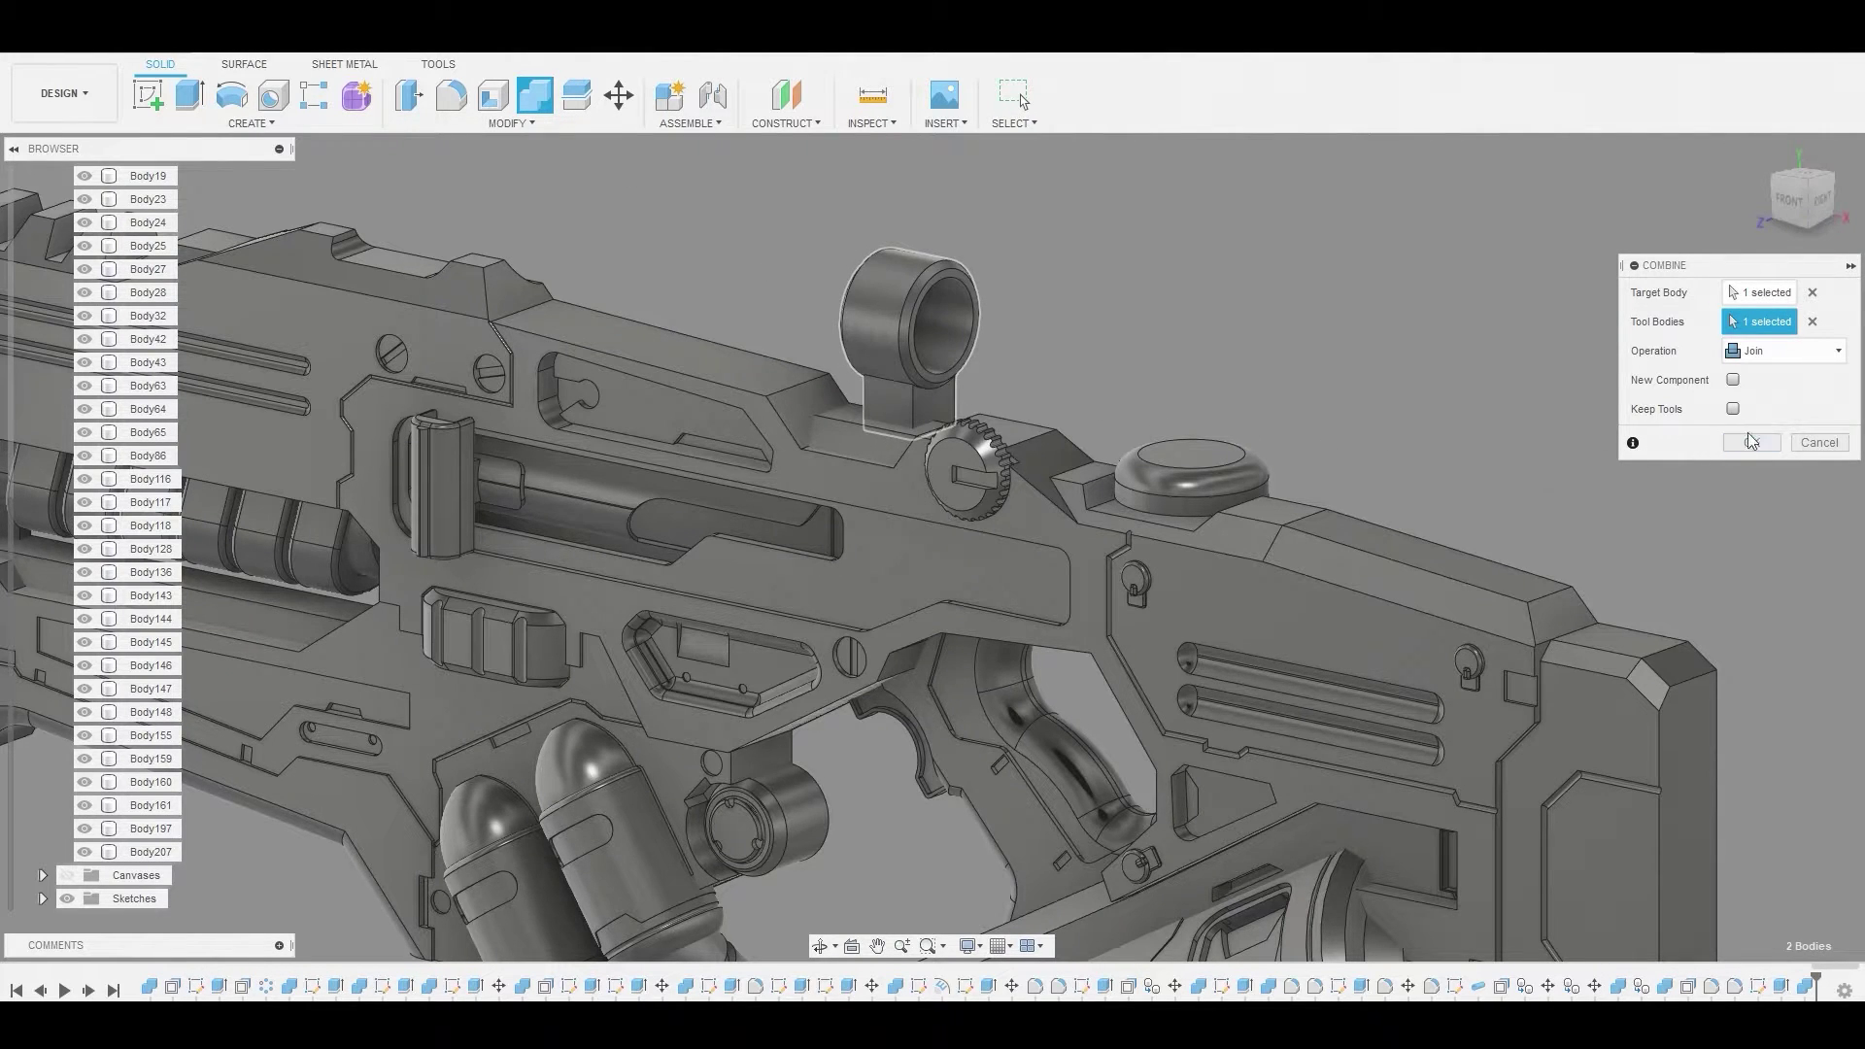
click(1752, 443)
Join the combined sight and post to the raised base beneath it, Body13
scroll(818, 313, up, 3)
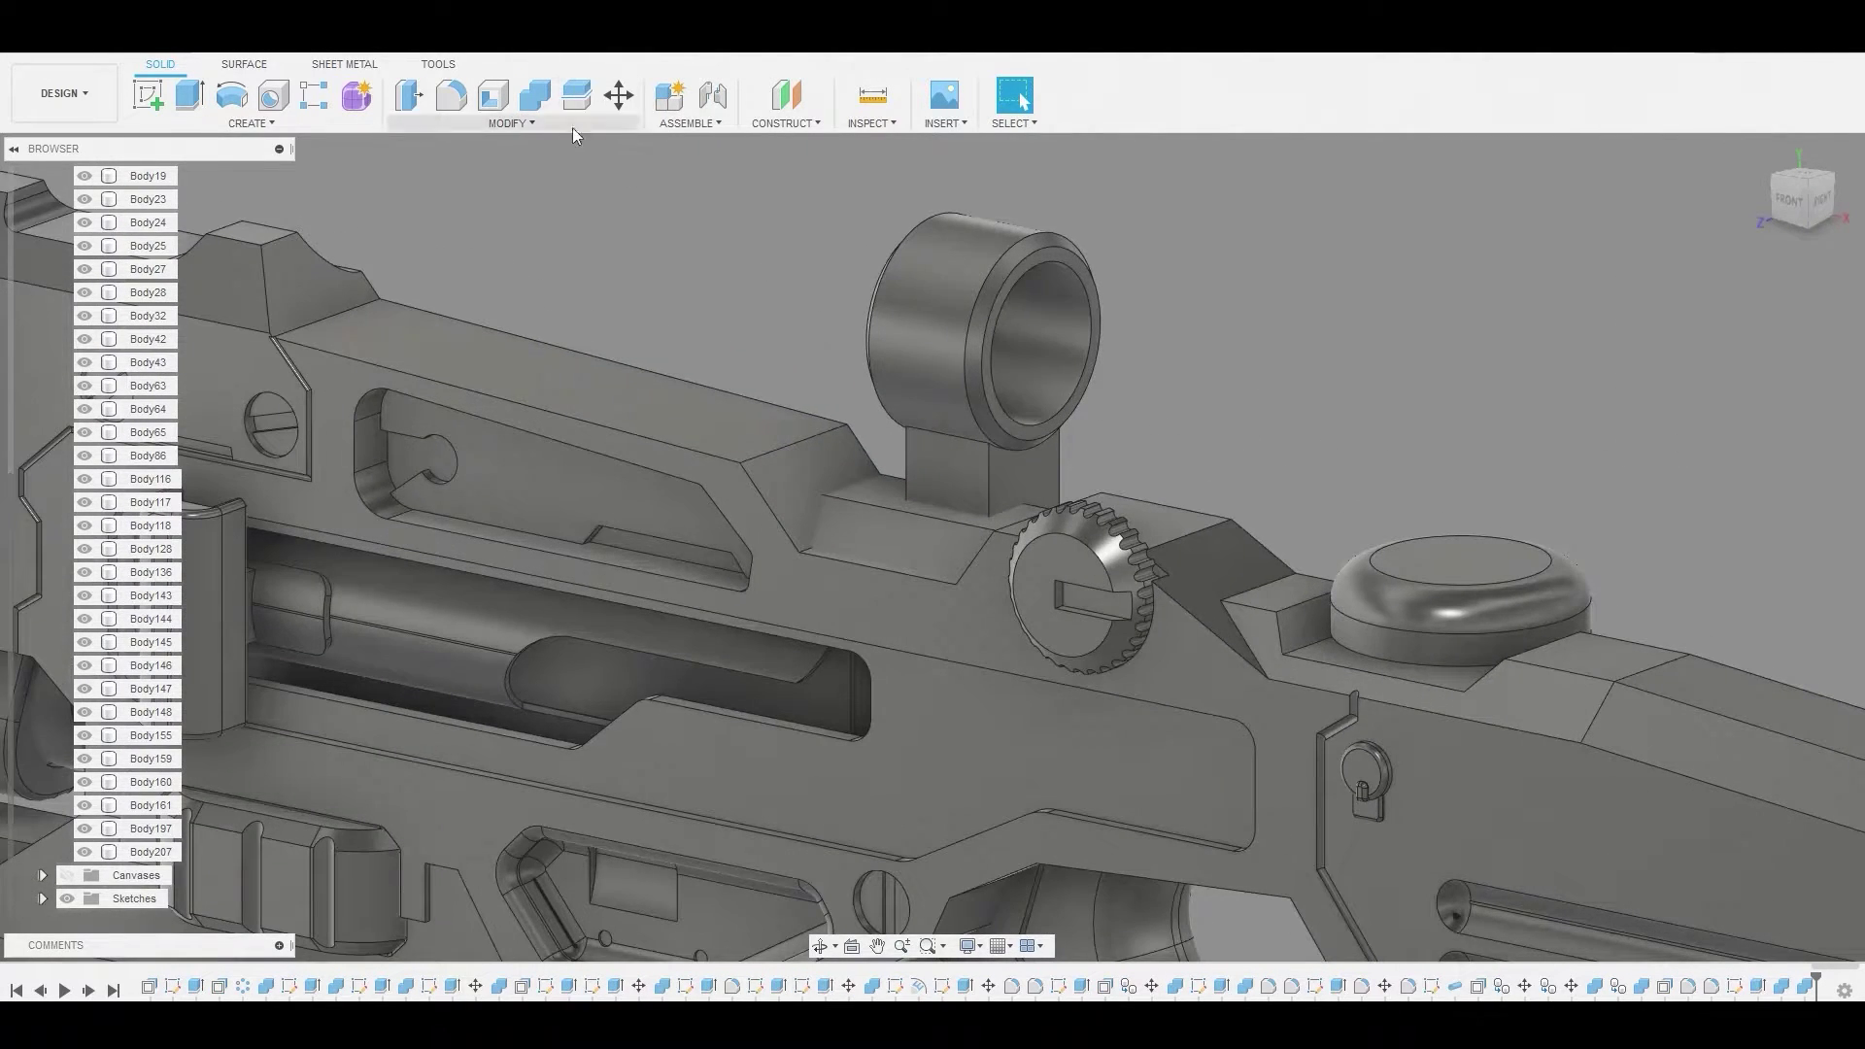
click(536, 101)
click(942, 453)
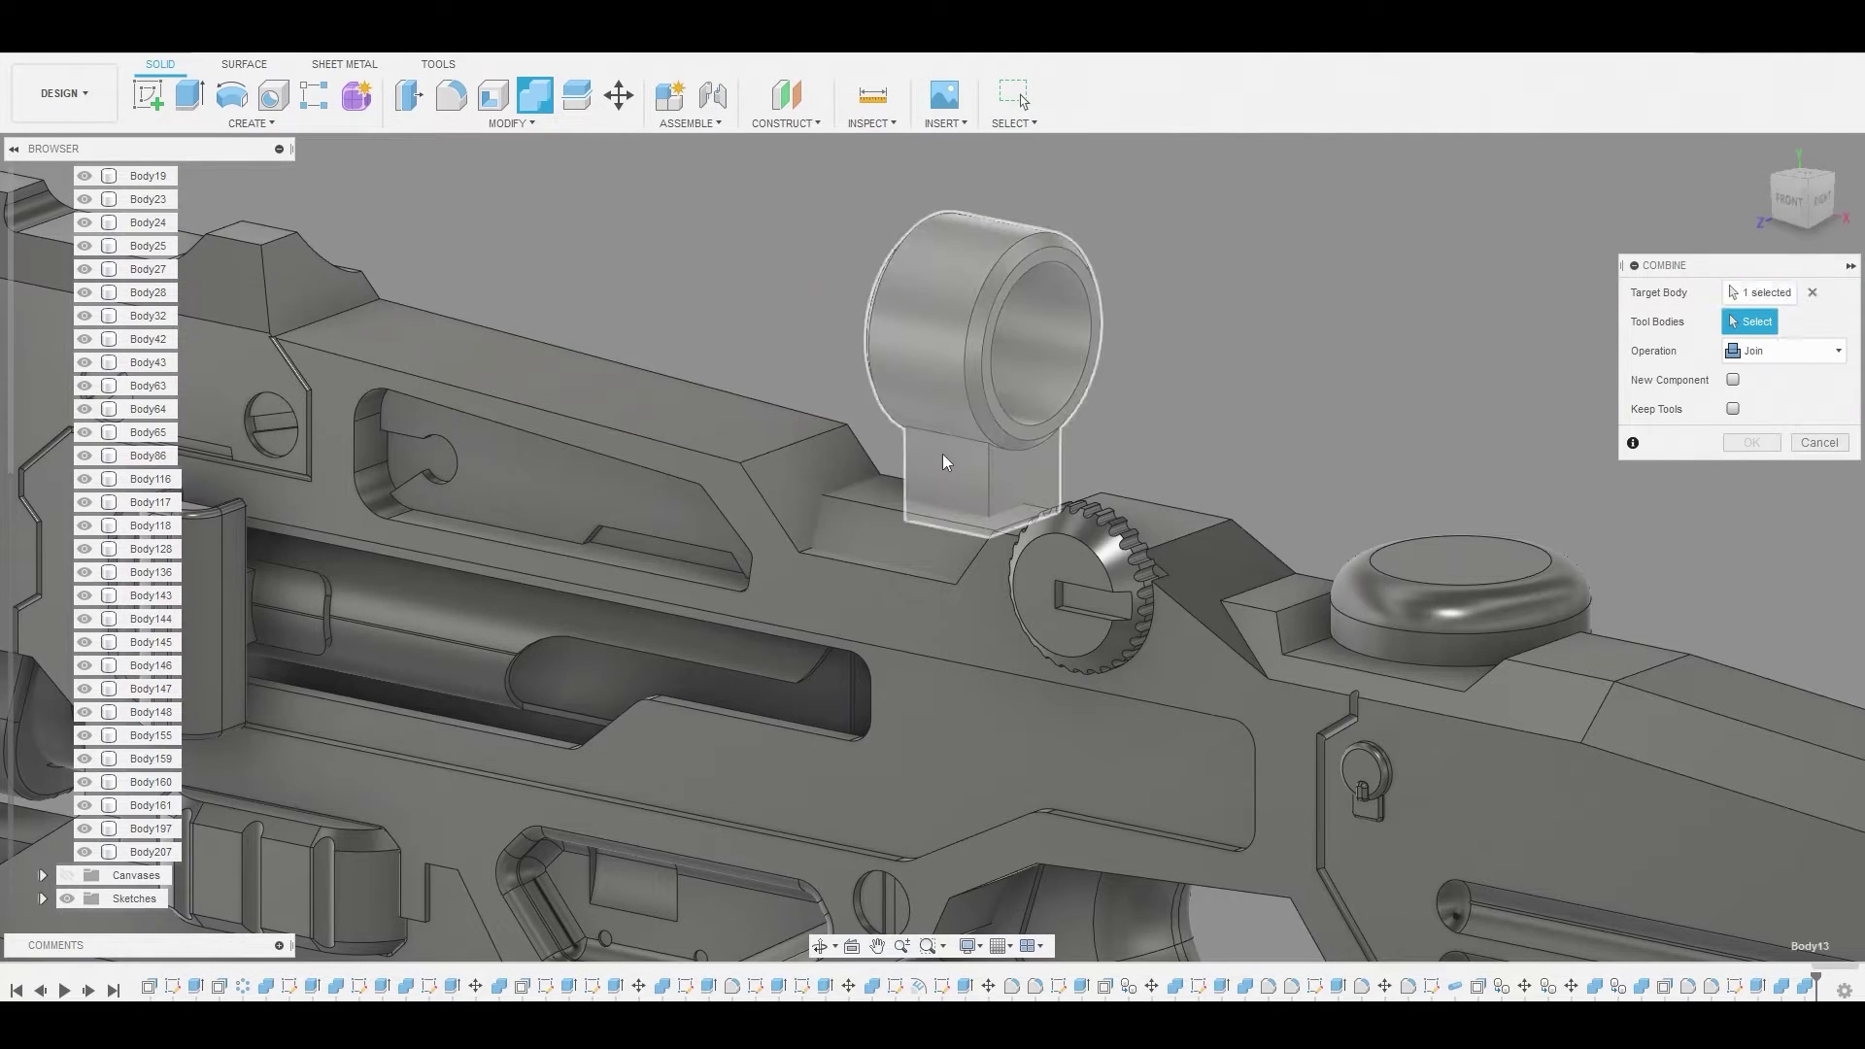
click(906, 542)
click(1752, 443)
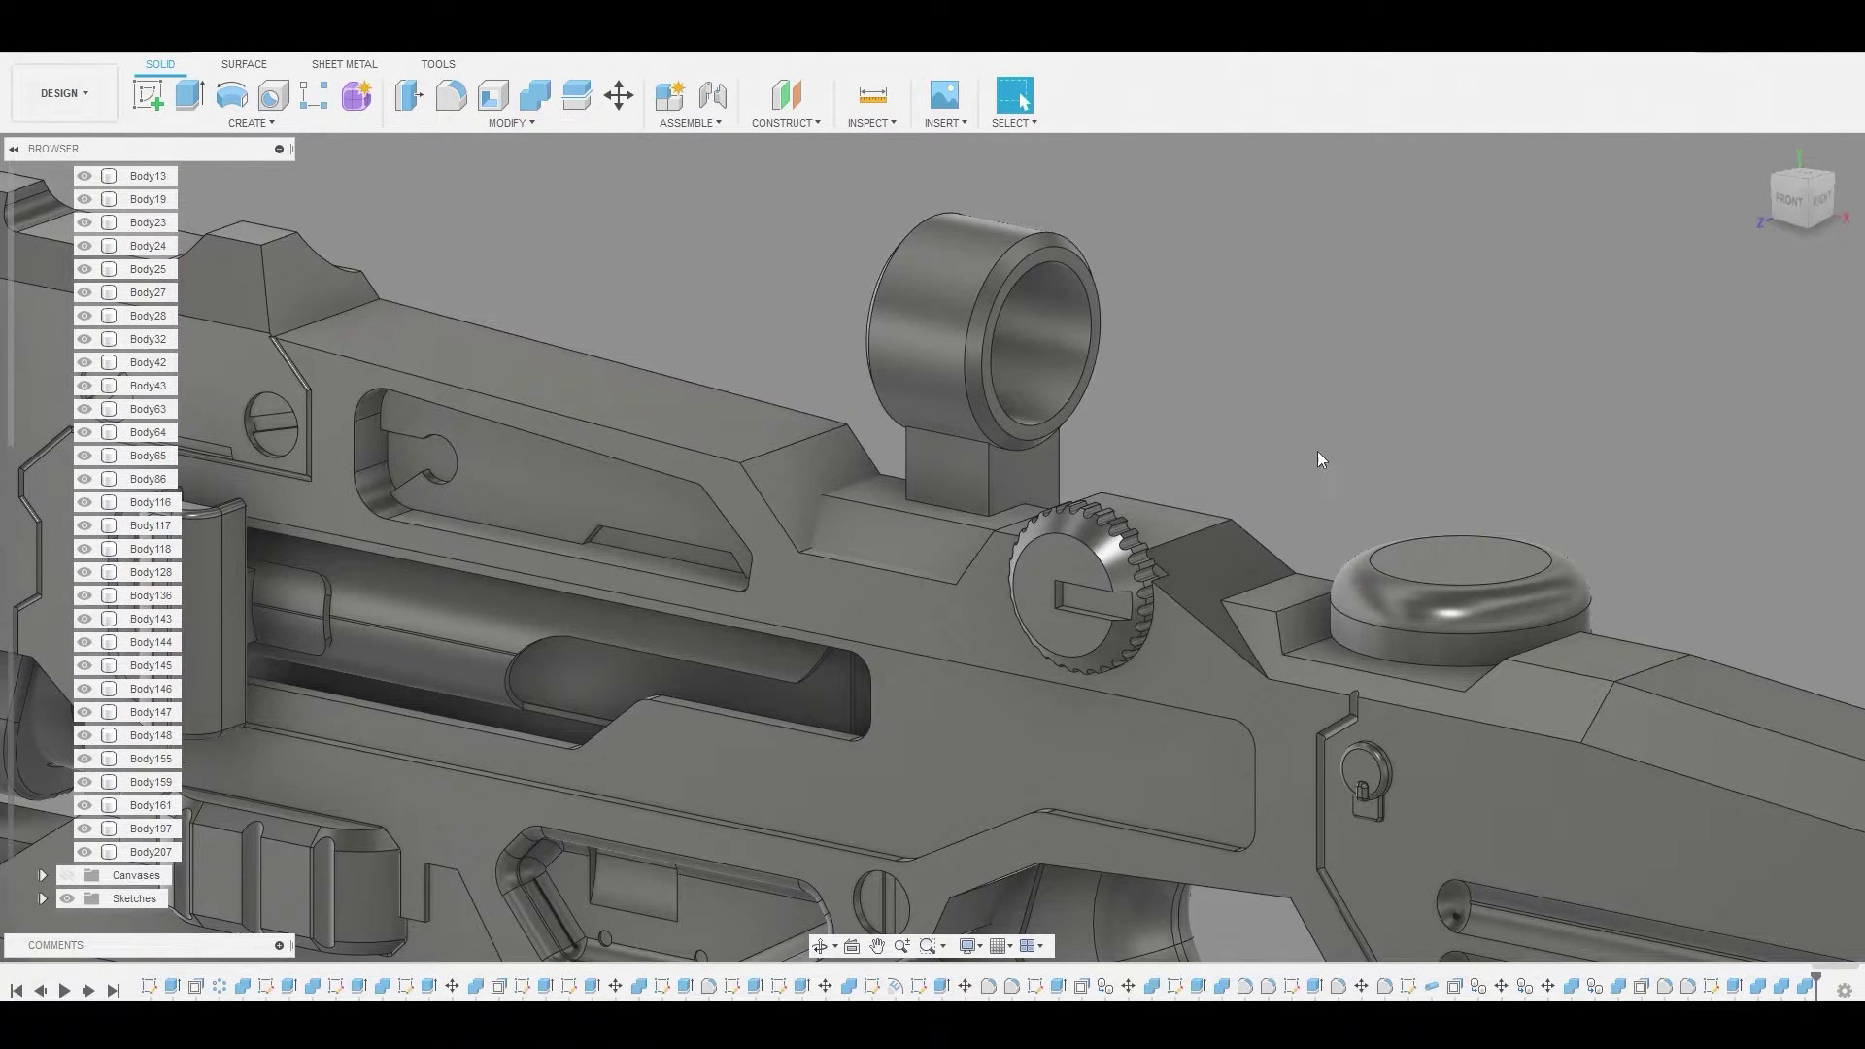
Fillet the edge where the sight post meets its base with a 0.174 mm radius
key(f)
click(924, 489)
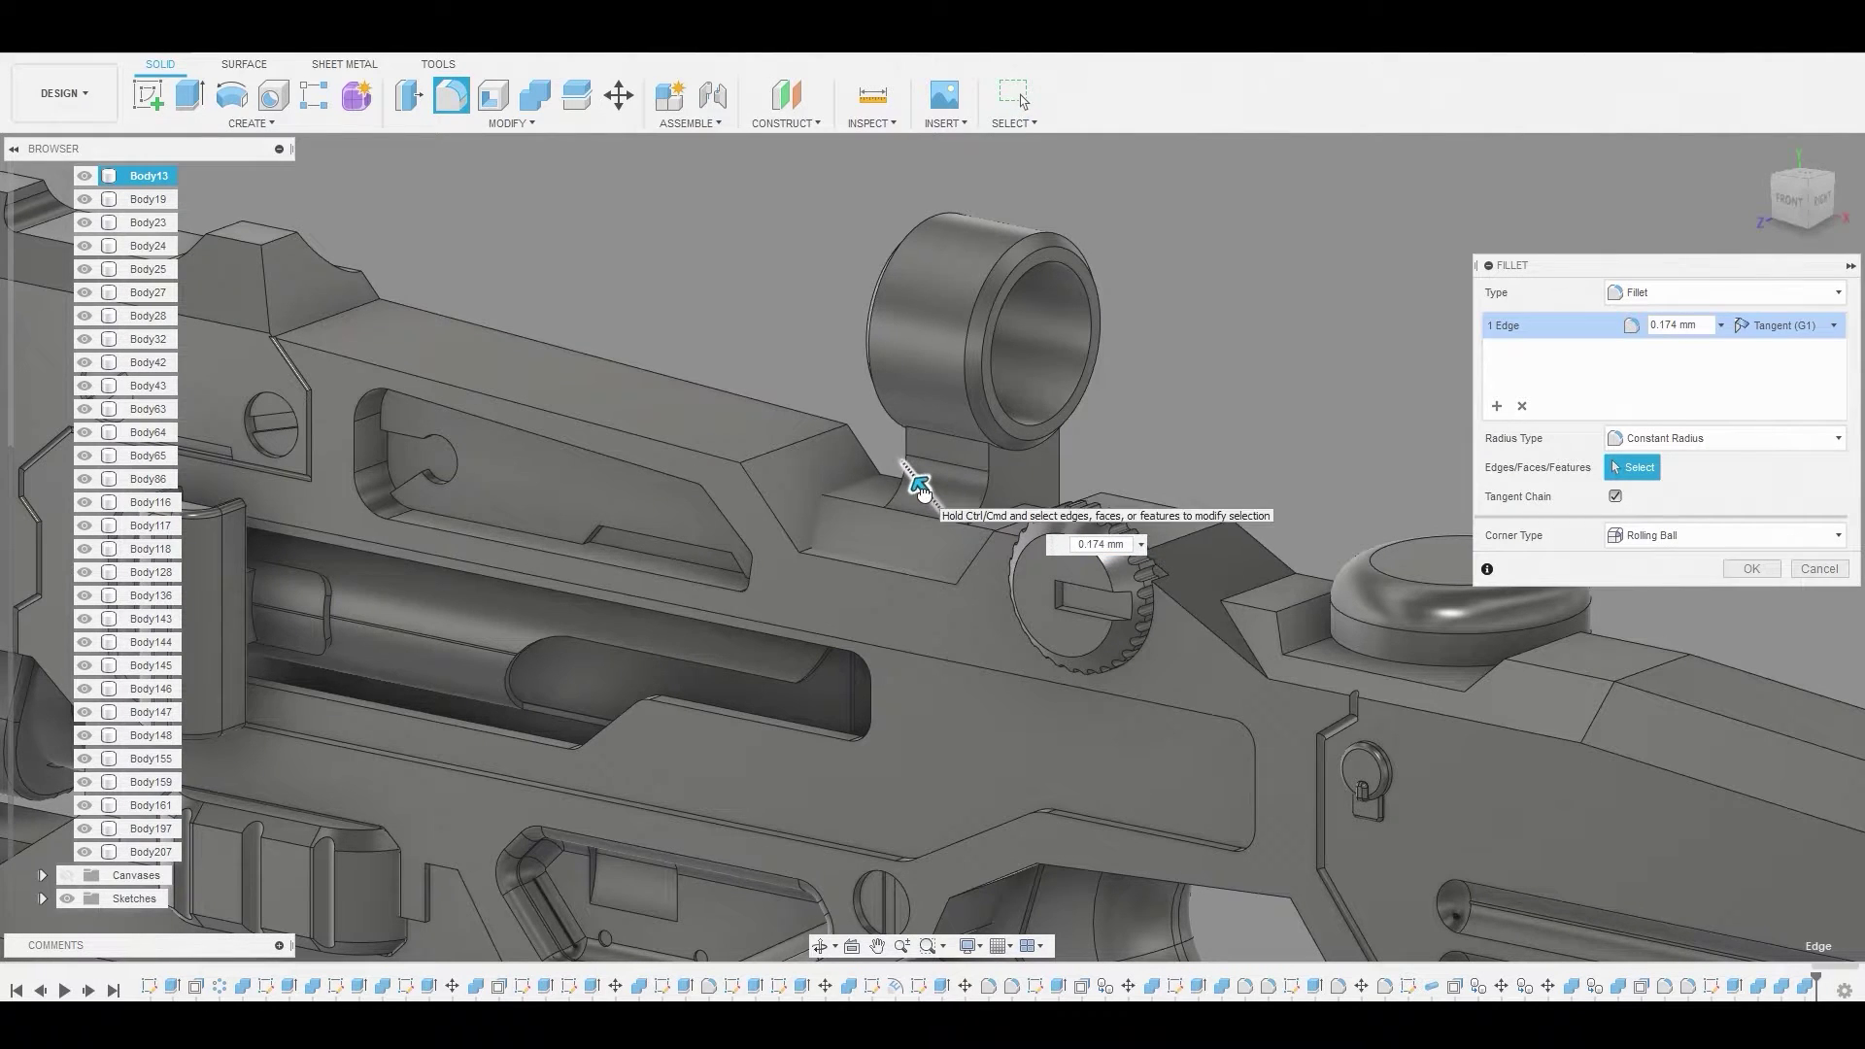
click(1751, 569)
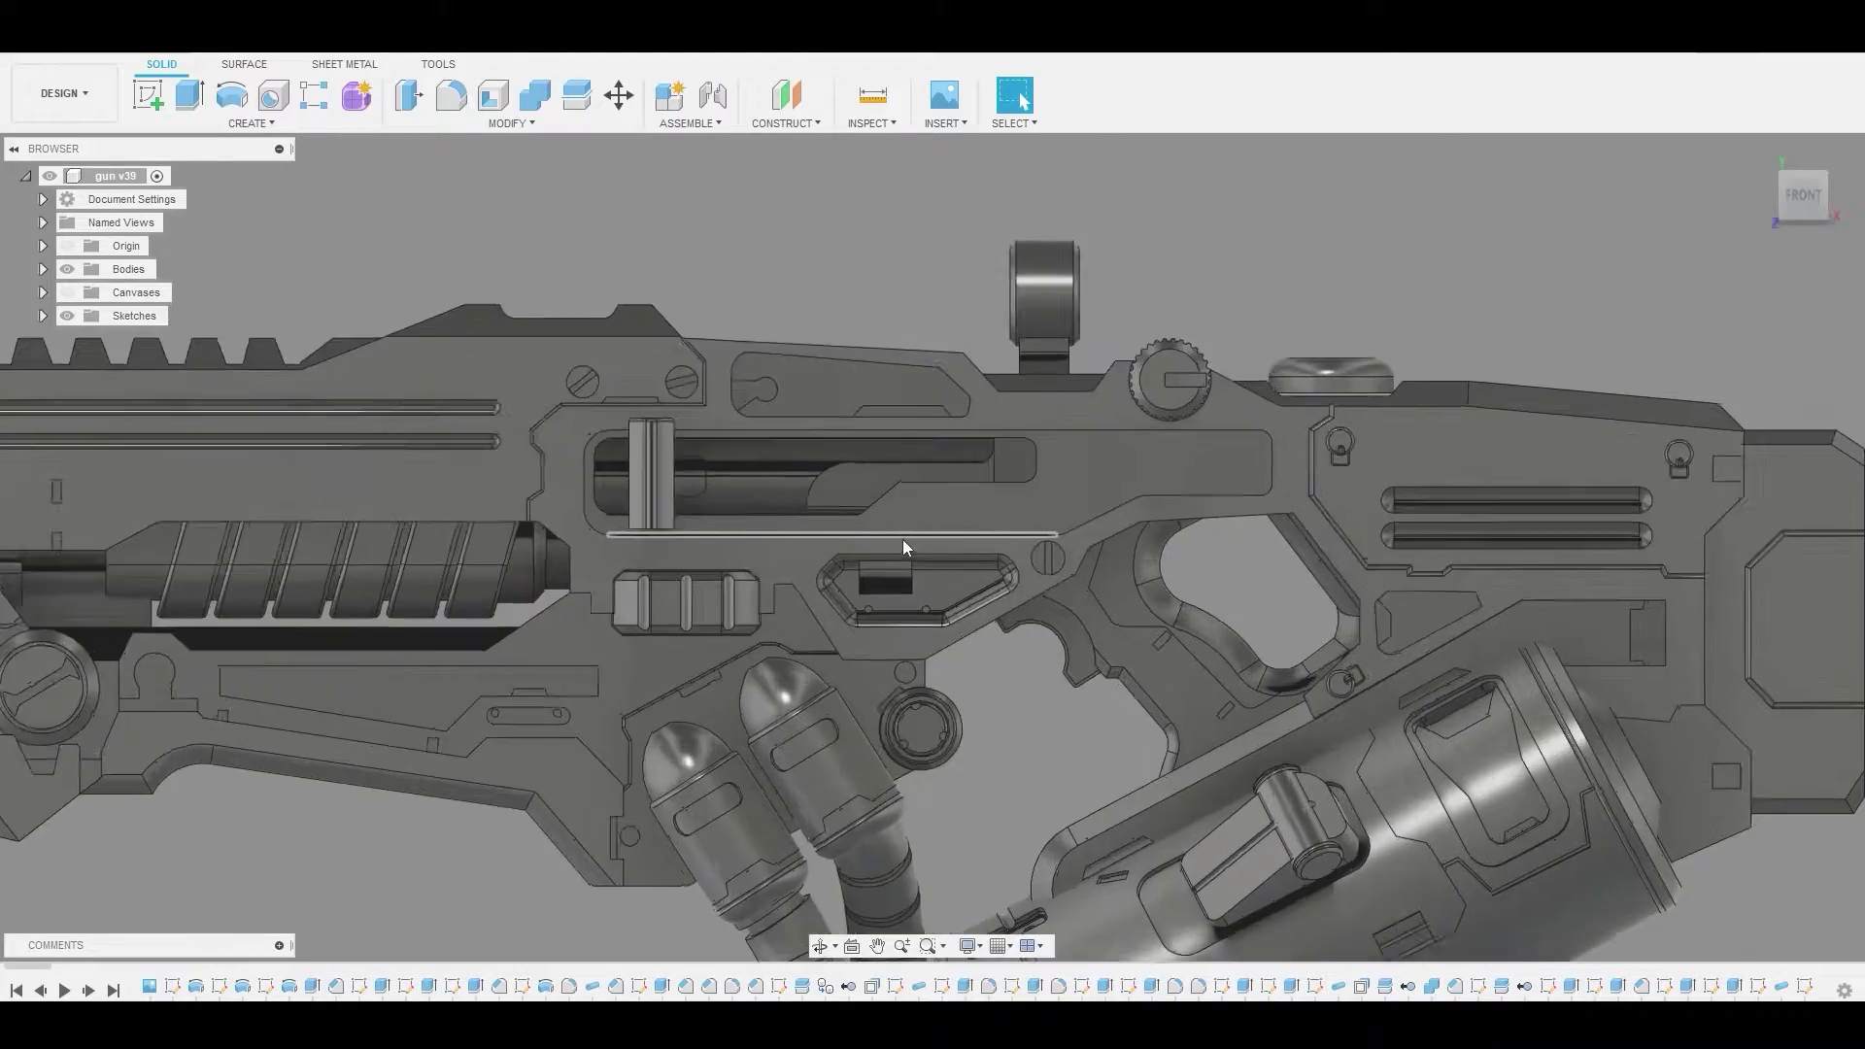
Fillet the edge of the long cut-out opening in the gun's side with a 0.152 mm radius
scroll(903, 547, up, 5)
scroll(902, 540, up, 2)
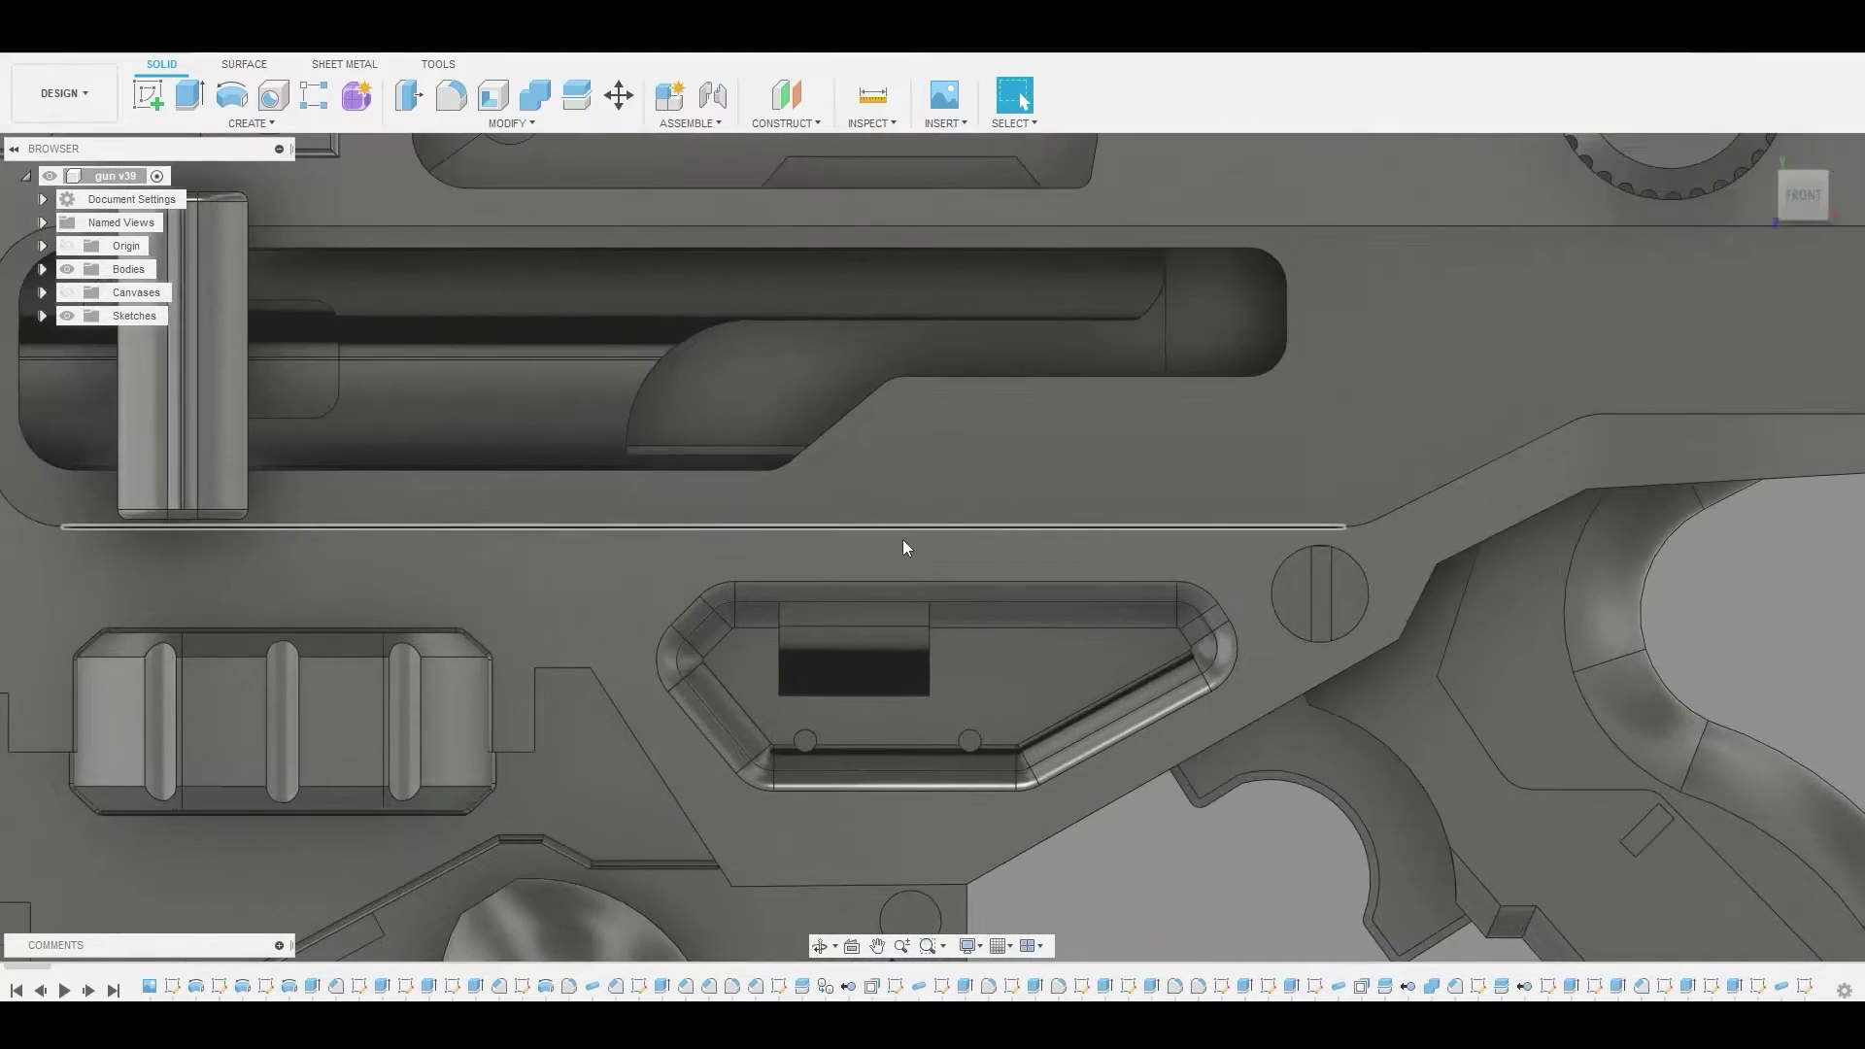
shift+middle_drag(901, 539, 800, 435)
scroll(801, 429, up, 4)
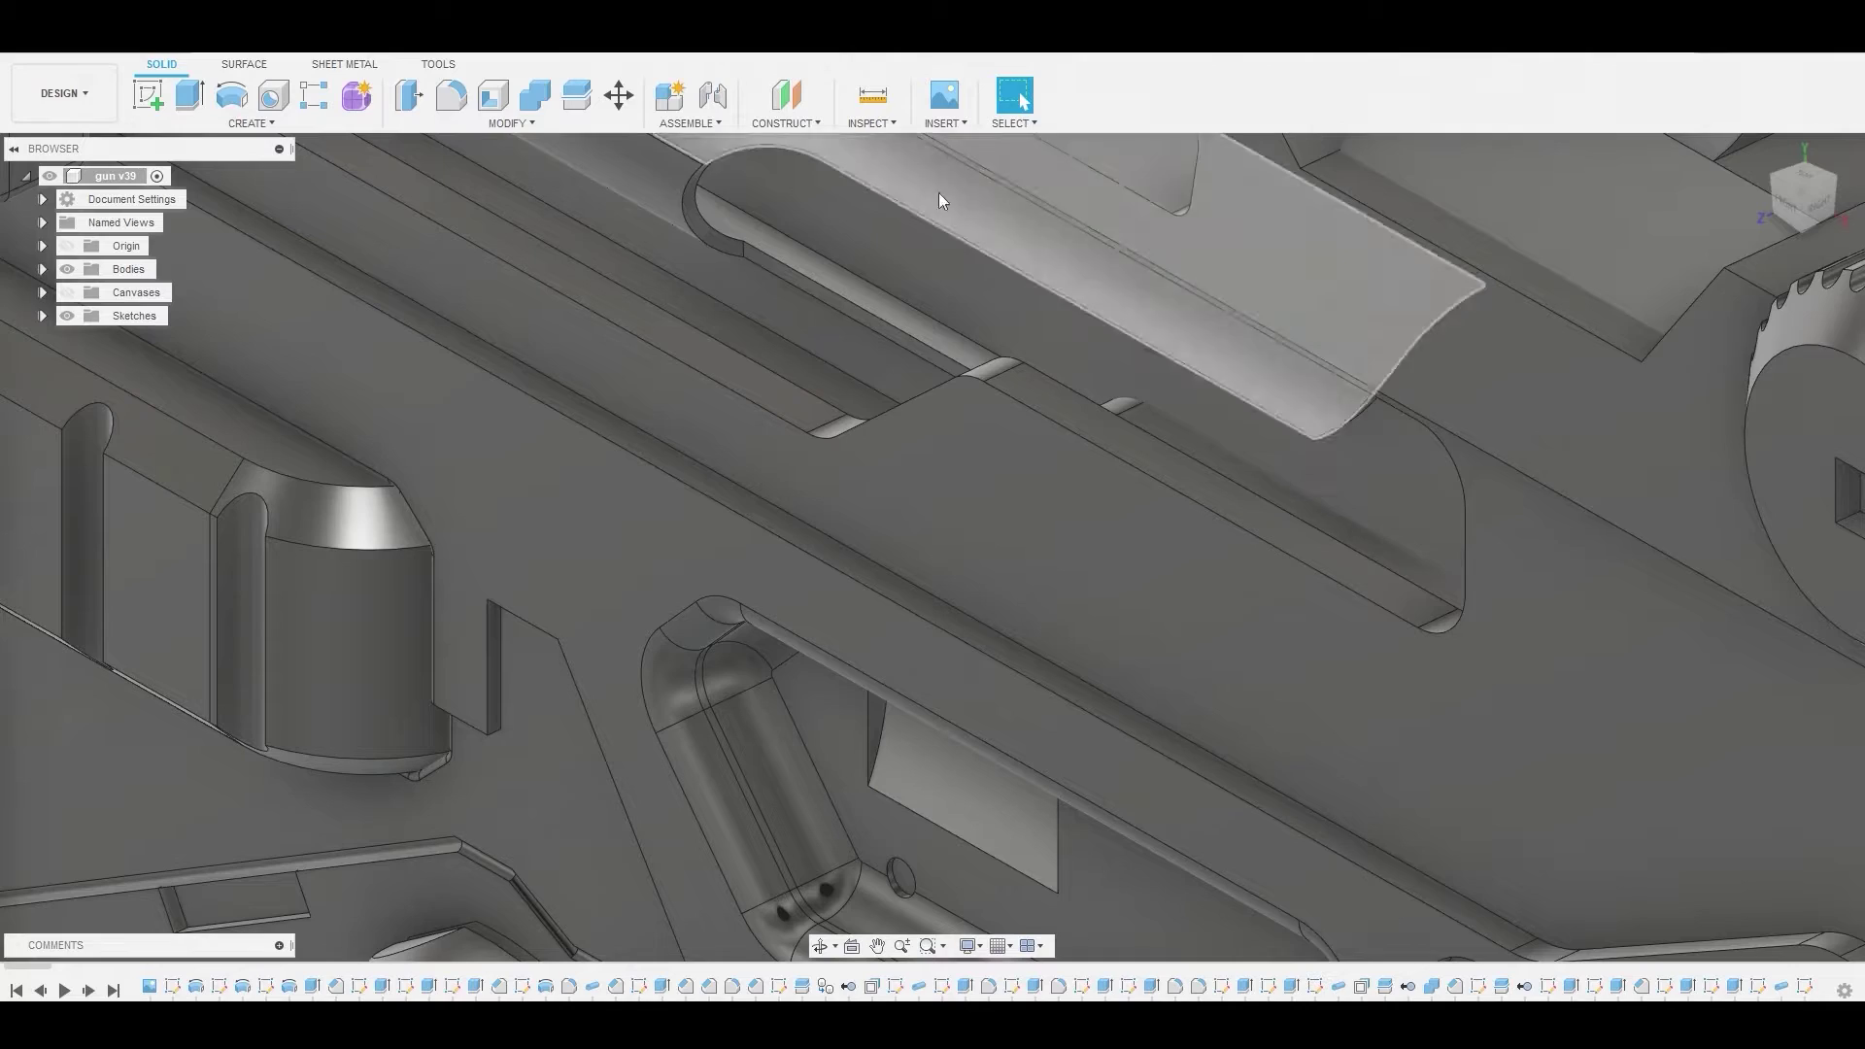
key(f)
click(867, 281)
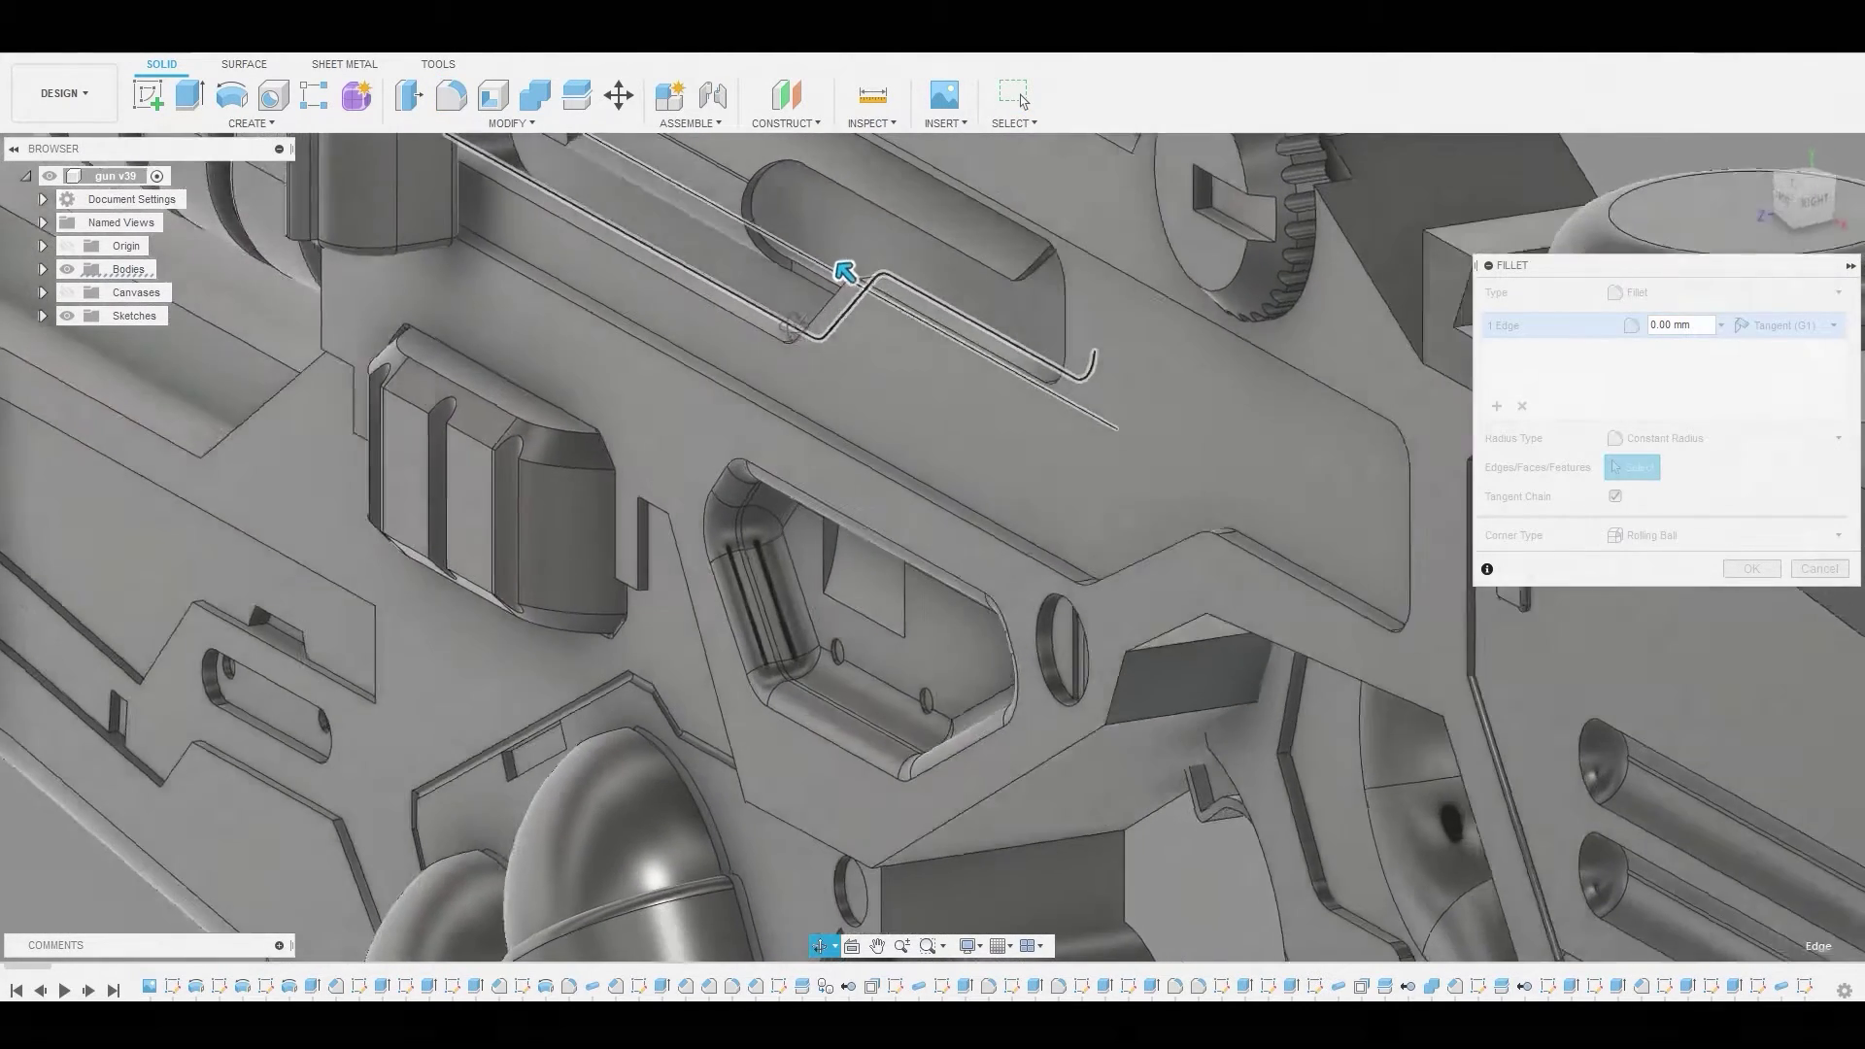
click(818, 281)
drag(838, 263, 816, 248)
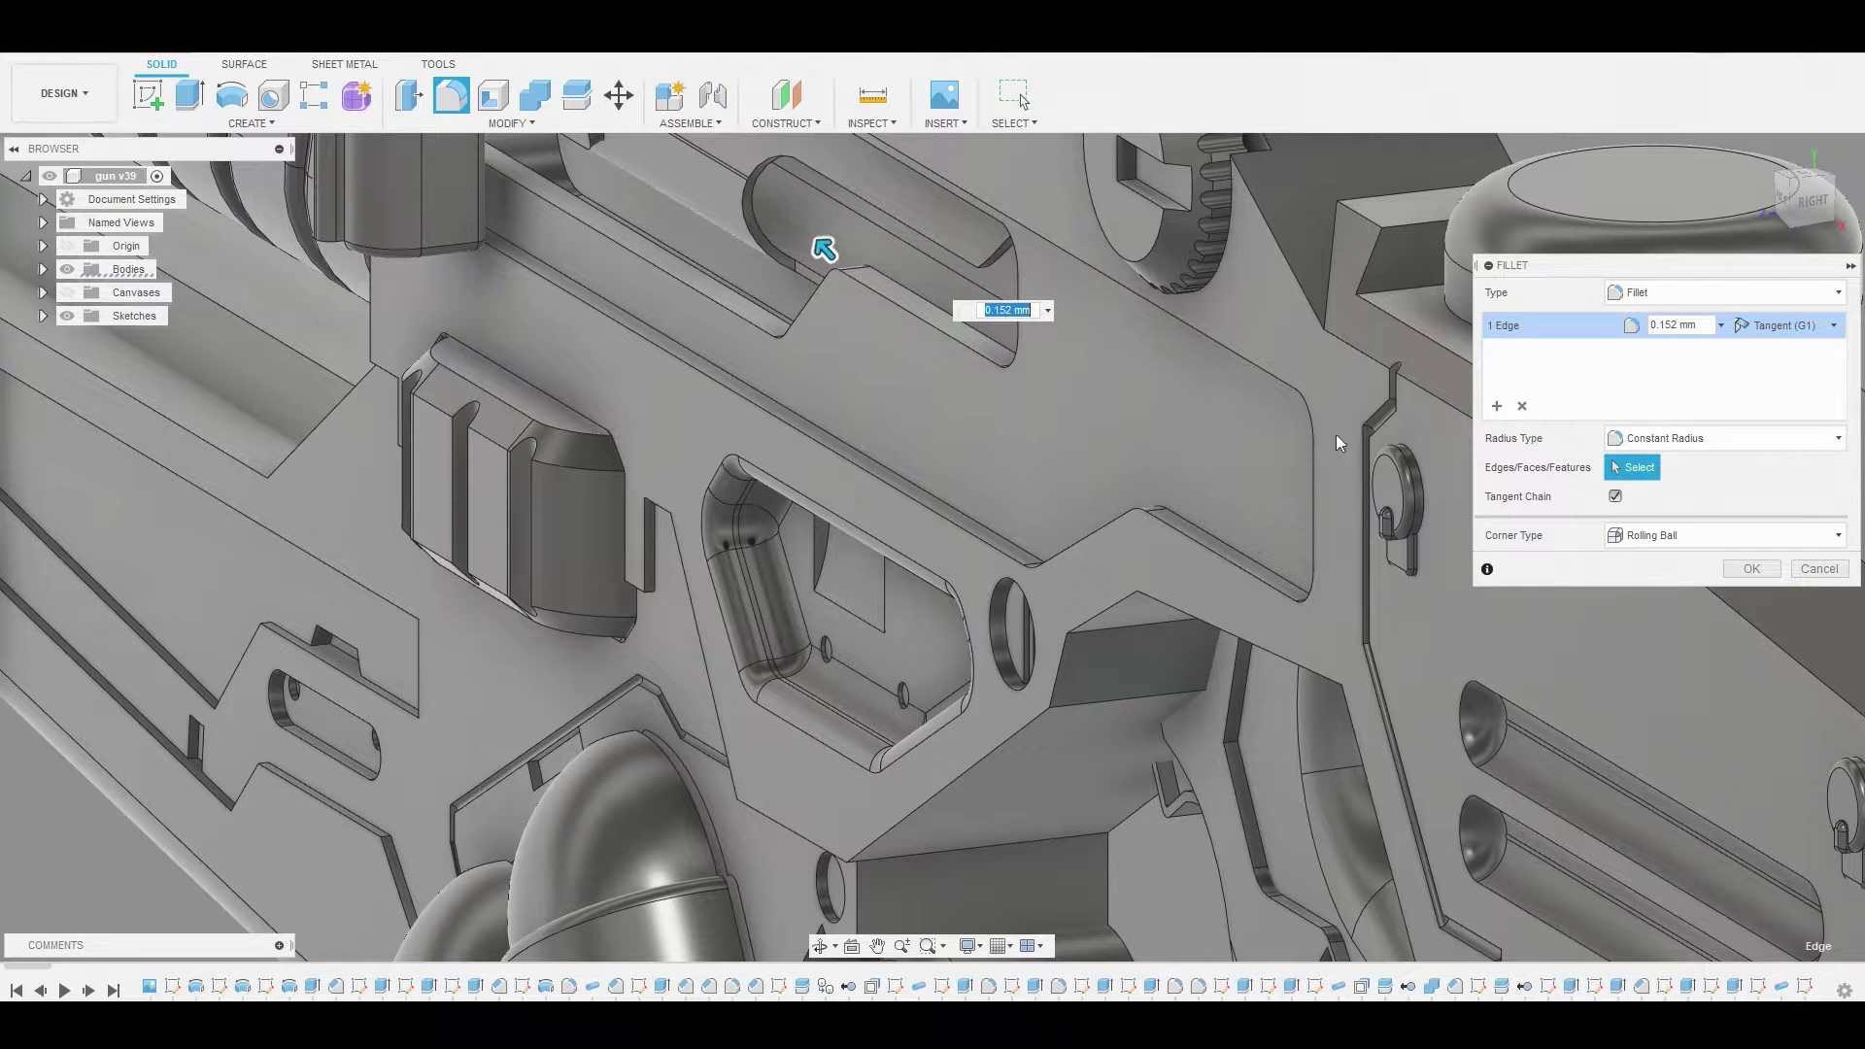
click(1735, 569)
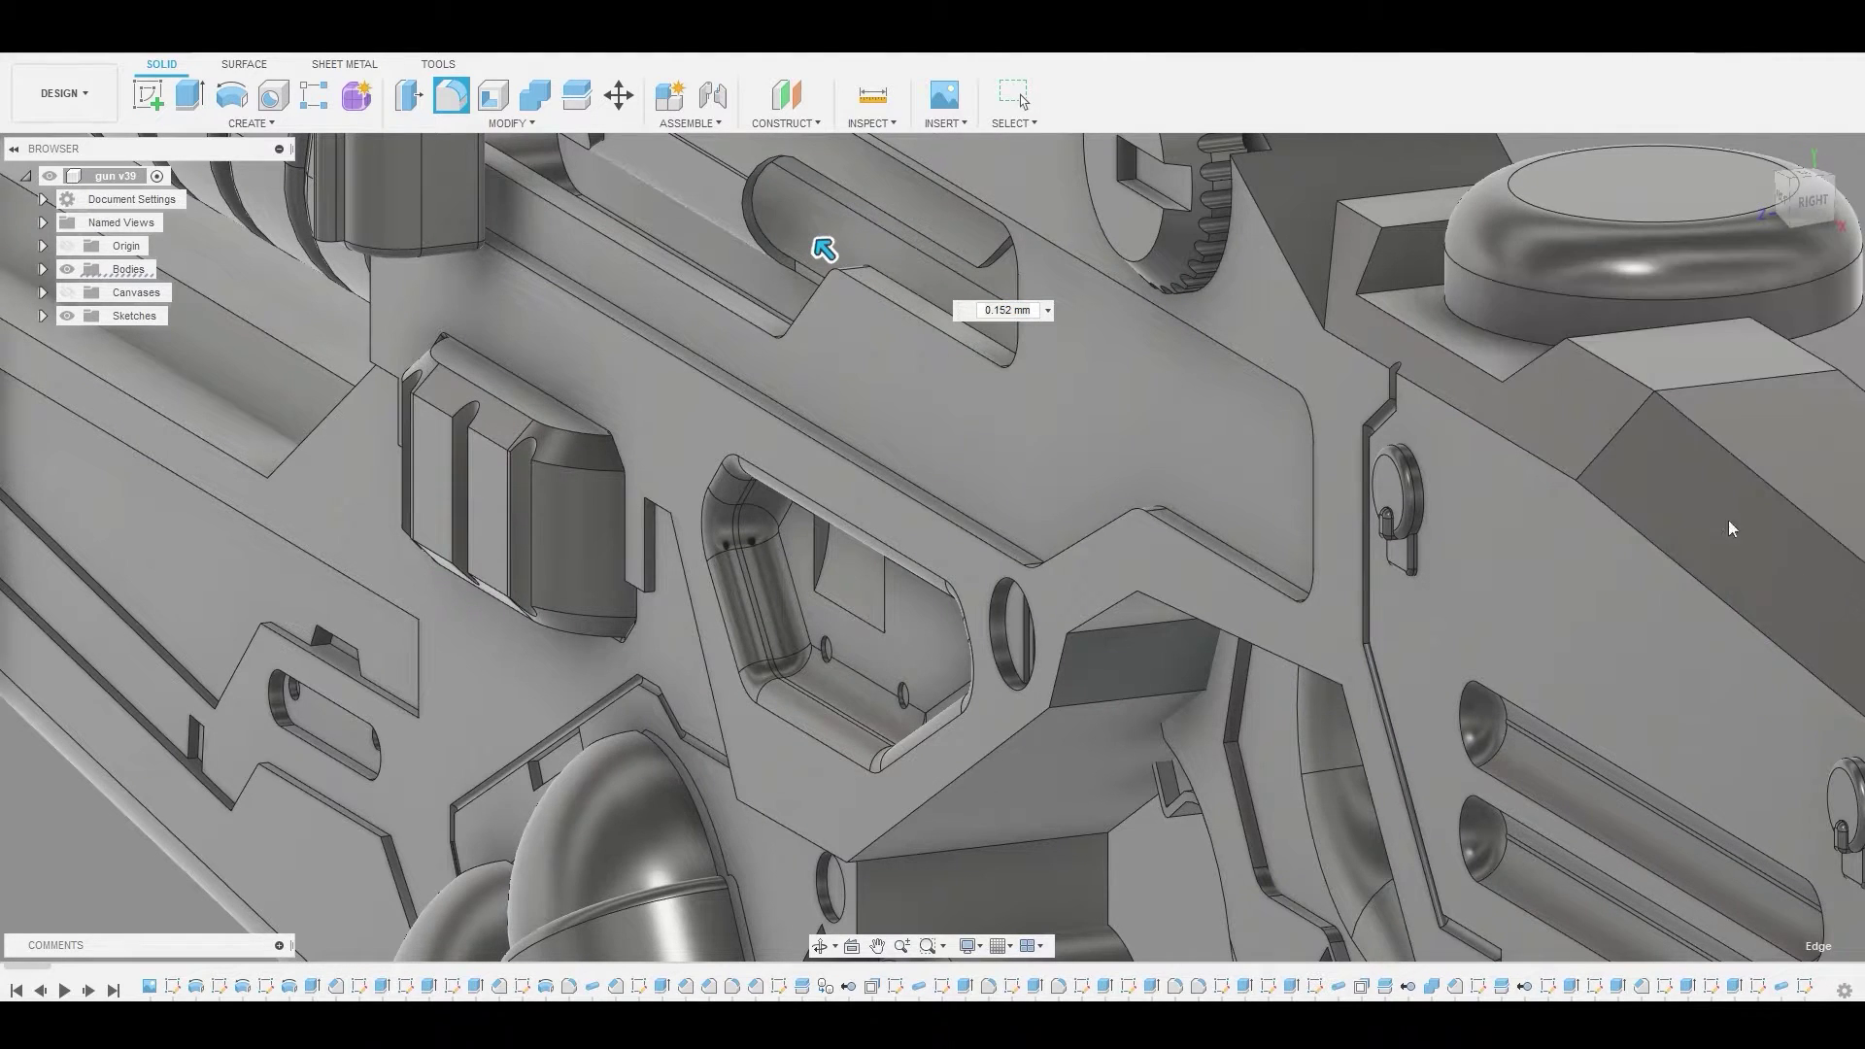
Sketch a long, thin rectangle on the side plate's face, directly above the grooved block, following the reference image
click(1784, 189)
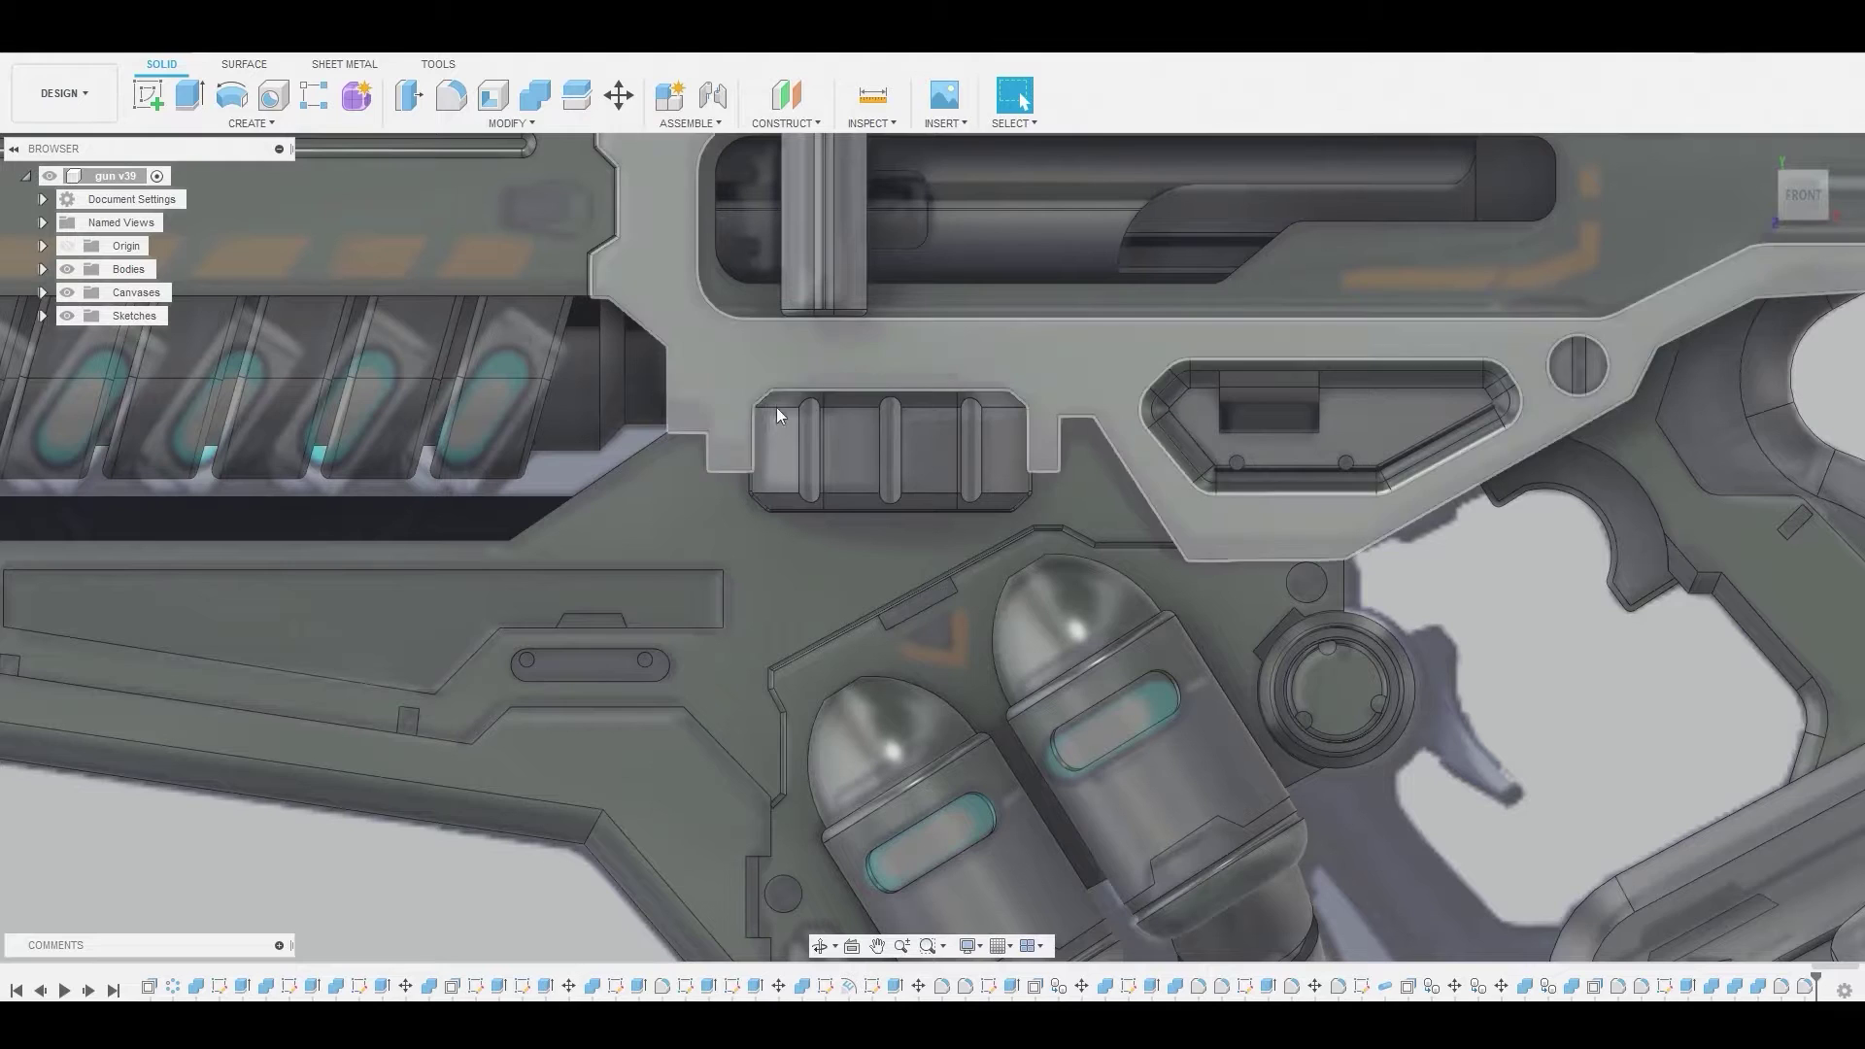
click(836, 369)
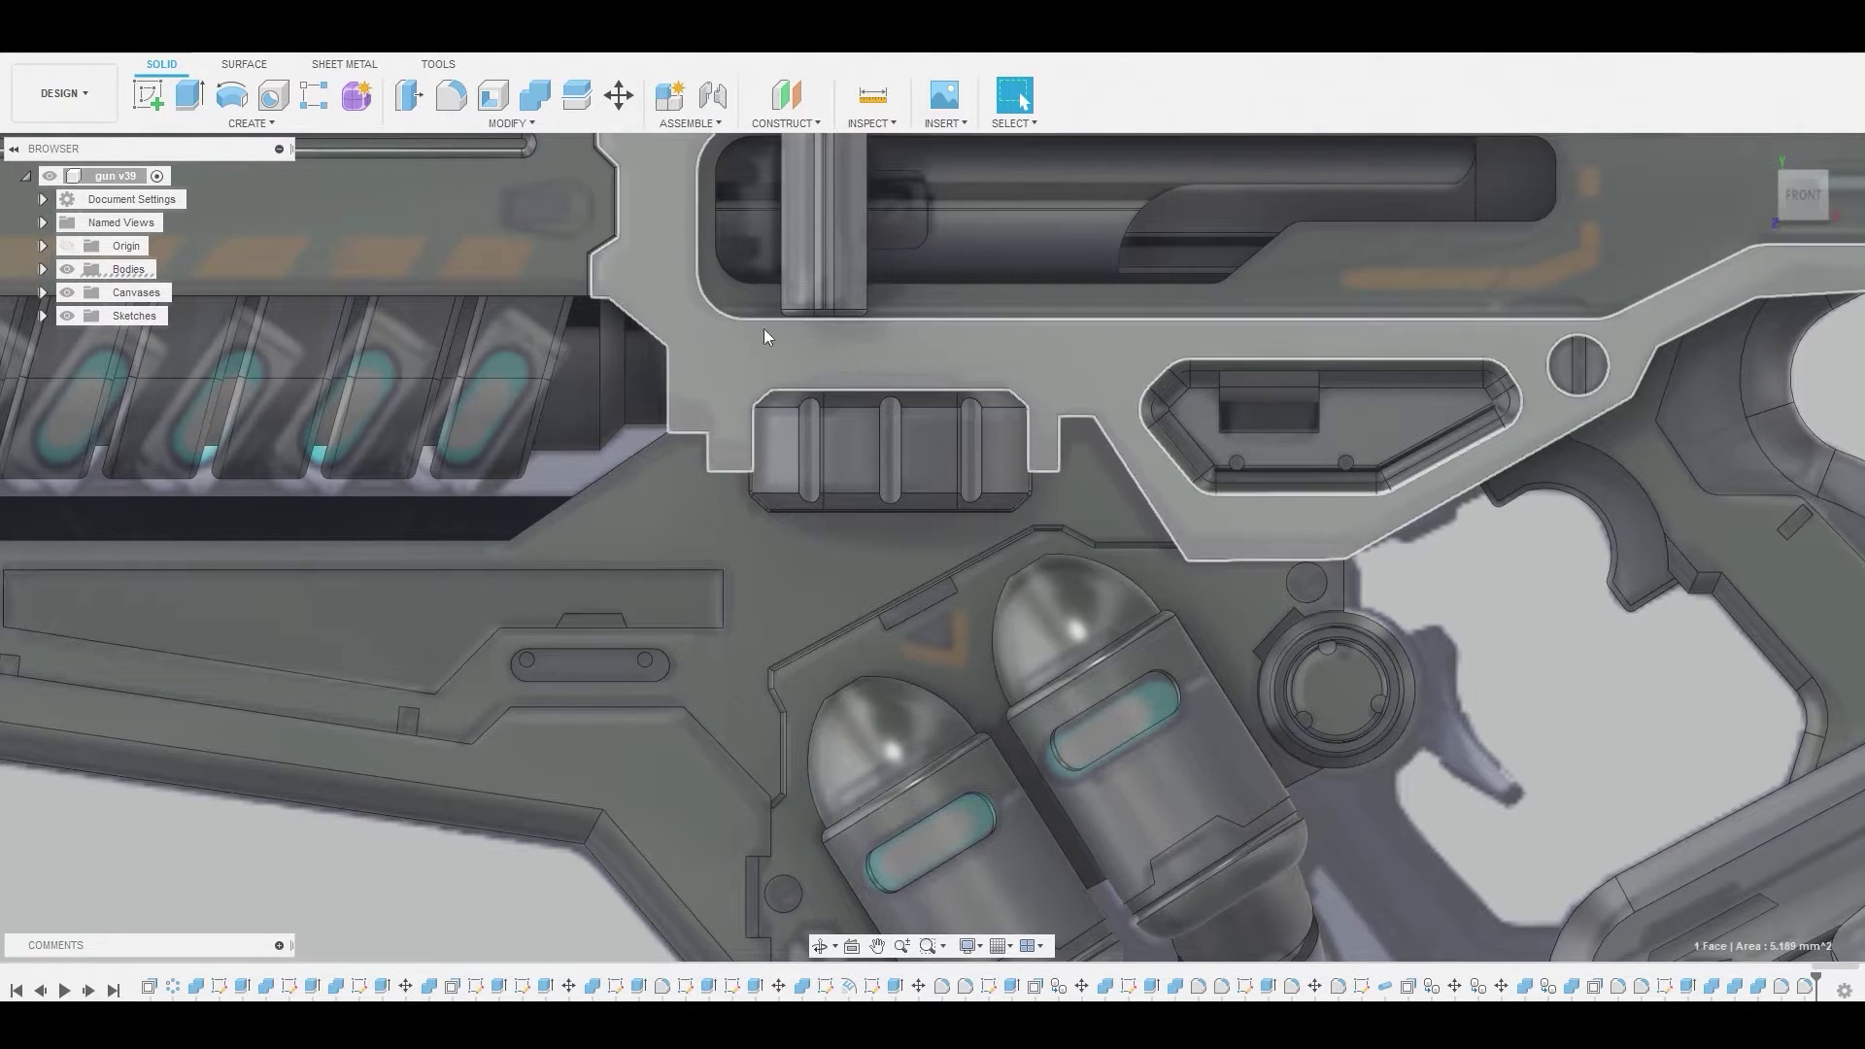
click(147, 97)
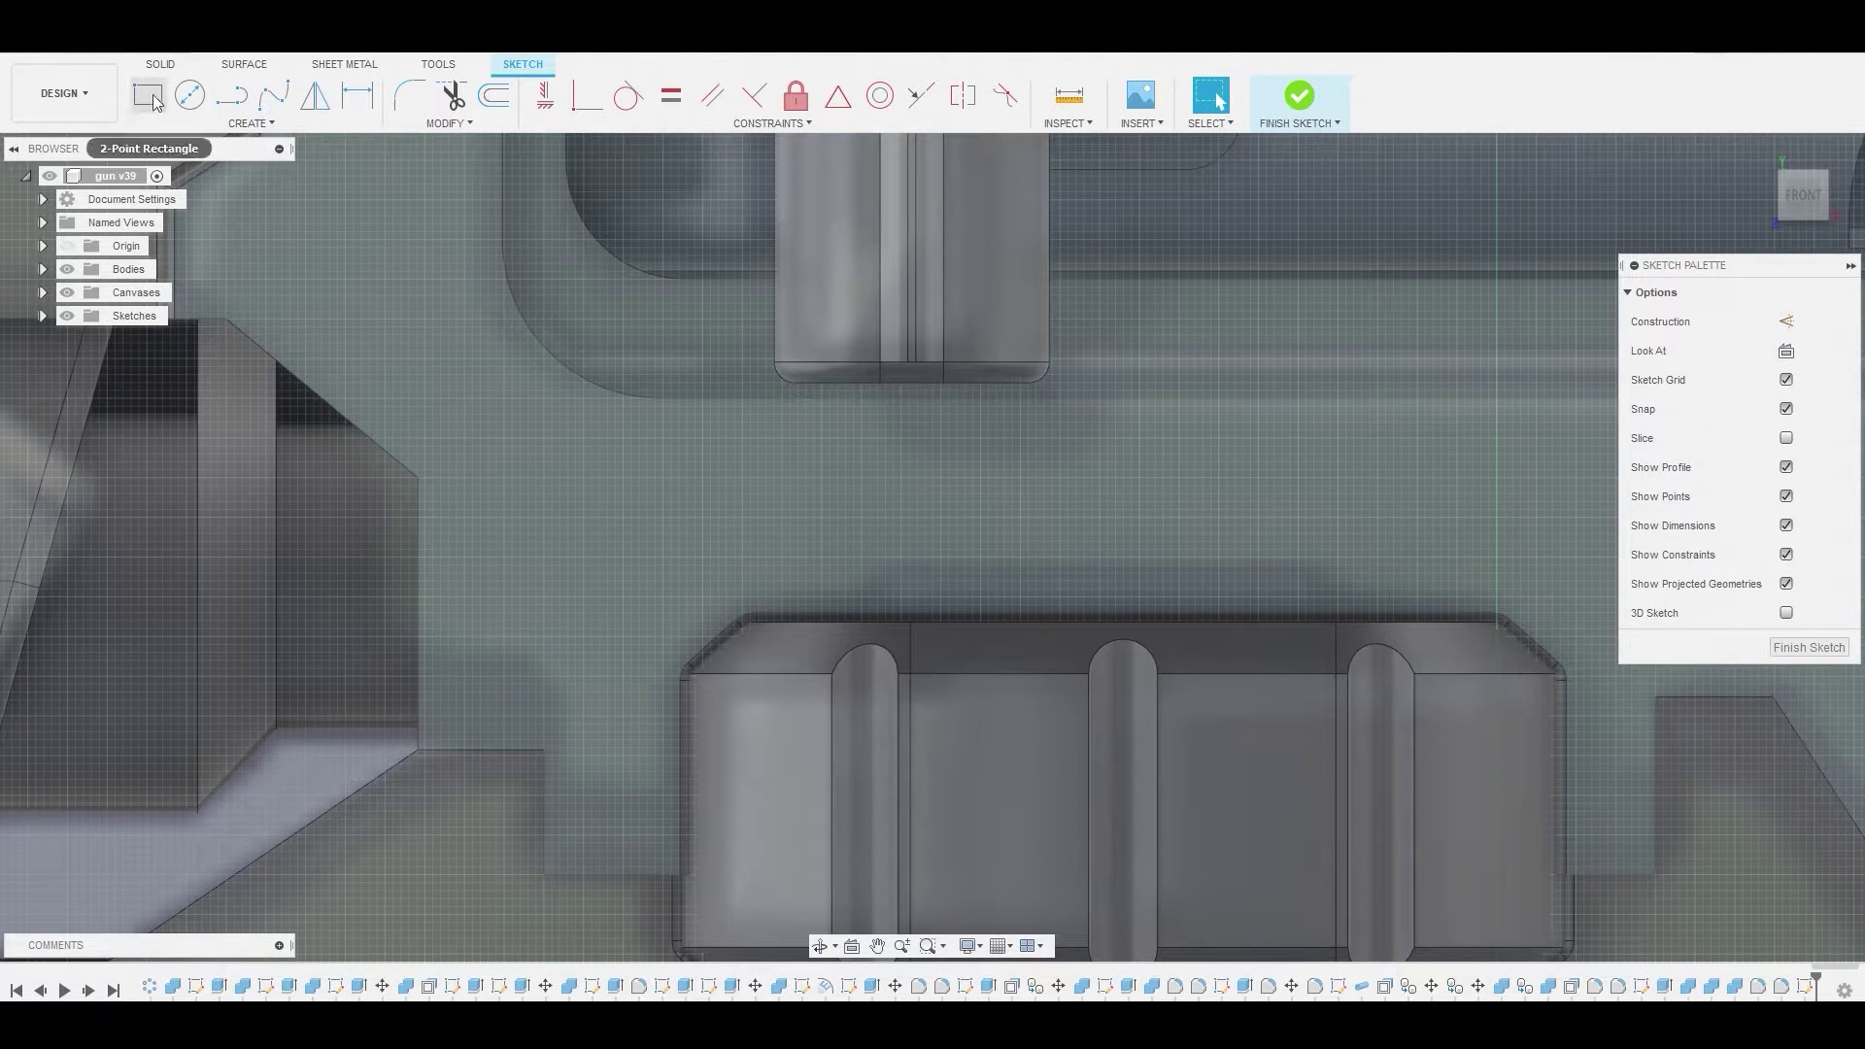
click(148, 97)
scroll(1026, 568, up, 2)
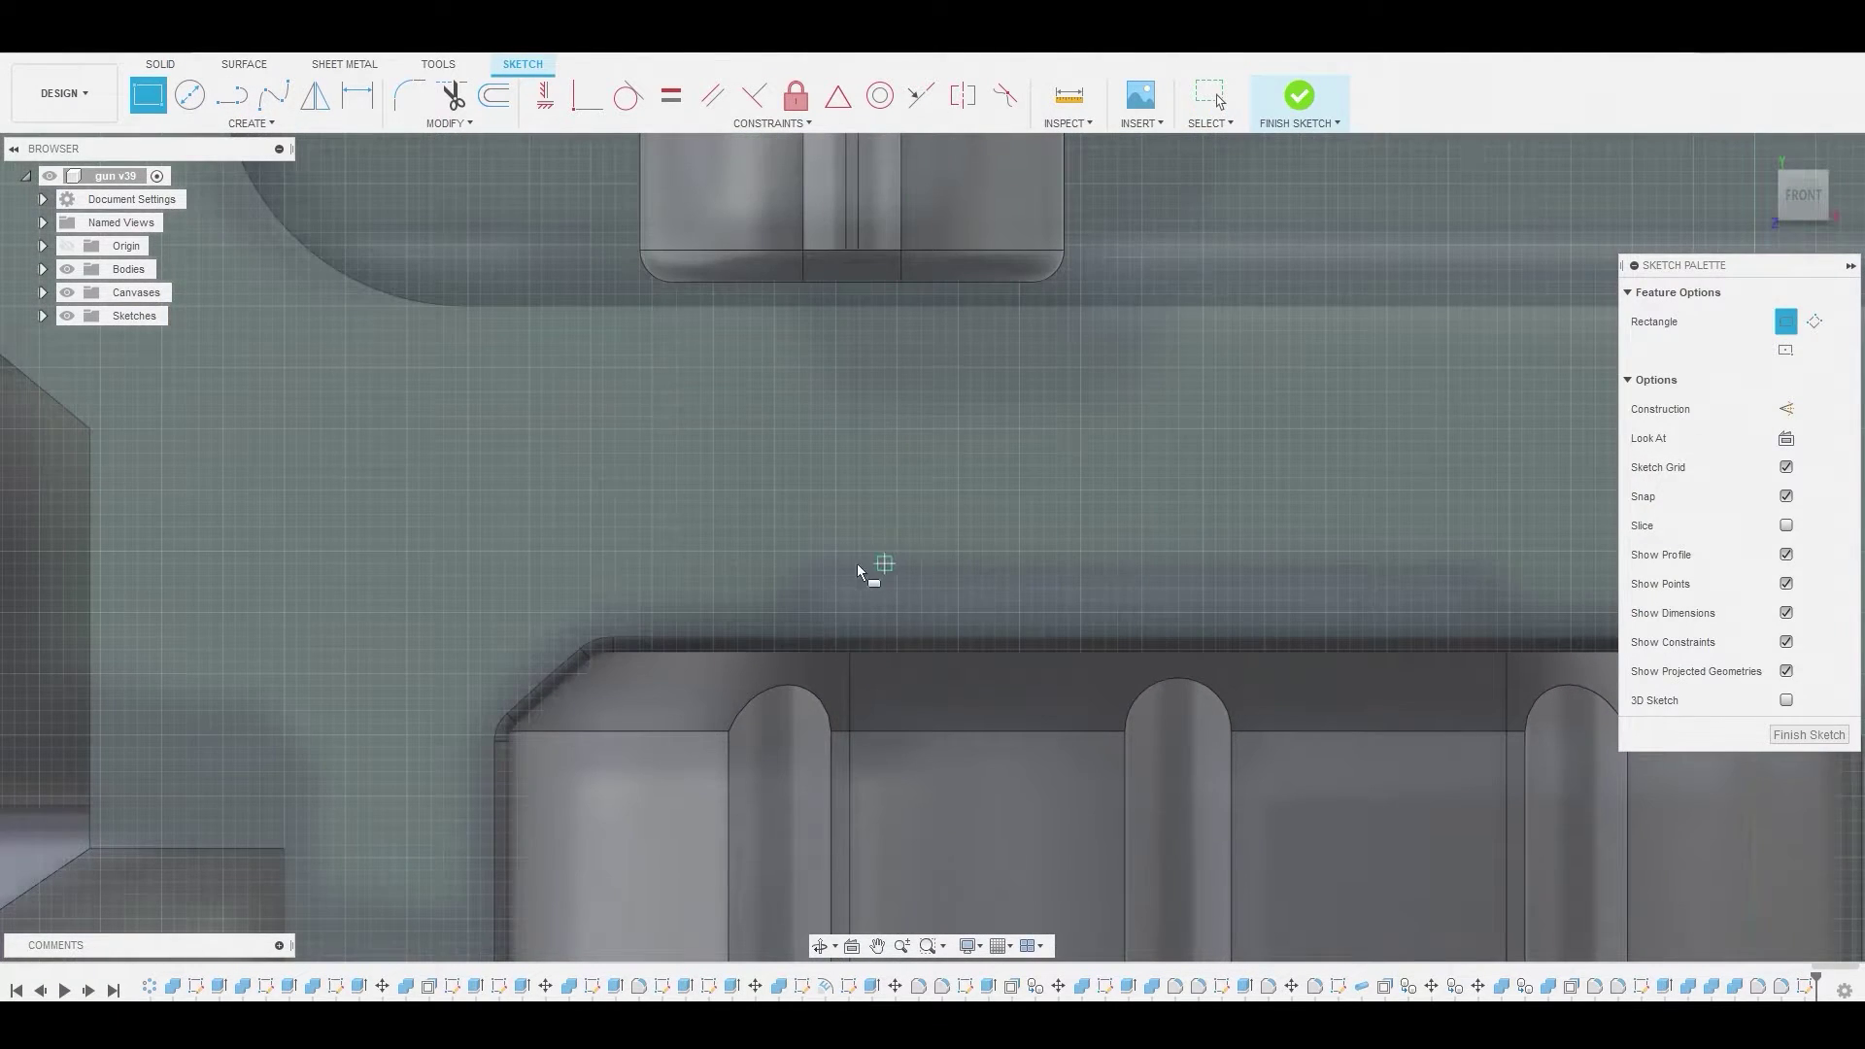
click(800, 563)
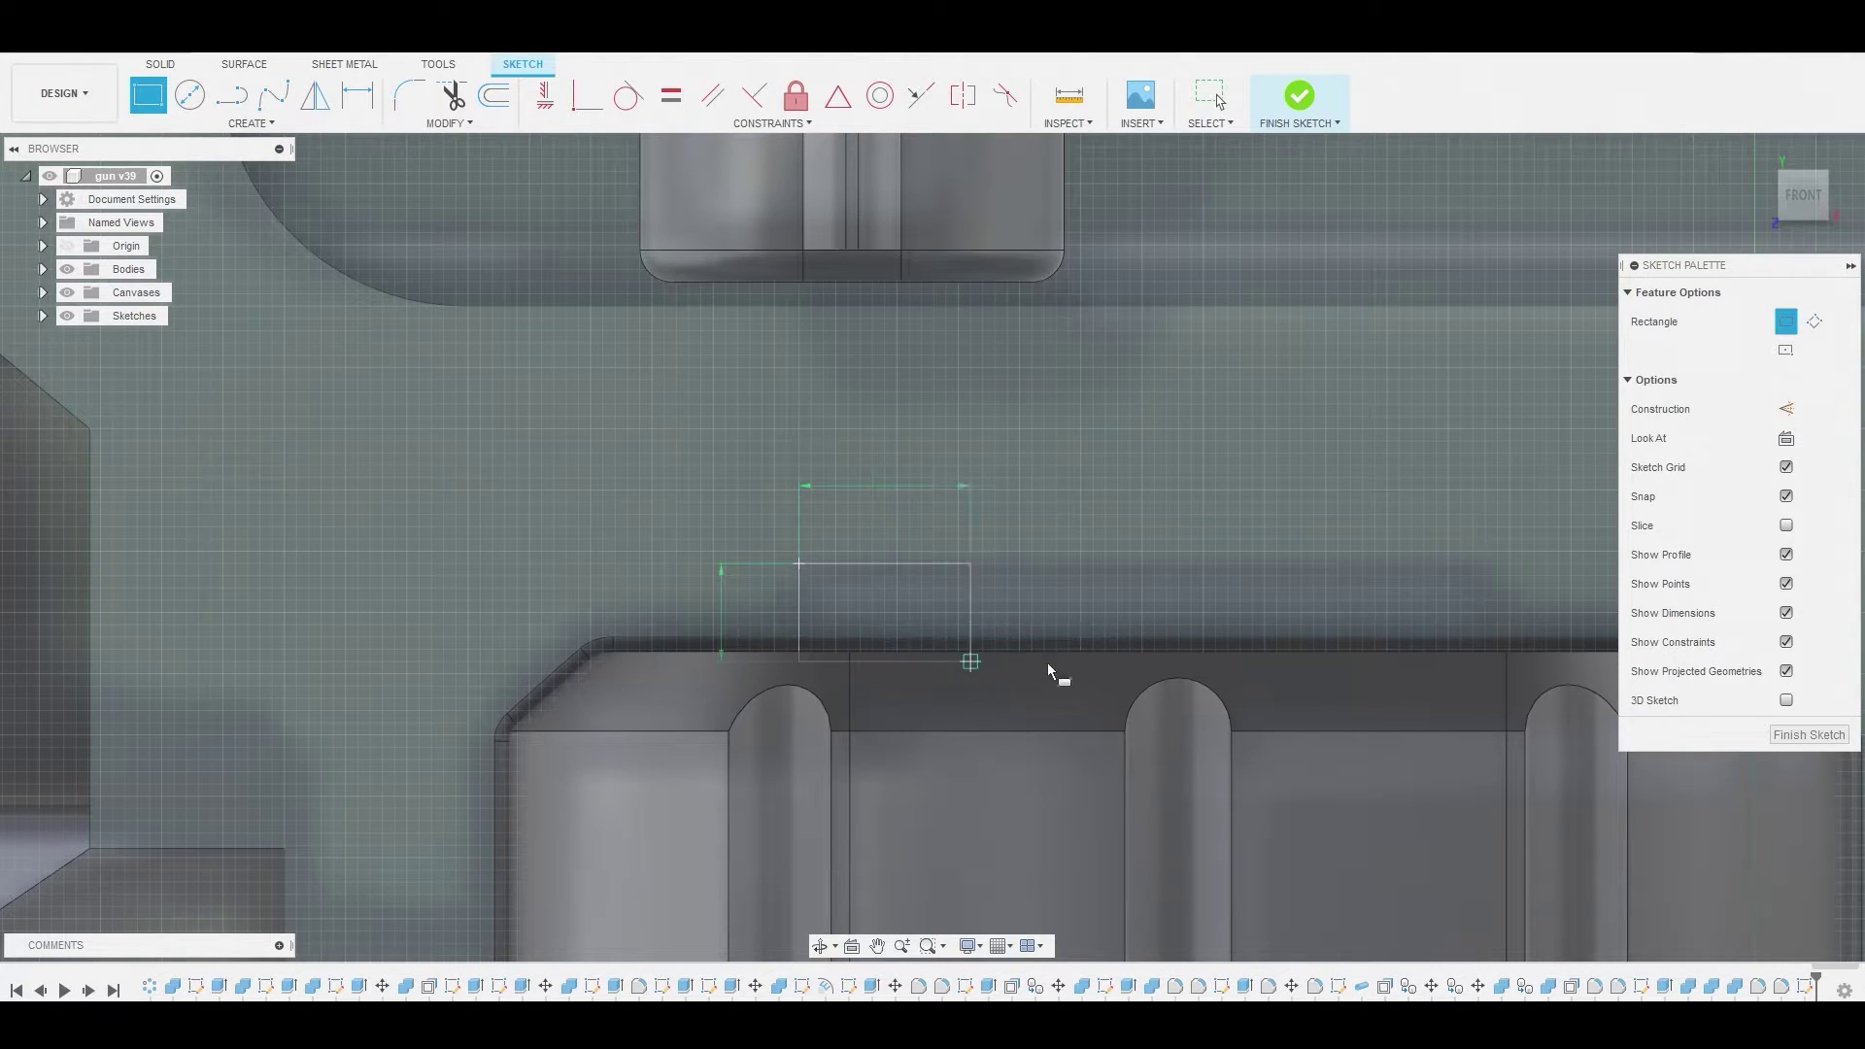
click(1522, 649)
right_click(1349, 580)
key(Escape)
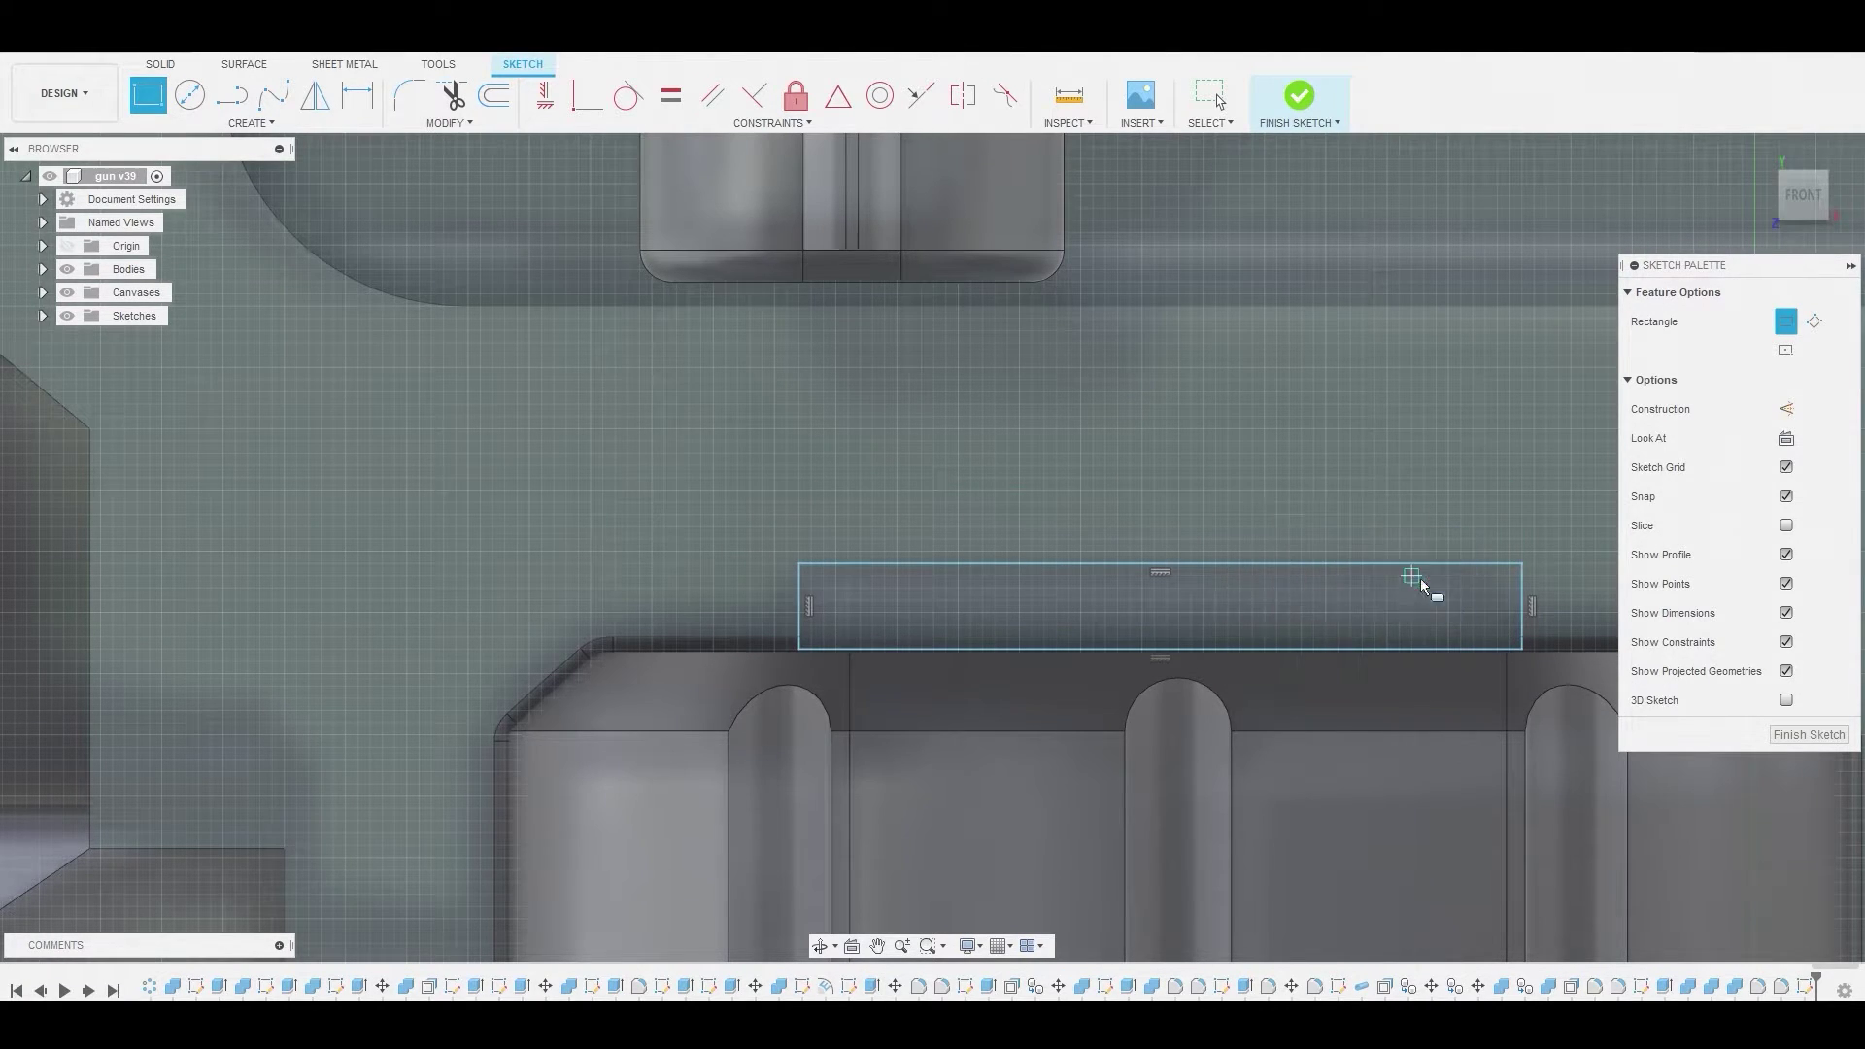
key(Escape)
Extrude the rectangle above the grooved block as a cut 0.06 mm into the side plate
click(1320, 603)
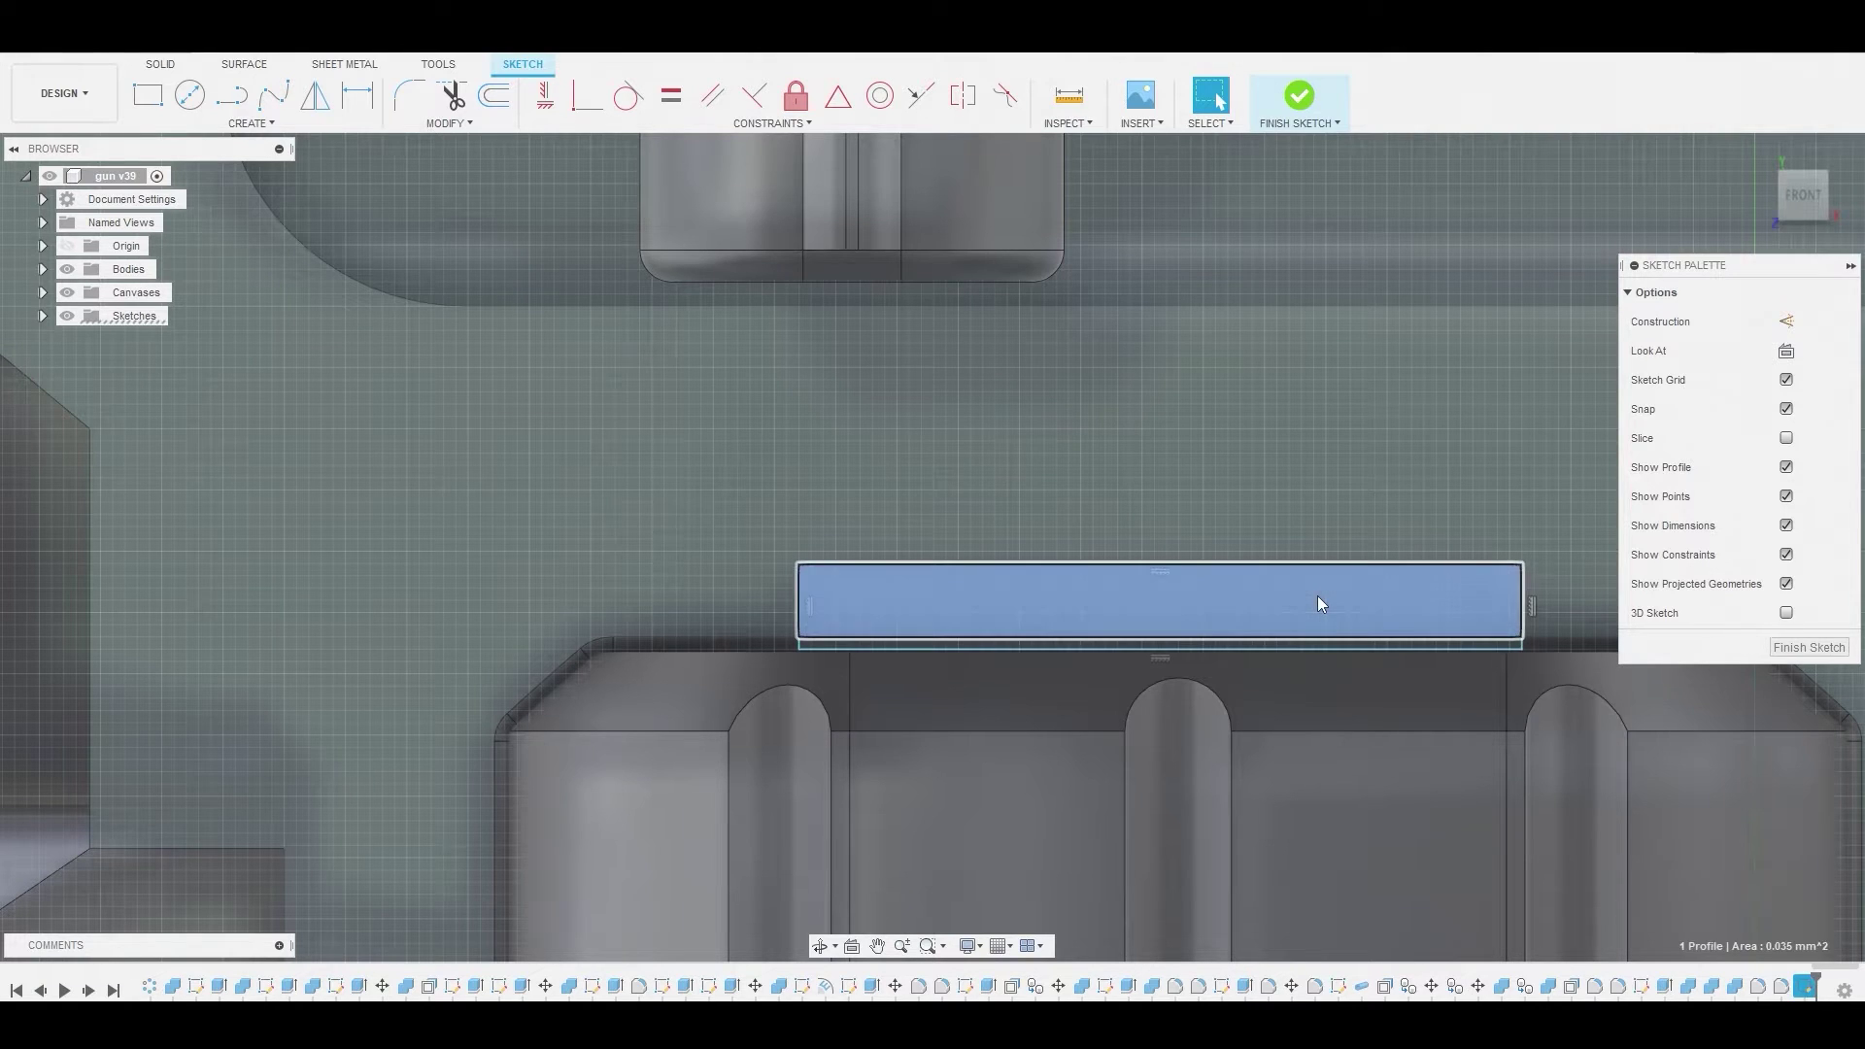
right_click(1265, 602)
click(1131, 573)
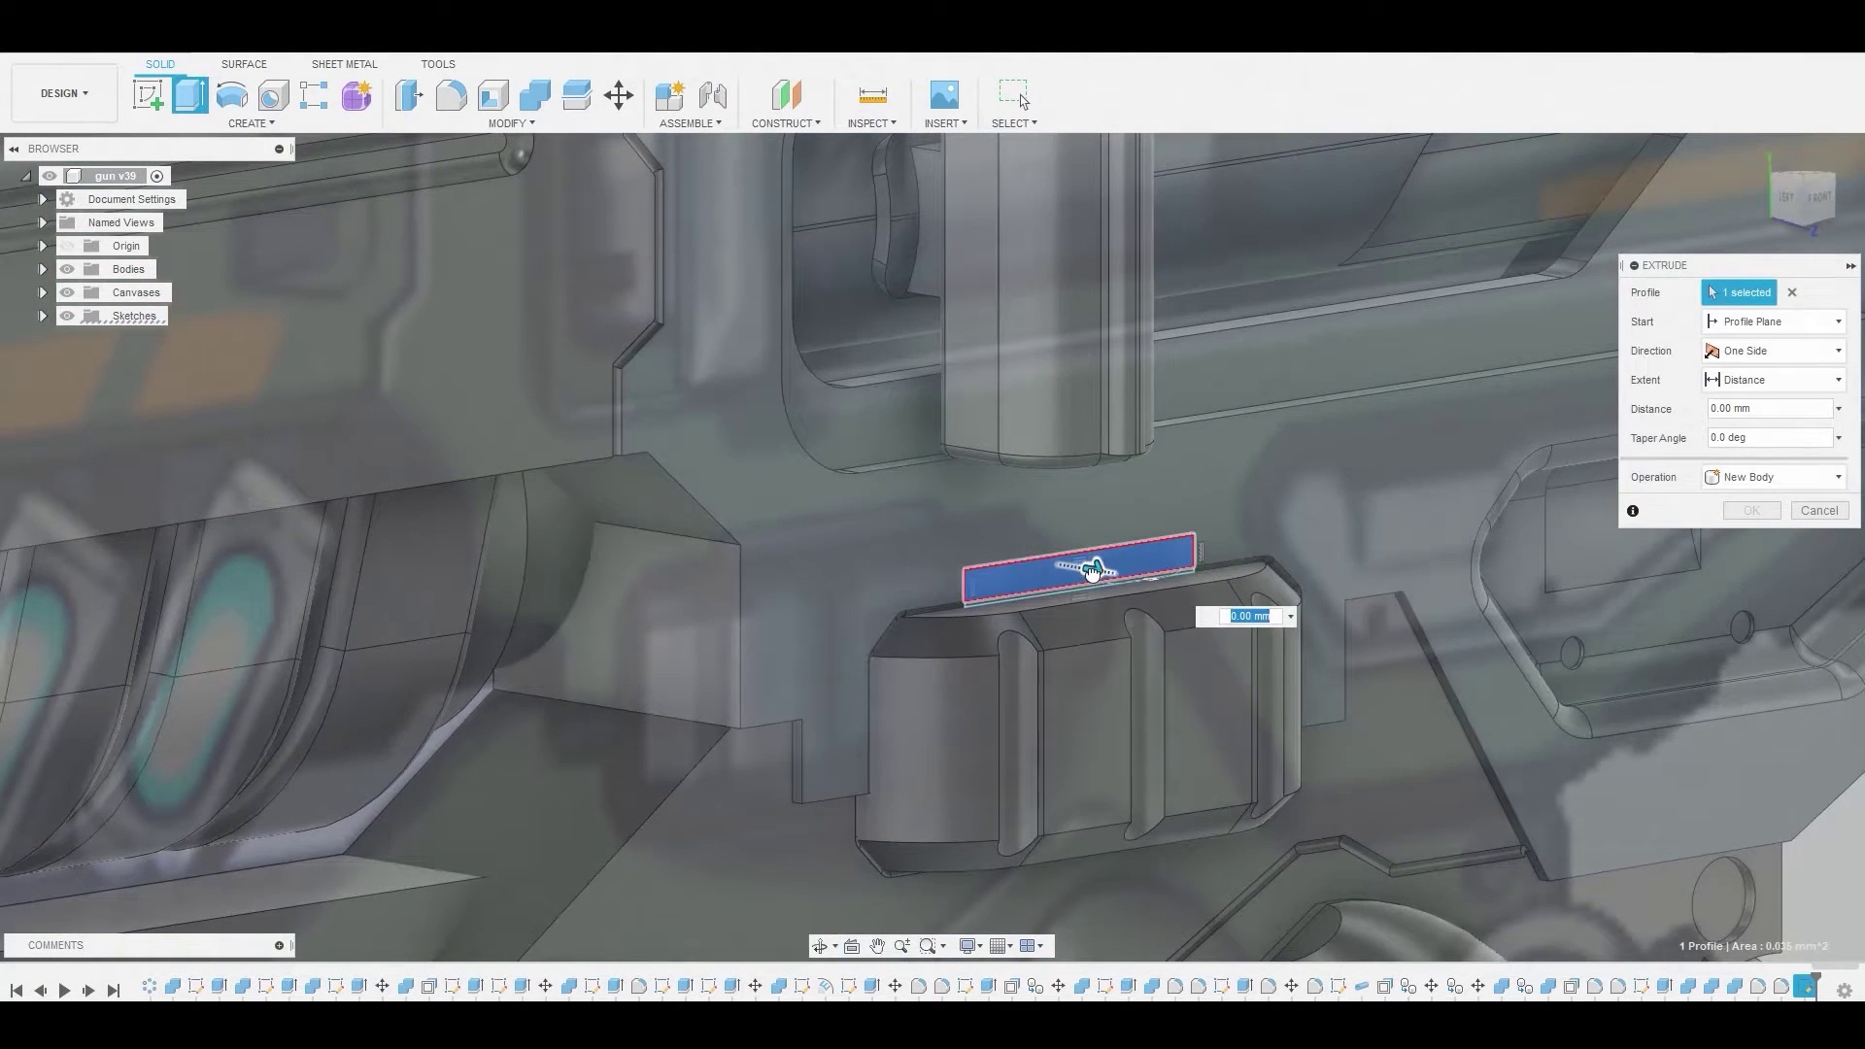
drag(1092, 571, 1072, 569)
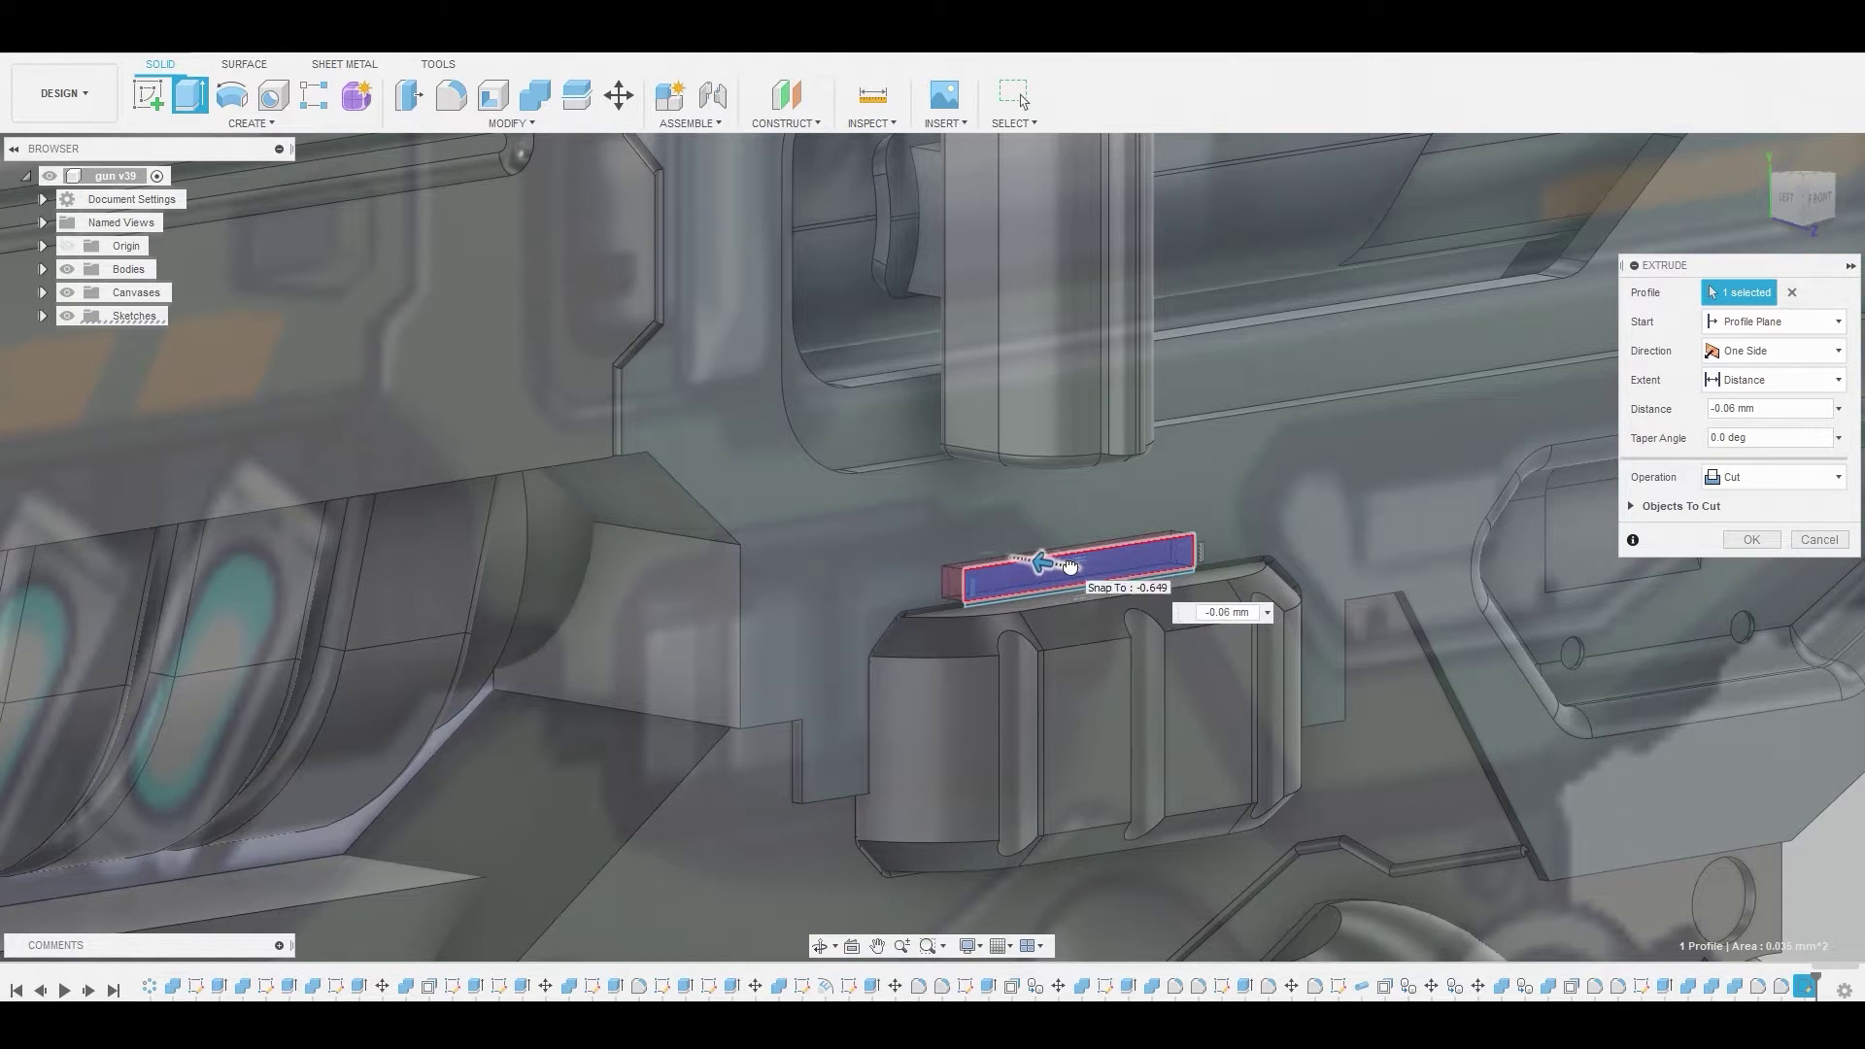
click(1752, 540)
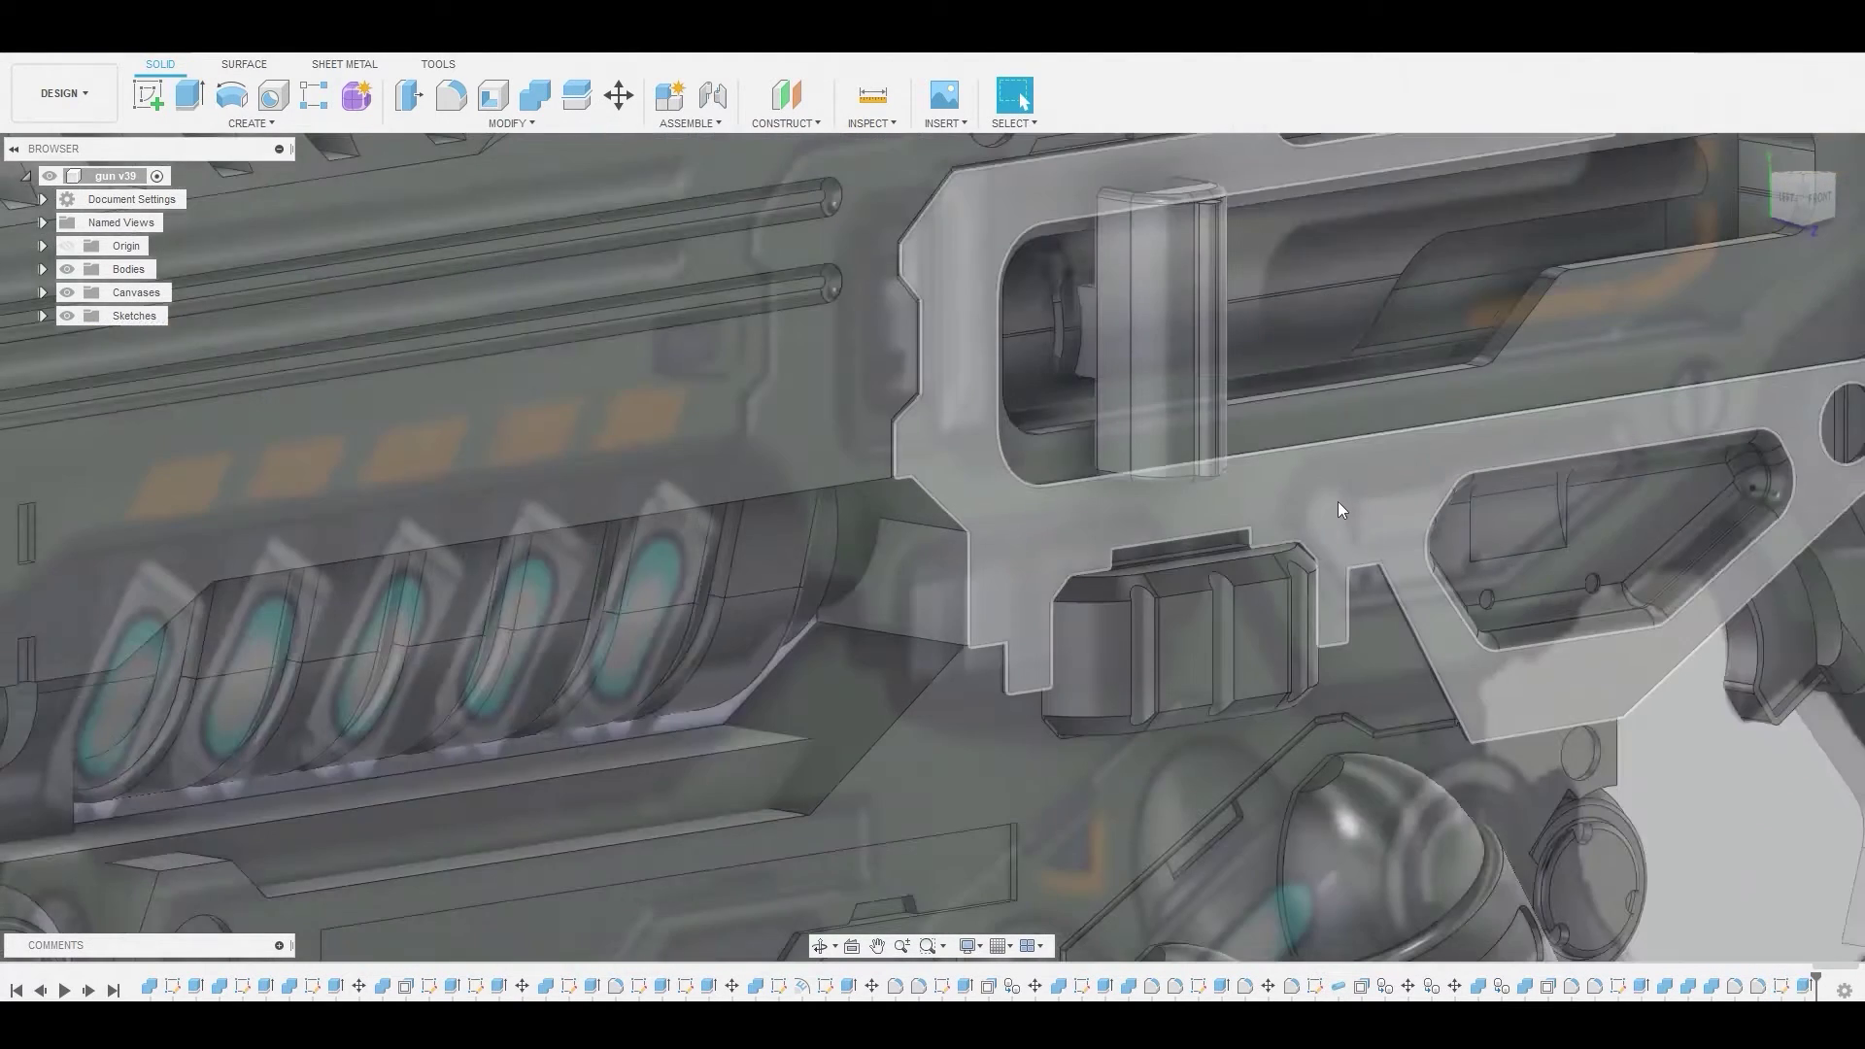
Sketch a centre-diameter circle of about 0.3 mm in the keyhole-shaped recess beside the large slotted pivot, nearly filling its round part
scroll(1349, 484, down, 3)
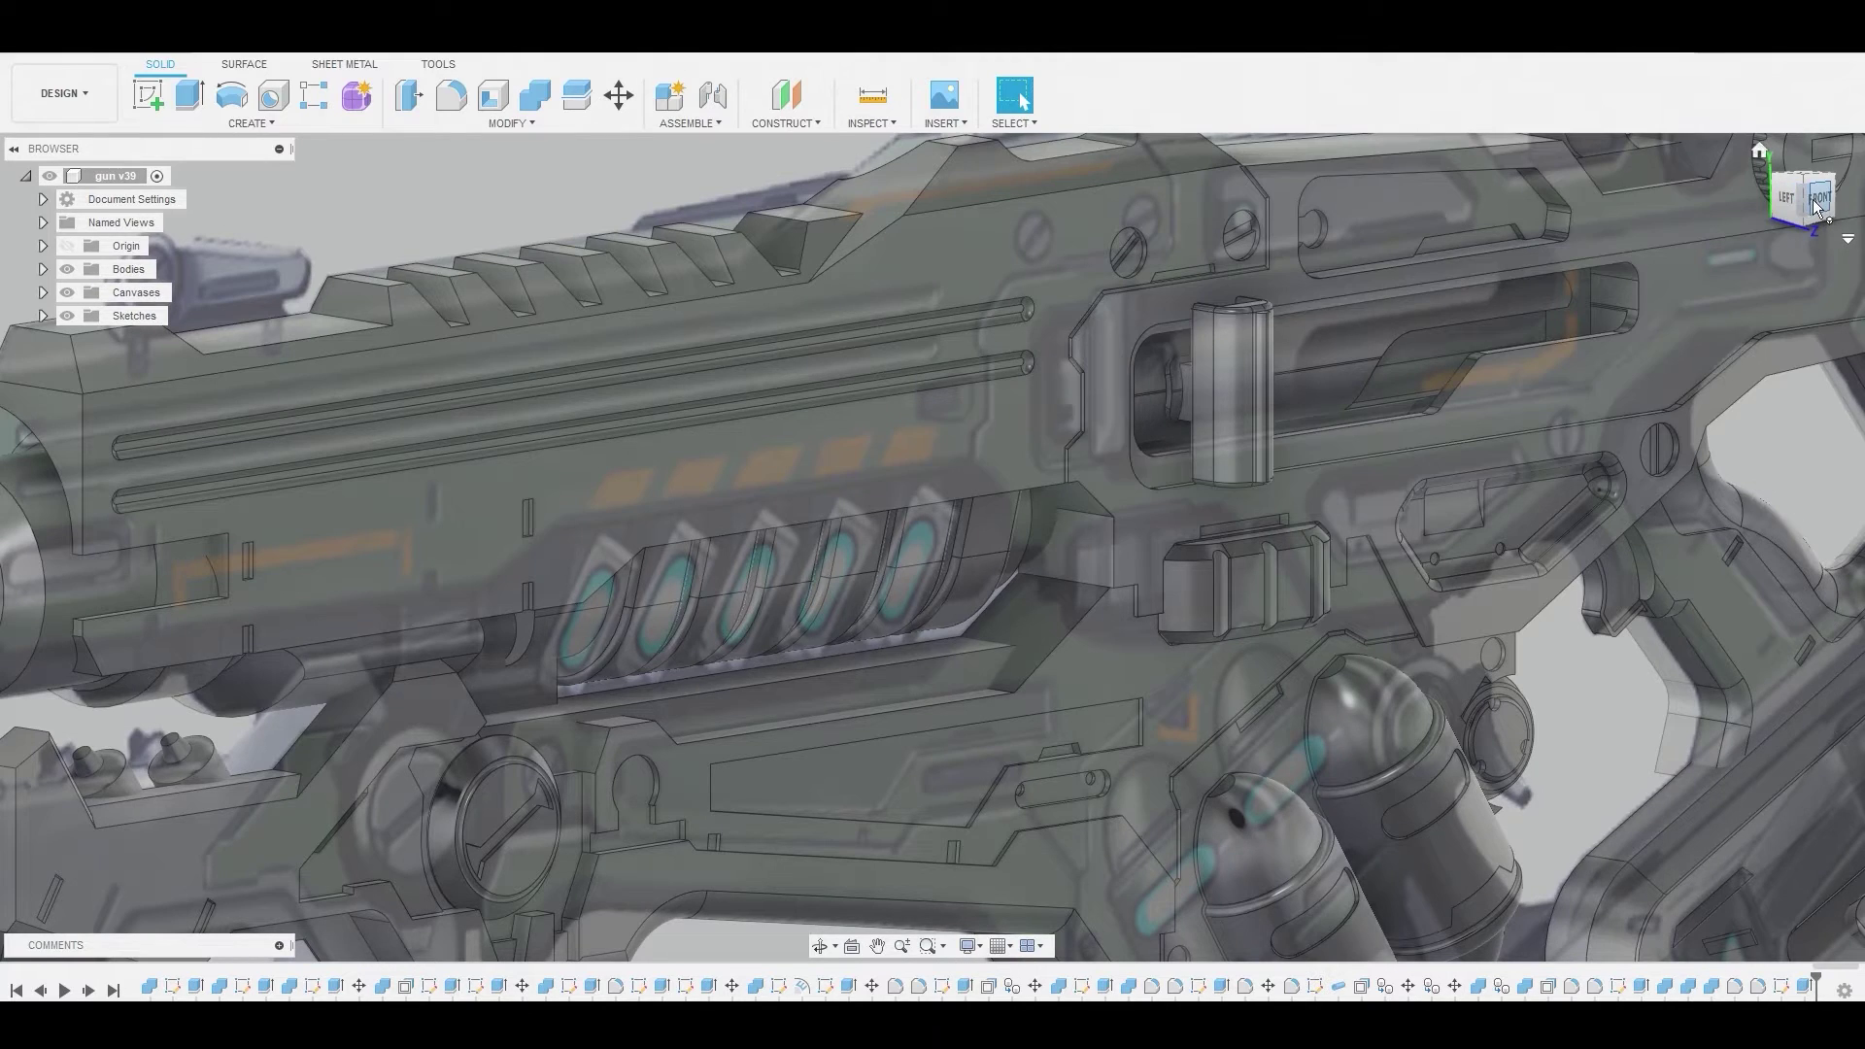
click(1802, 198)
middle_drag(1384, 671, 1228, 657)
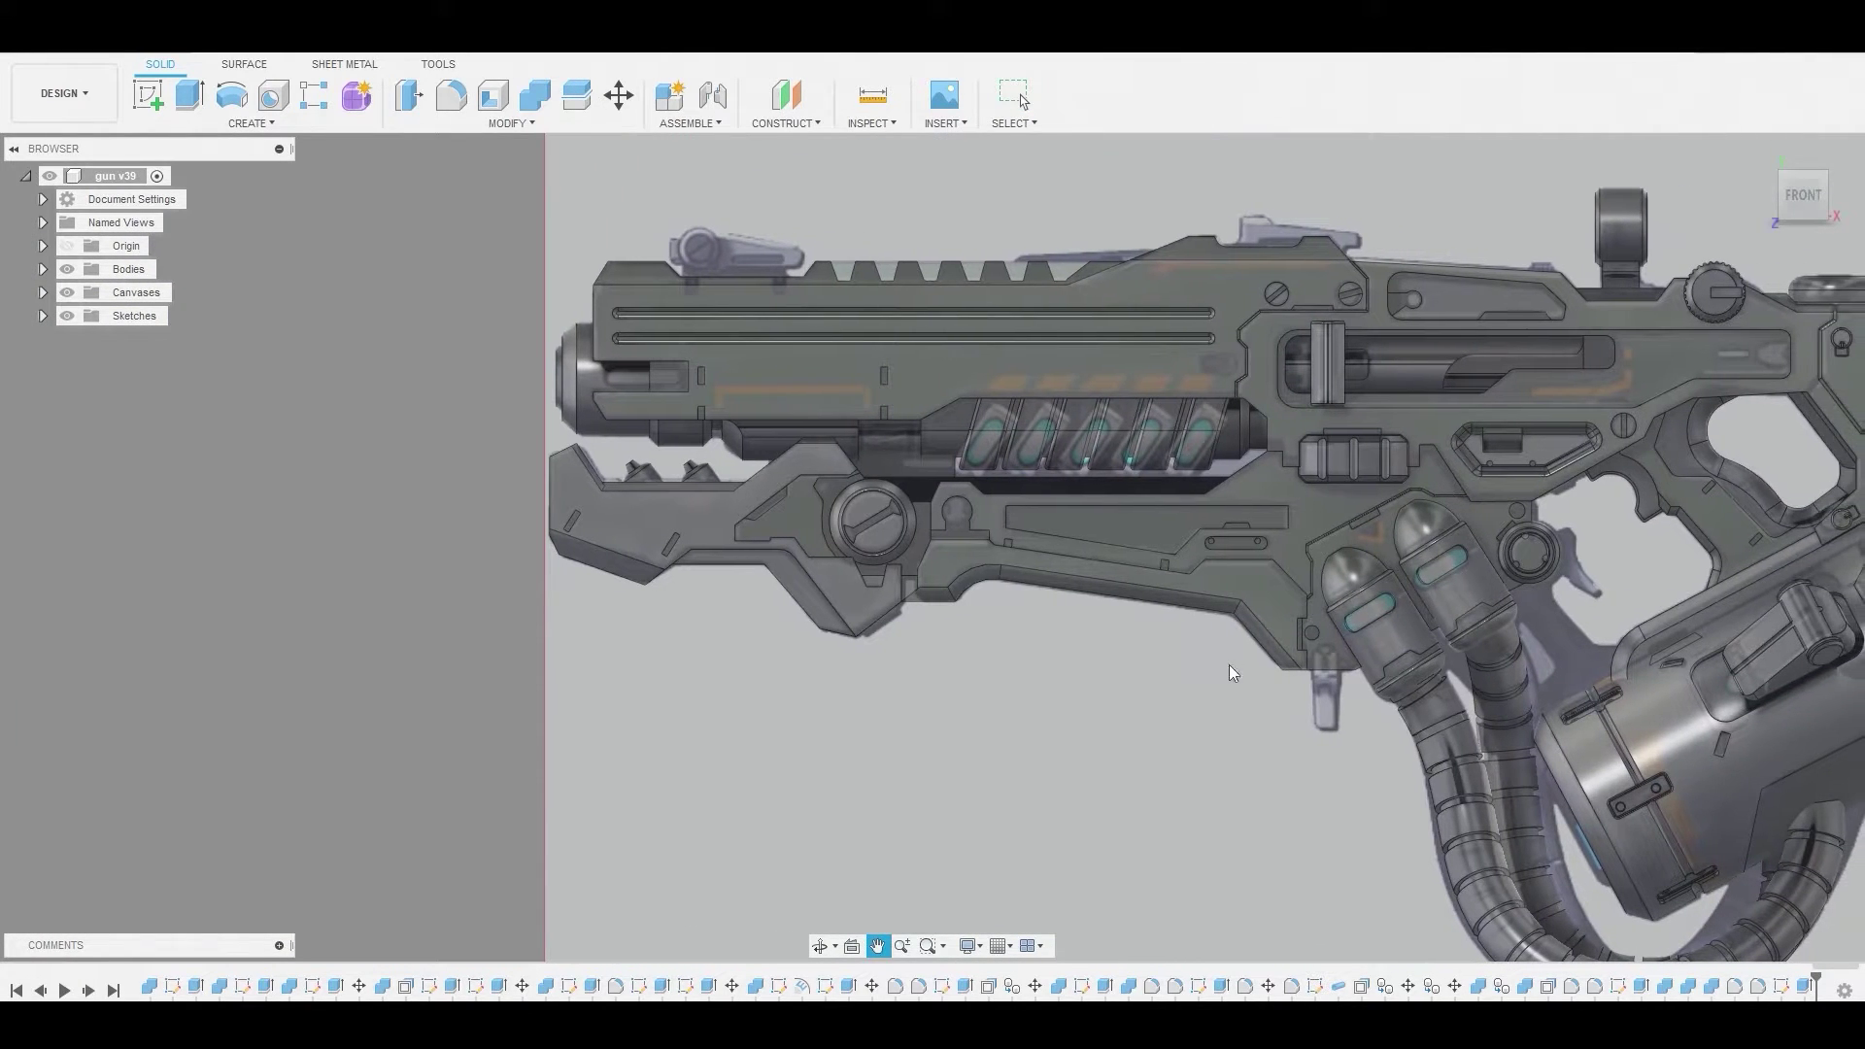
scroll(971, 524, up, 5)
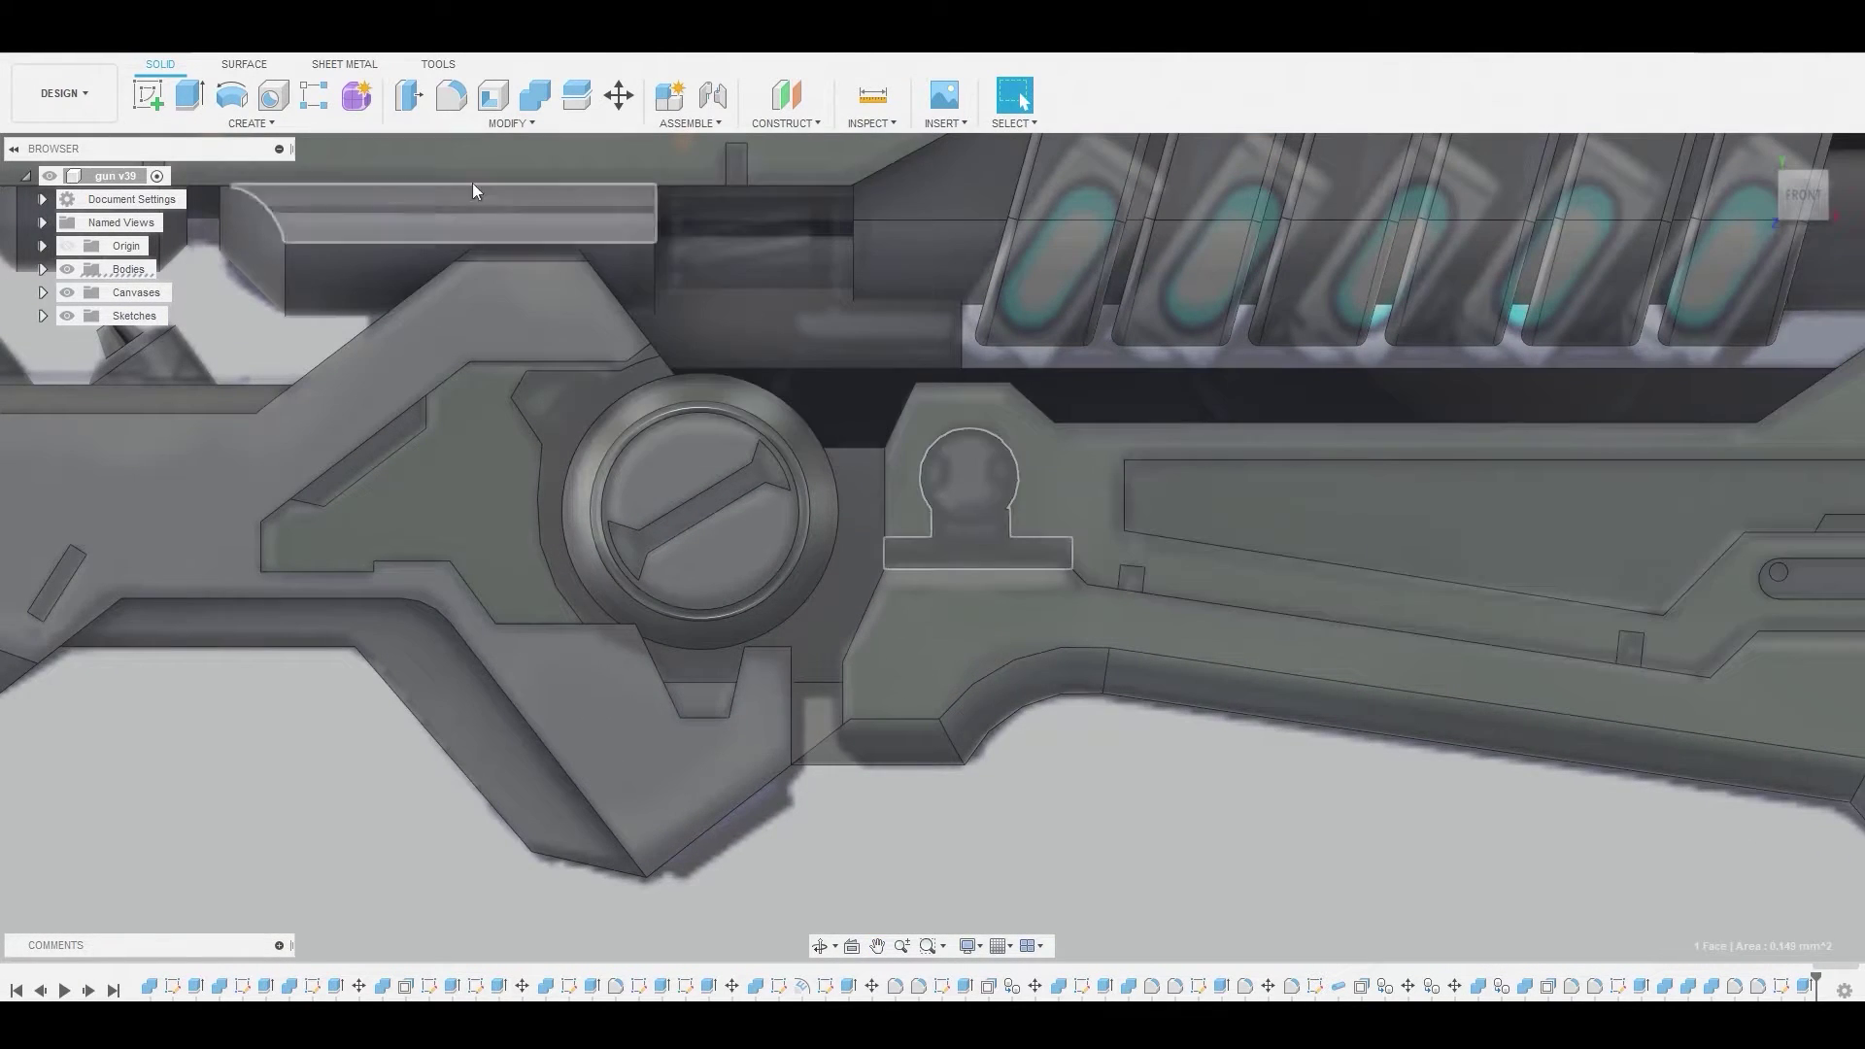
click(150, 97)
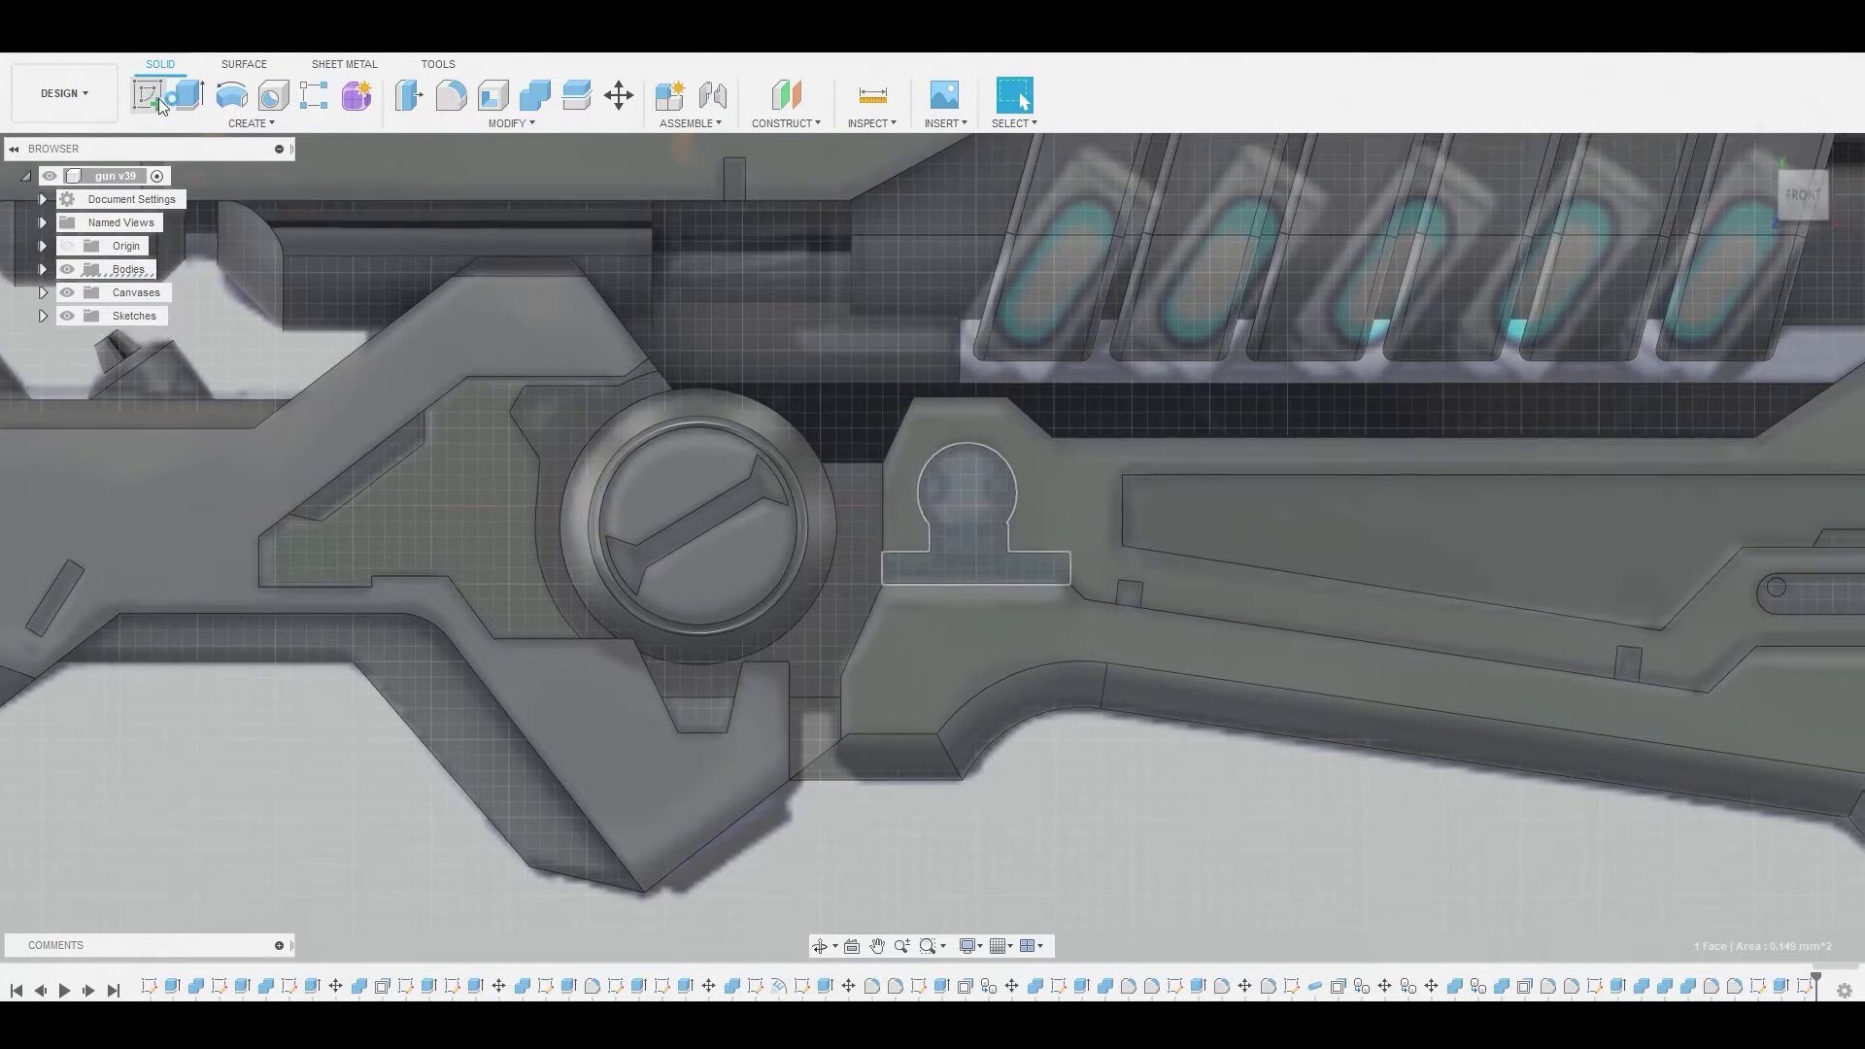
click(911, 527)
click(190, 95)
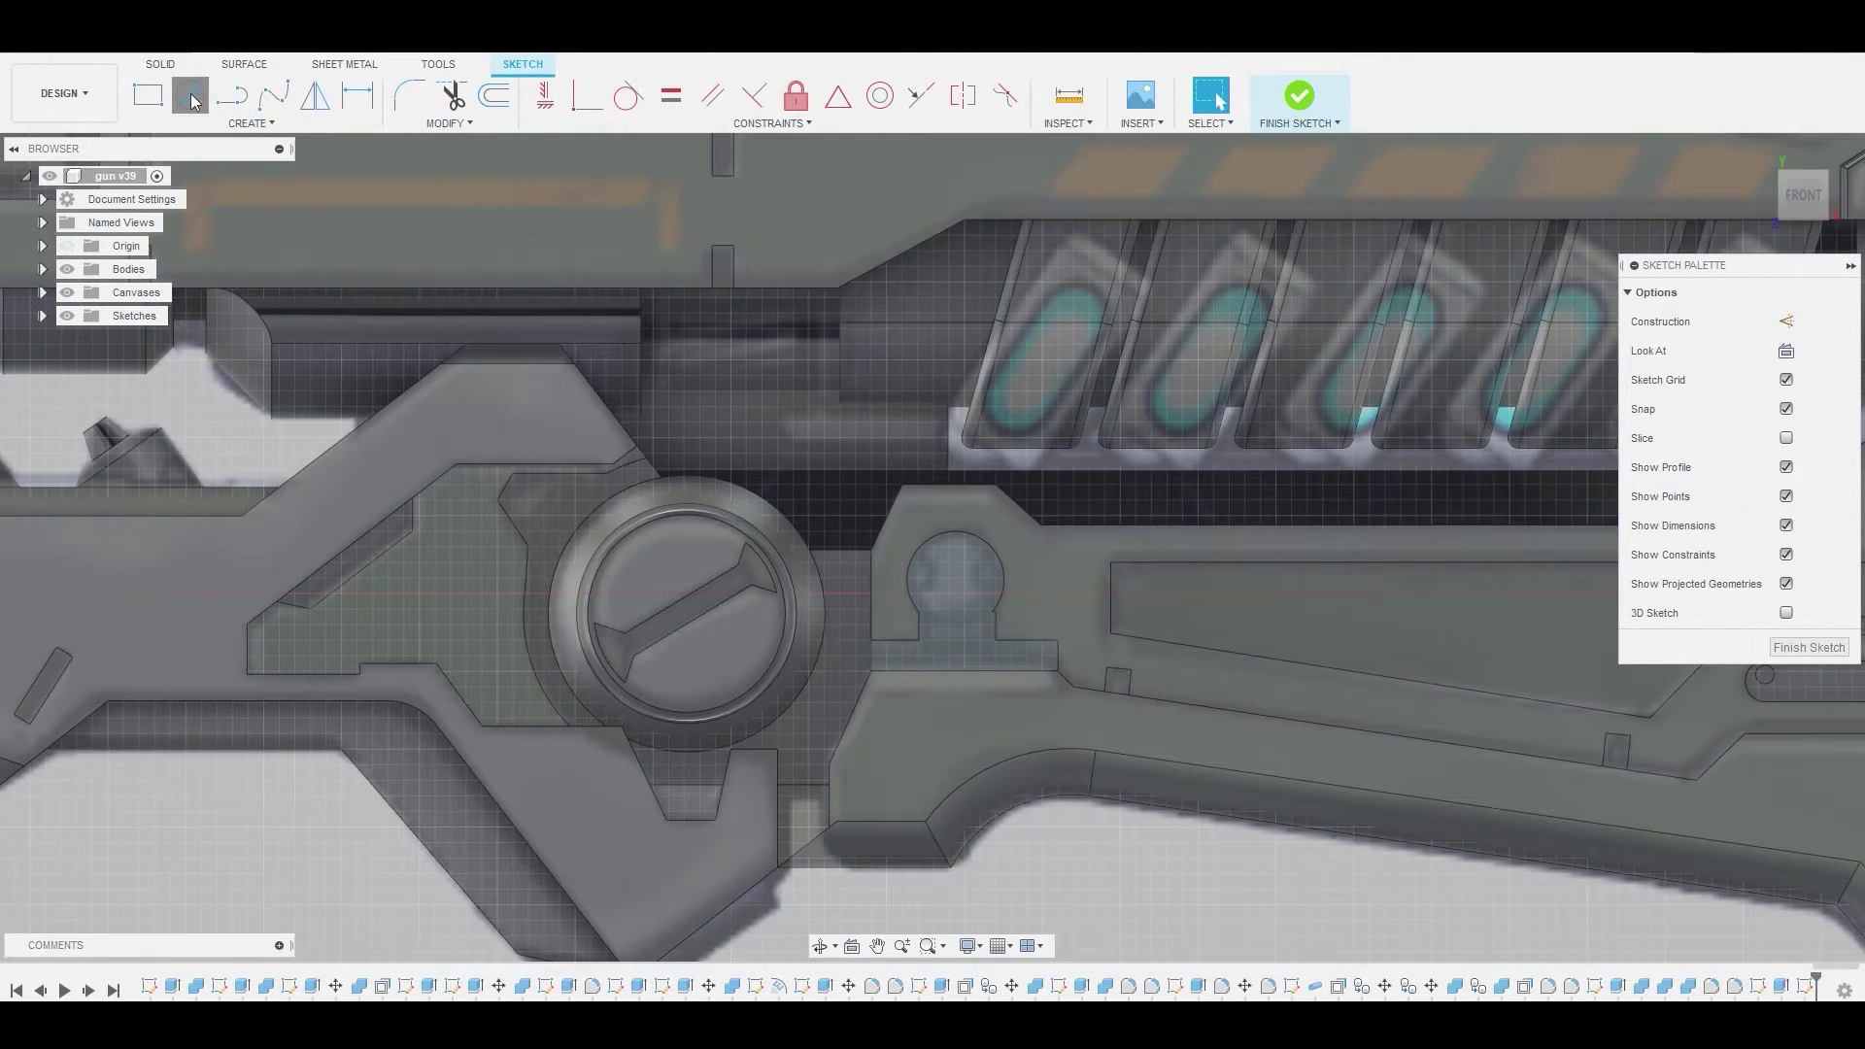
scroll(944, 598, up, 3)
click(940, 556)
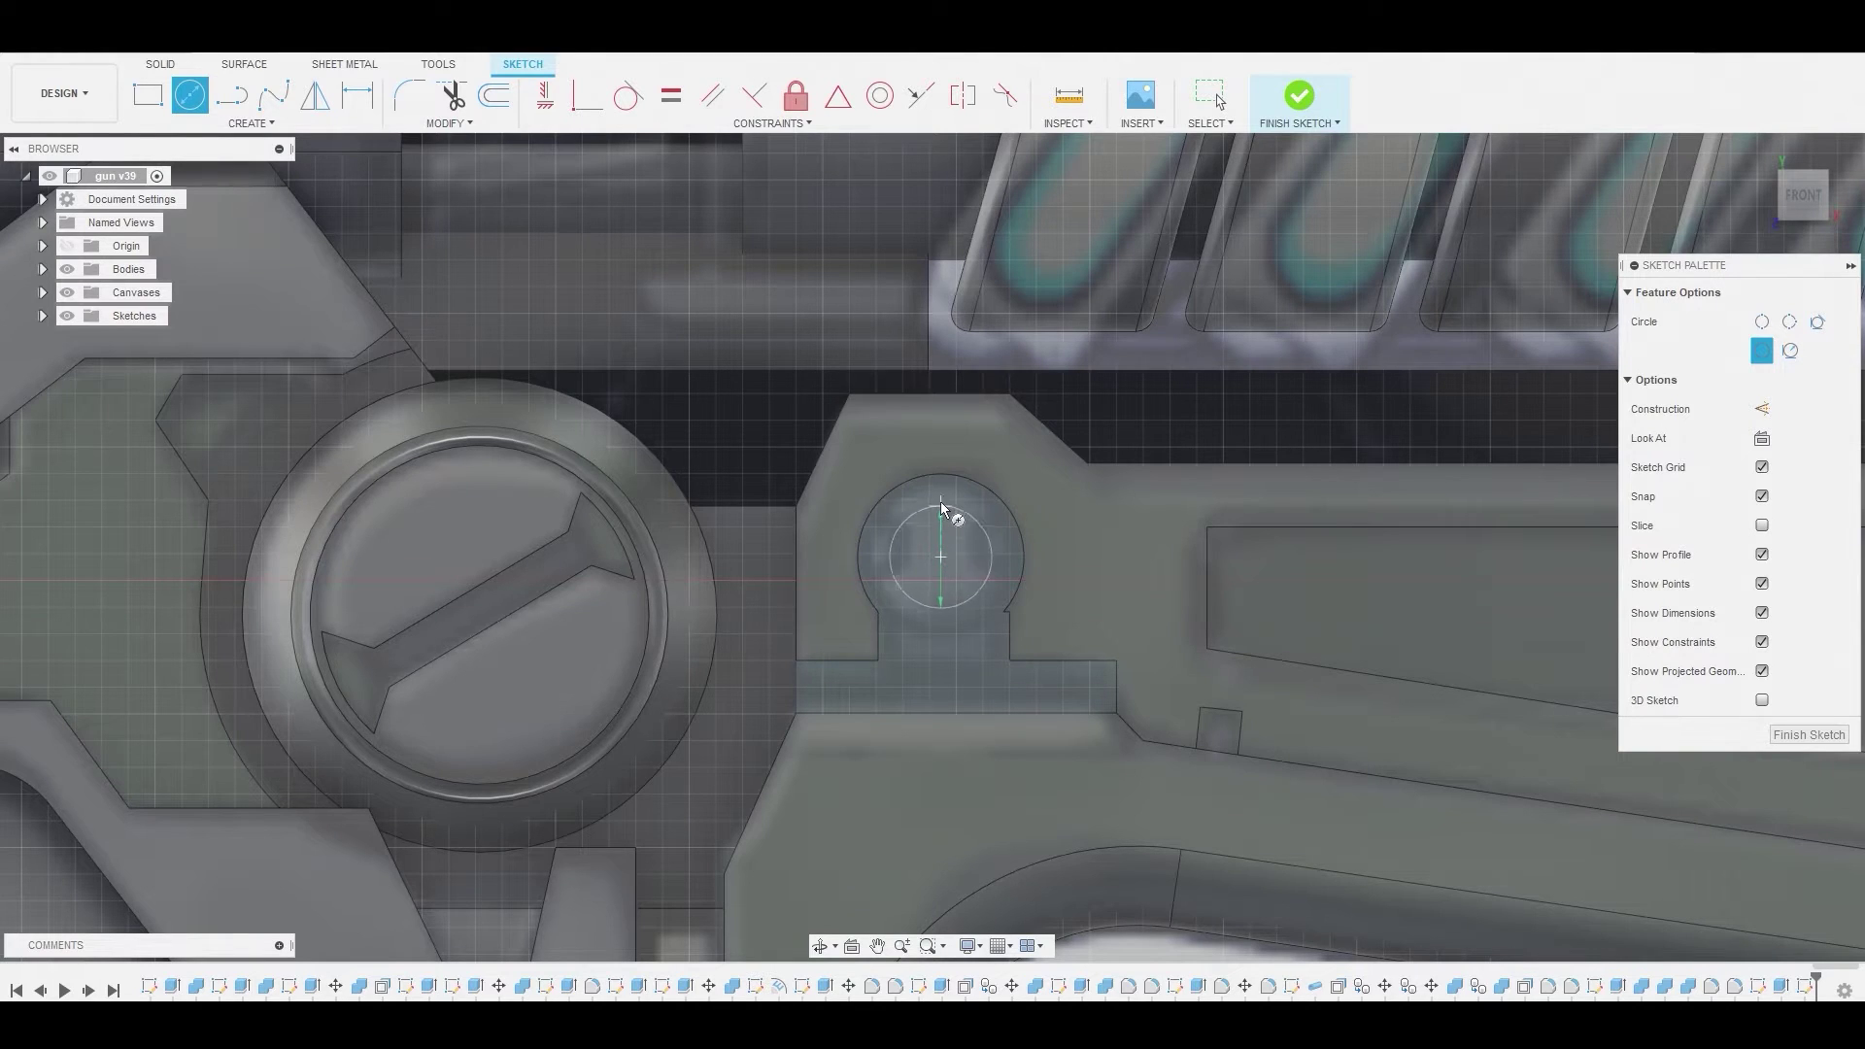
scroll(940, 488, up, 5)
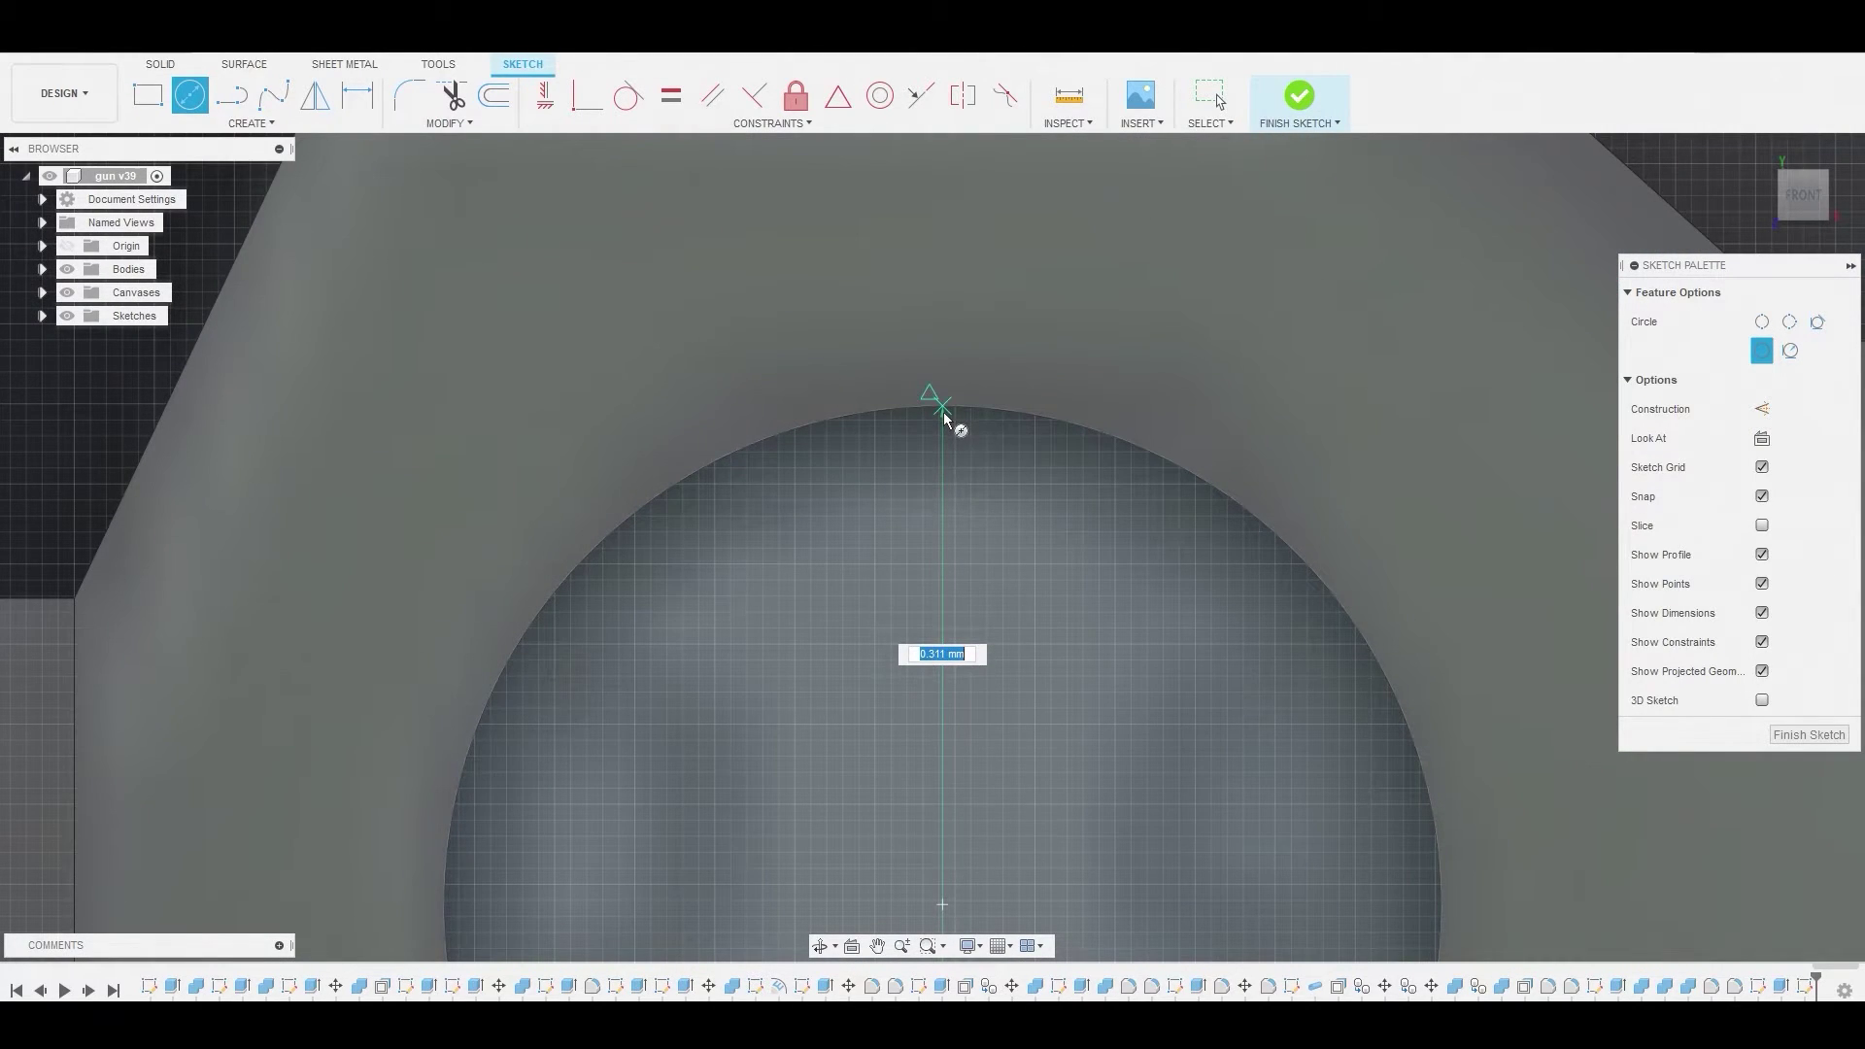
click(942, 415)
right_click(942, 415)
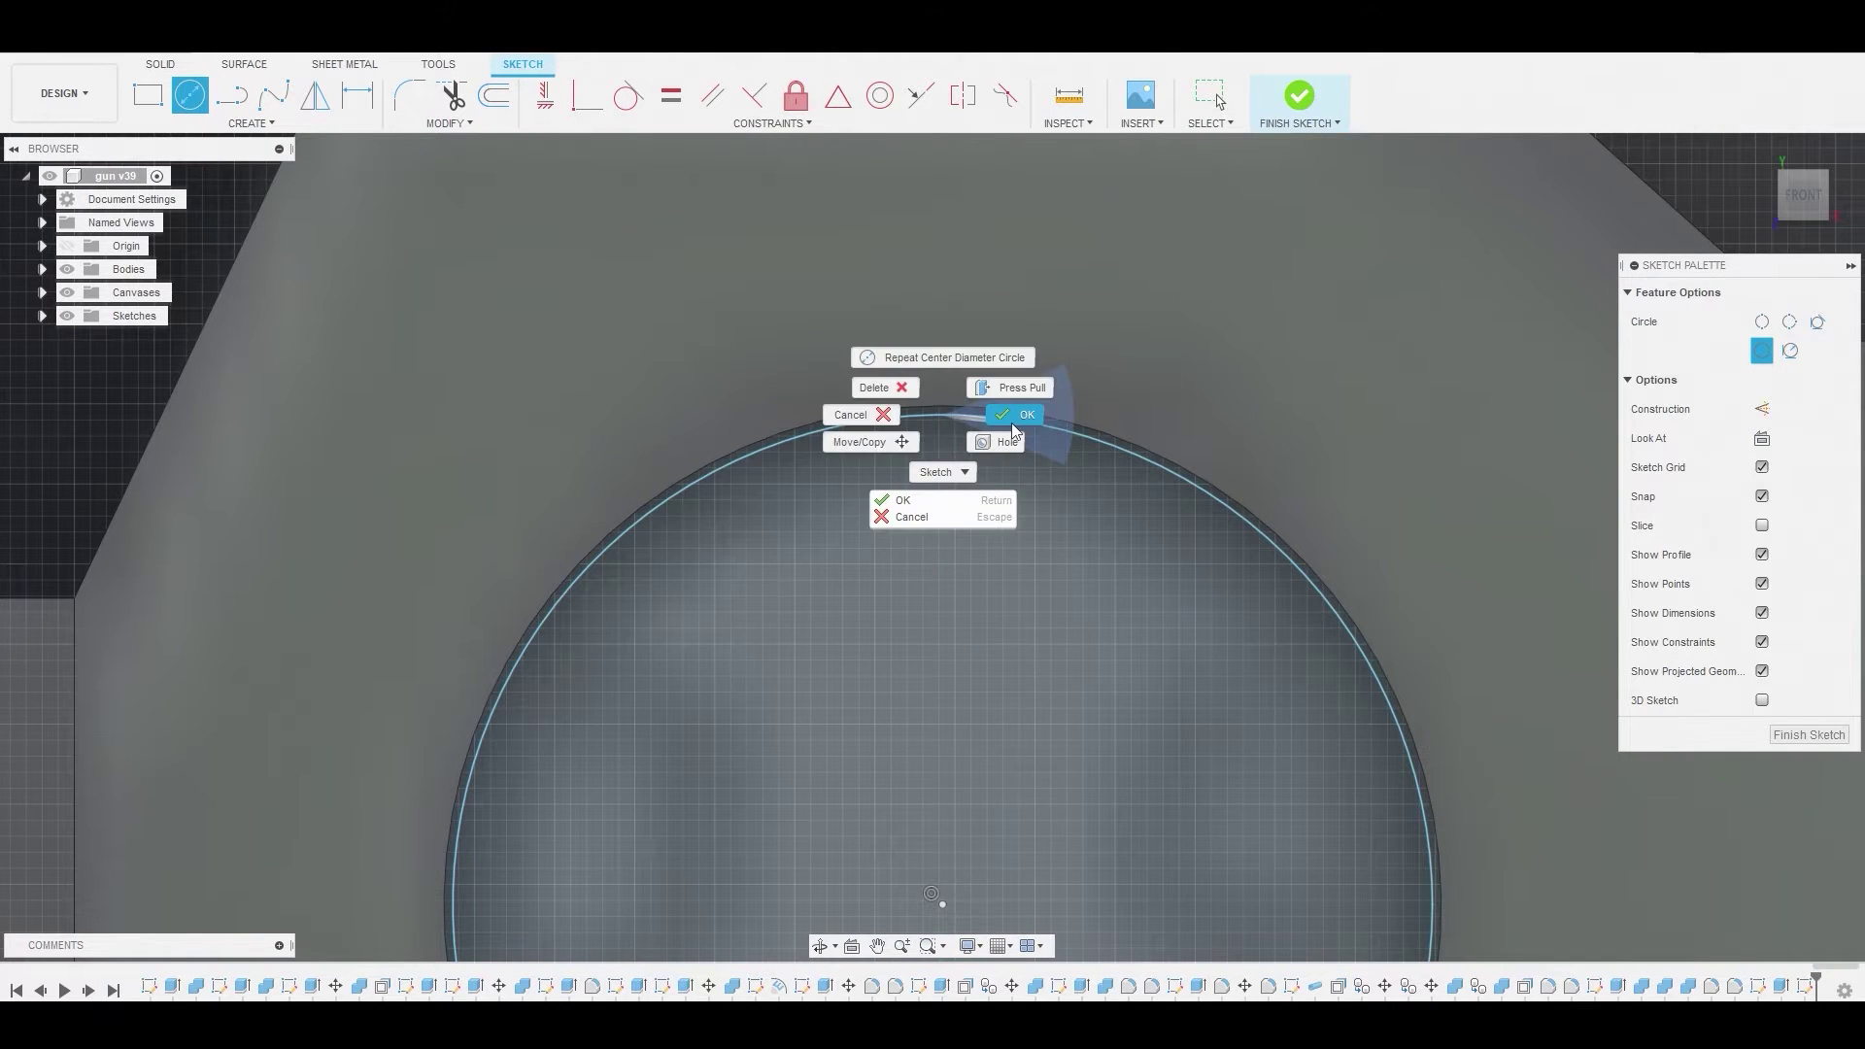
click(977, 481)
Extrude the circle in the keyhole recess 0.036 mm outward as a new body
click(976, 481)
right_click(1040, 468)
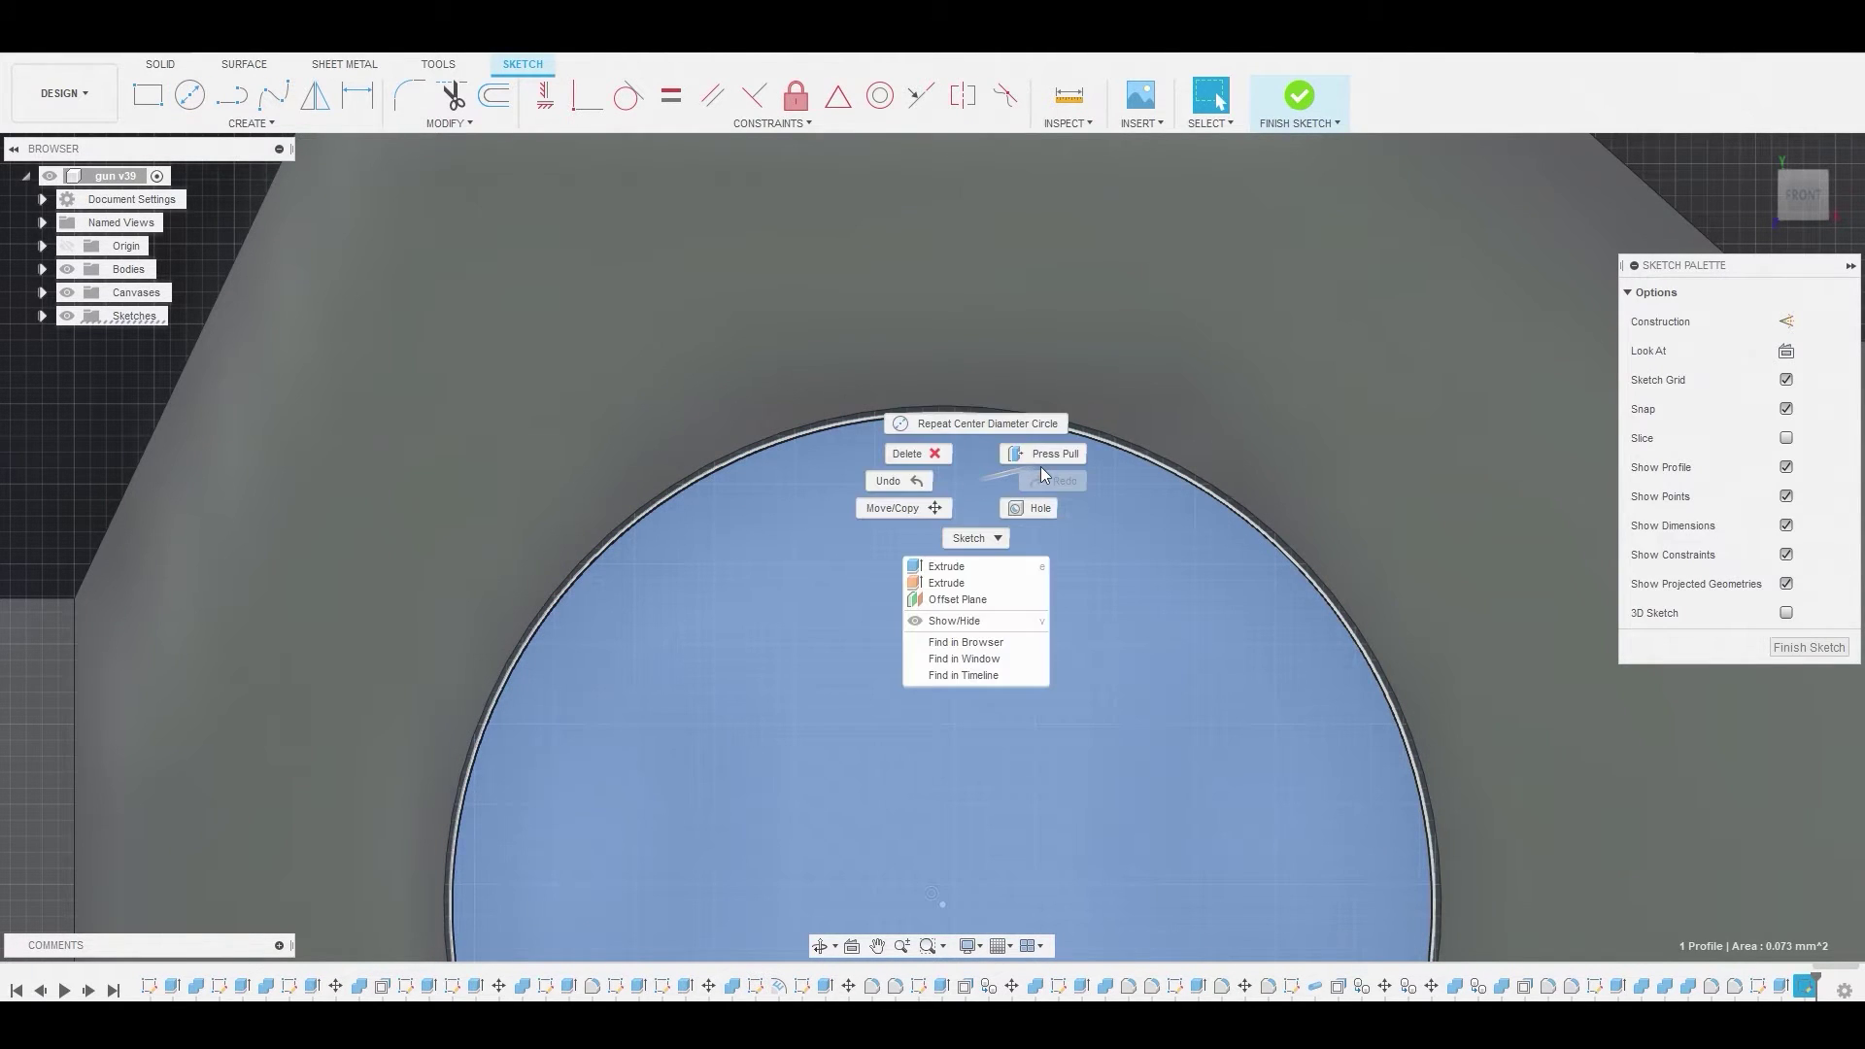
click(1046, 458)
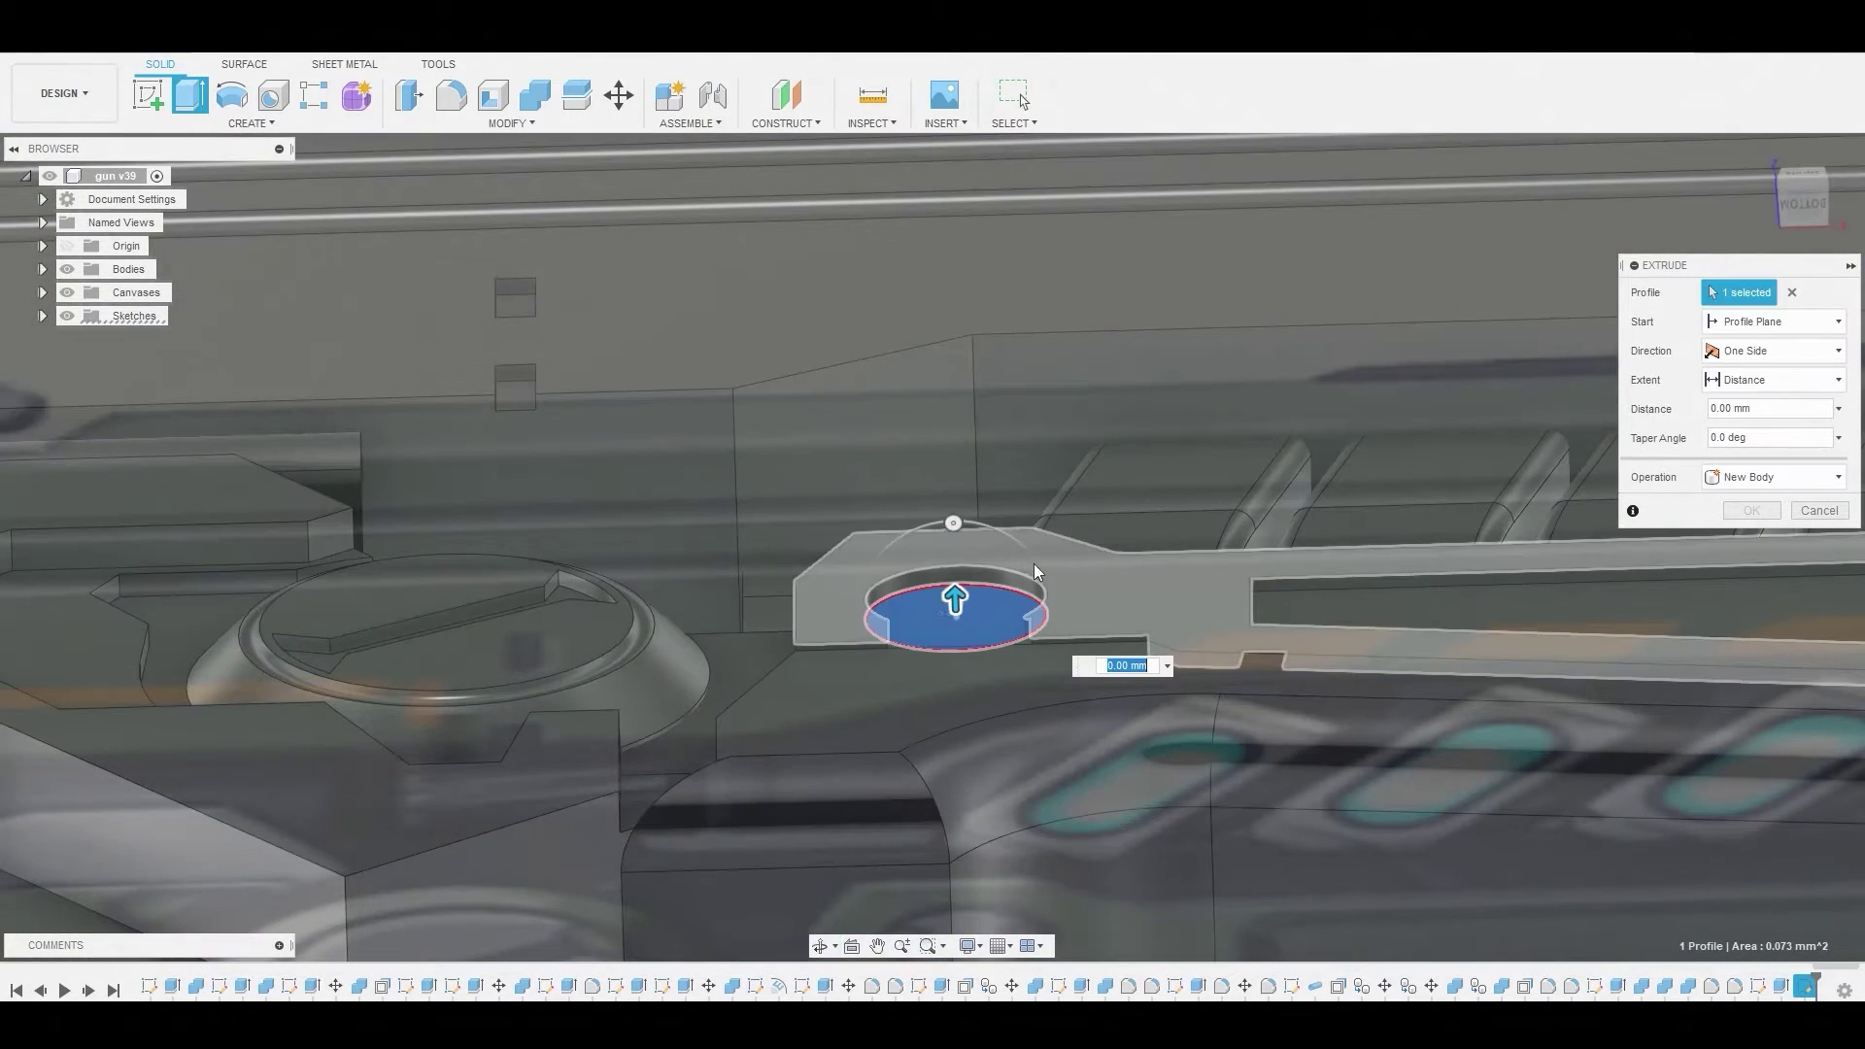
click(1033, 563)
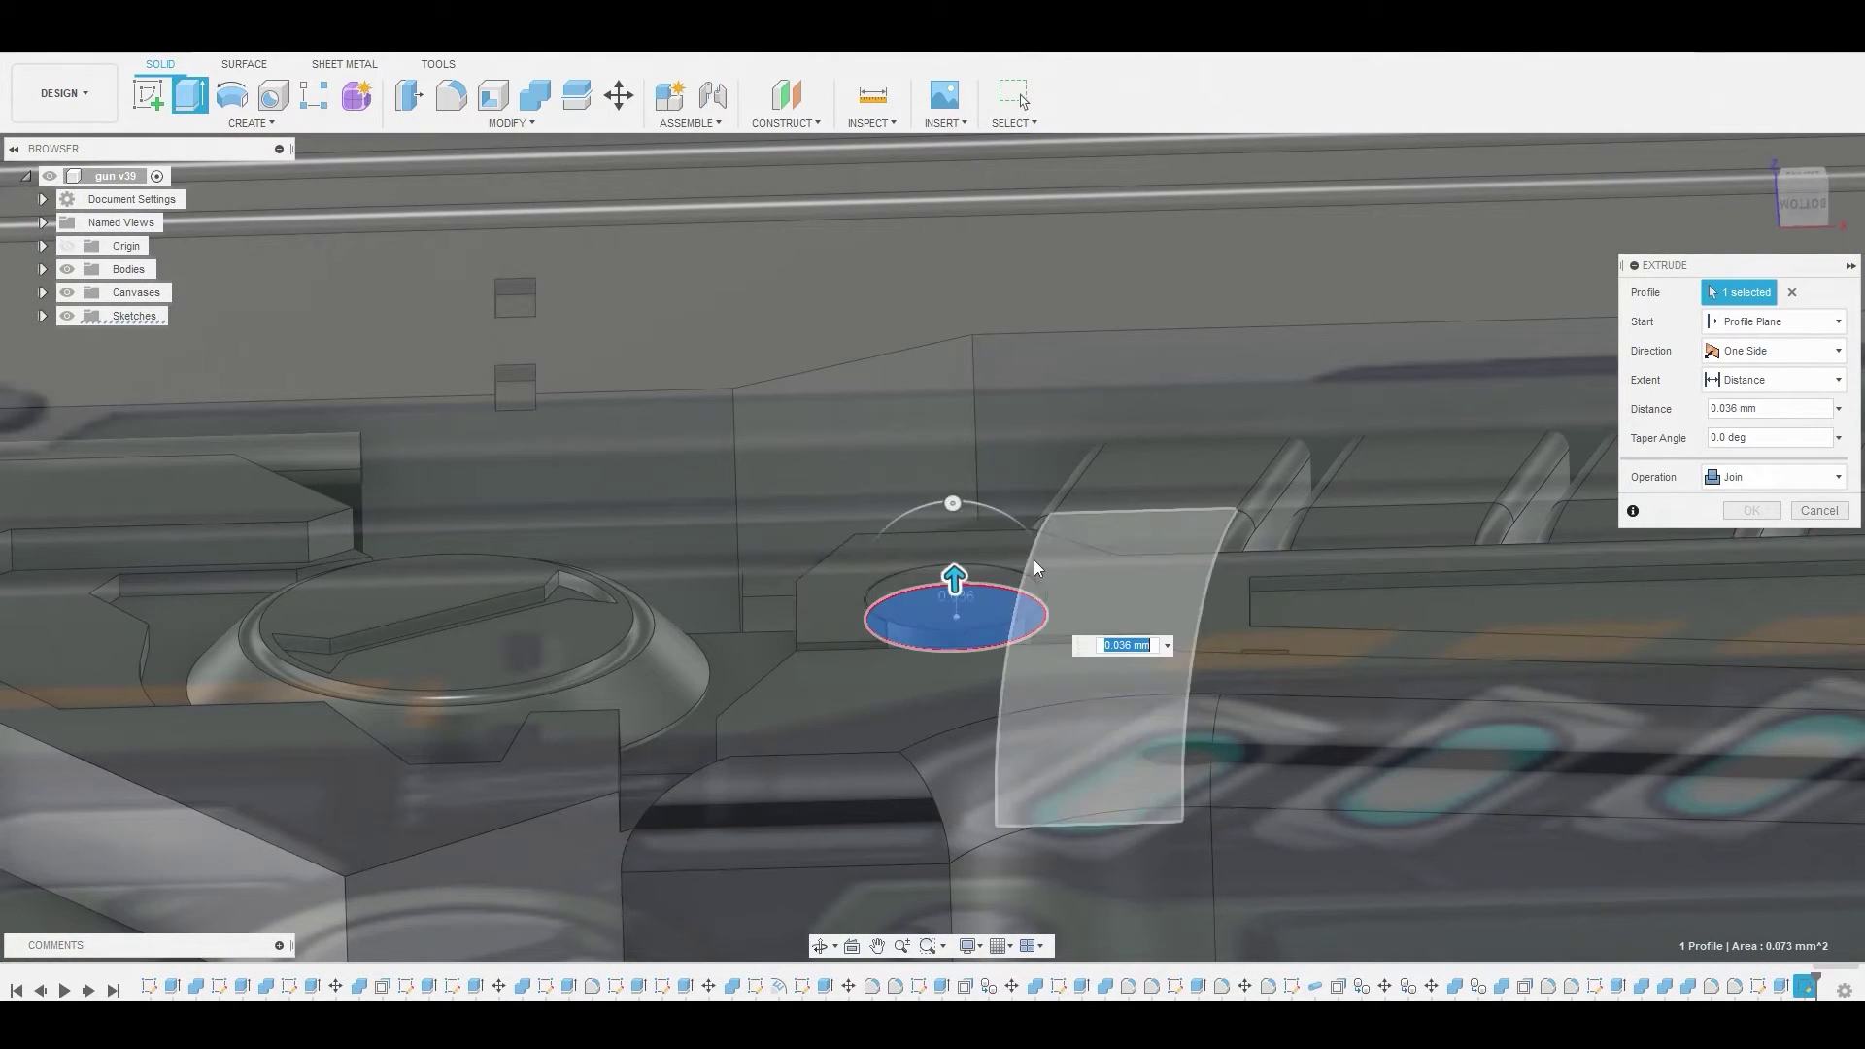
scroll(973, 586, up, 3)
click(1770, 477)
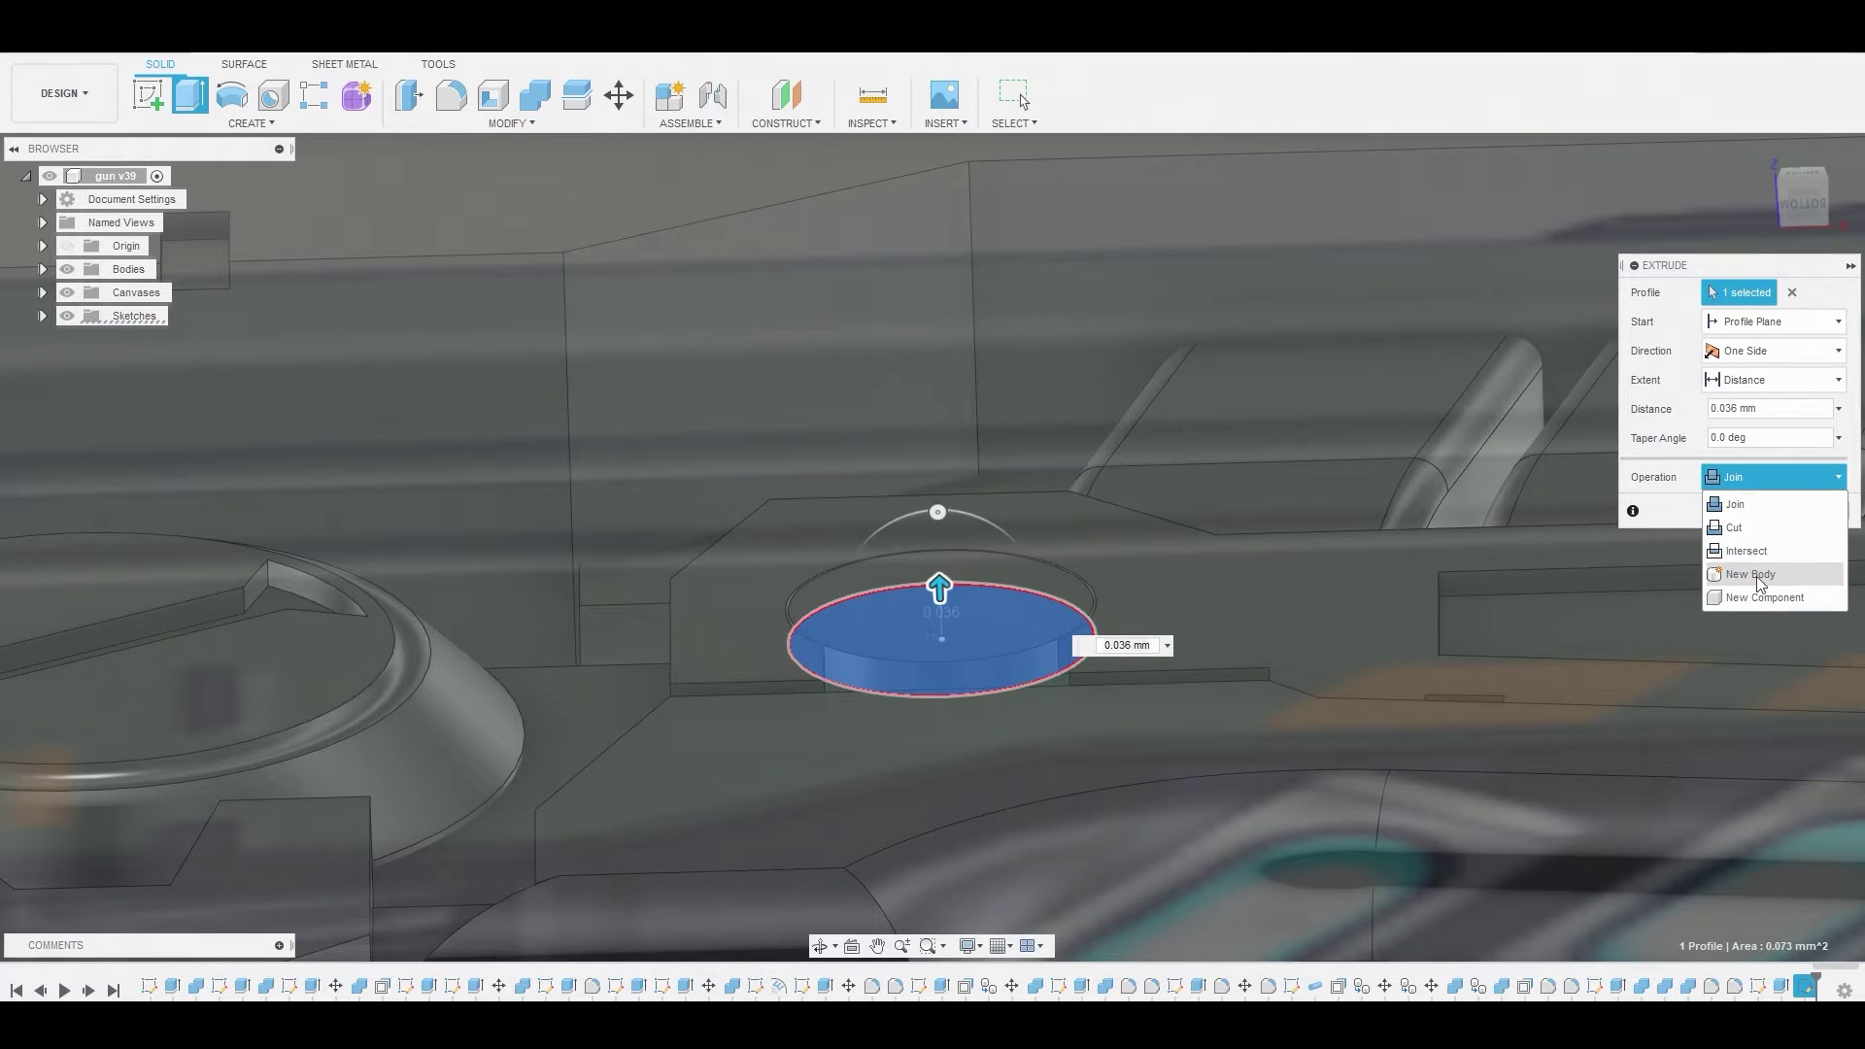
click(1749, 572)
click(1781, 513)
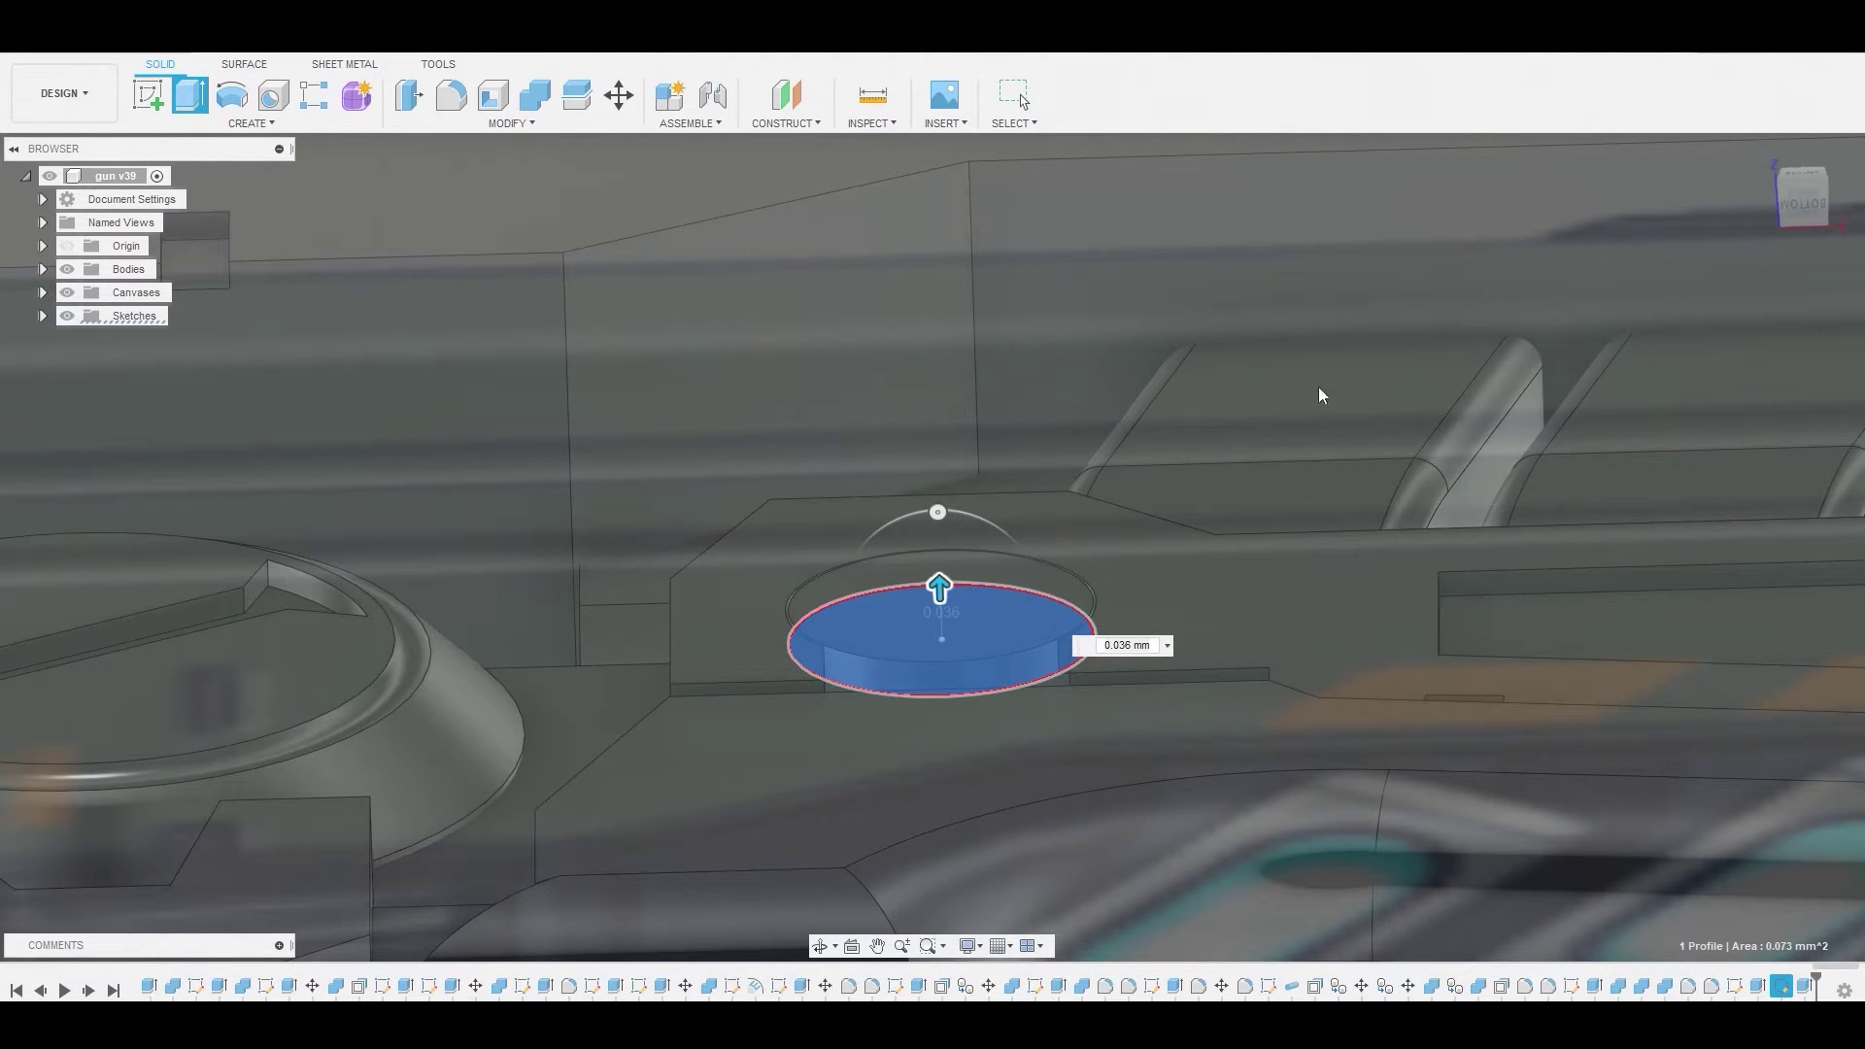
Chamfer the outer rim of the small disc in the keyhole recess by 0.024 mm with equal distance
click(527, 122)
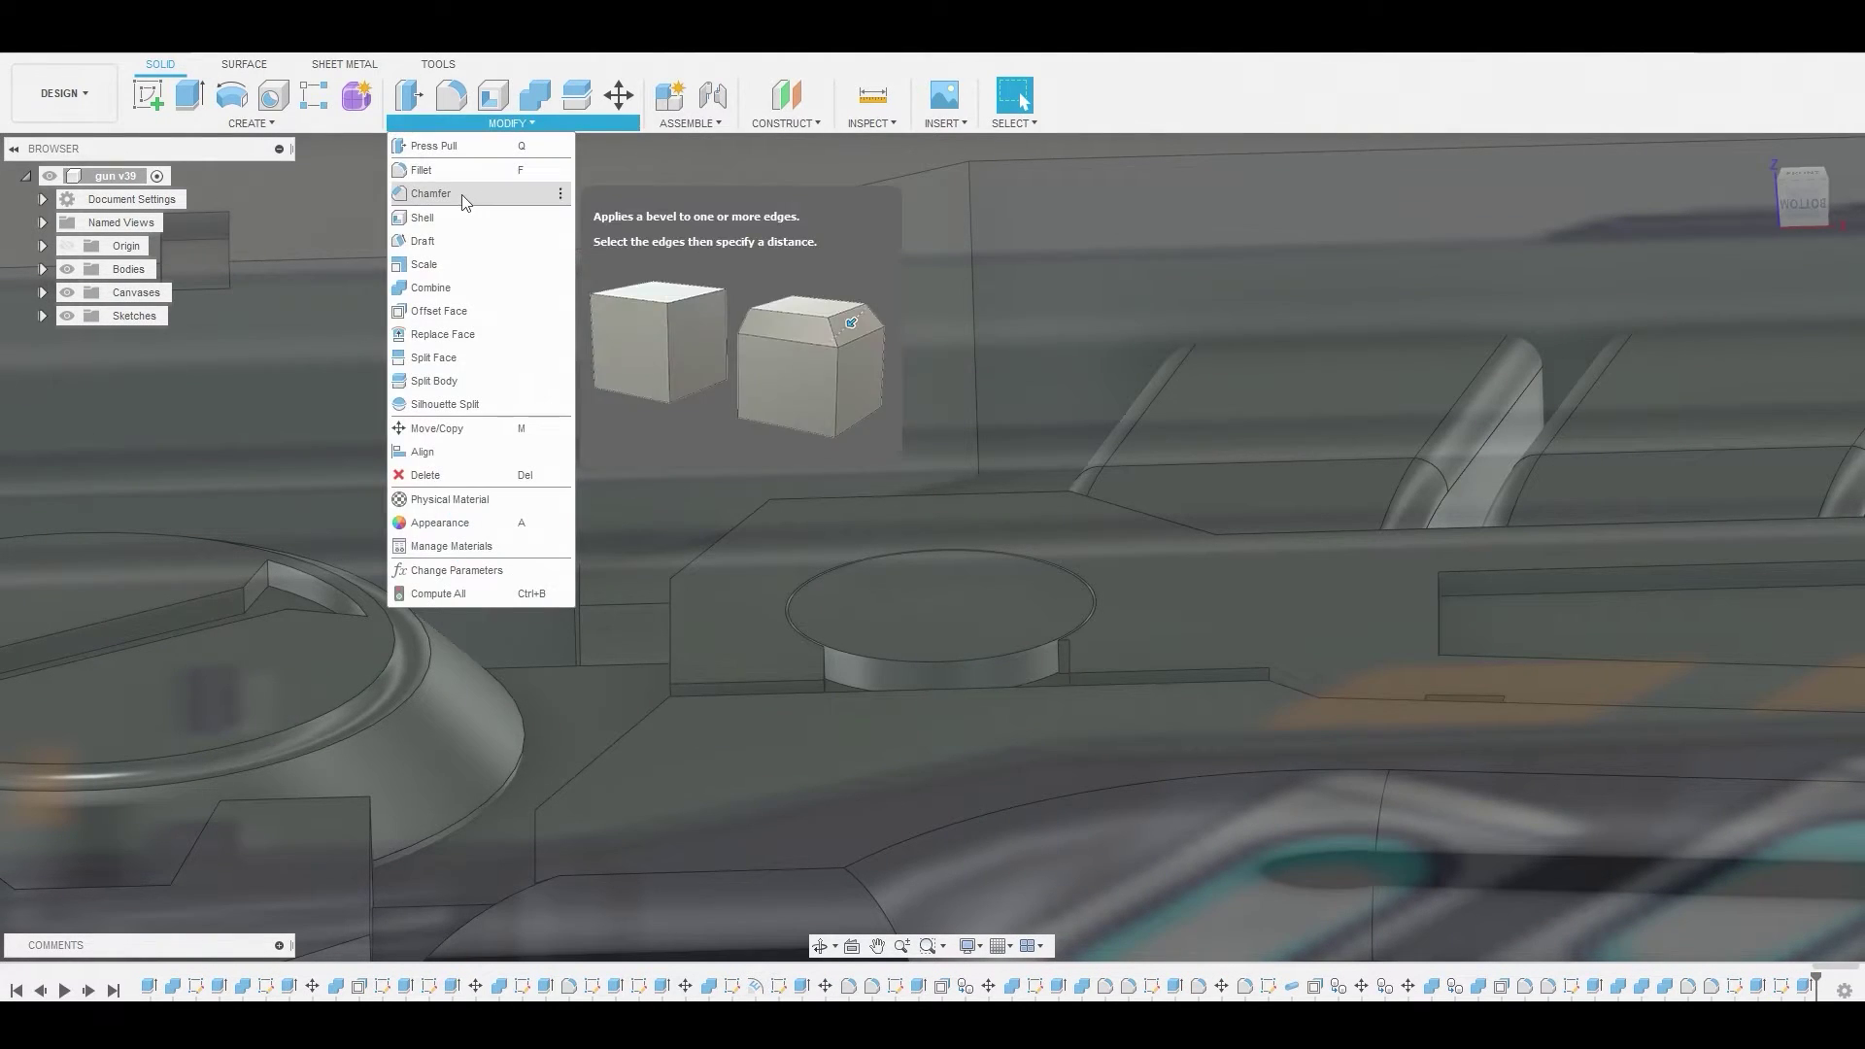
click(462, 194)
click(919, 655)
drag(919, 647, 923, 662)
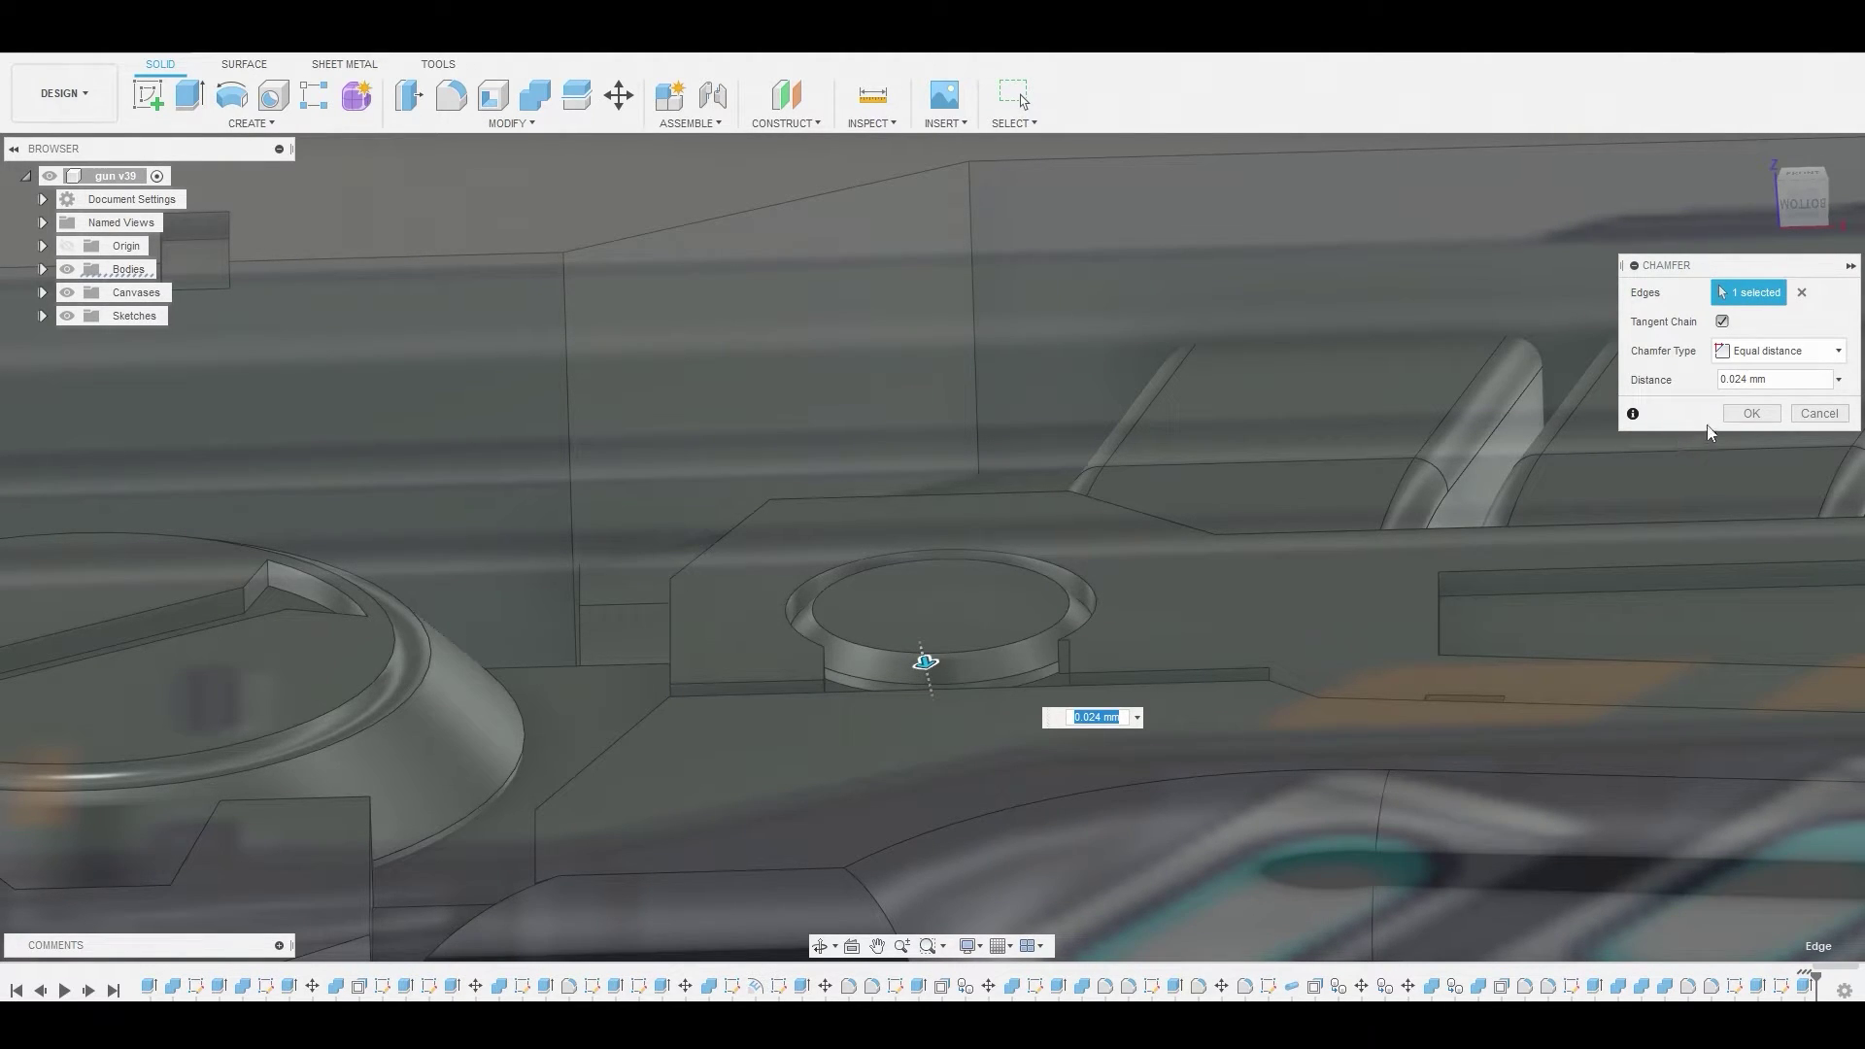
click(1749, 413)
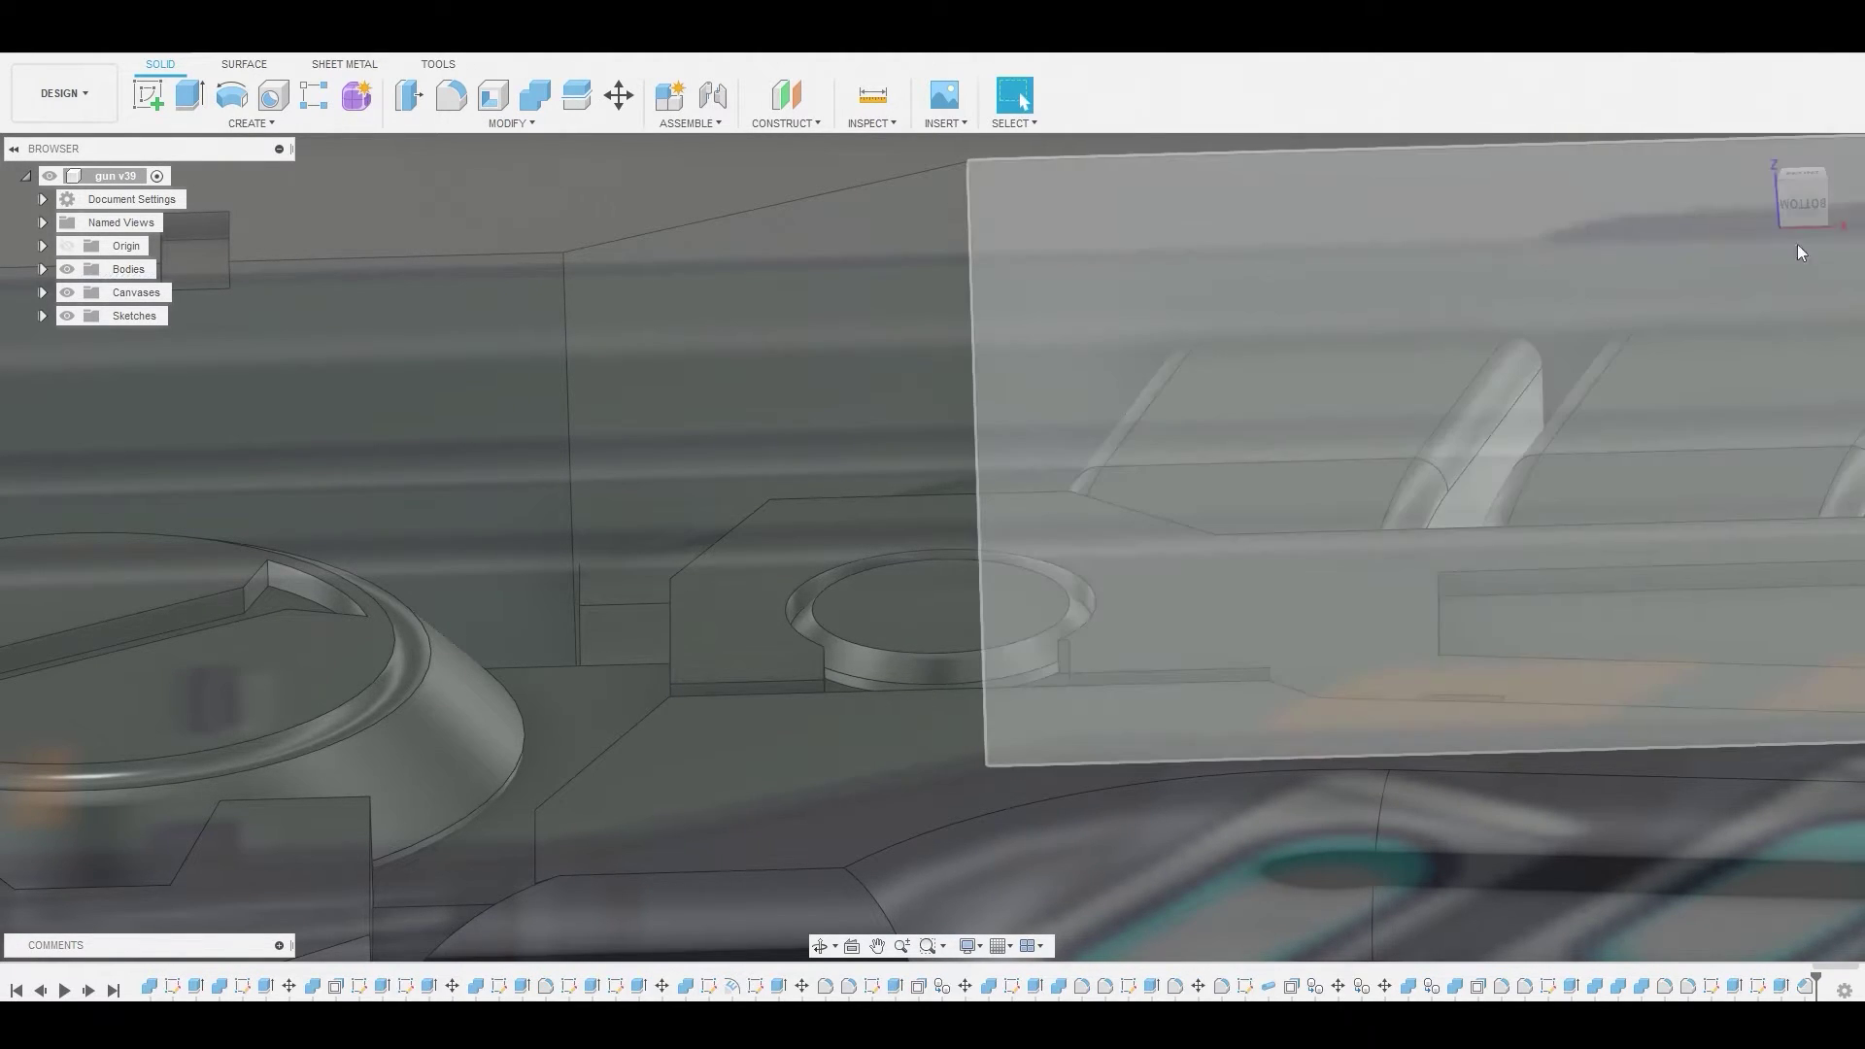
On the canister's flat end face, sketch a circle offset 0.279 mm inward from the face's outer edge
click(1813, 181)
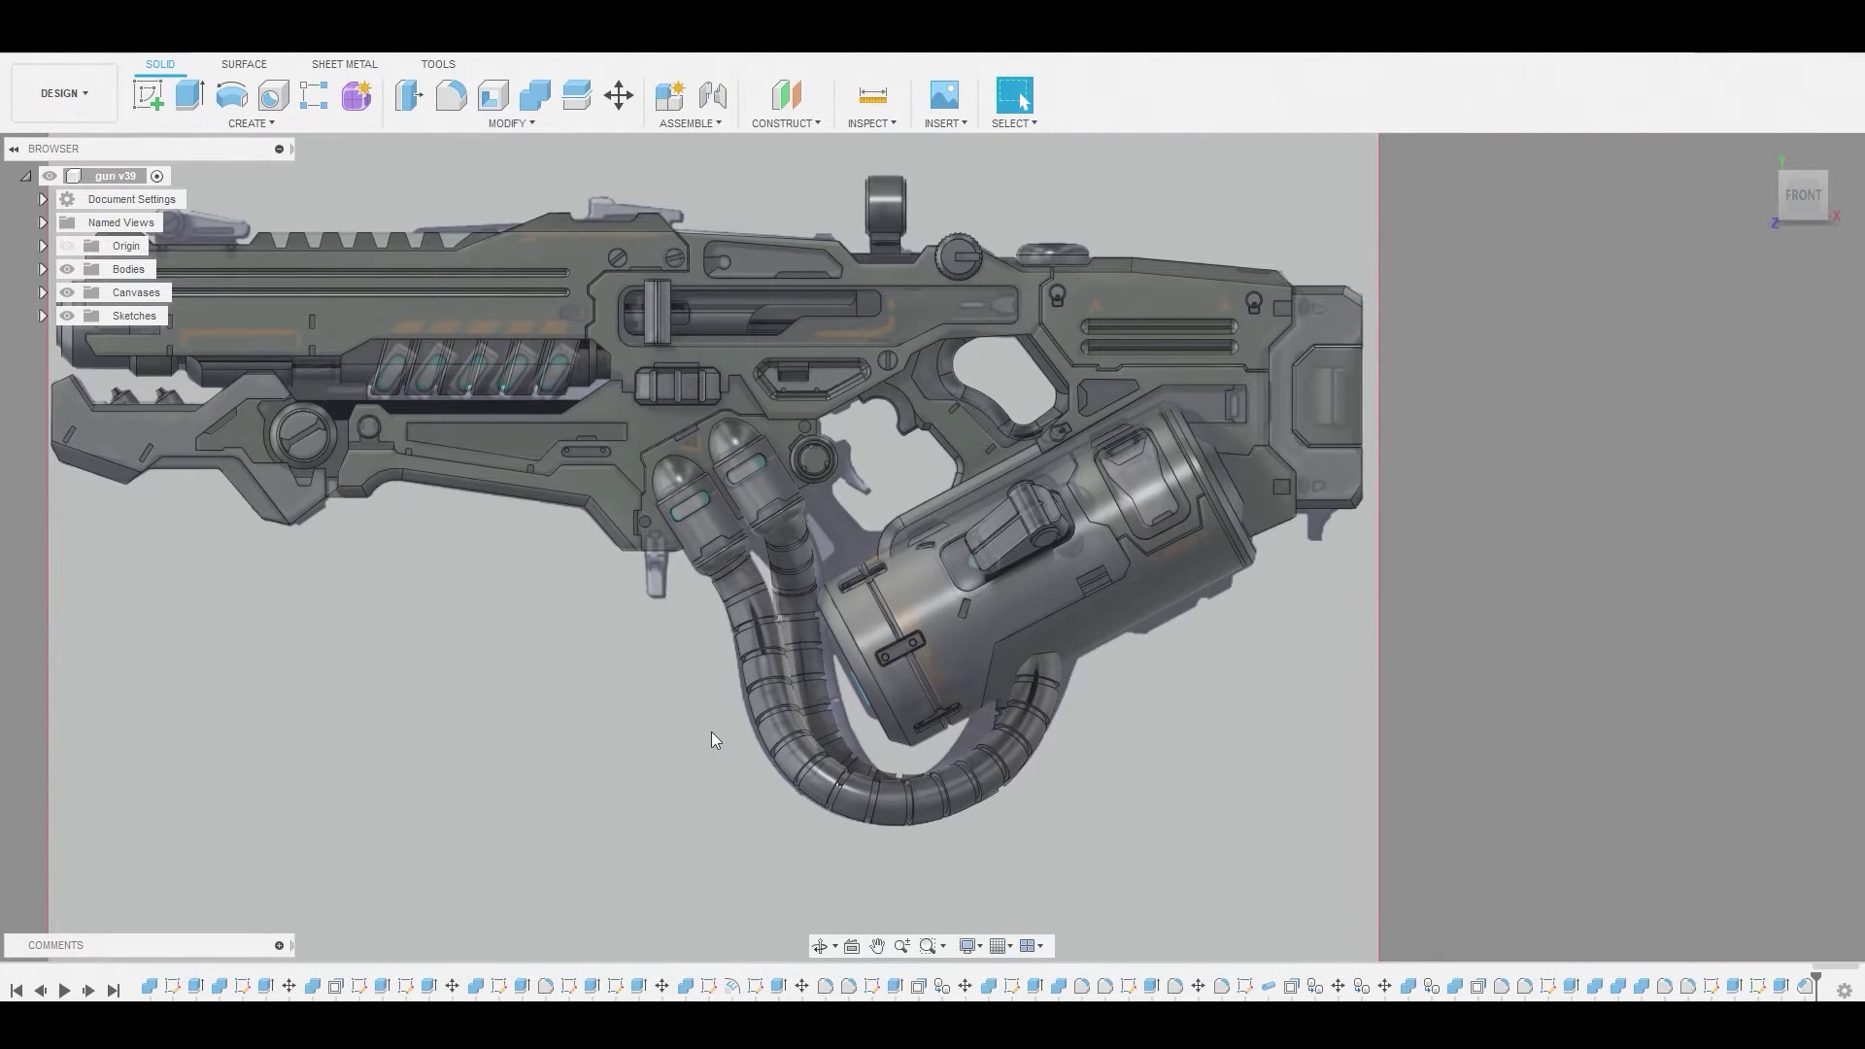
scroll(711, 731, up, 4)
shift+middle_drag(763, 716, 892, 672)
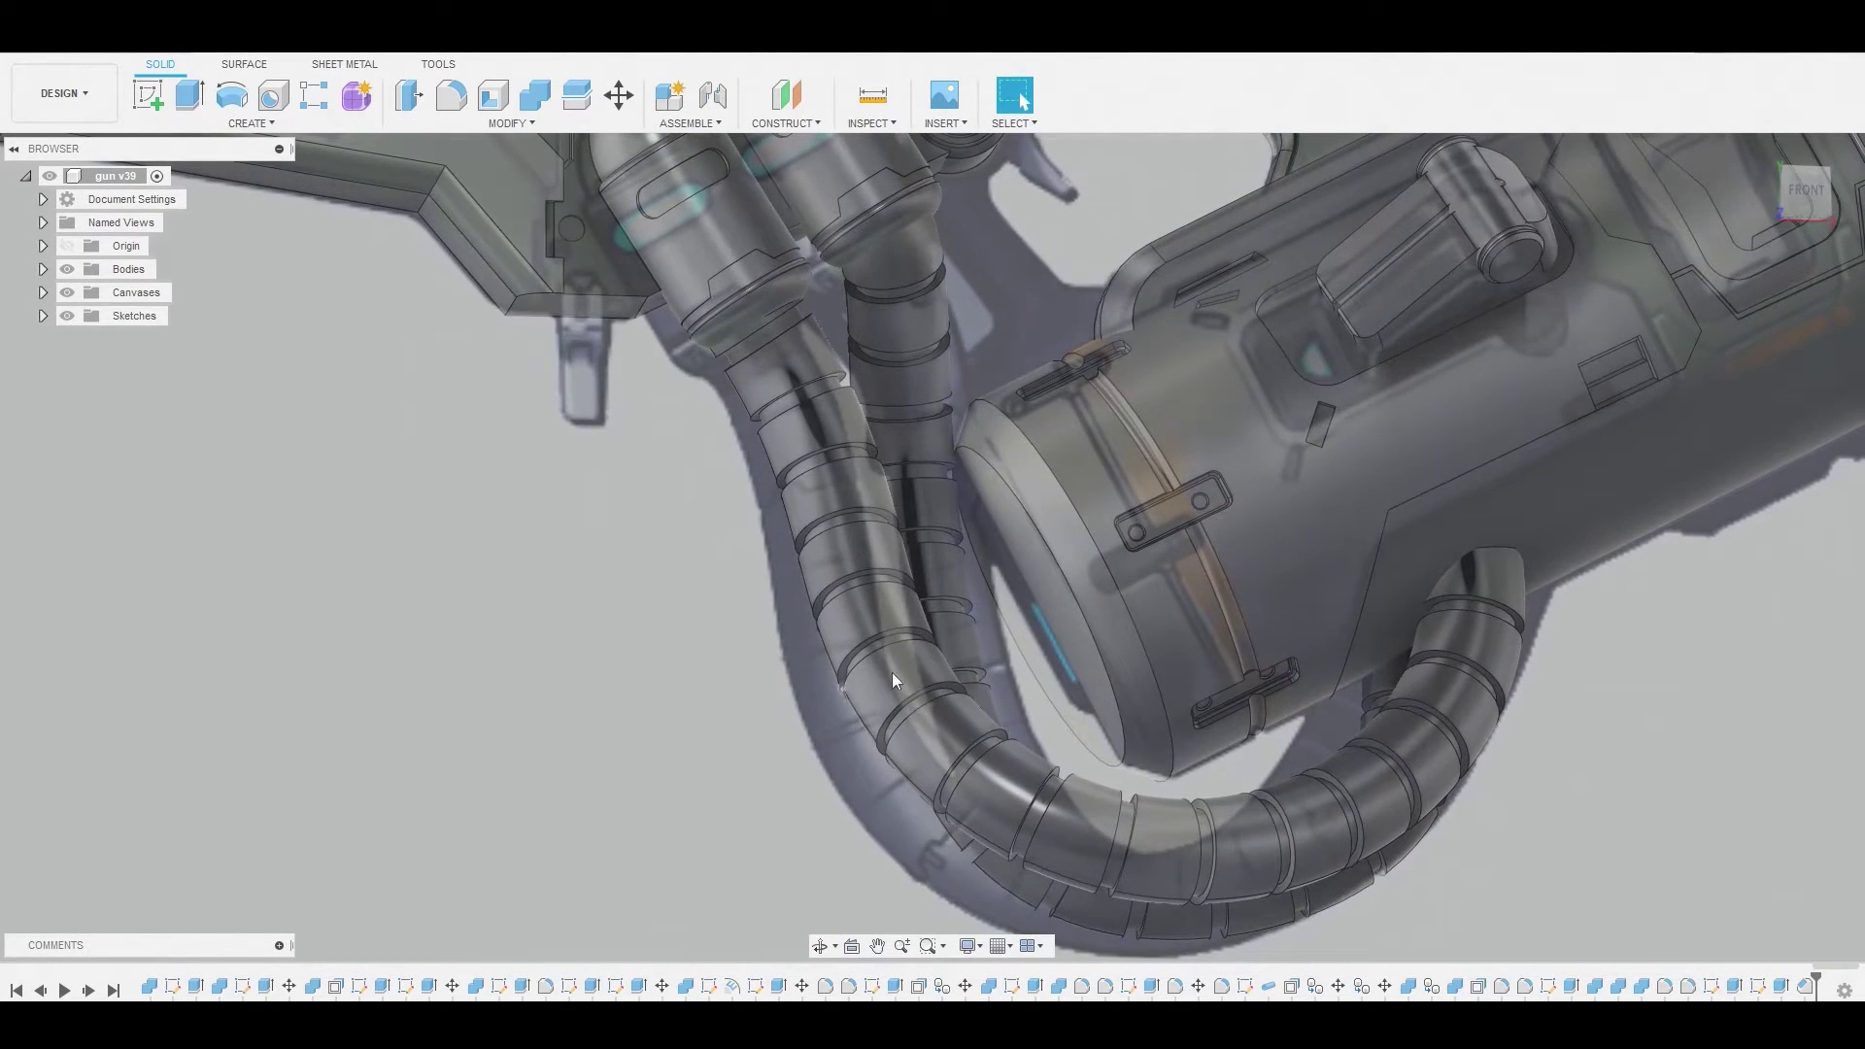
click(1044, 608)
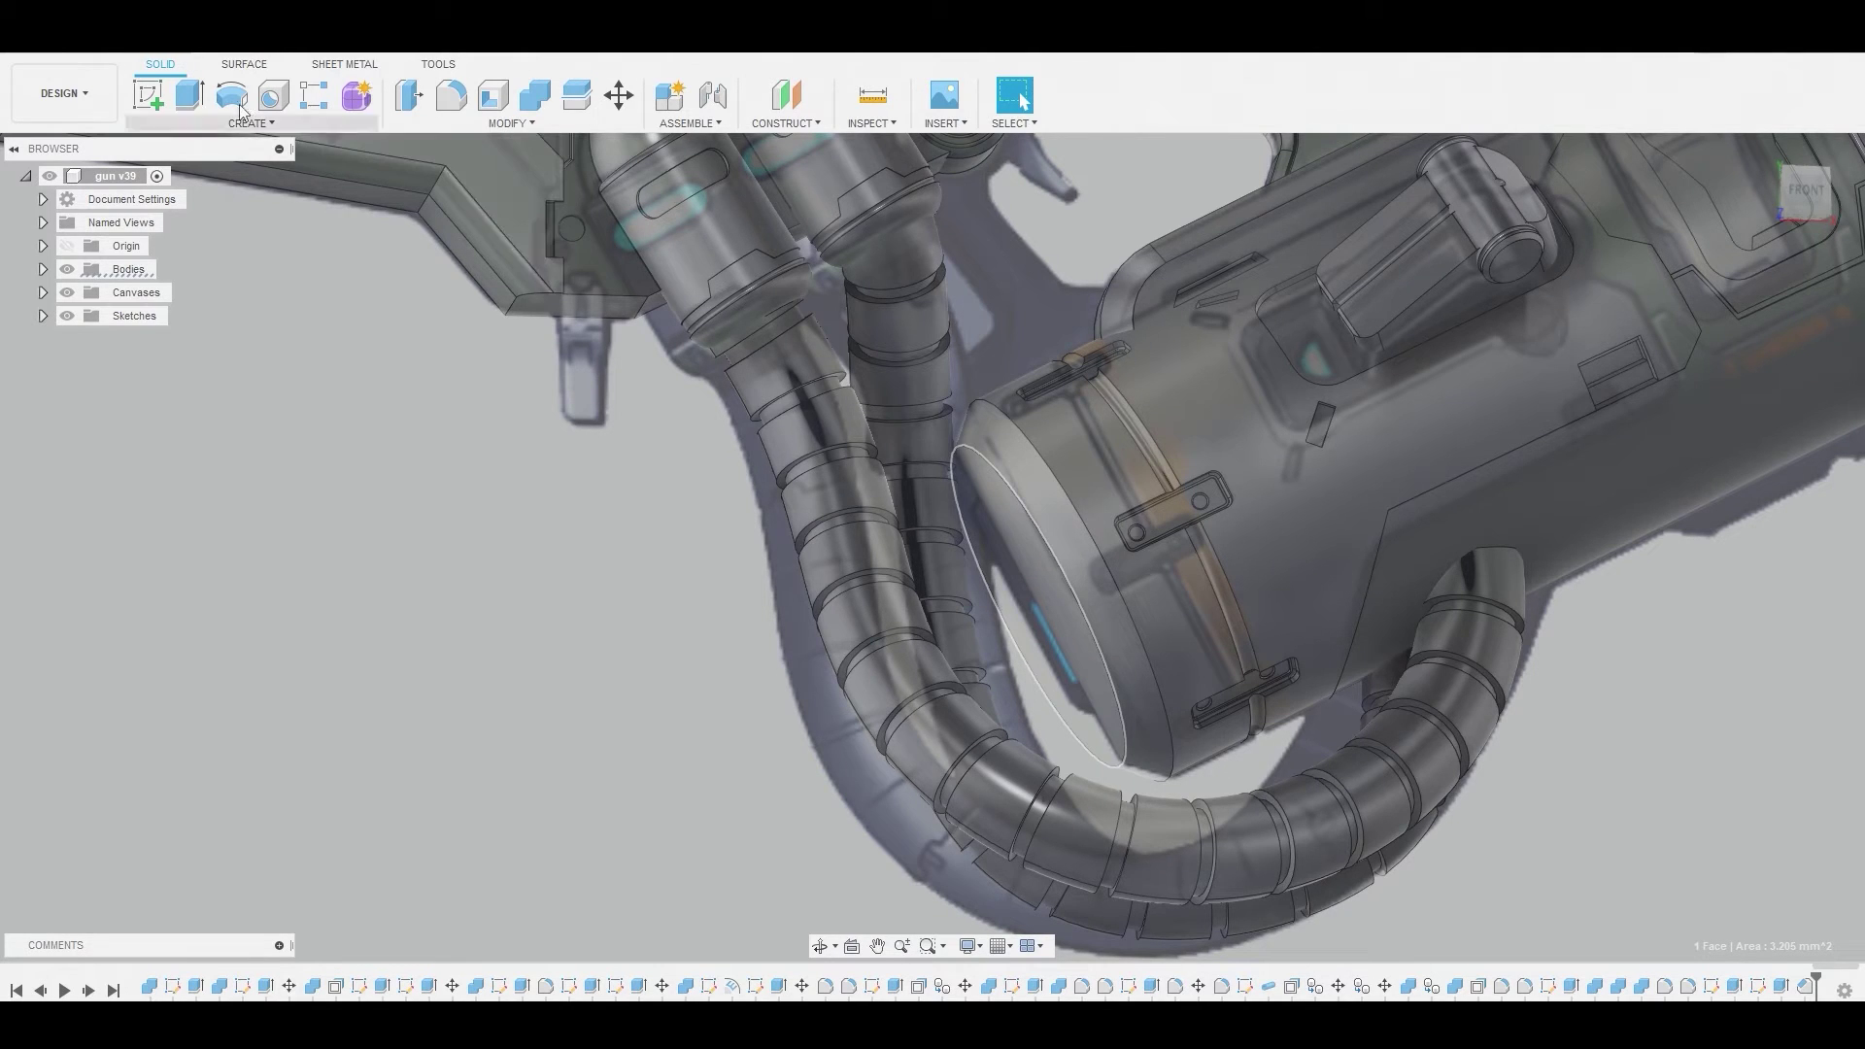
click(156, 95)
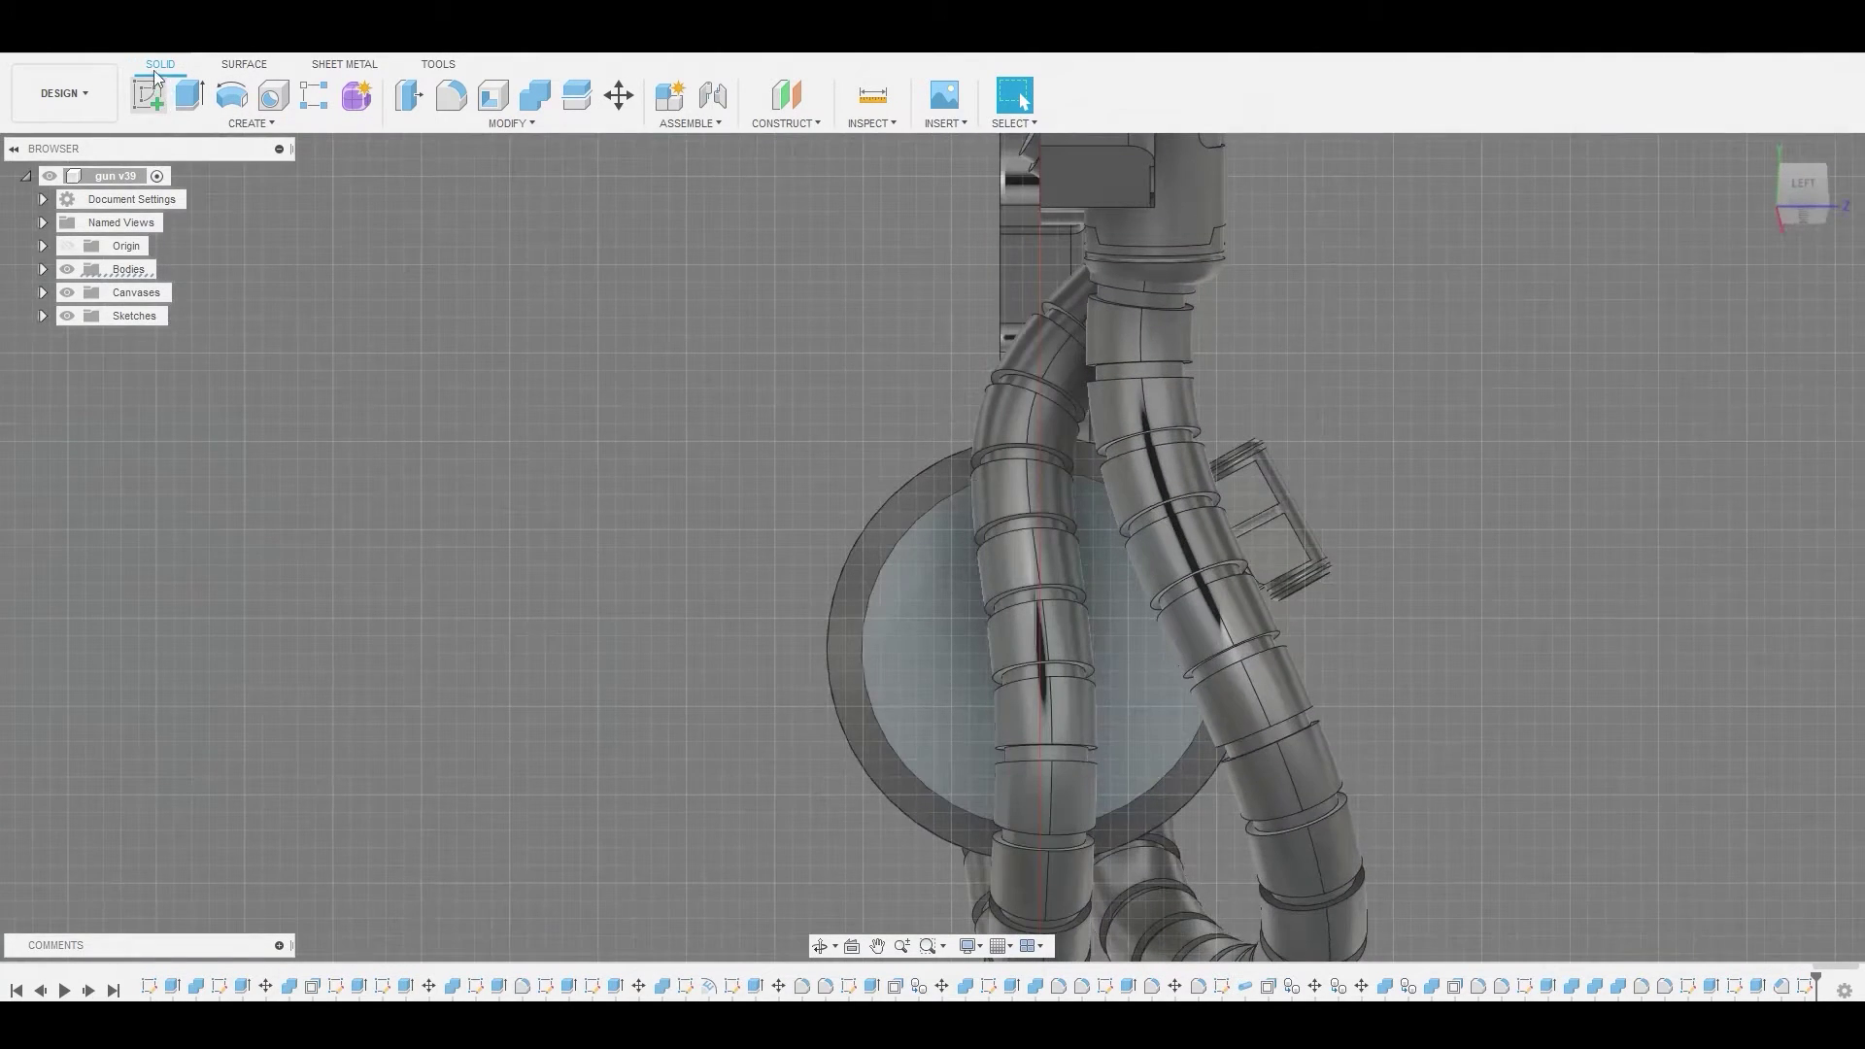
click(494, 95)
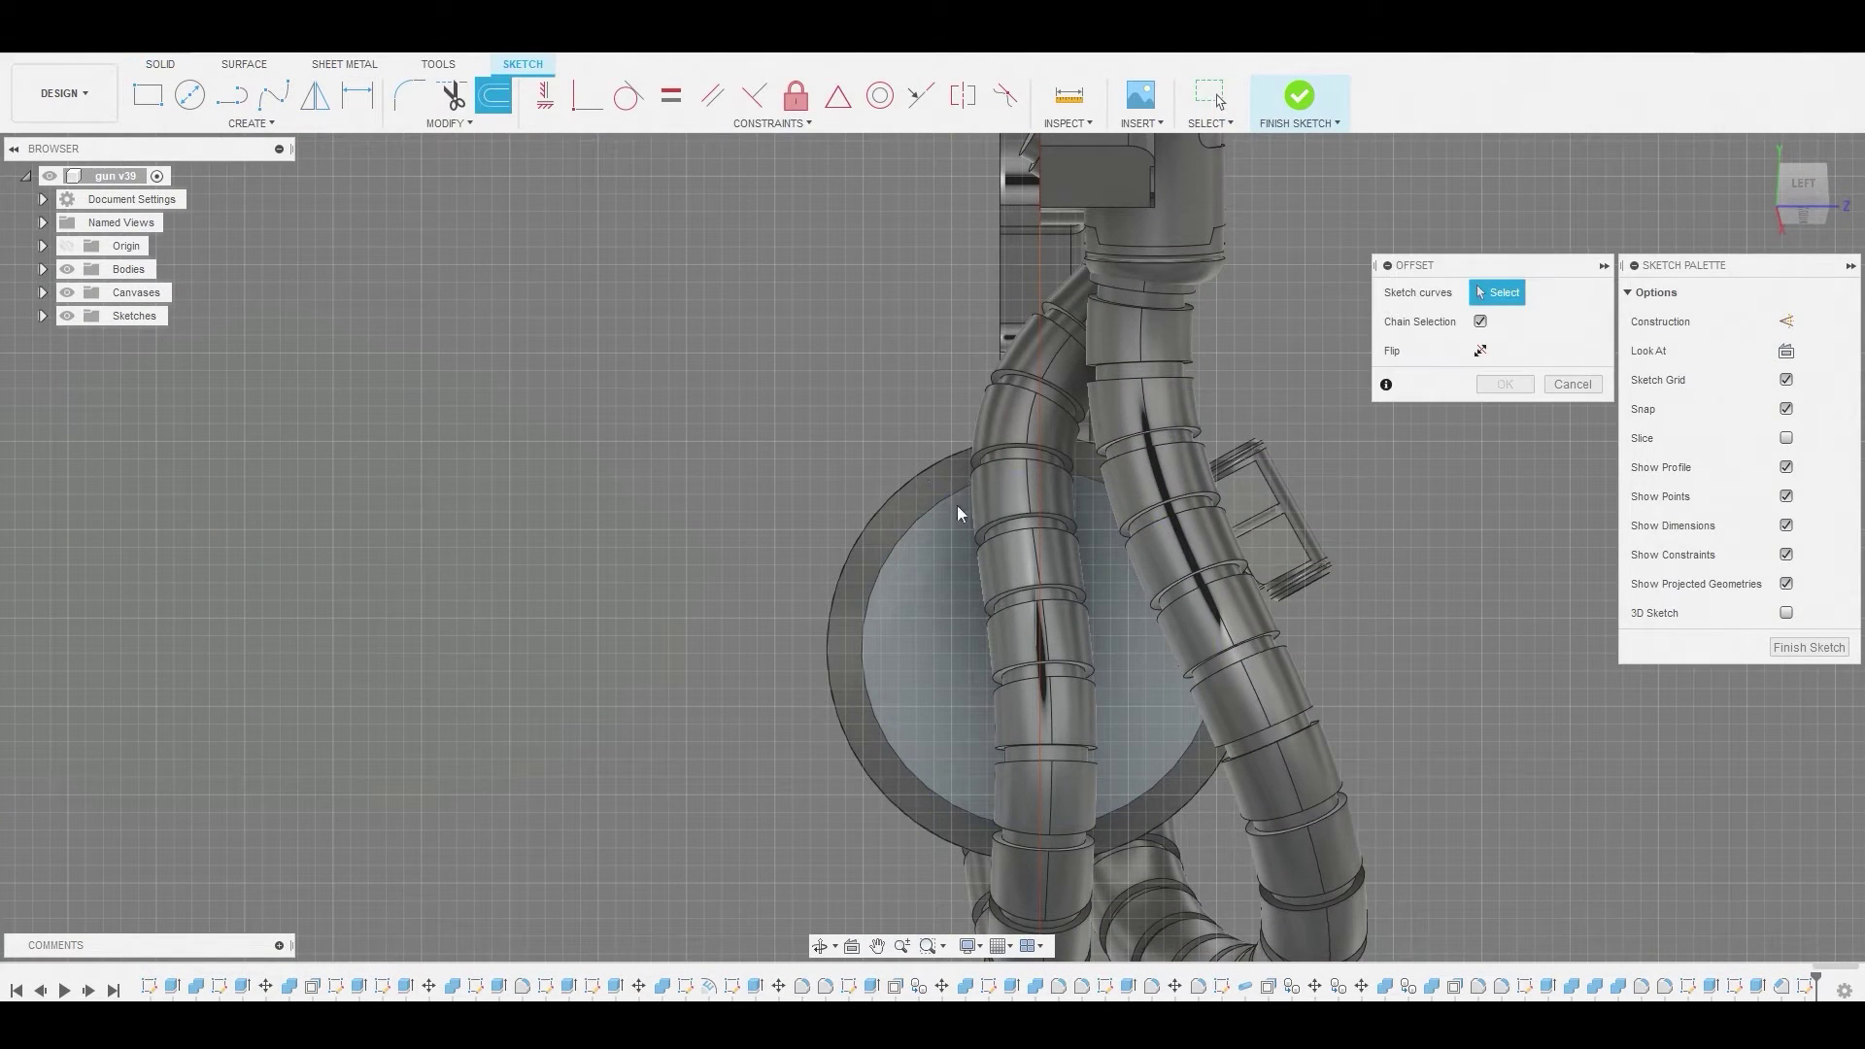
click(878, 591)
drag(712, 517, 905, 644)
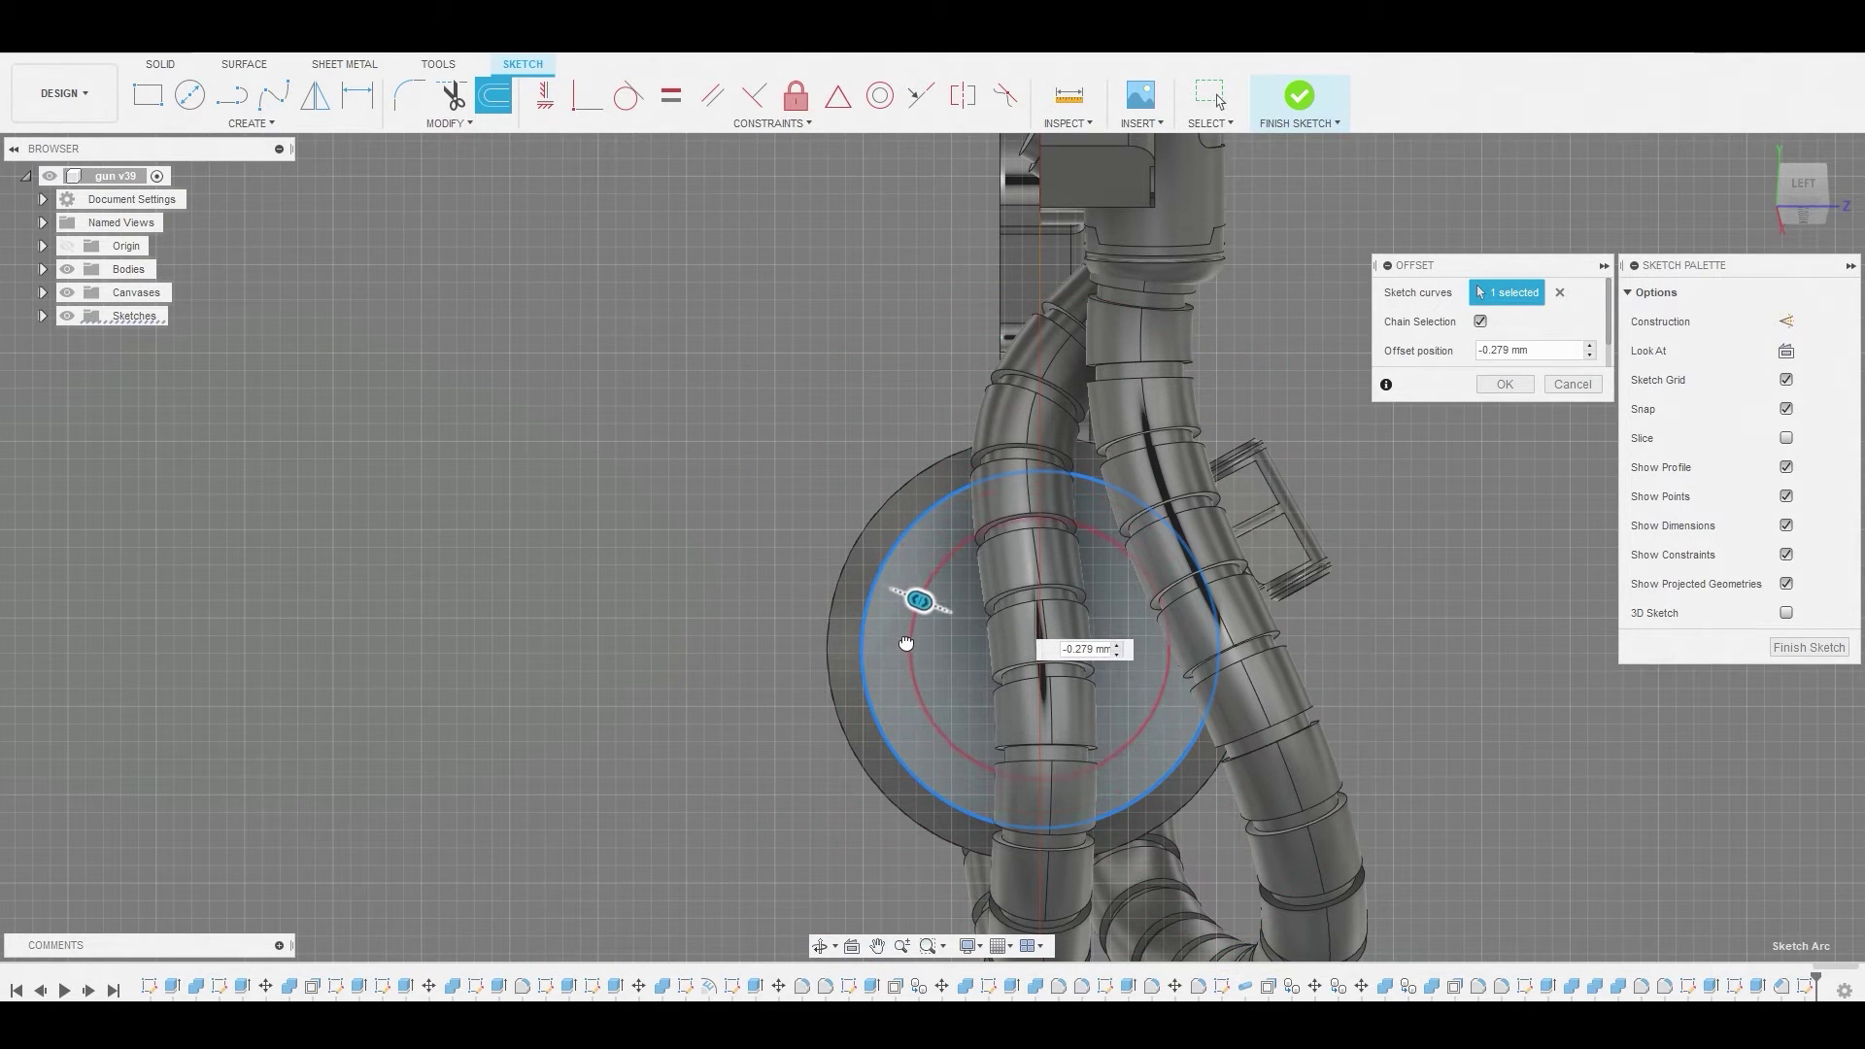
right_click(1312, 515)
click(1370, 516)
Extrude the inner circle on the canister end 0.094 mm outward, joined to the canister
right_click(952, 598)
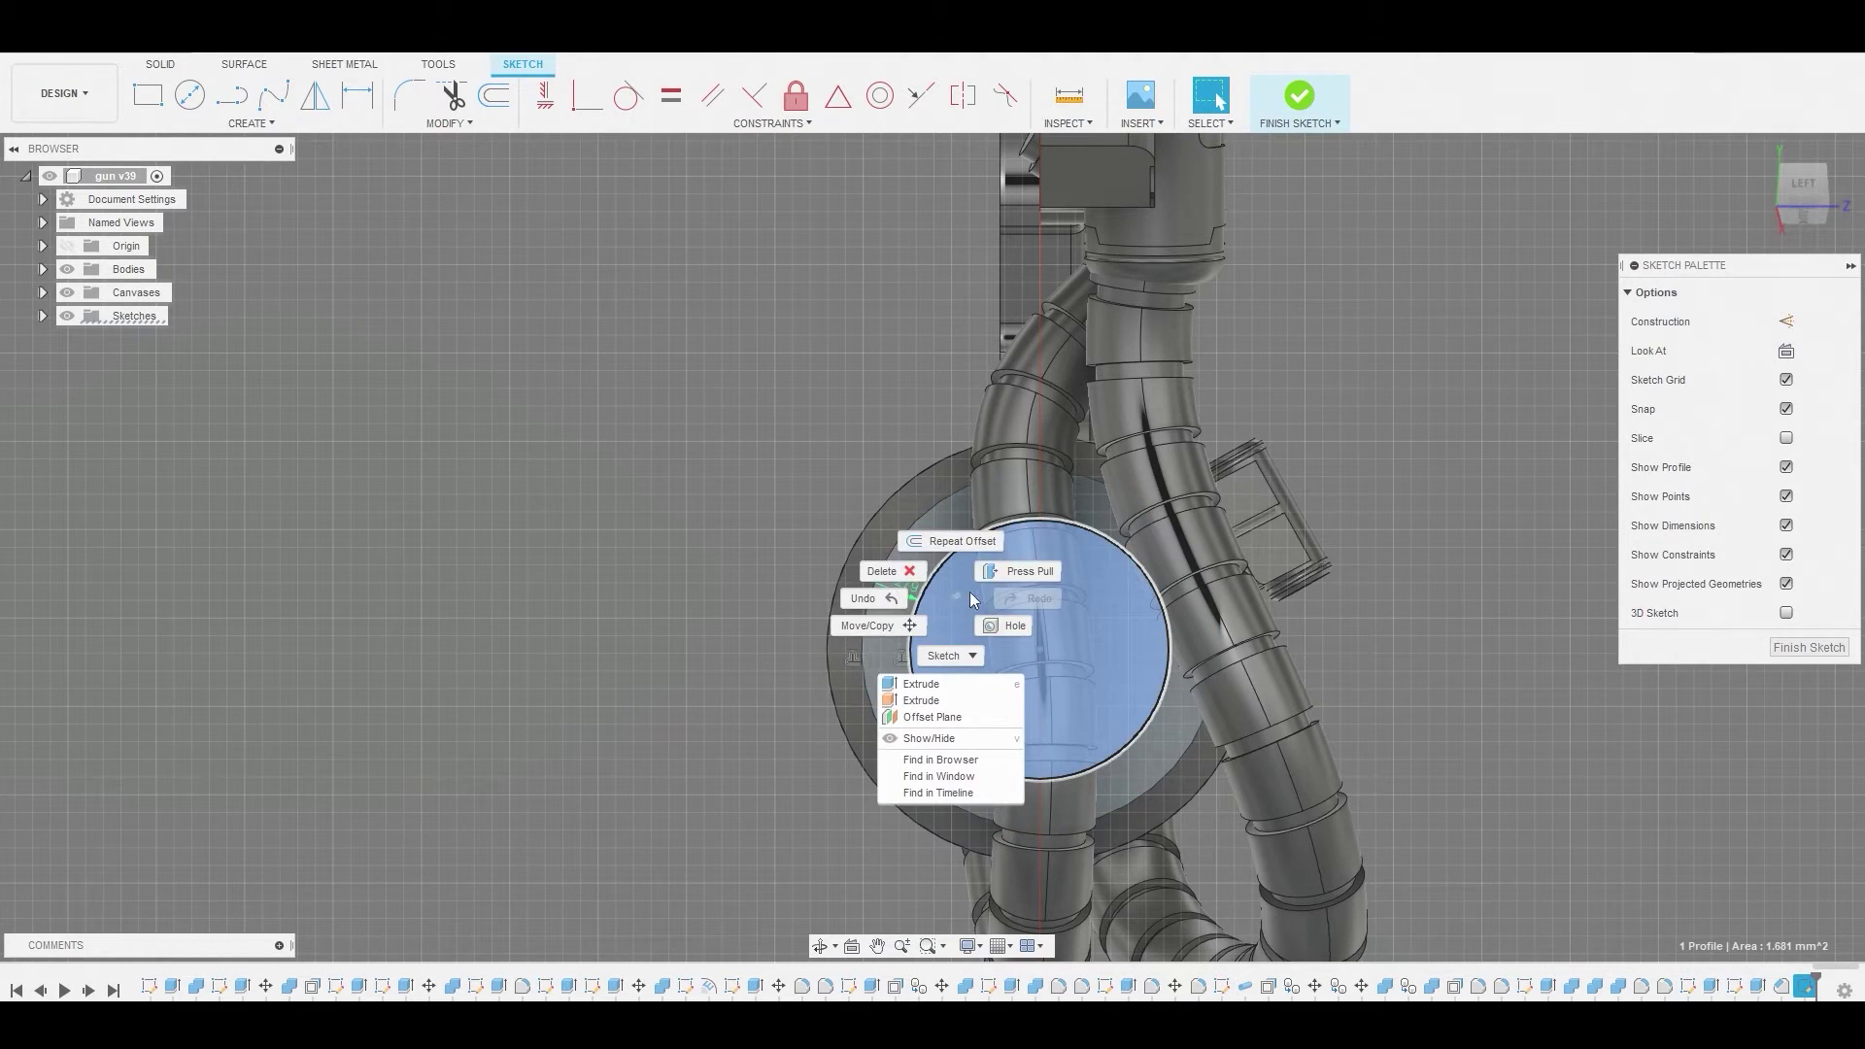
click(1020, 571)
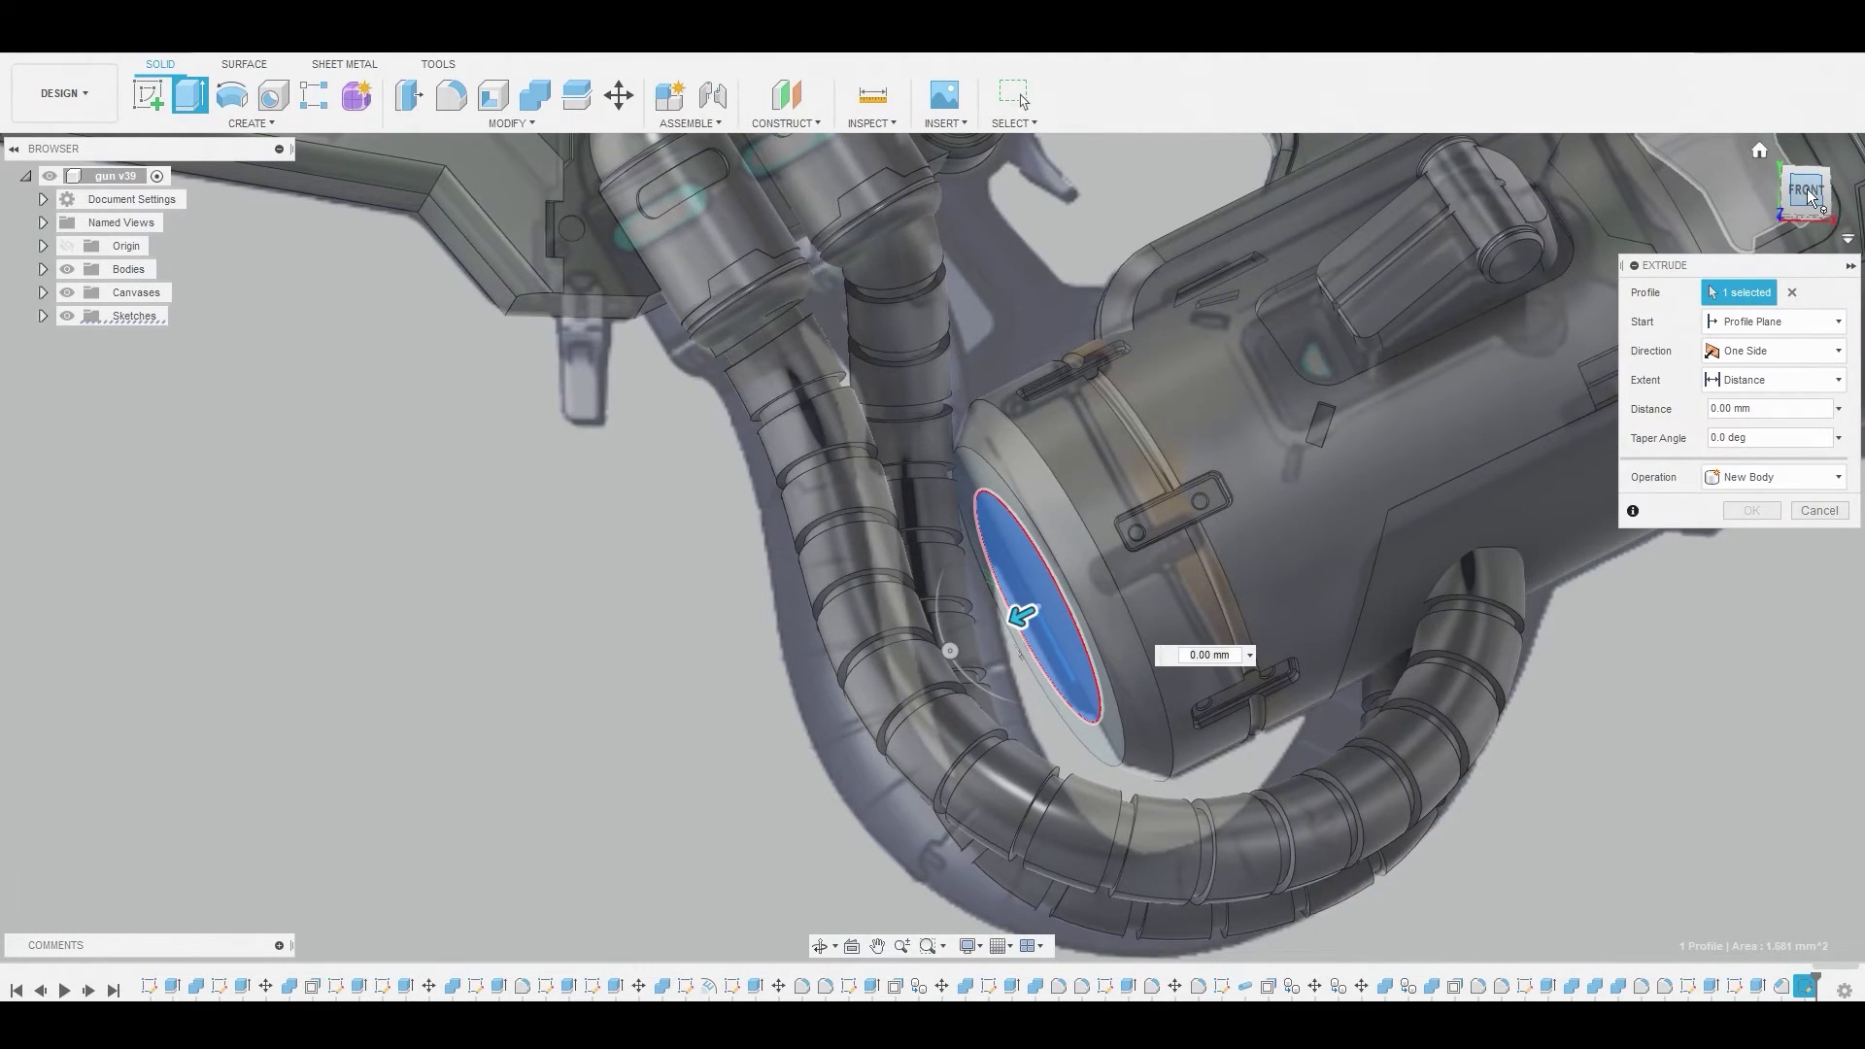
click(1807, 191)
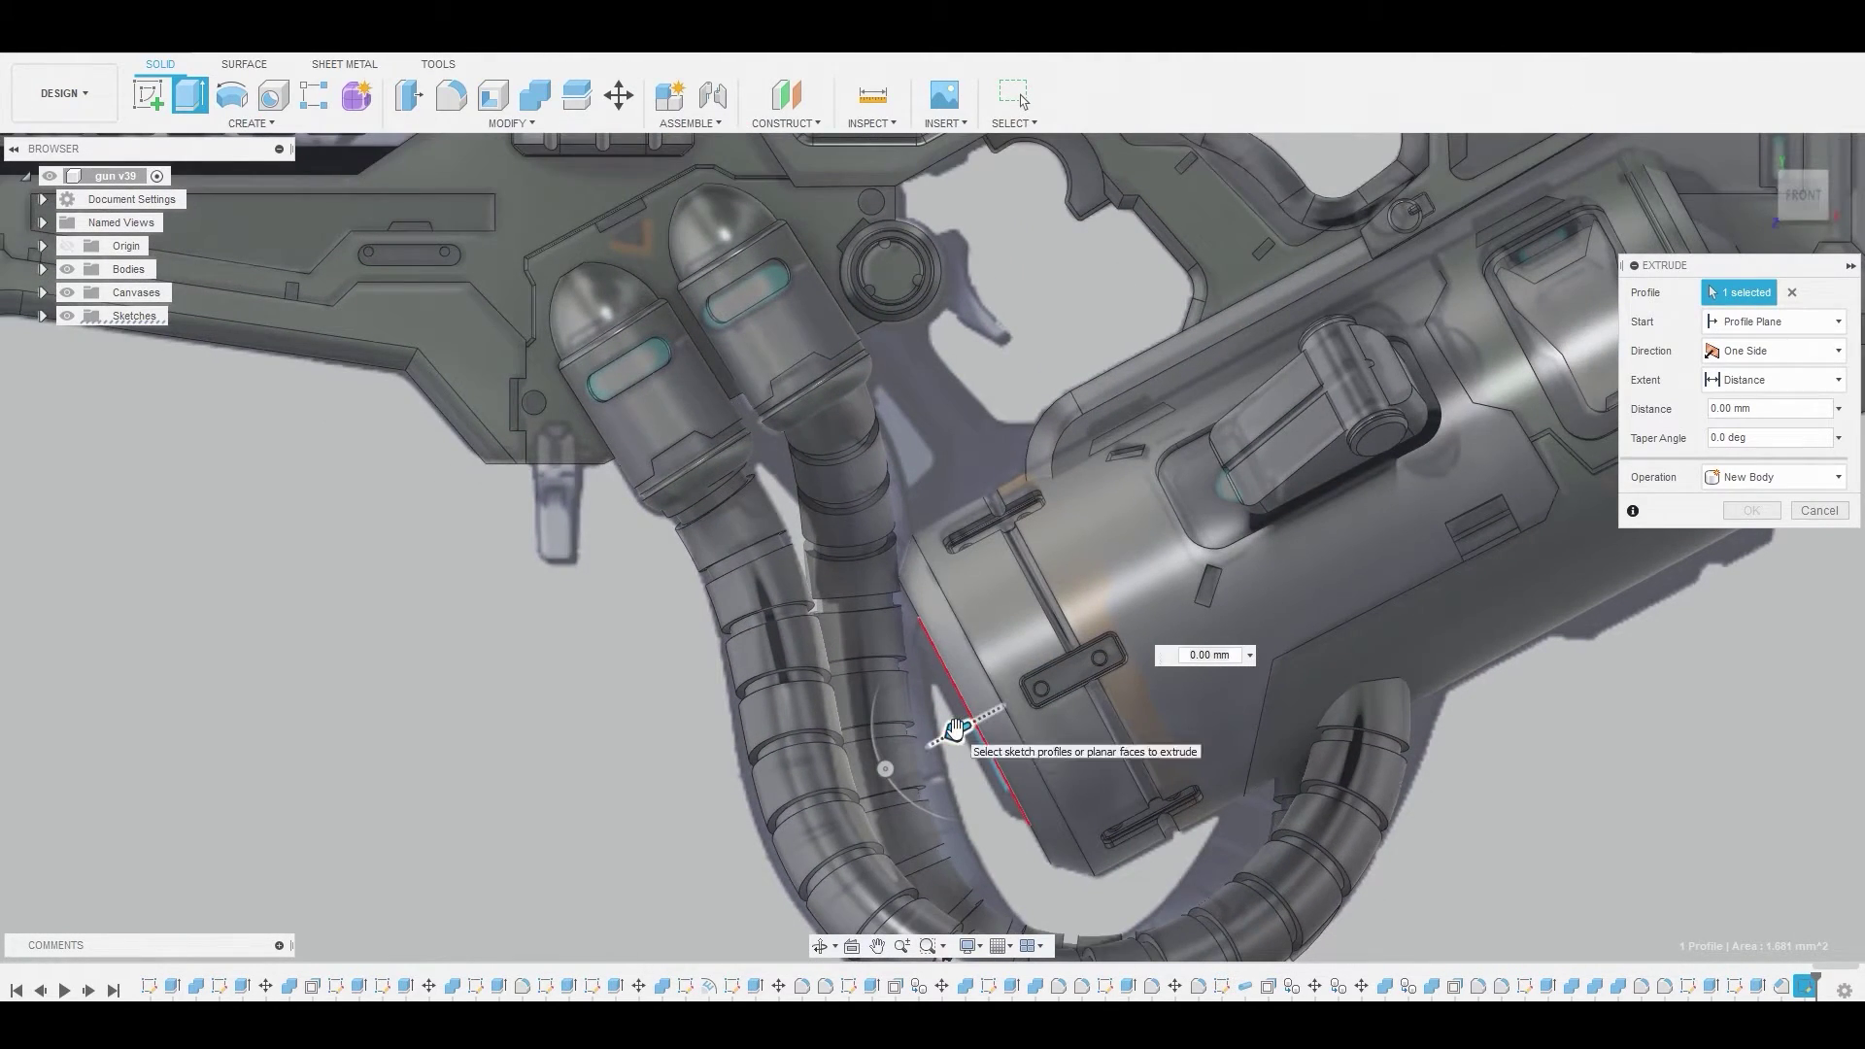
drag(955, 728, 940, 736)
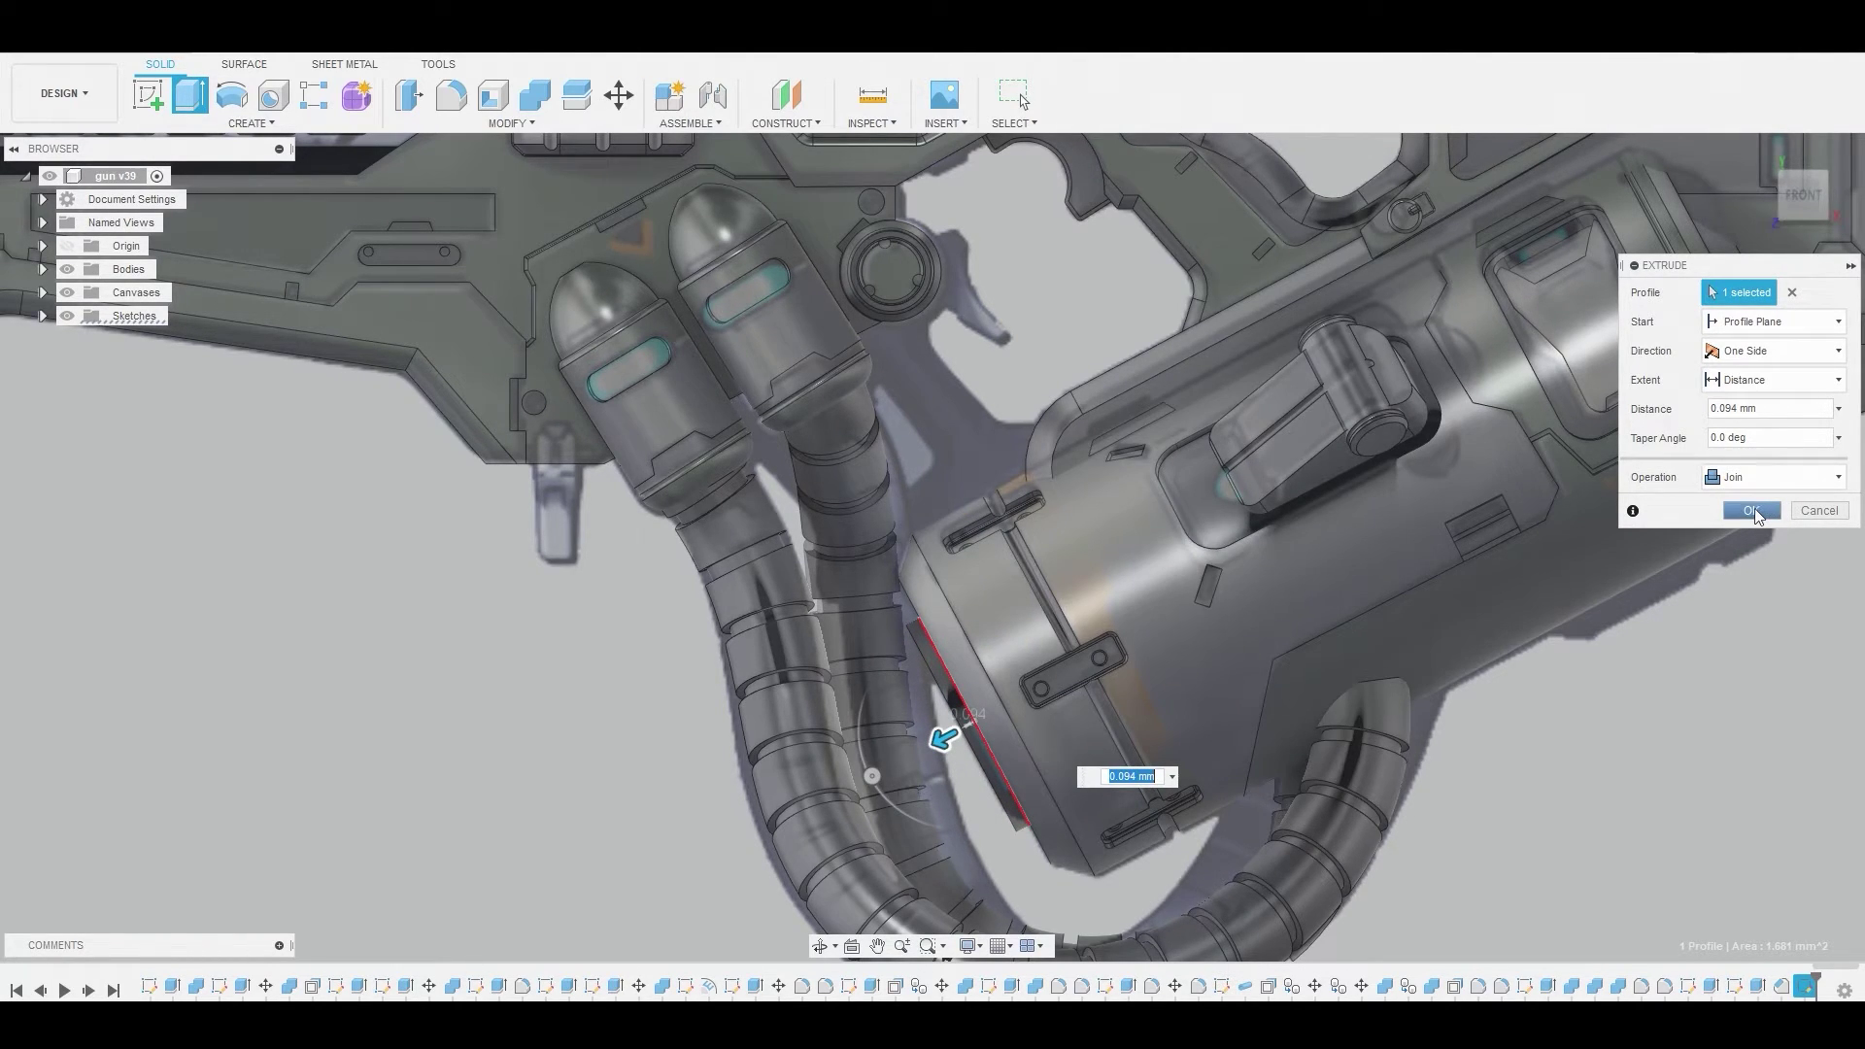
click(1753, 509)
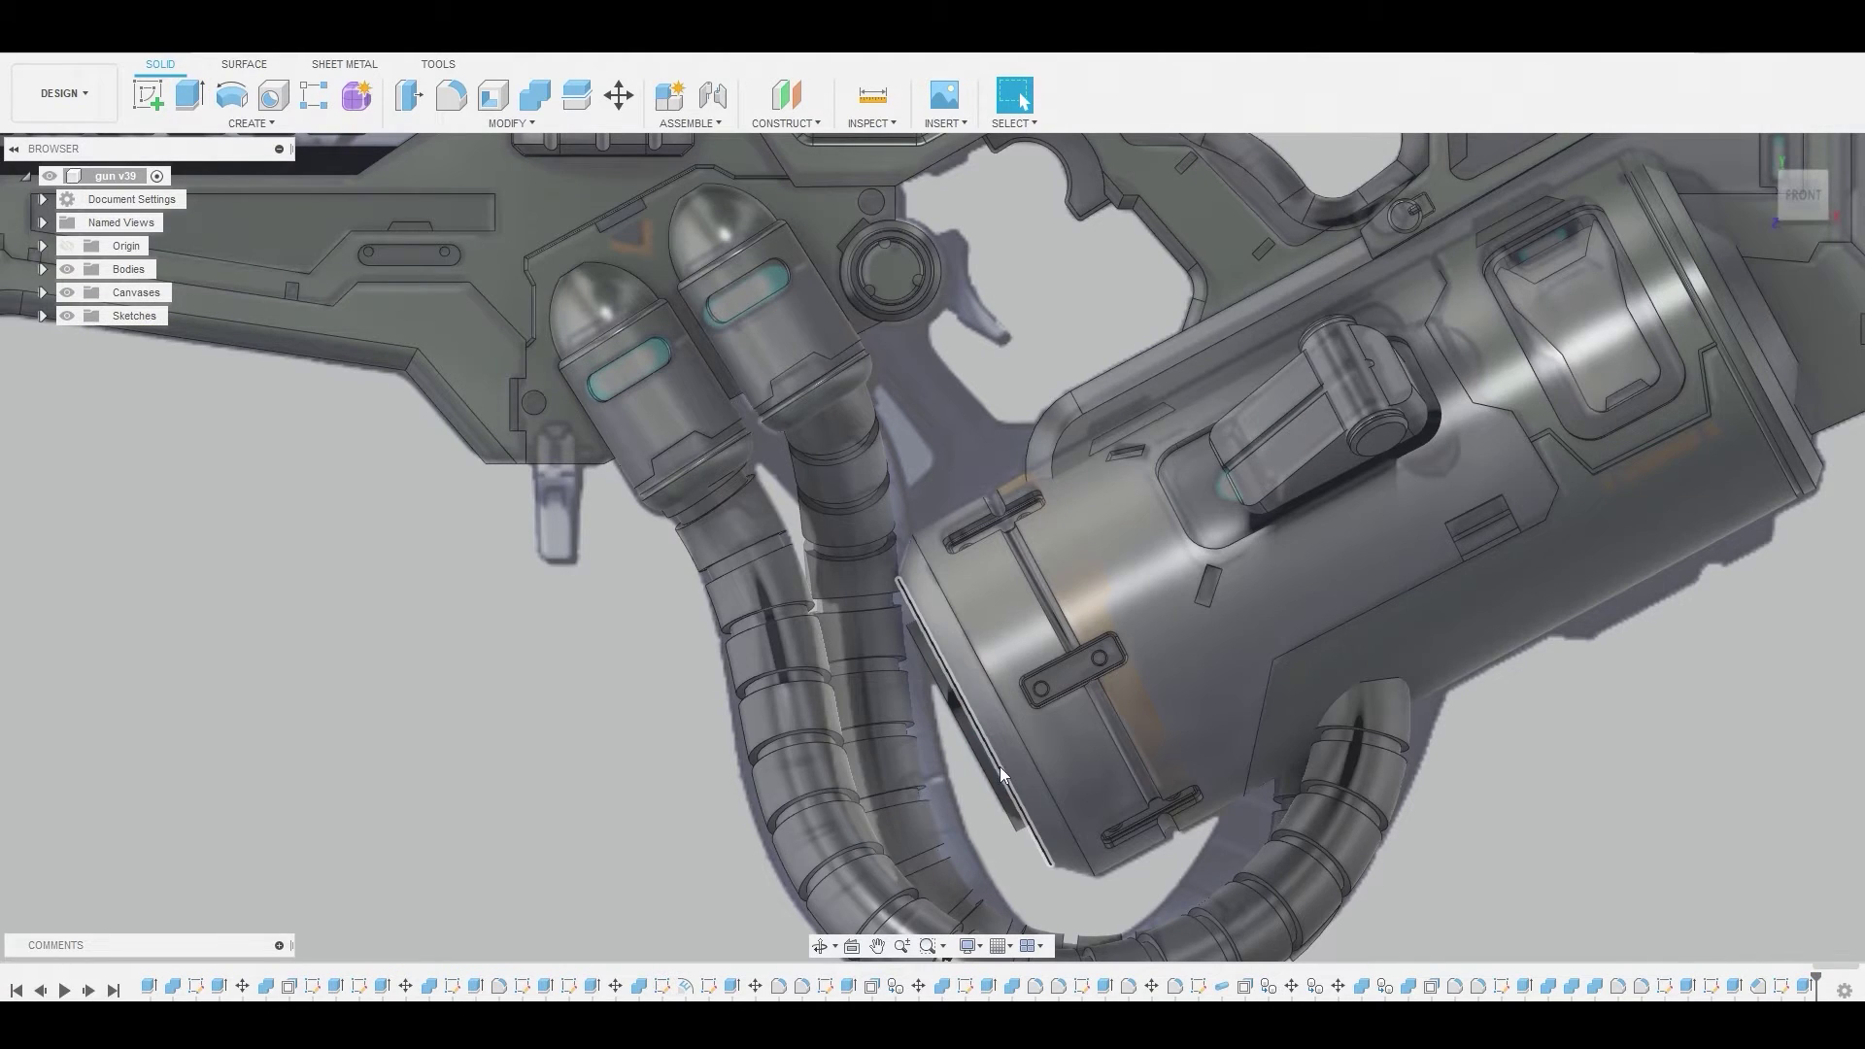
Fillet the outer rim of the raised disc on the canister end with a 0.261 mm radius
key(f)
scroll(970, 771, up, 3)
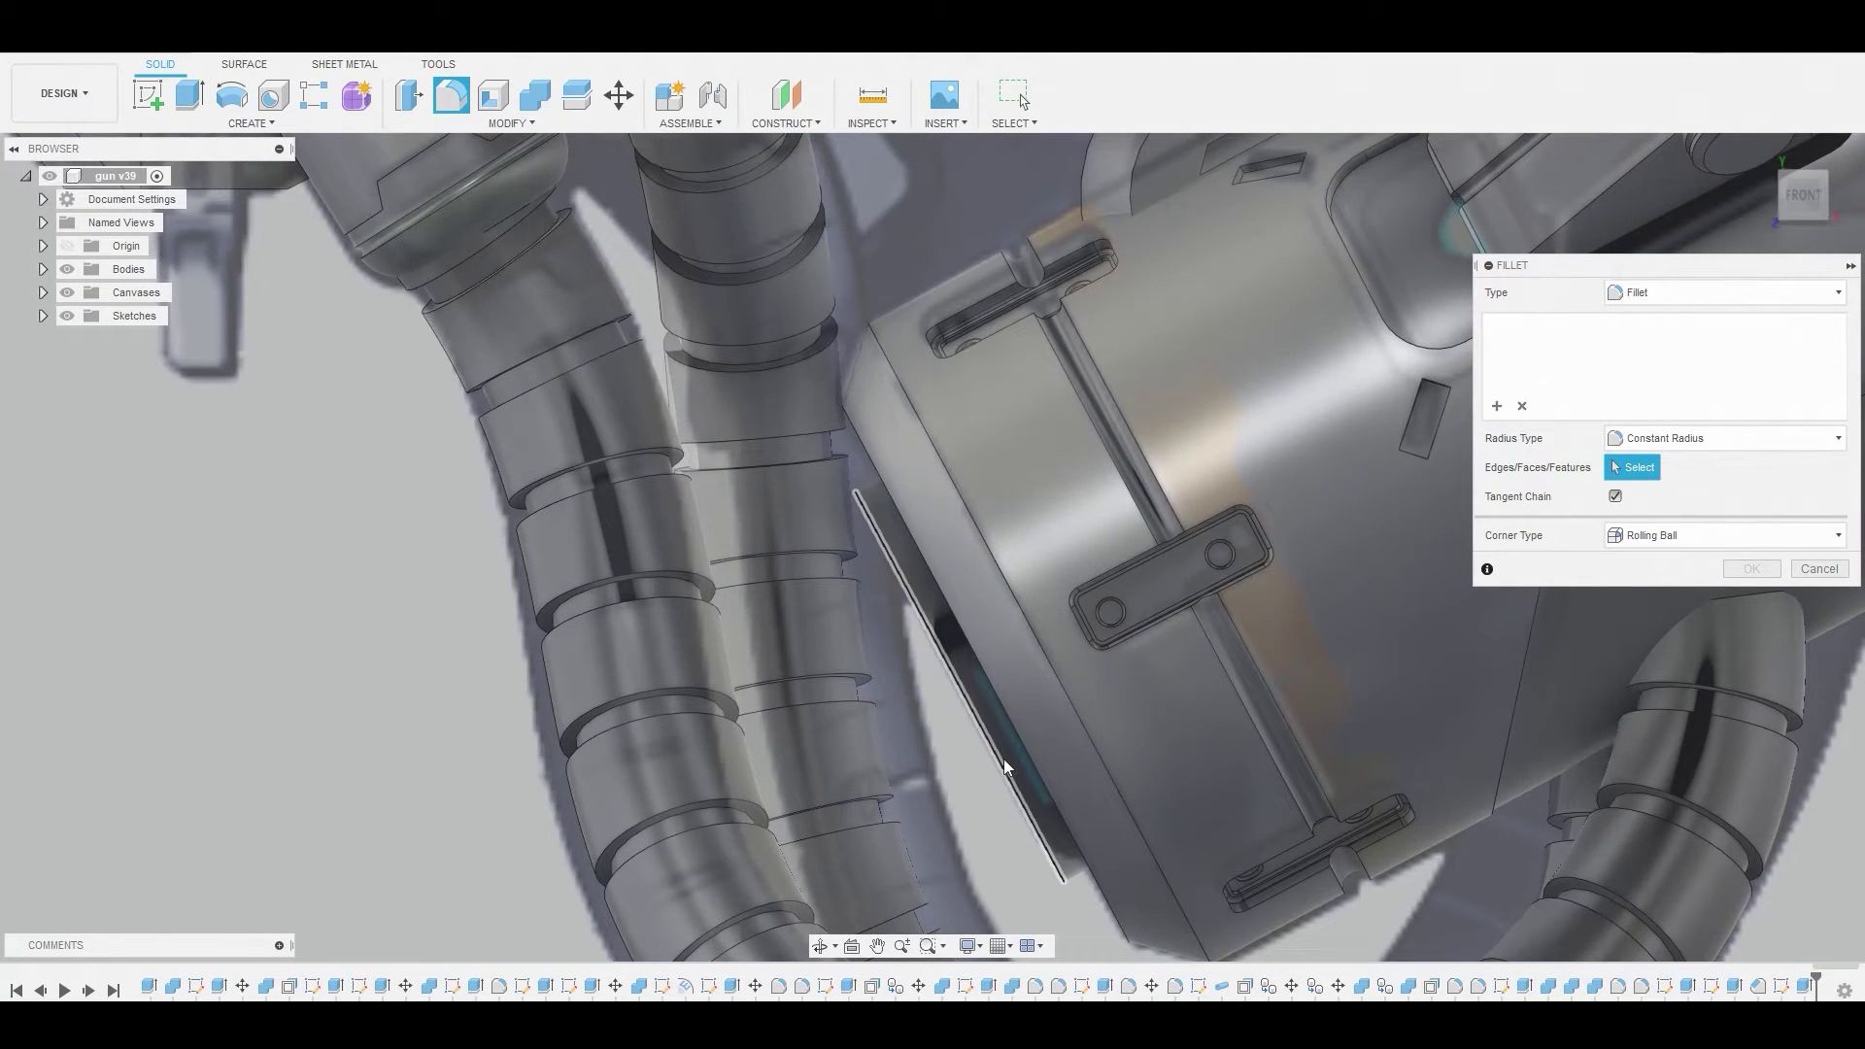
click(1005, 760)
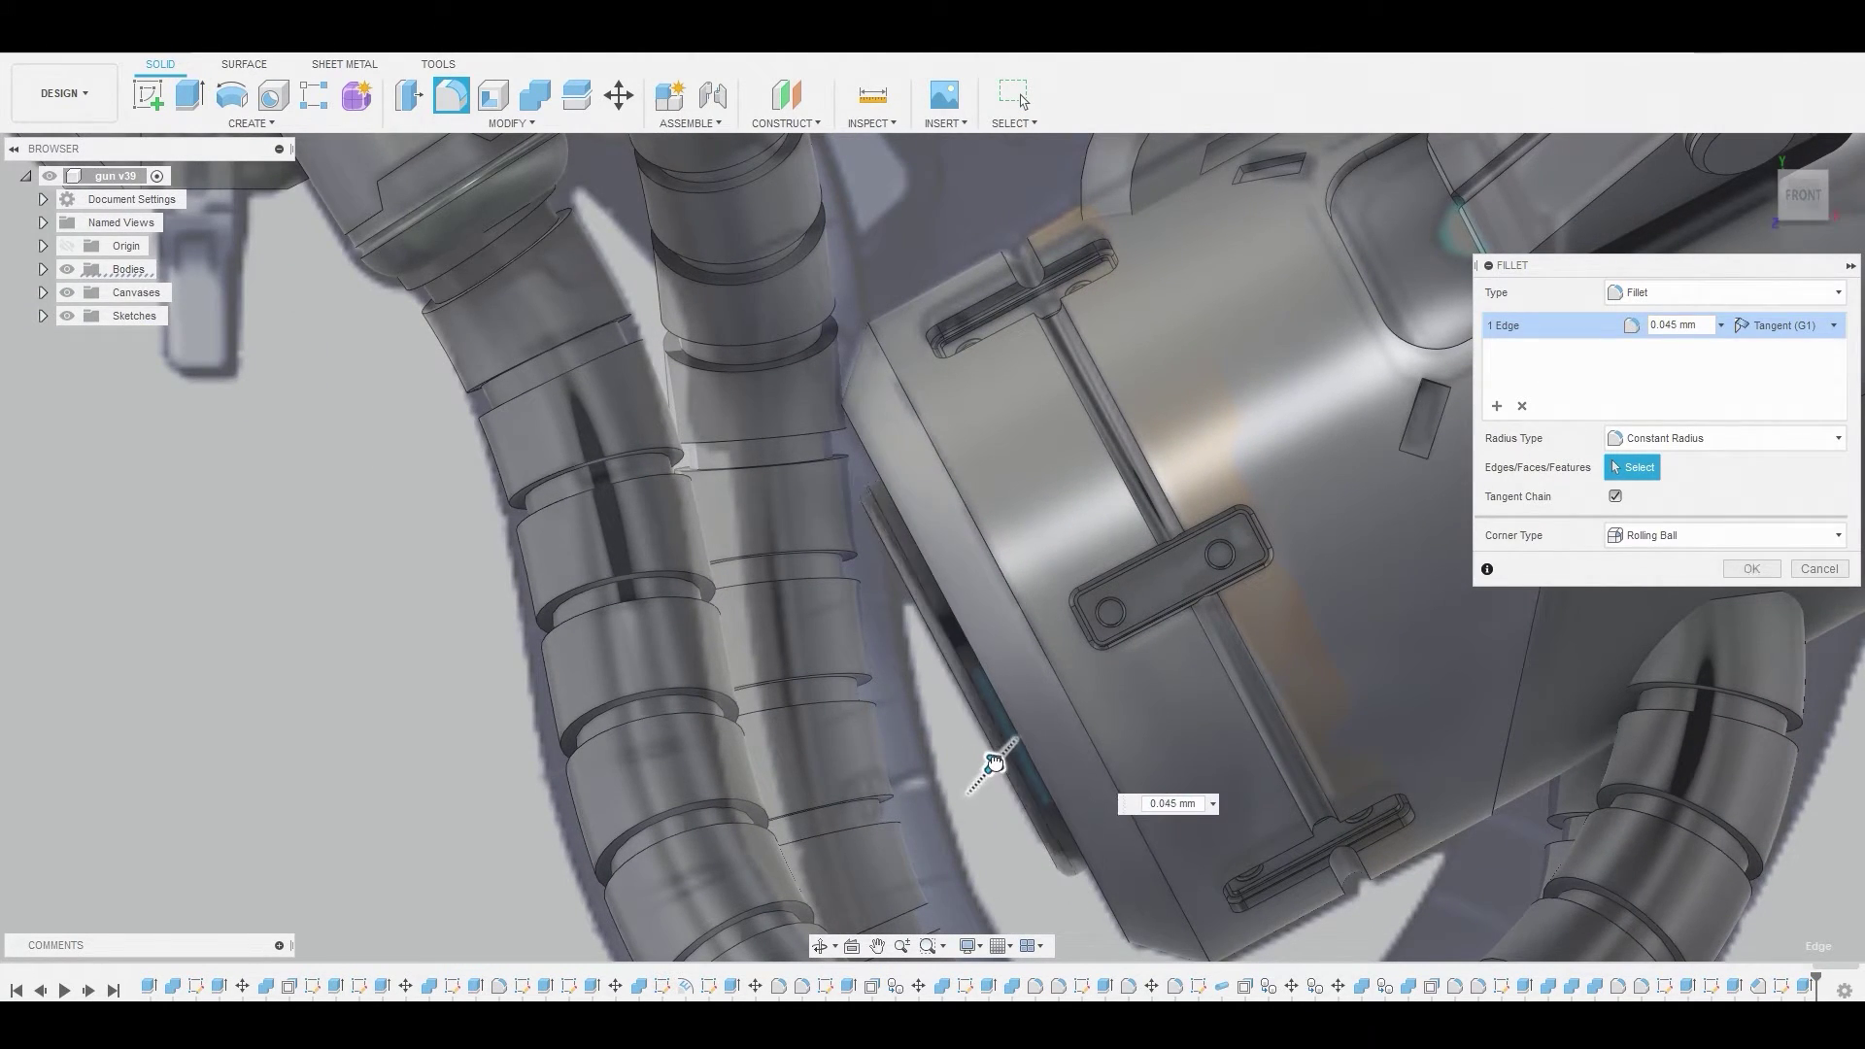
drag(997, 759, 1004, 748)
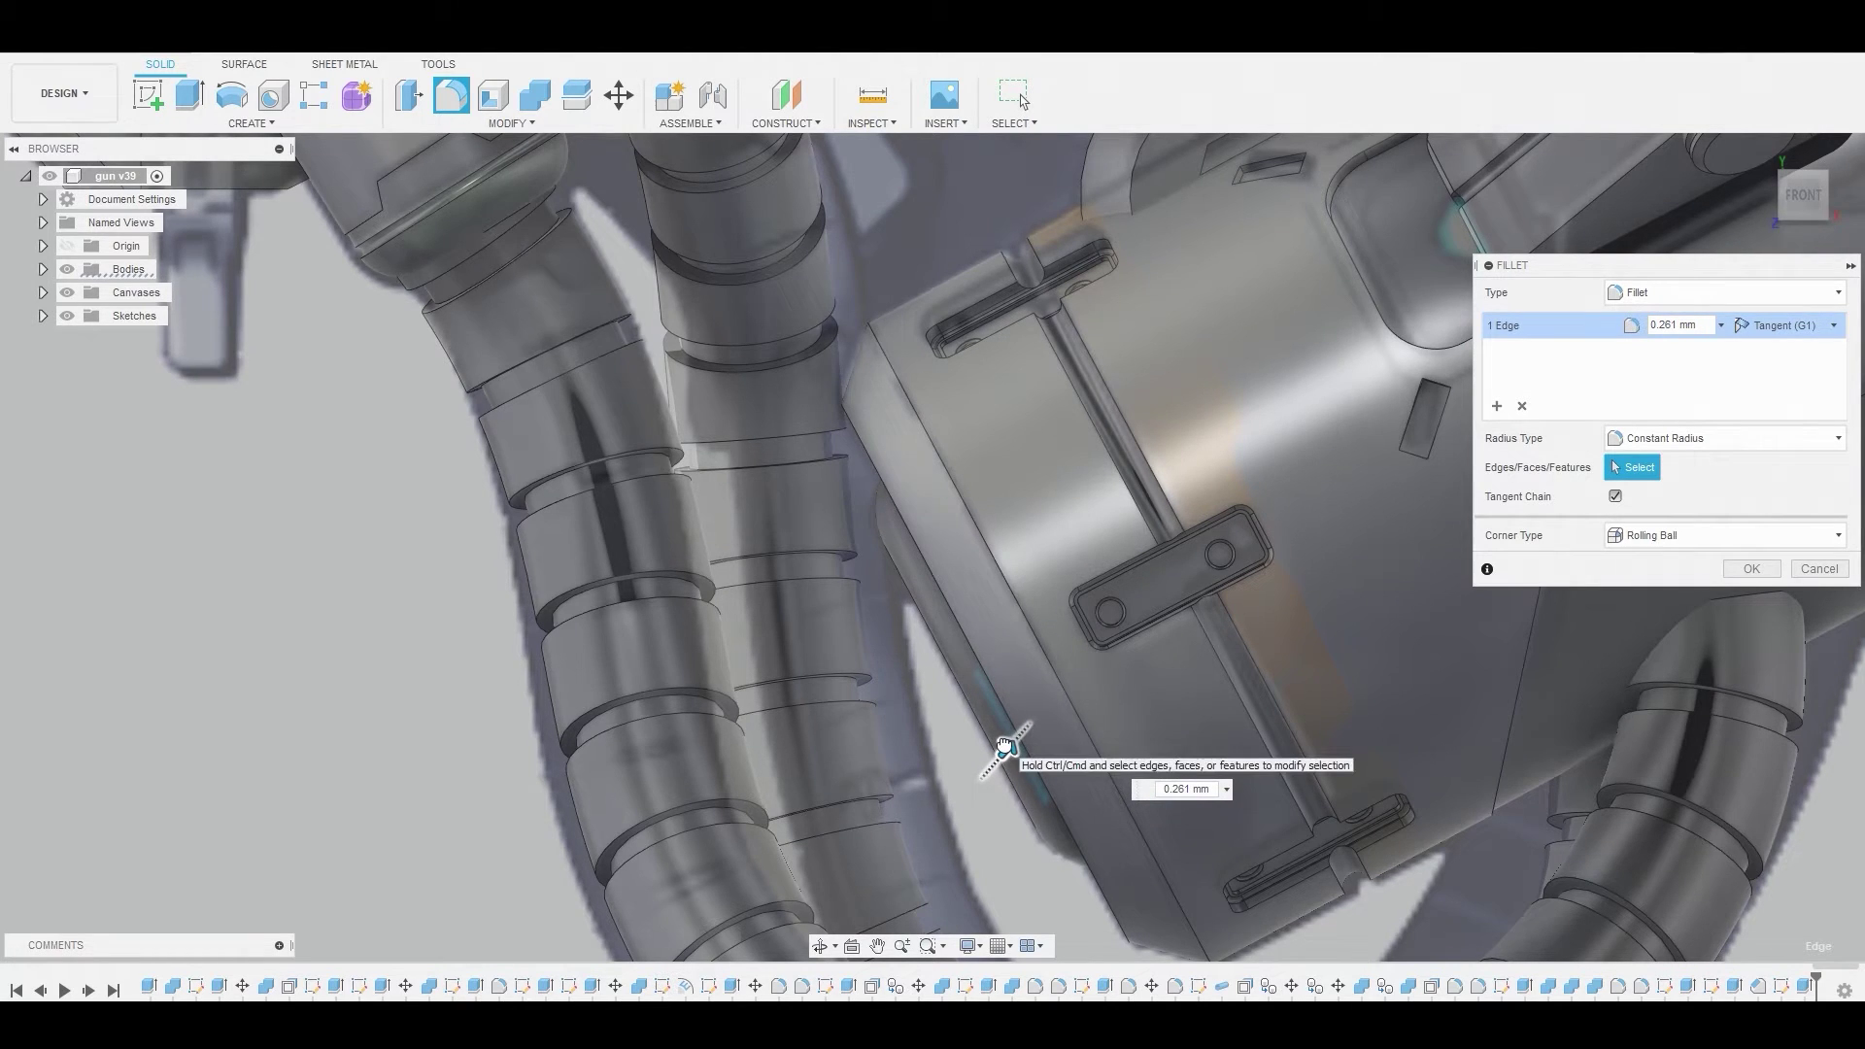
click(1750, 568)
Create a sketch on the flat face of the canister's end disc and cut its circular profile 0.05 mm deep
scroll(1209, 505, down, 2)
scroll(1211, 506, down, 3)
shift+middle_drag(1199, 546, 1233, 535)
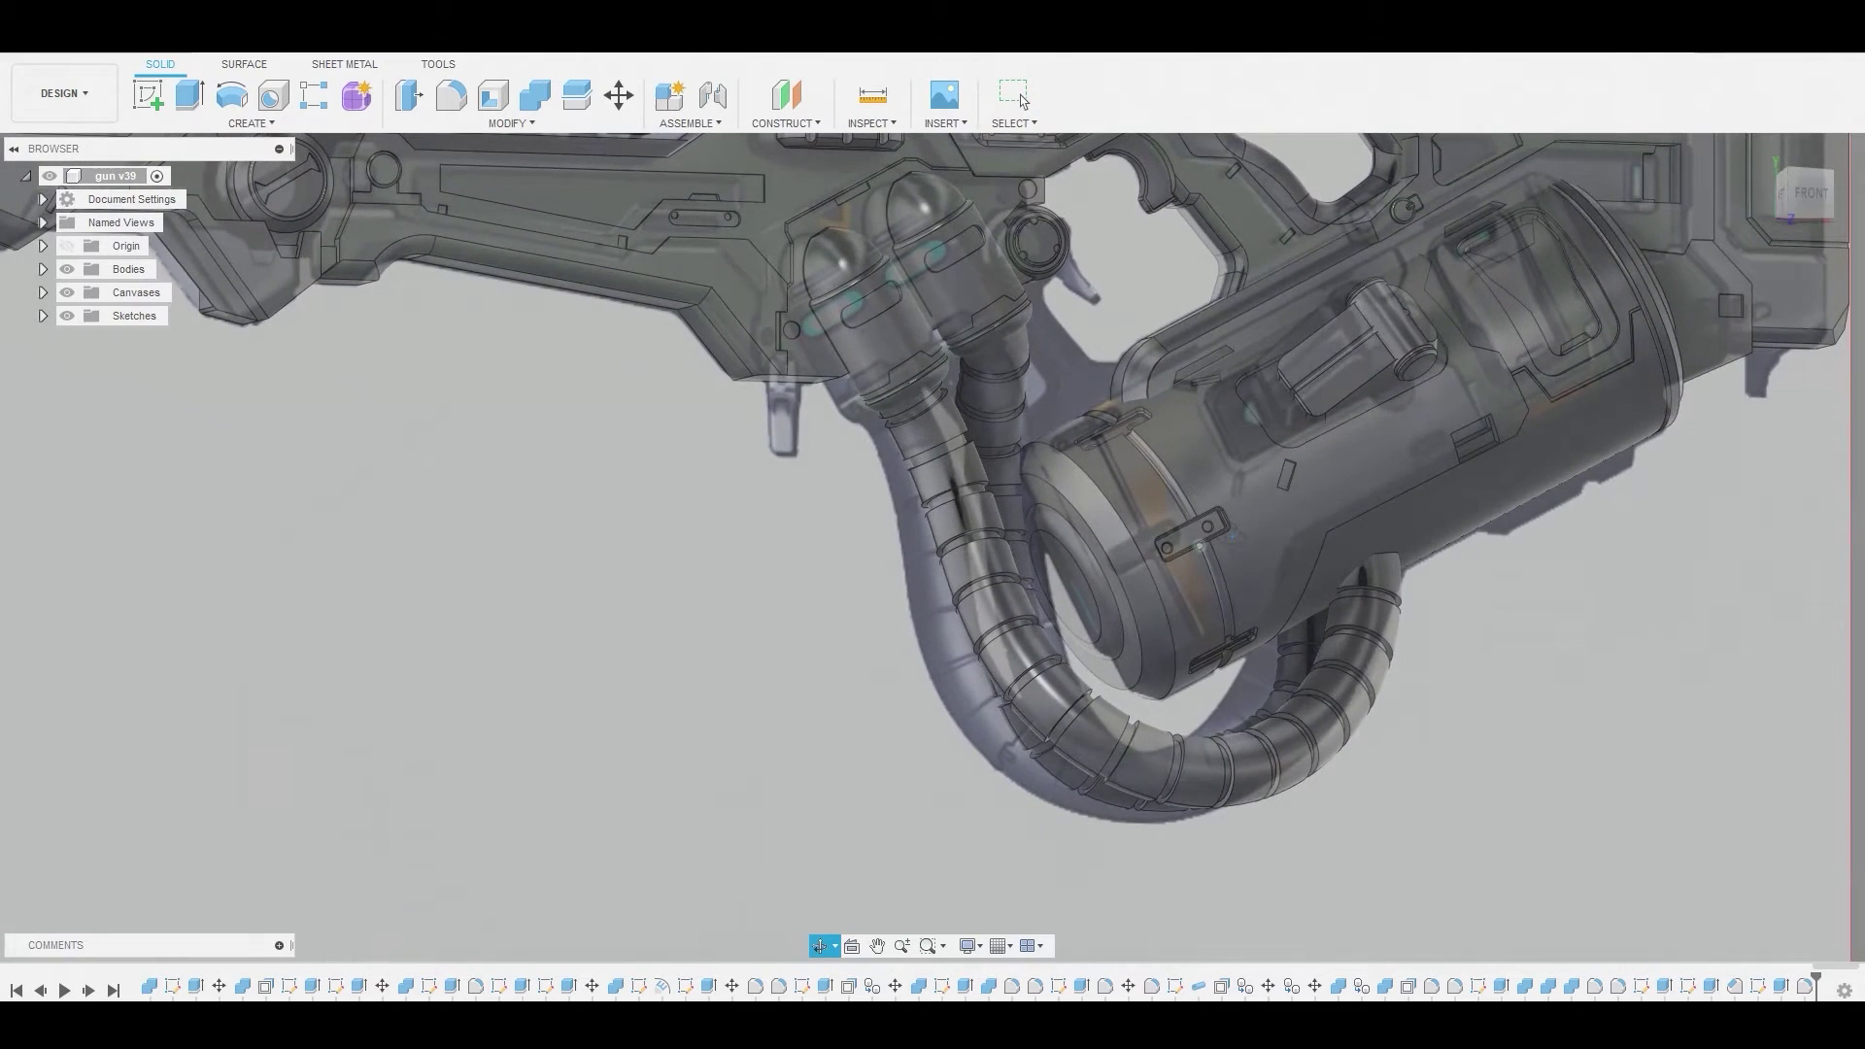
shift+middle_drag(1069, 532, 1040, 539)
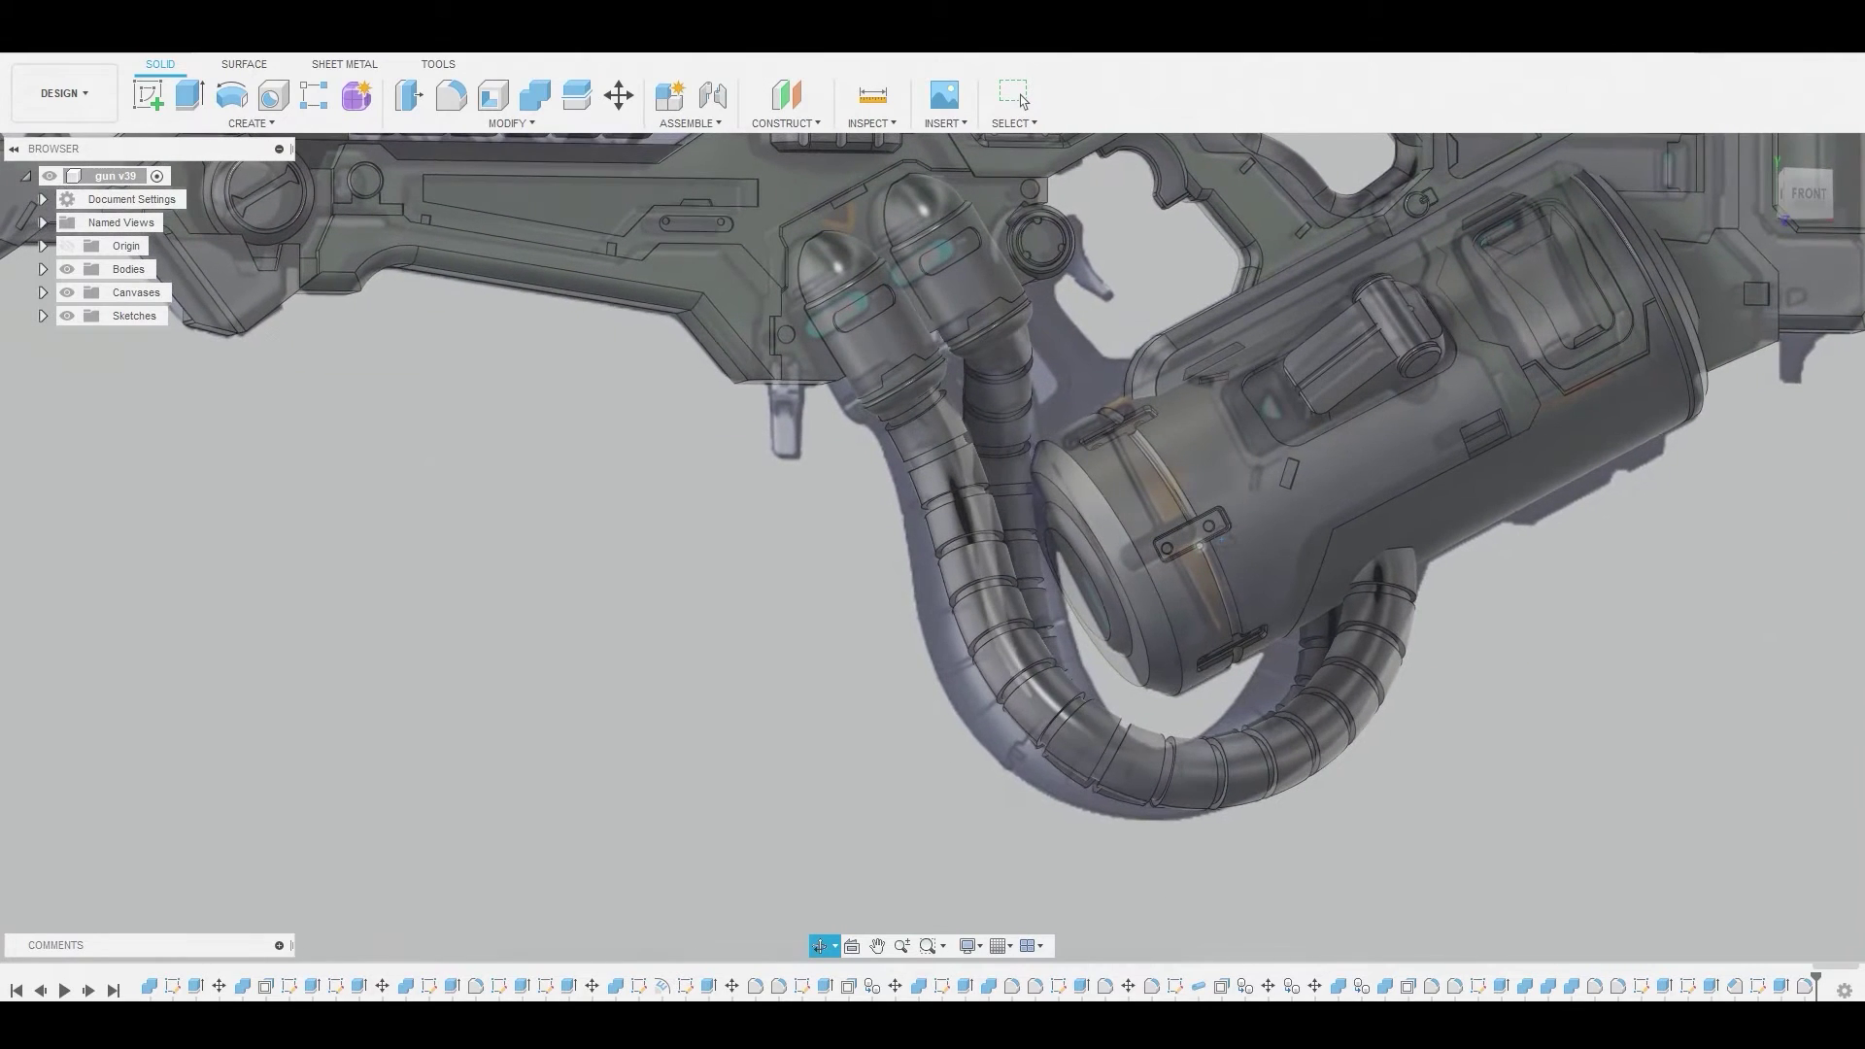
click(1076, 595)
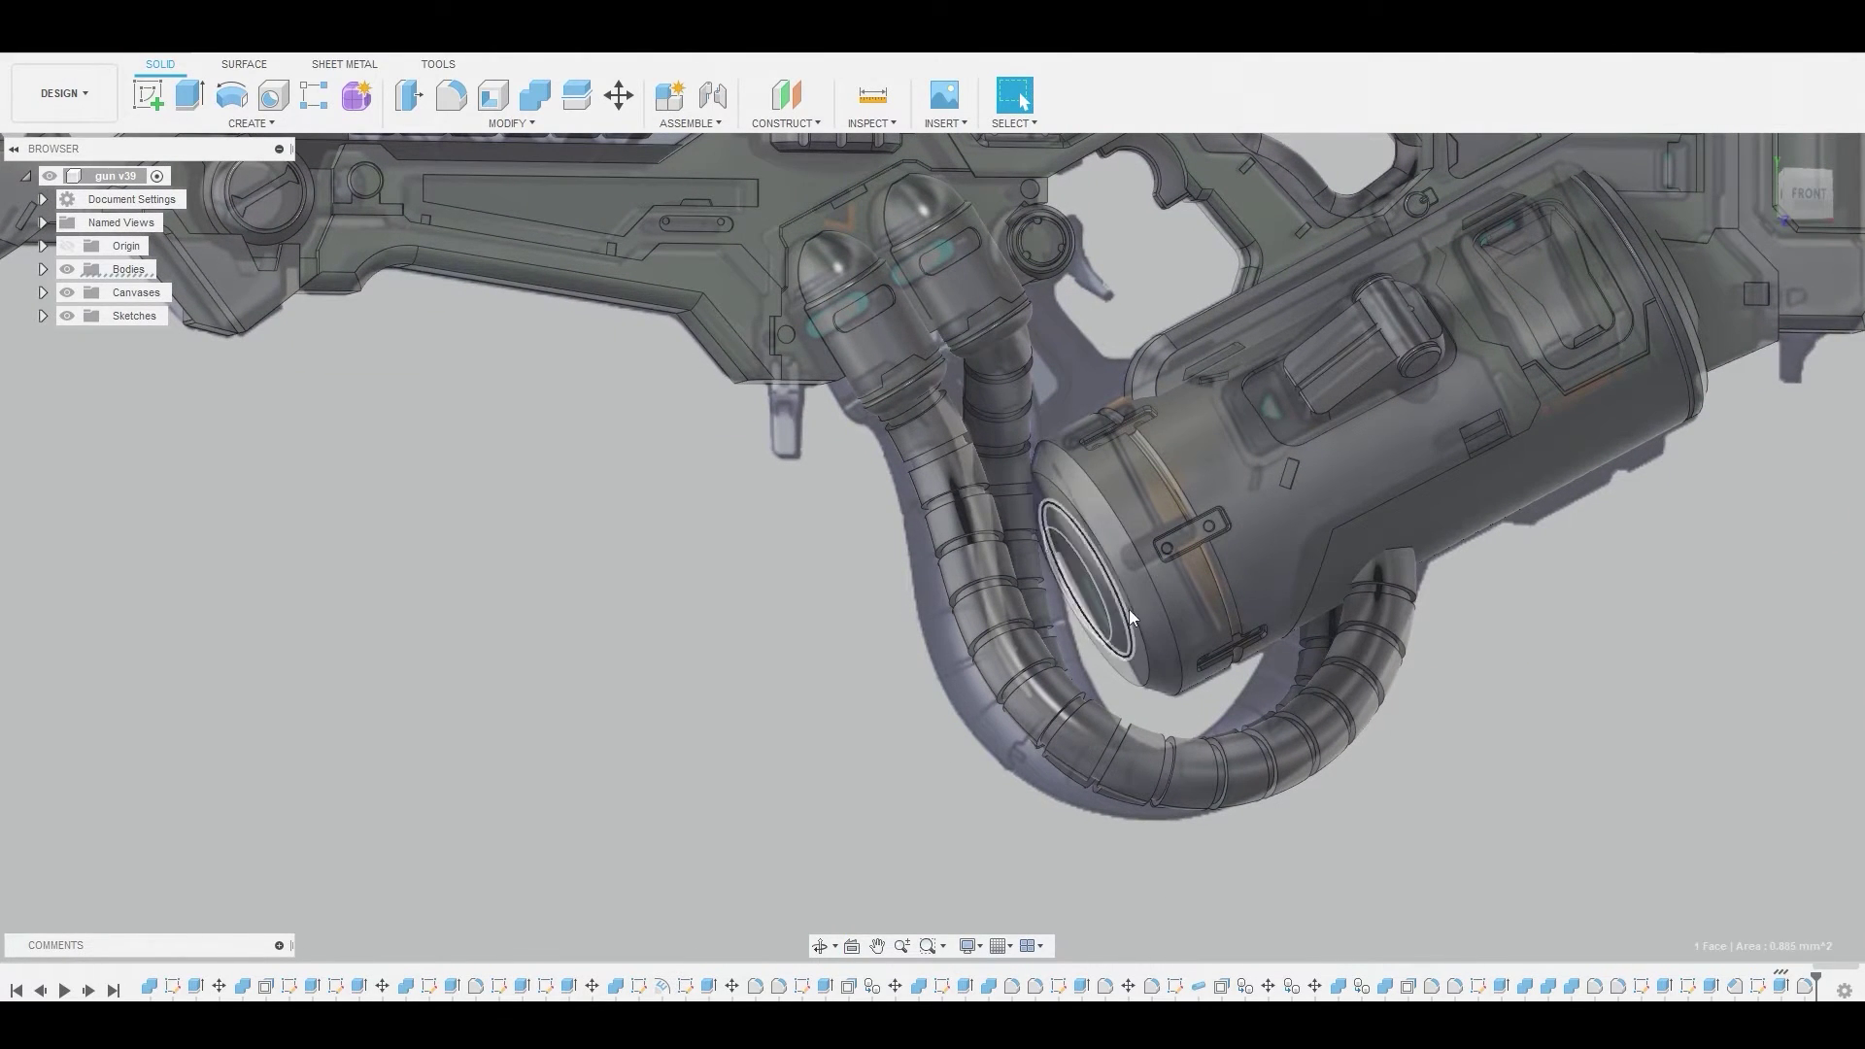
click(161, 97)
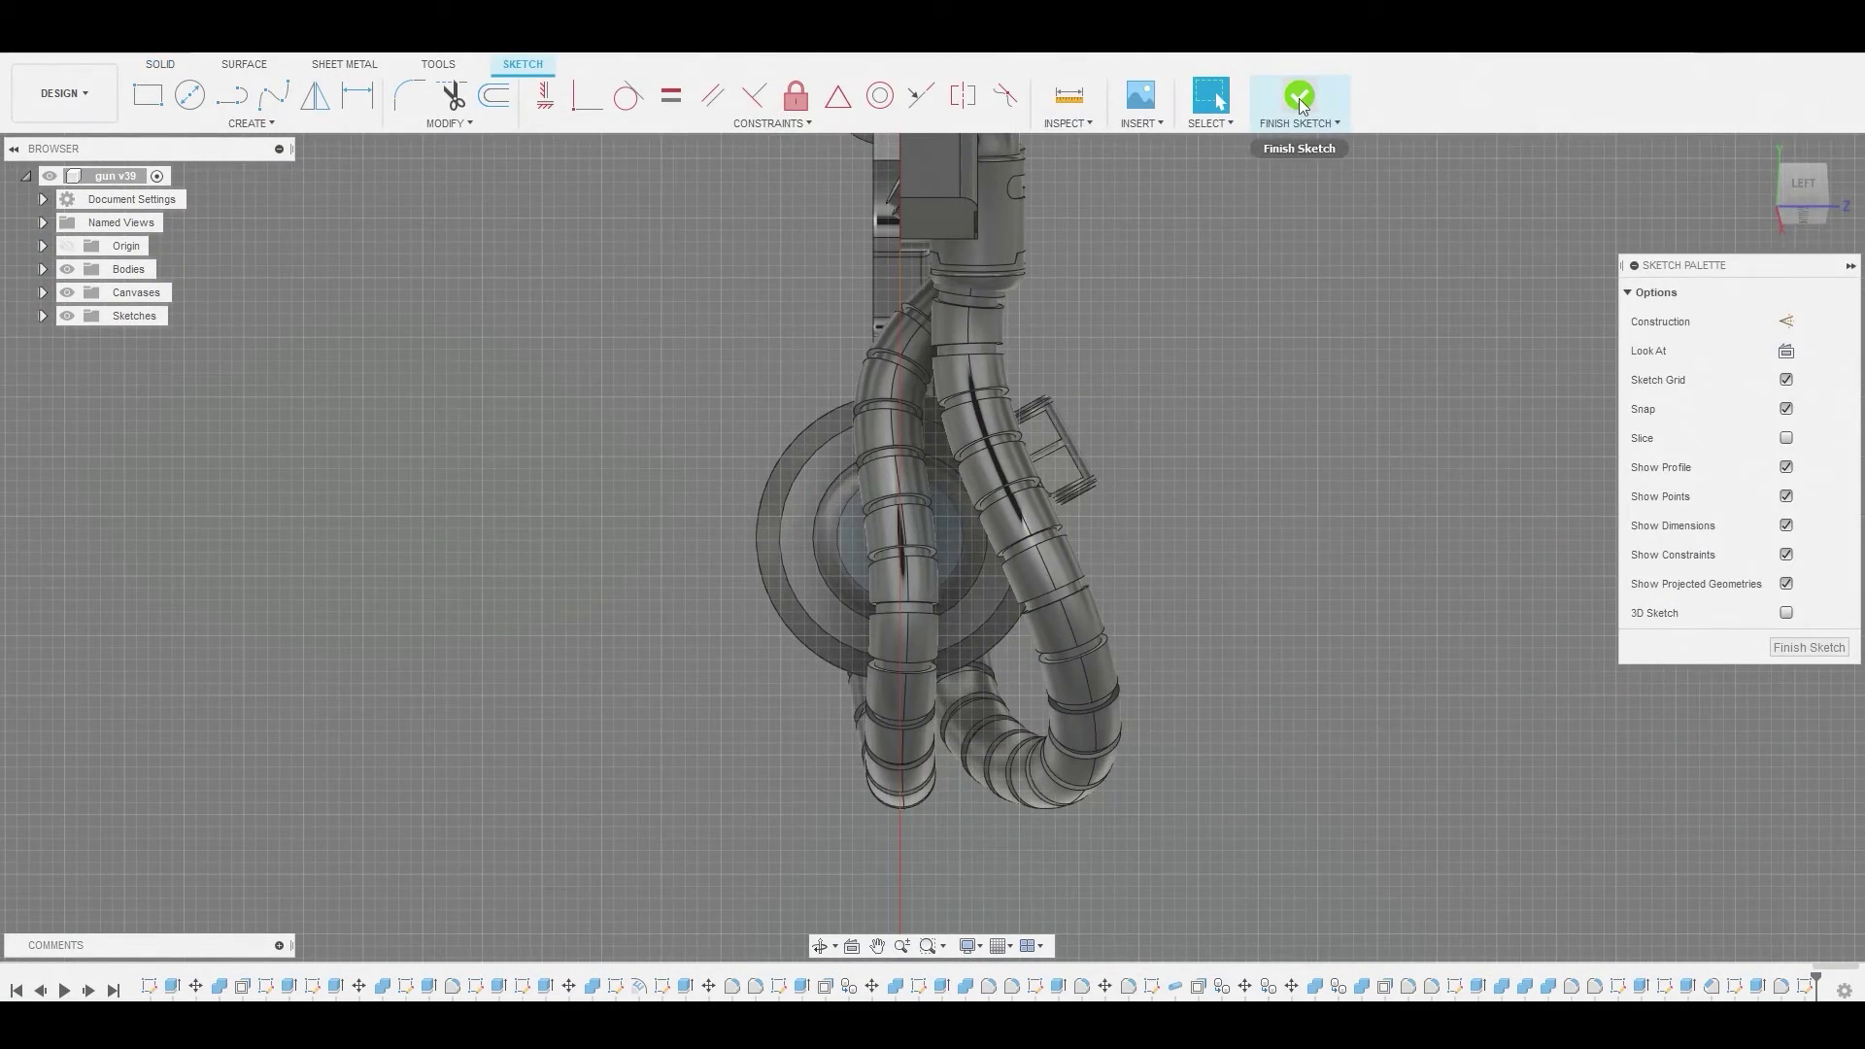
click(1300, 98)
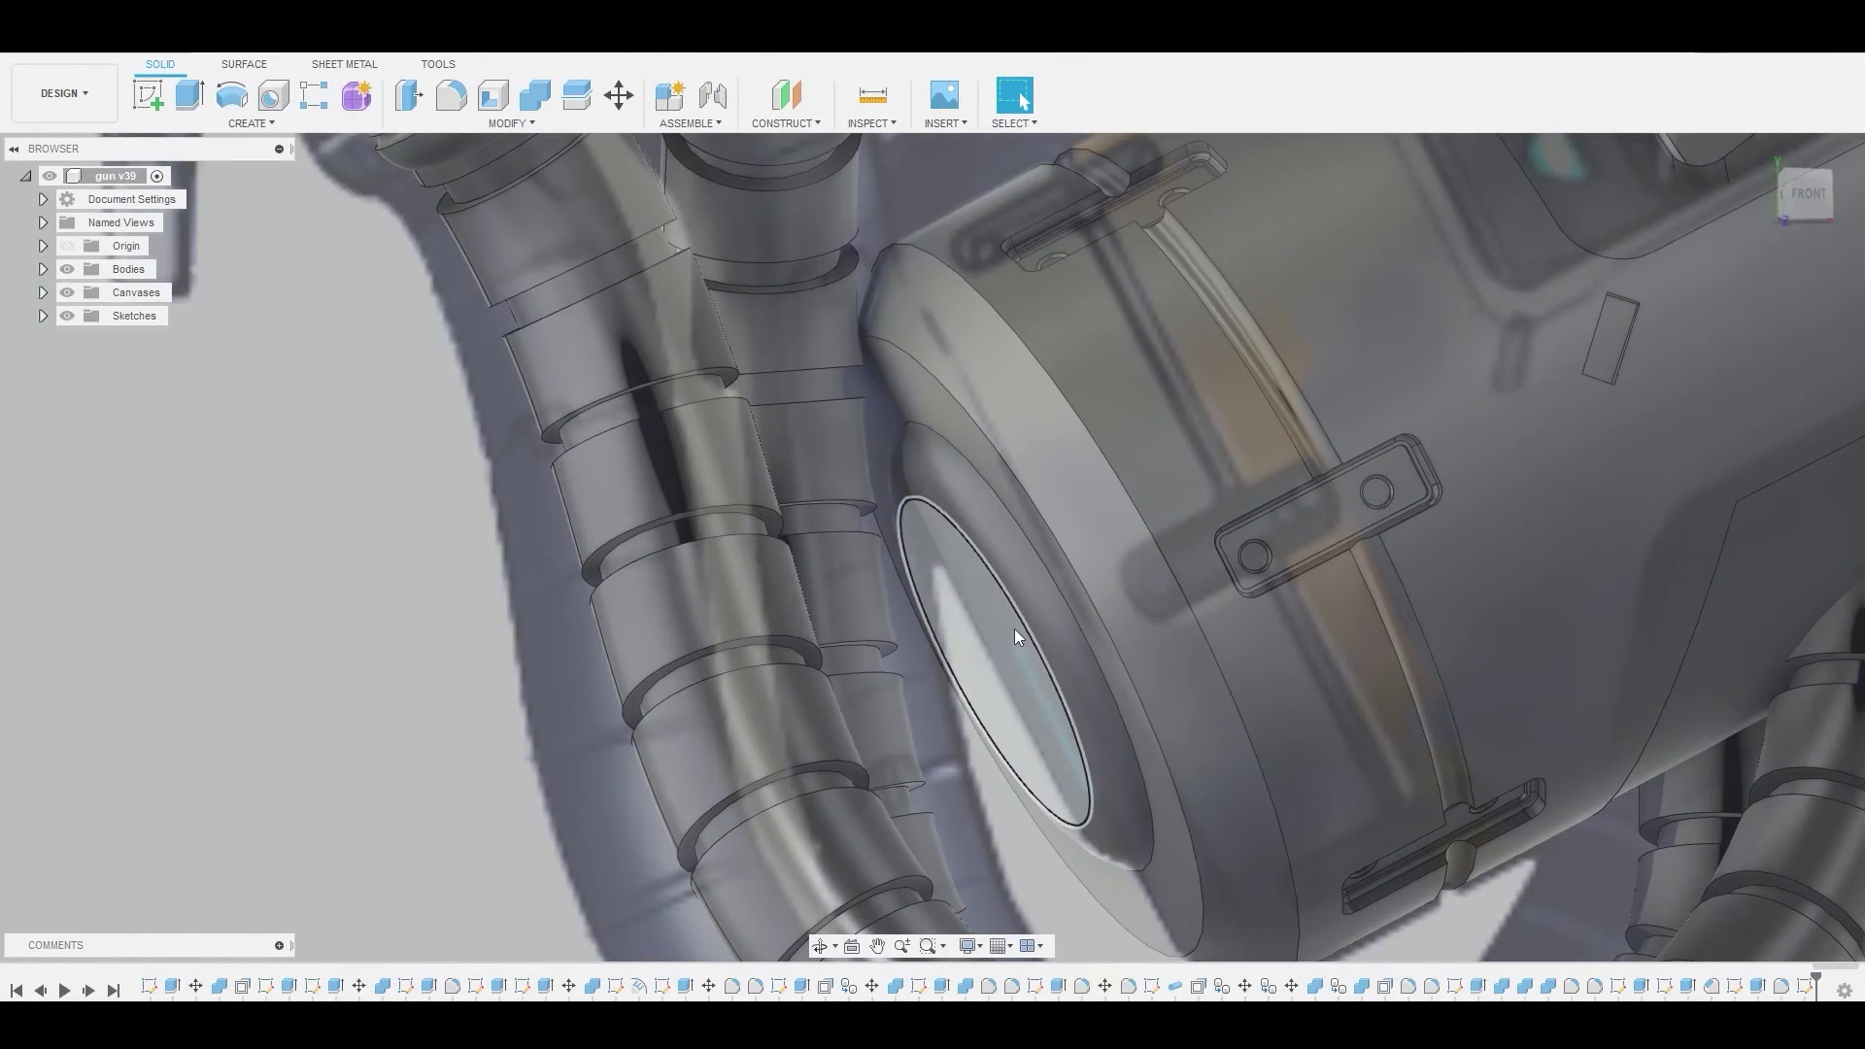
right_click(1014, 627)
click(1081, 603)
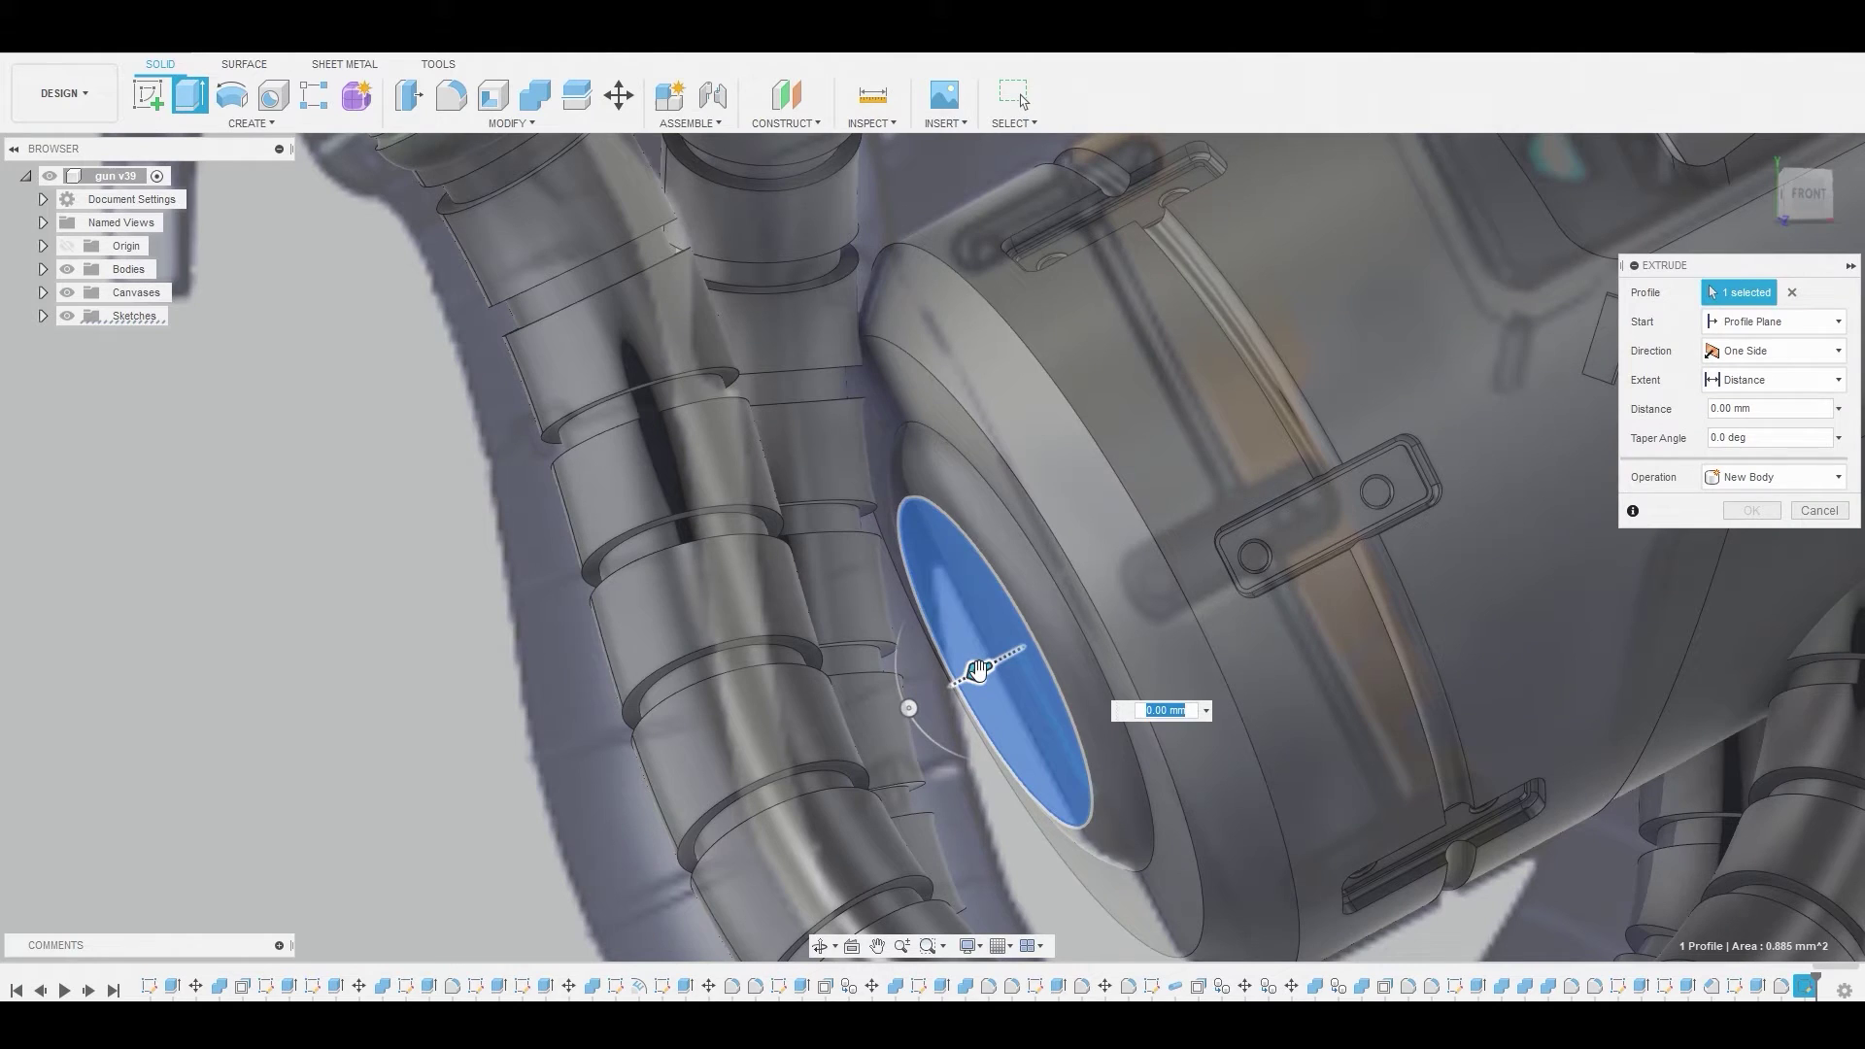
drag(977, 670, 994, 665)
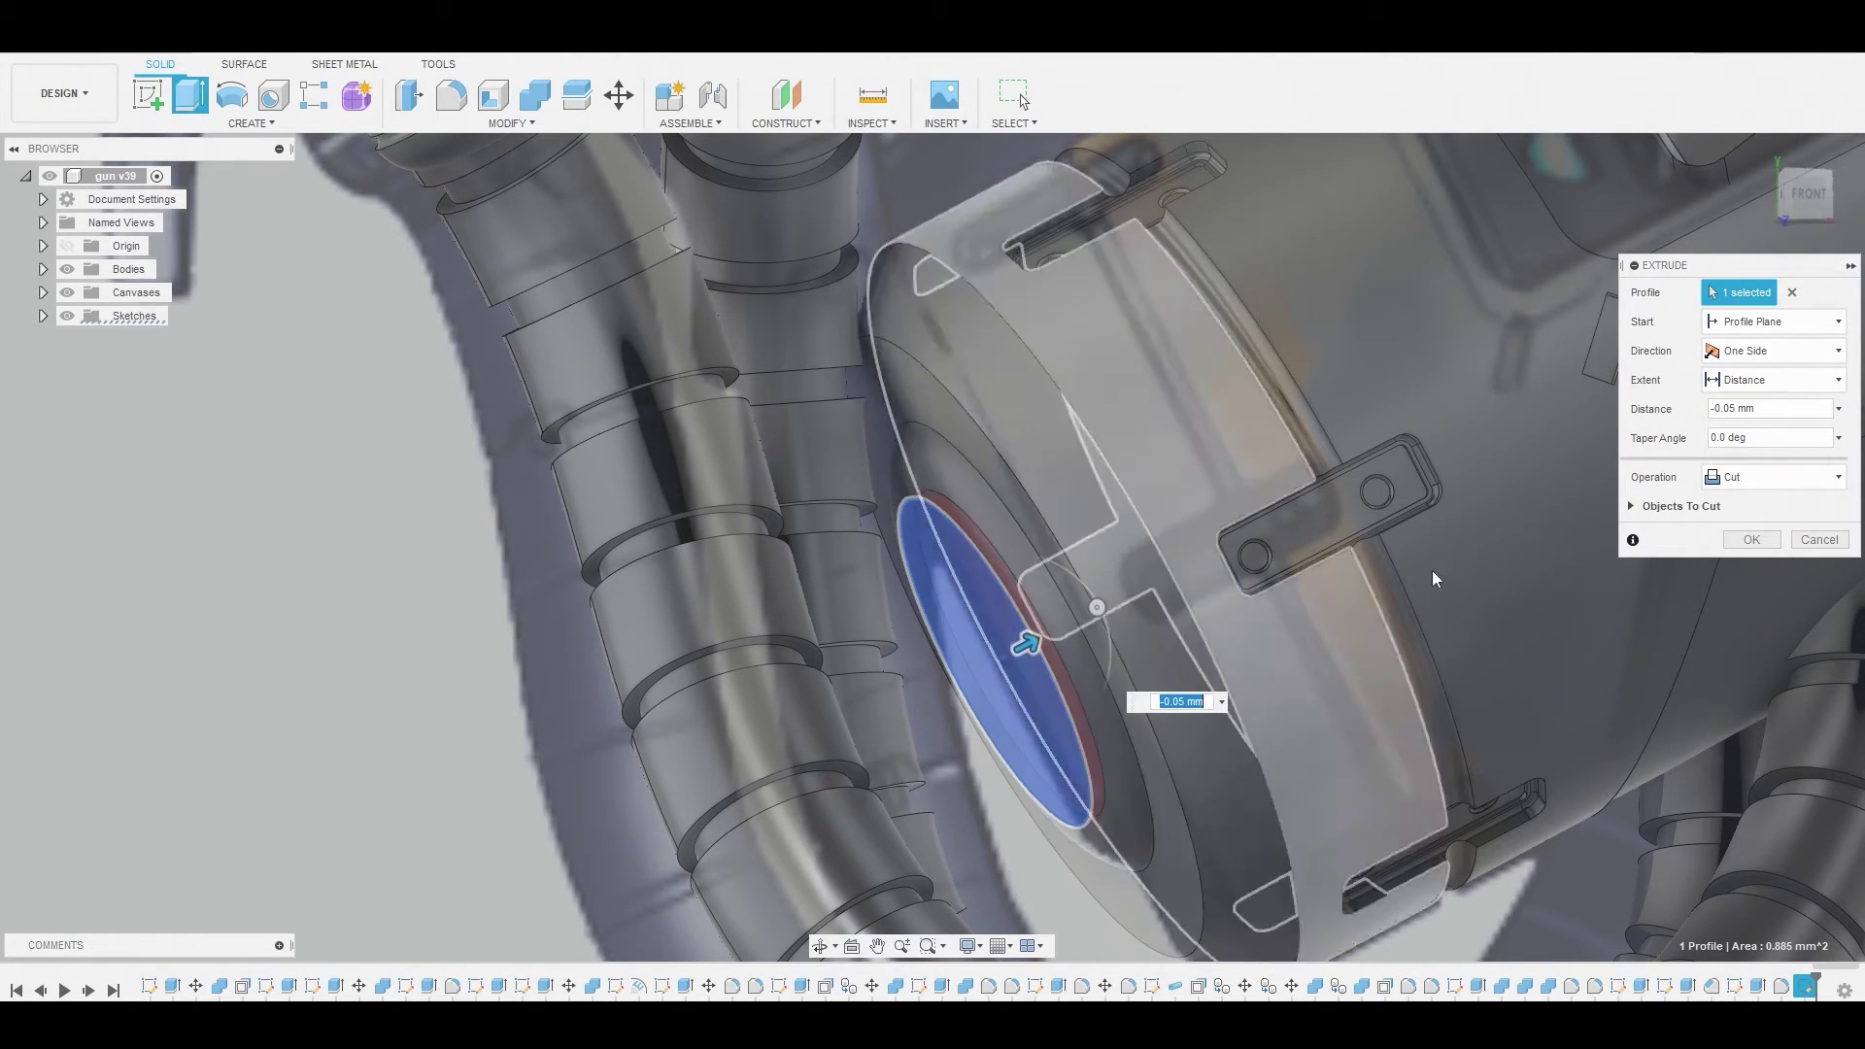
click(1748, 540)
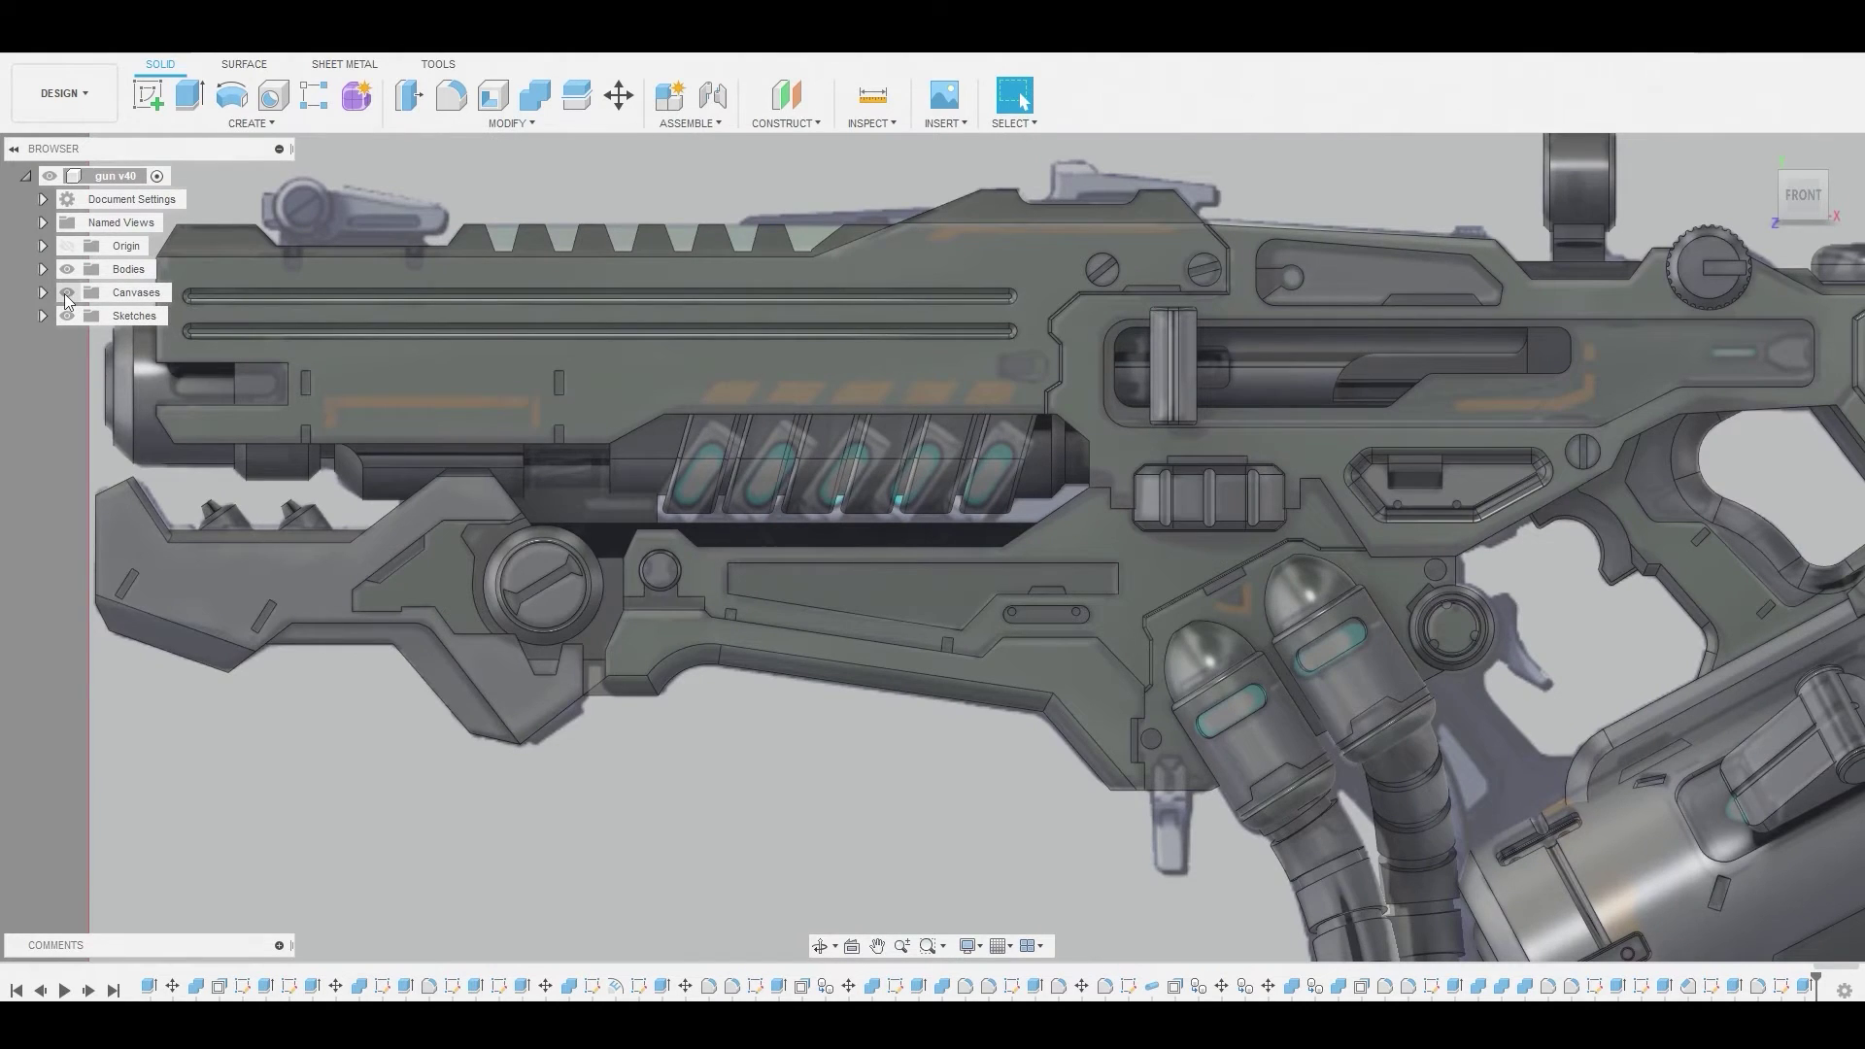
Hide the reference canvases and join the long bar below the grooved block with the lower frame body
click(66, 293)
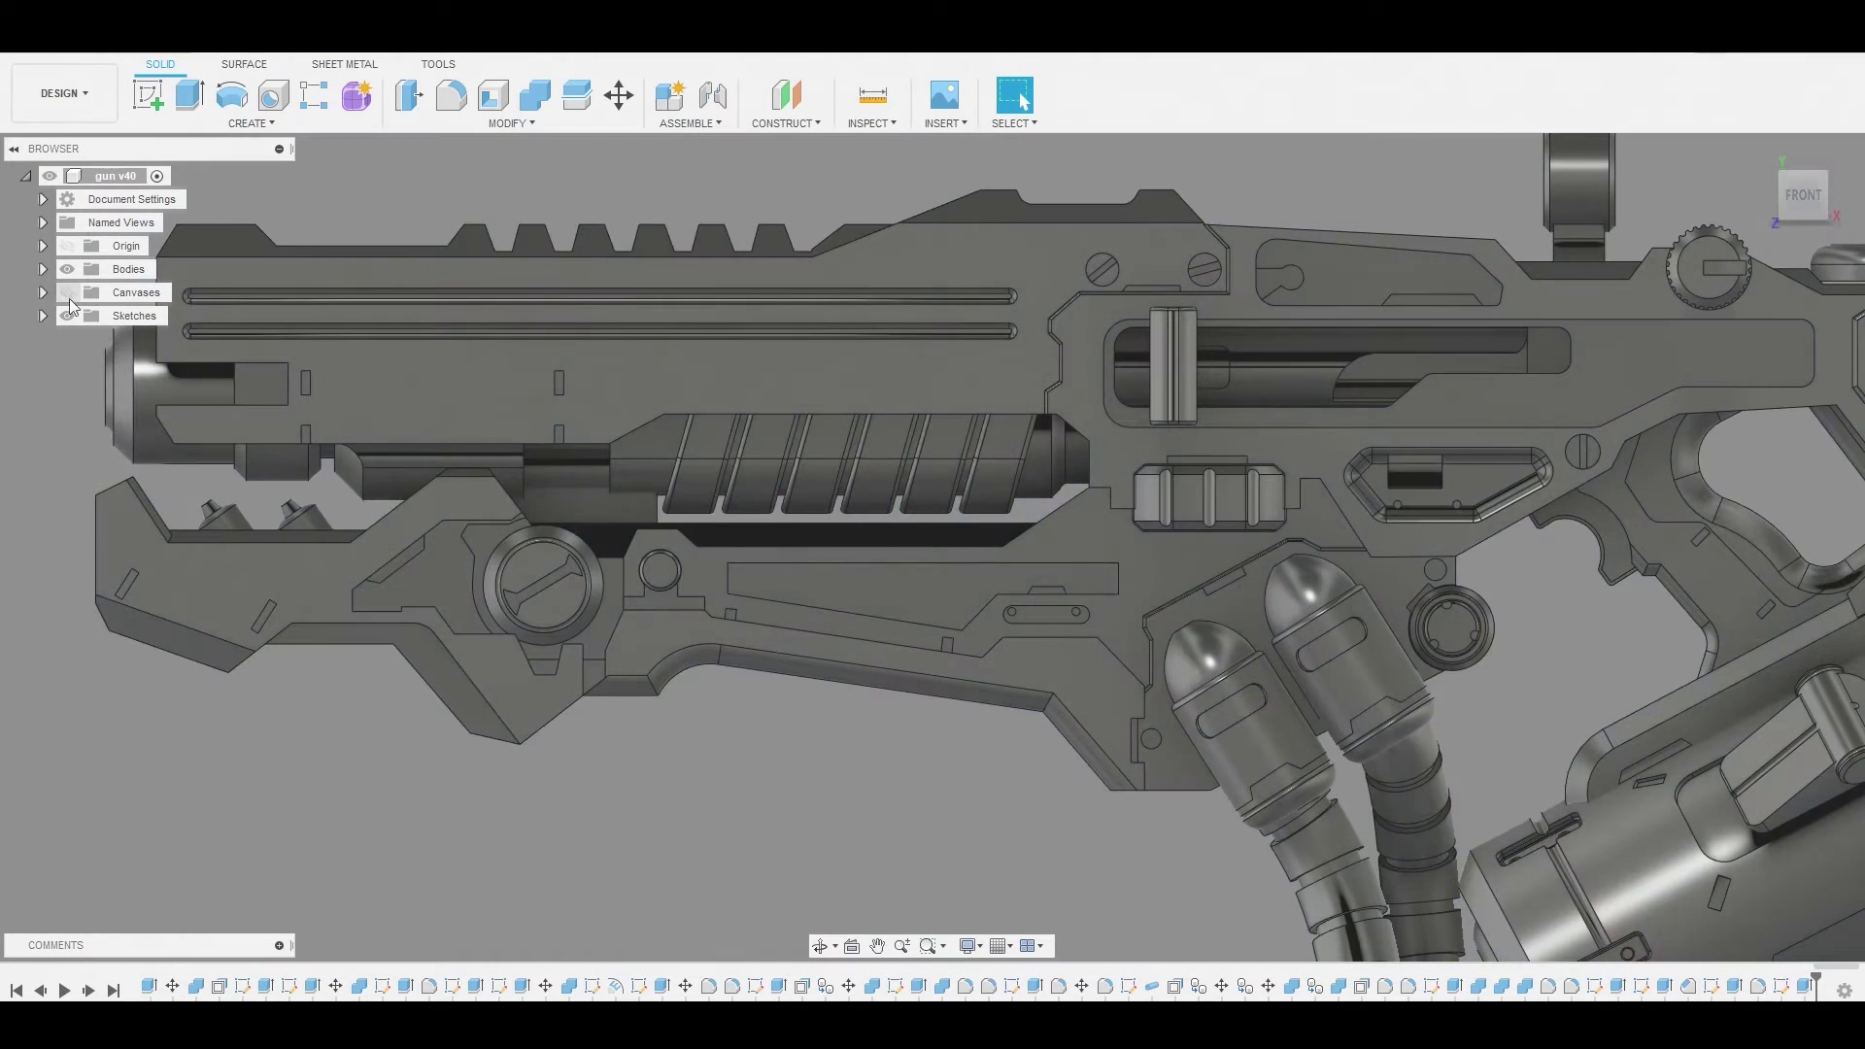
scroll(886, 651, up, 5)
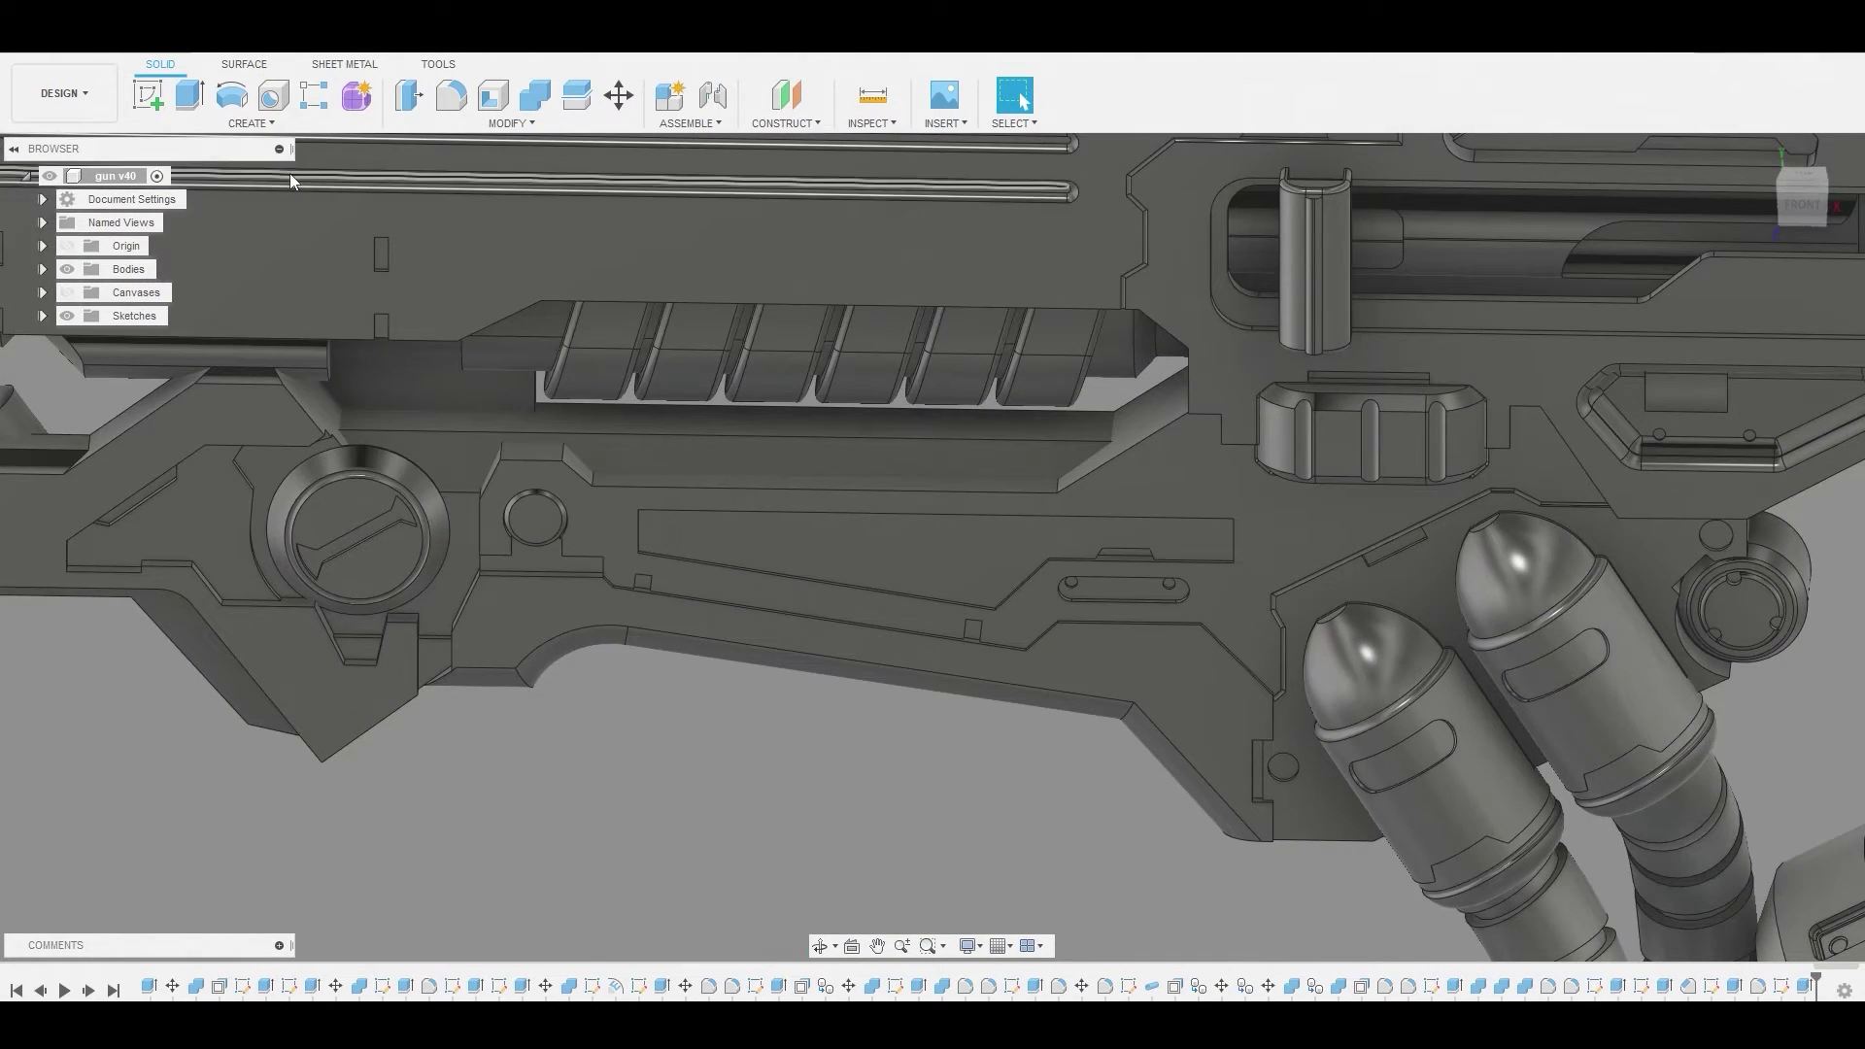
click(537, 97)
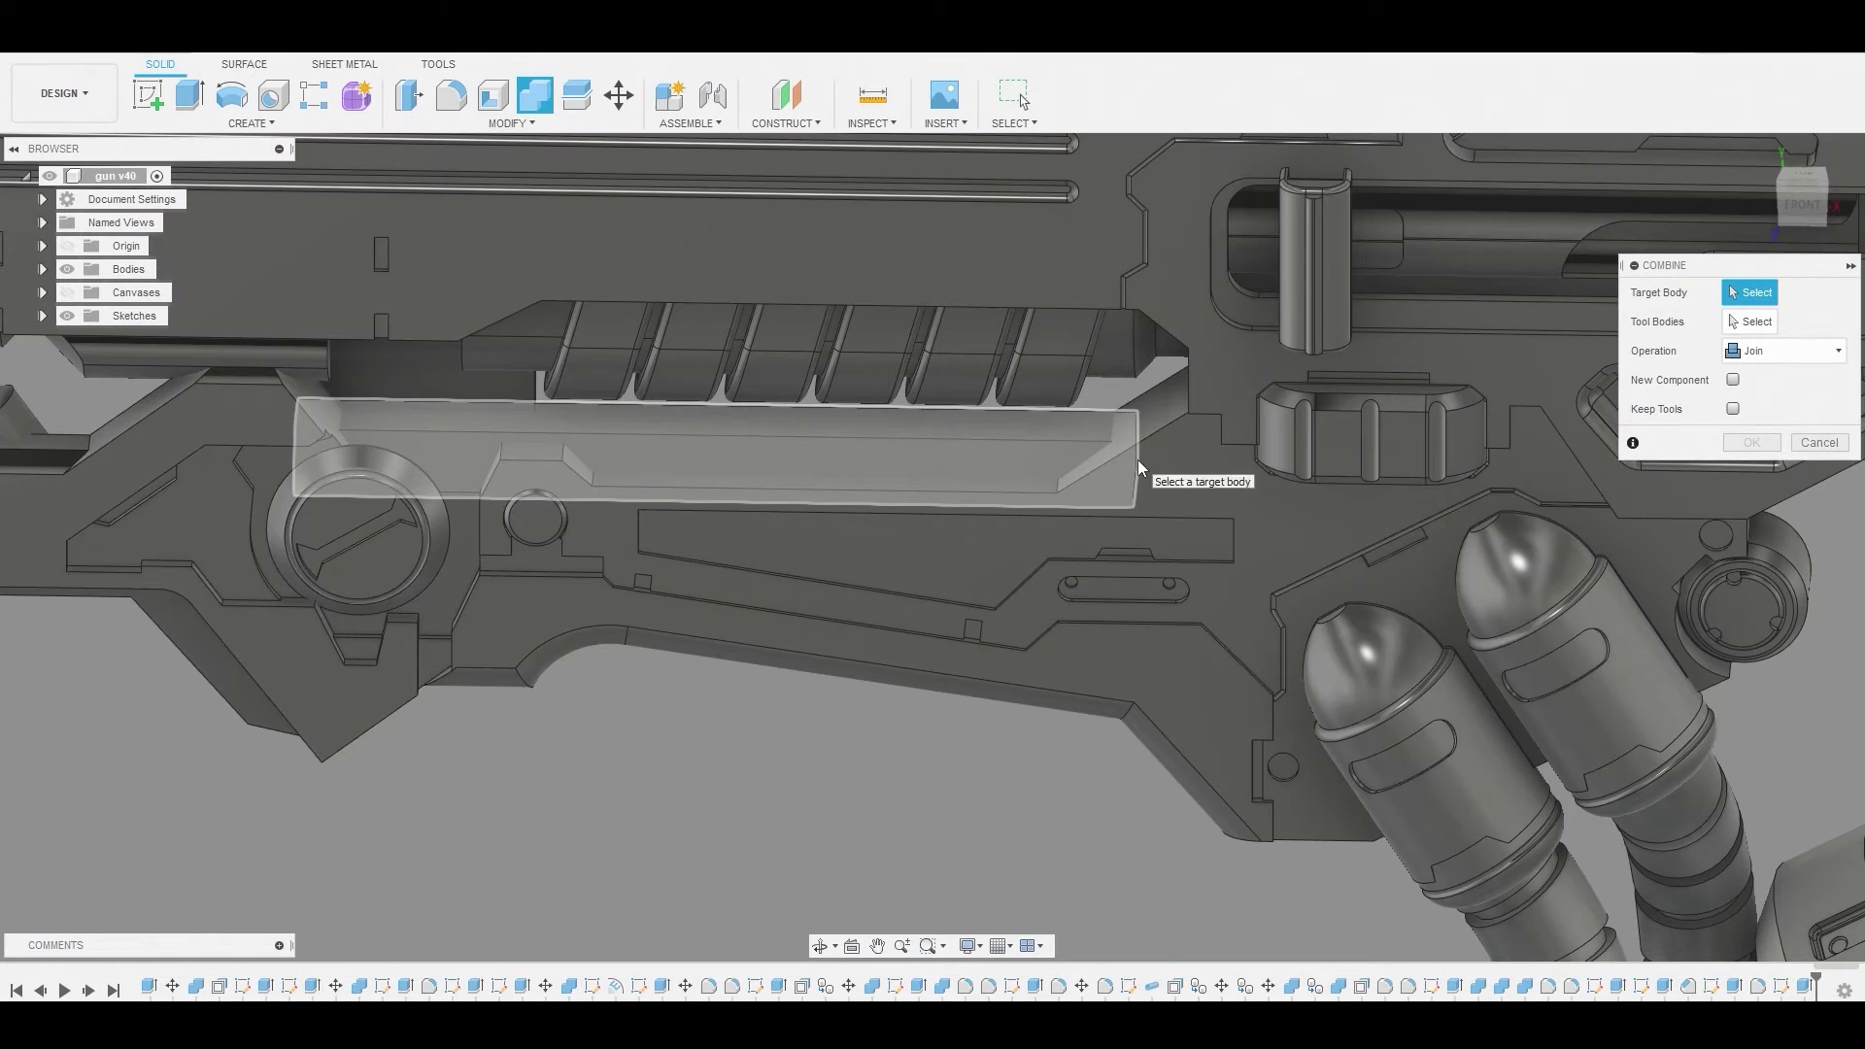
click(1134, 459)
click(1022, 439)
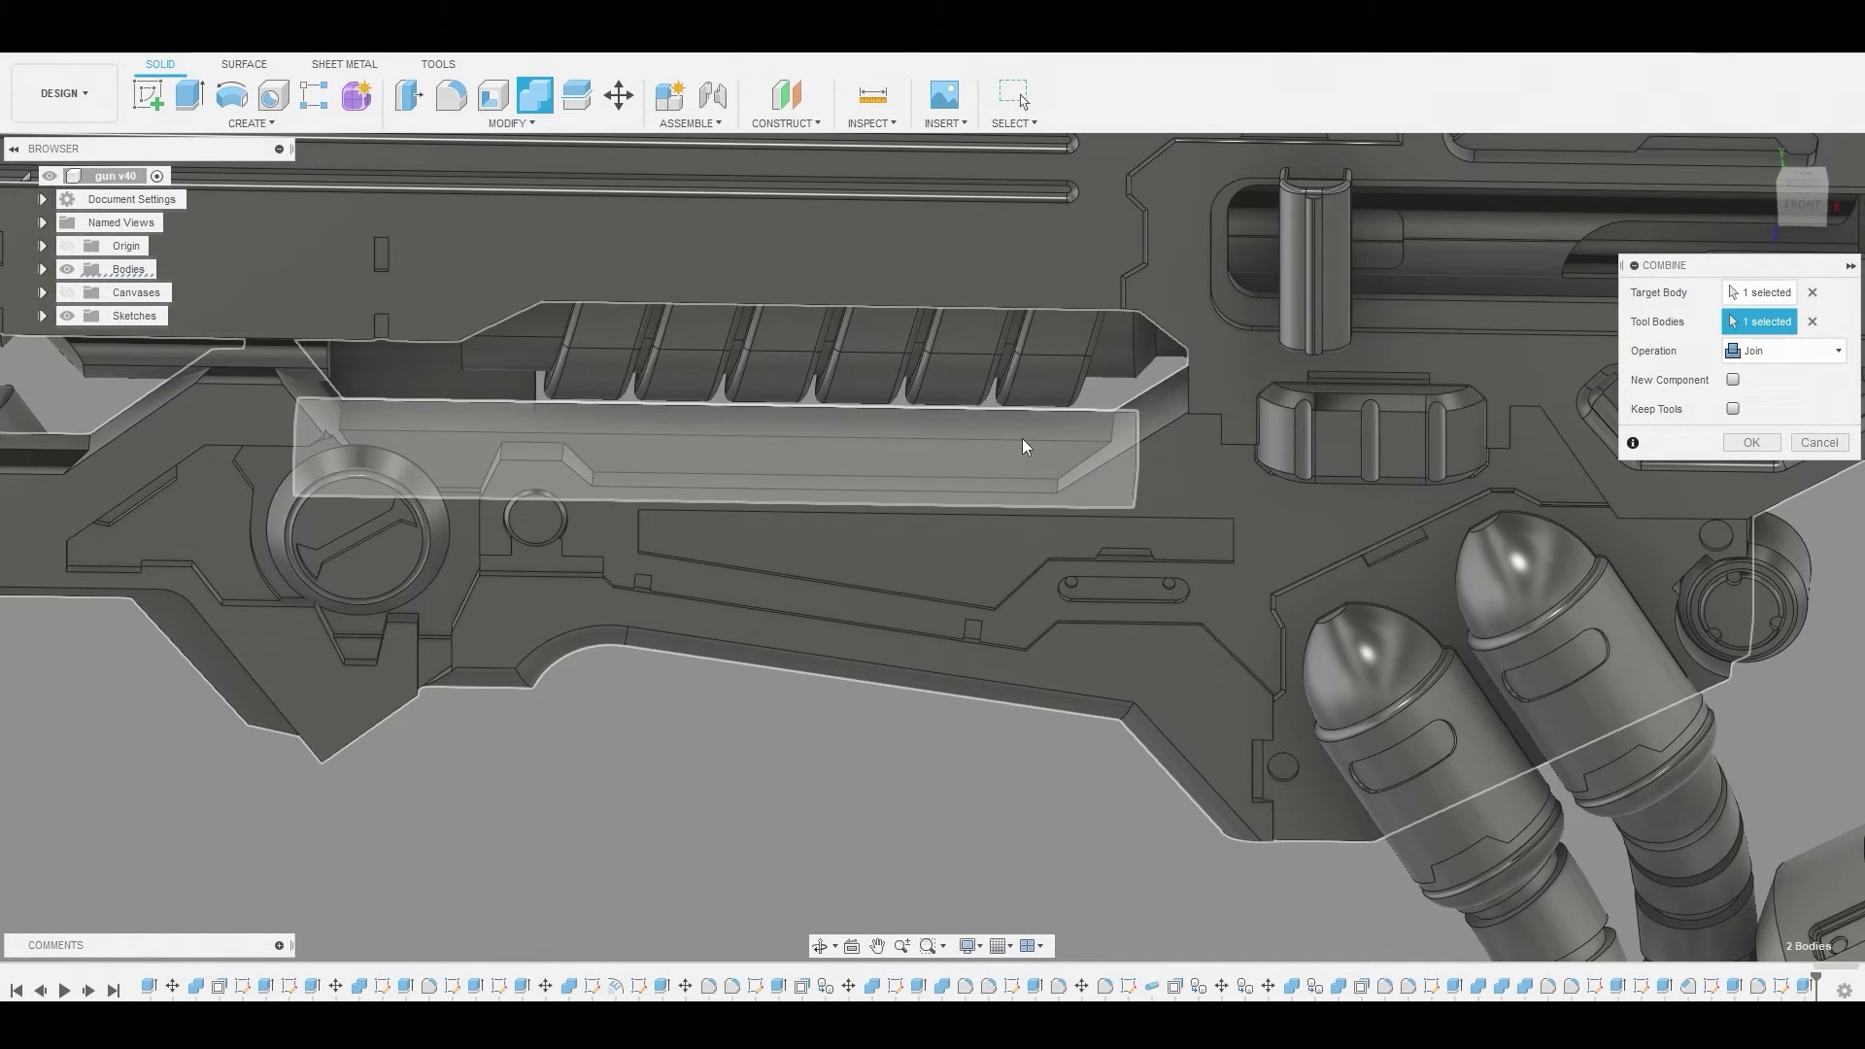
click(1746, 442)
Sketch a rectangle of about 0.36 by 0.37 mm across the narrow vertical face of the lower frame below the muzzle
scroll(872, 474, down, 5)
shift+middle_drag(806, 519, 1325, 386)
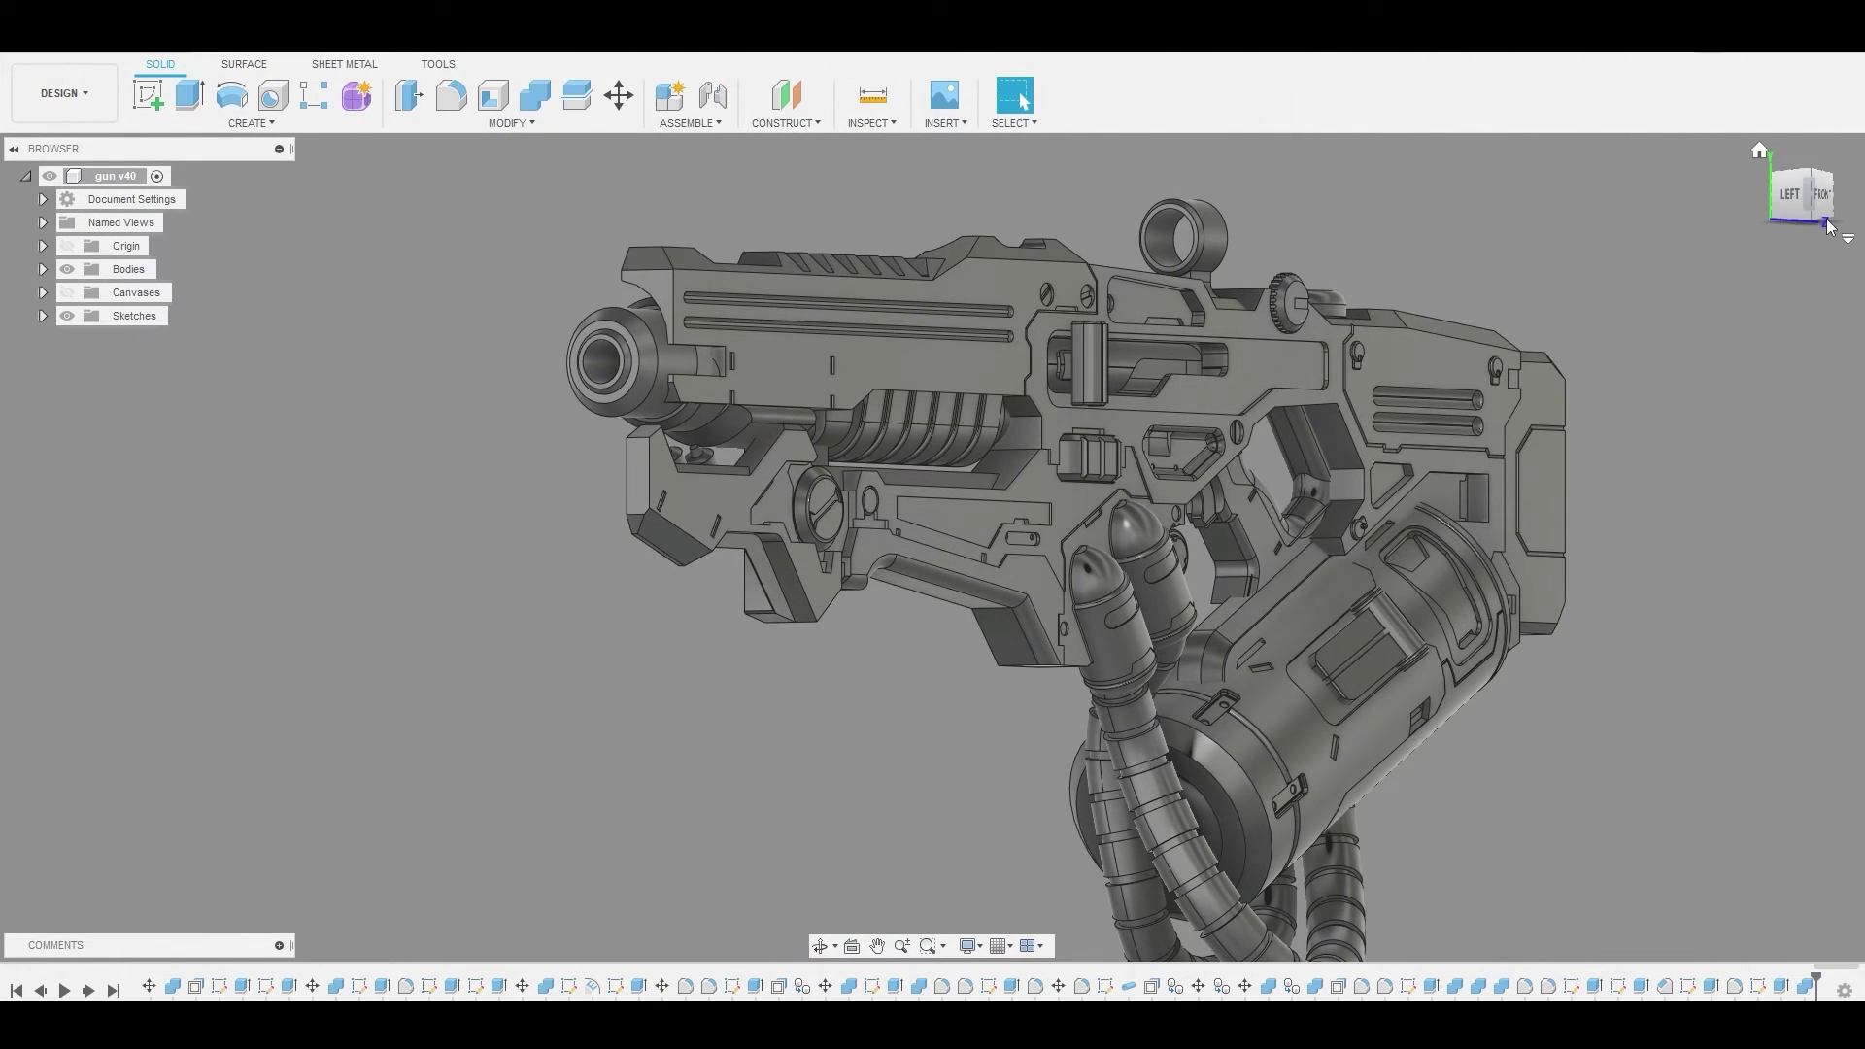
click(1790, 196)
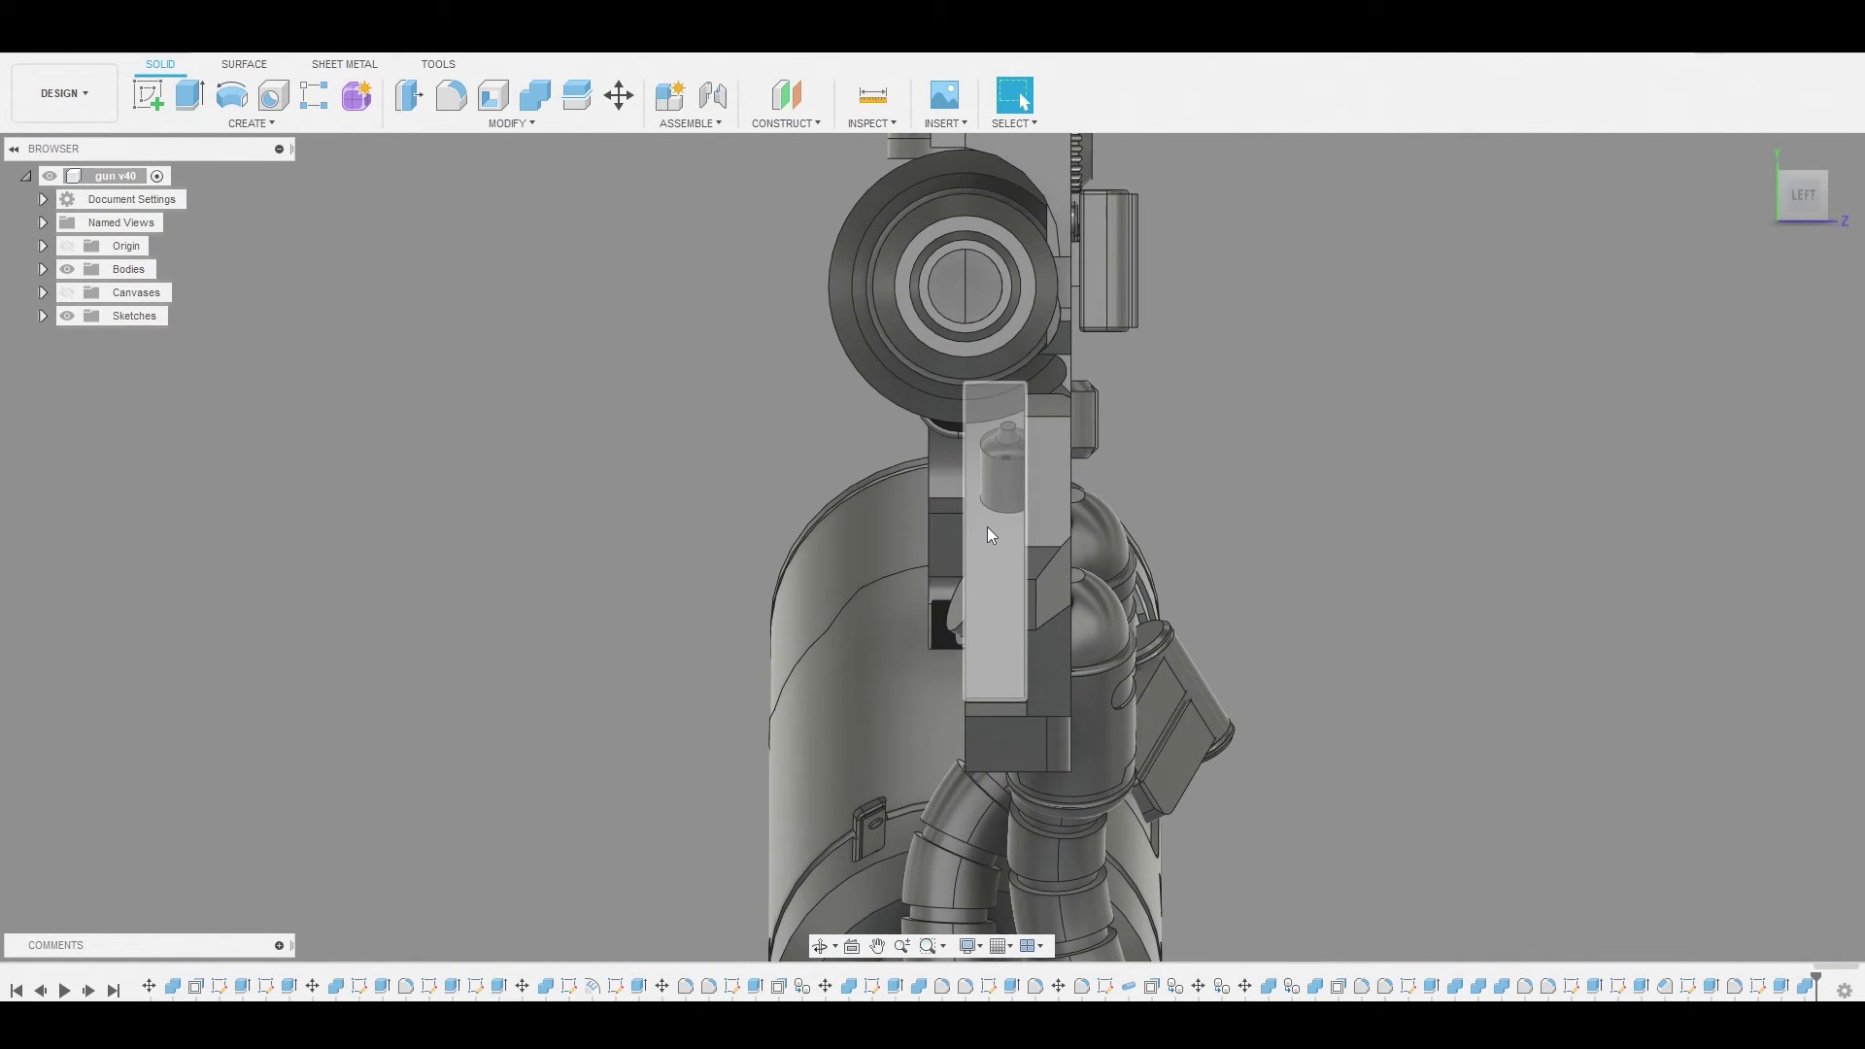
click(987, 517)
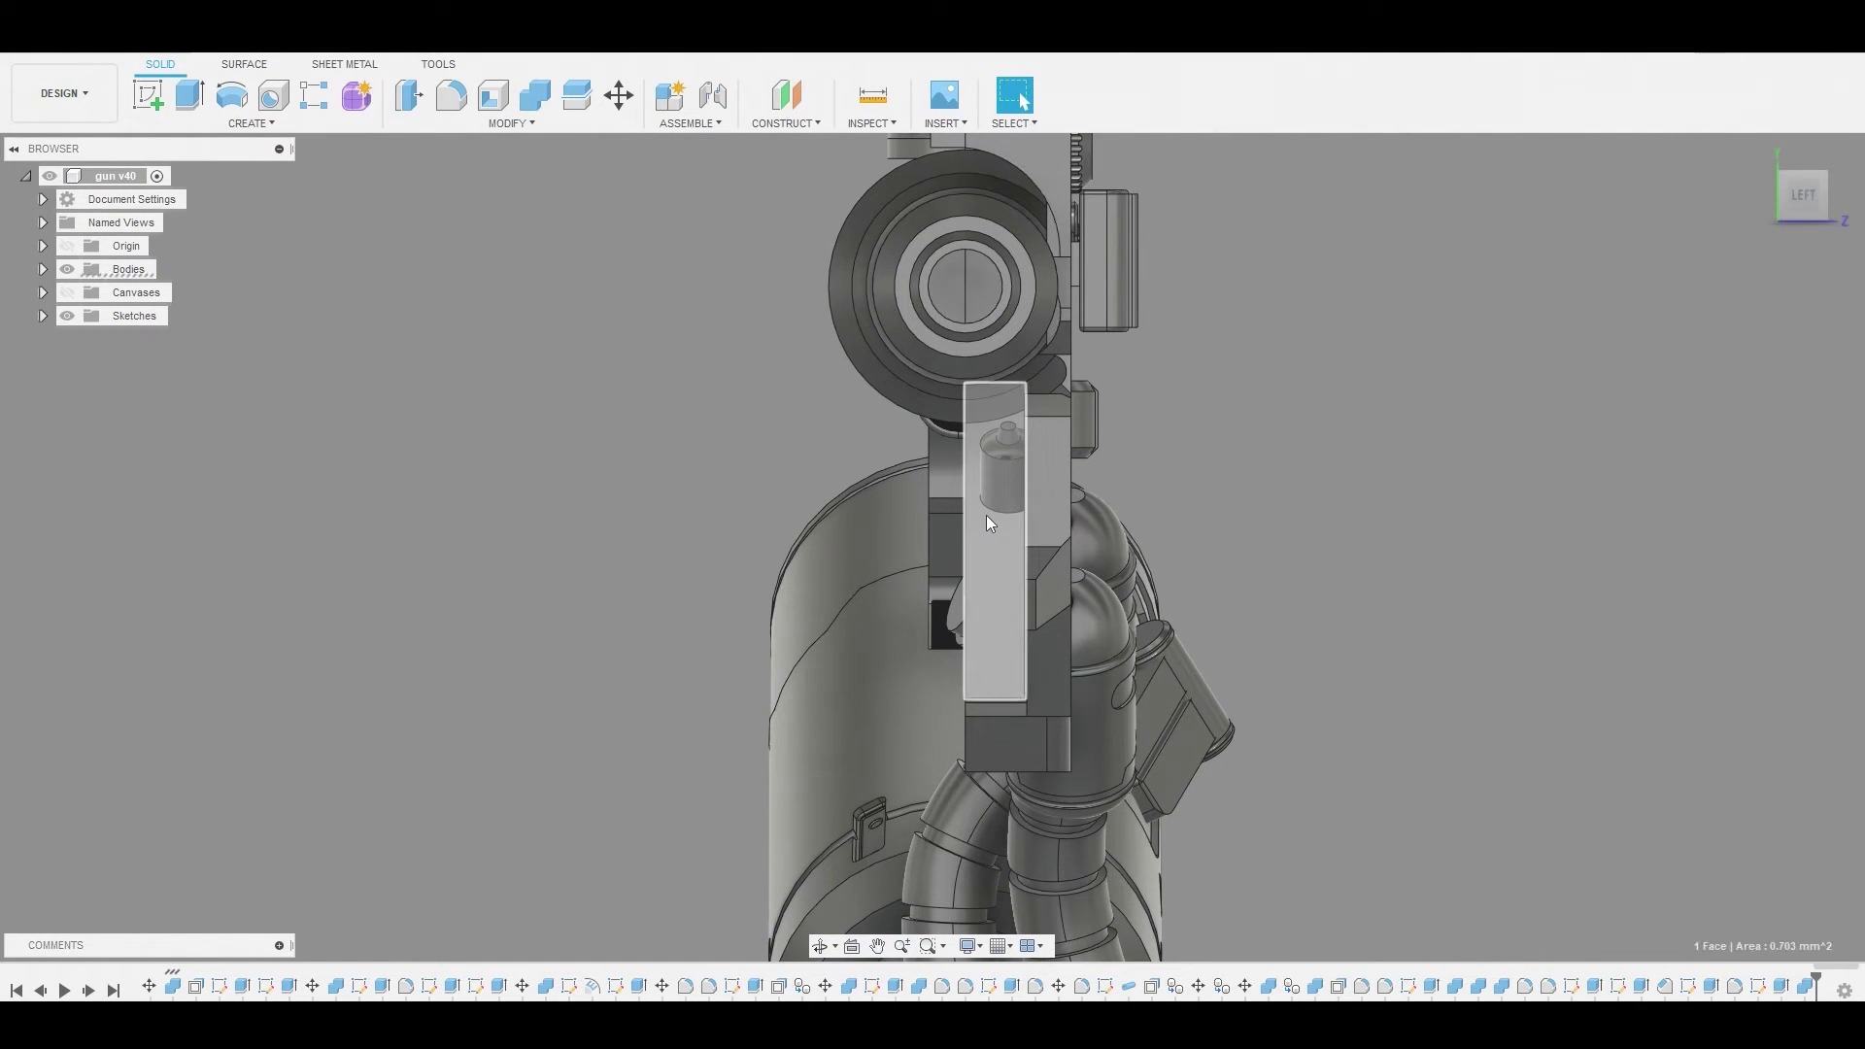
click(165, 119)
click(154, 101)
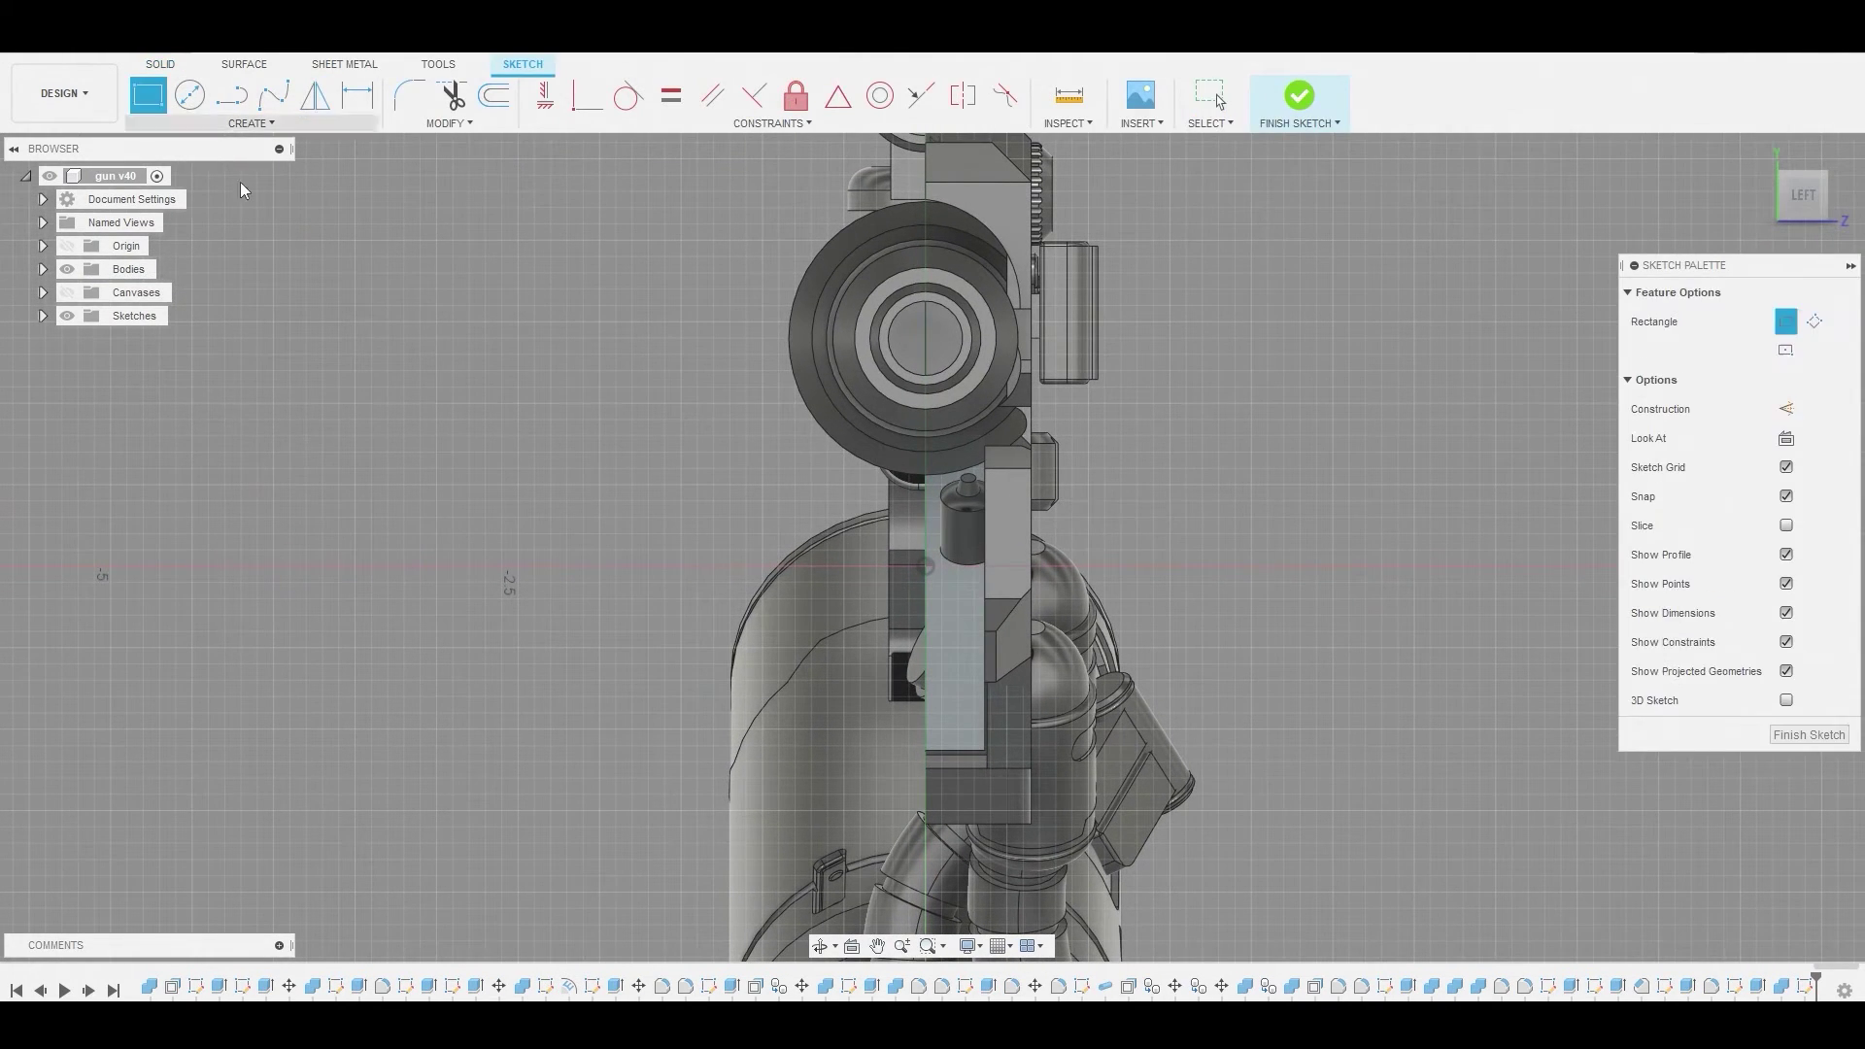
scroll(948, 567, up, 3)
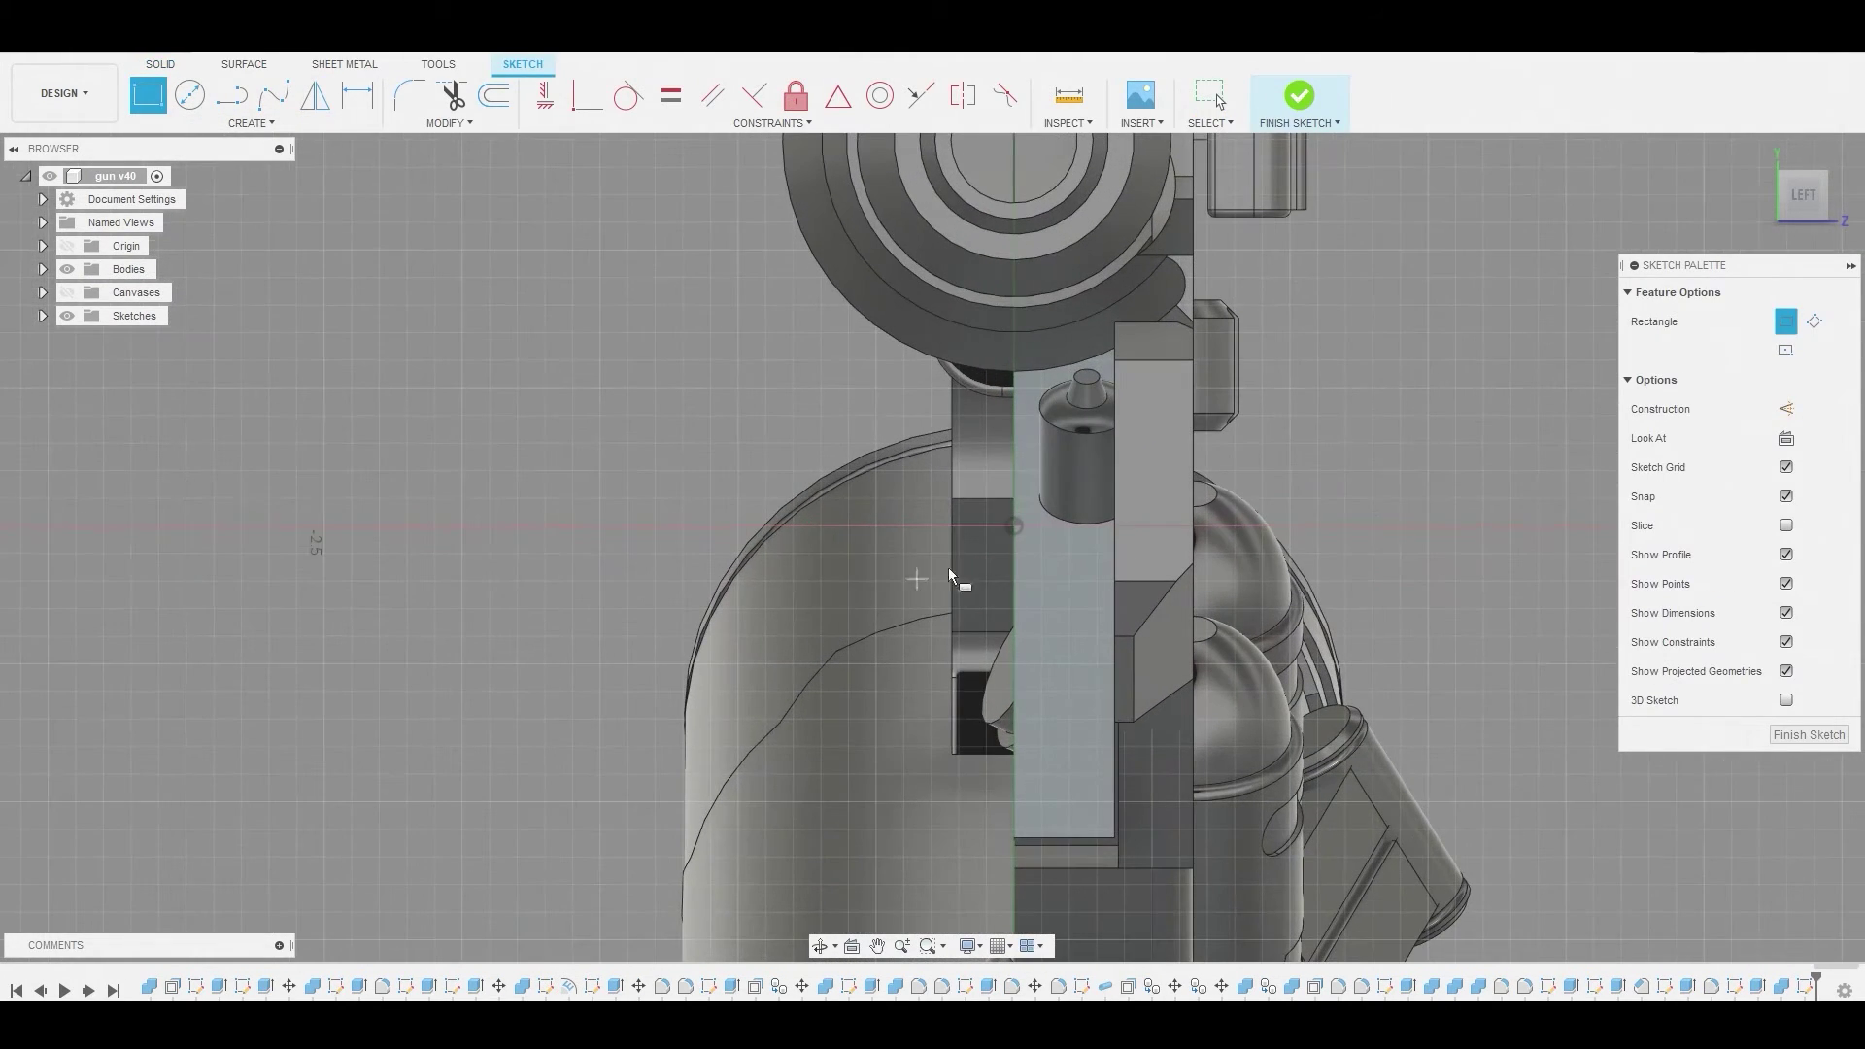
click(1015, 473)
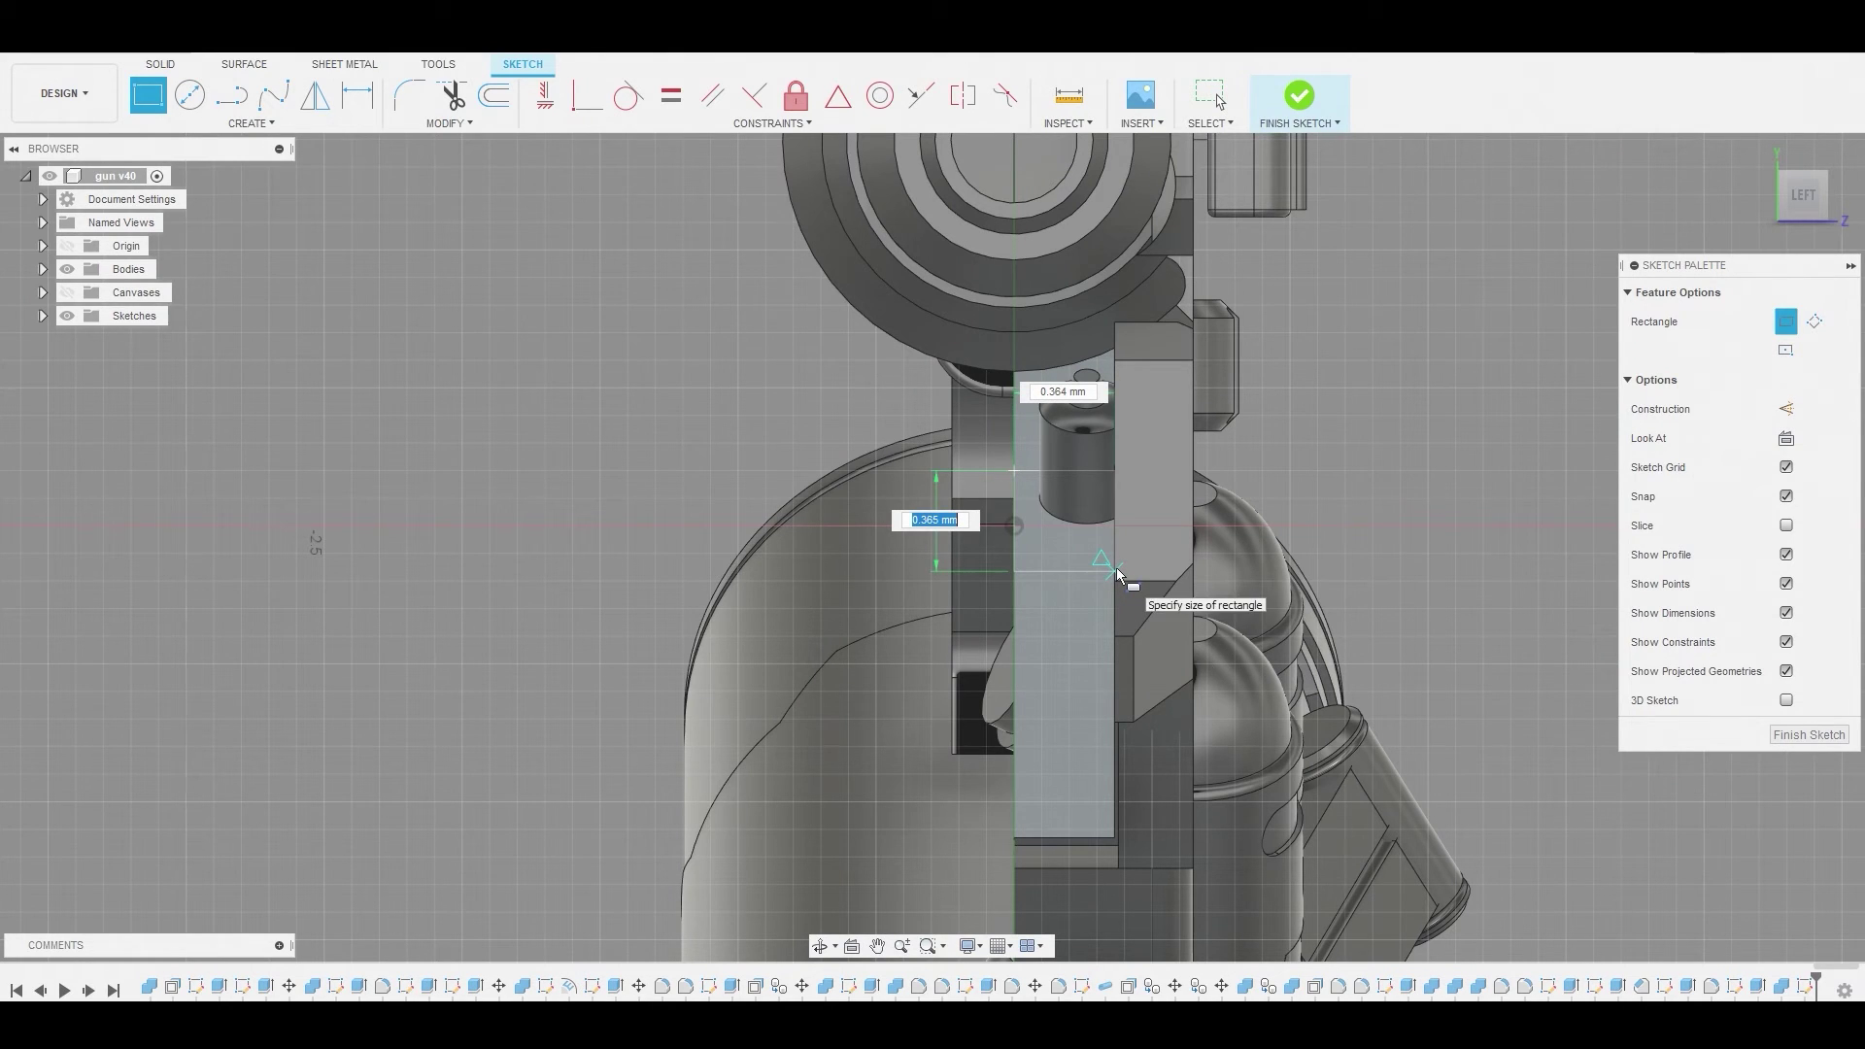
click(1116, 566)
right_click(889, 480)
click(976, 486)
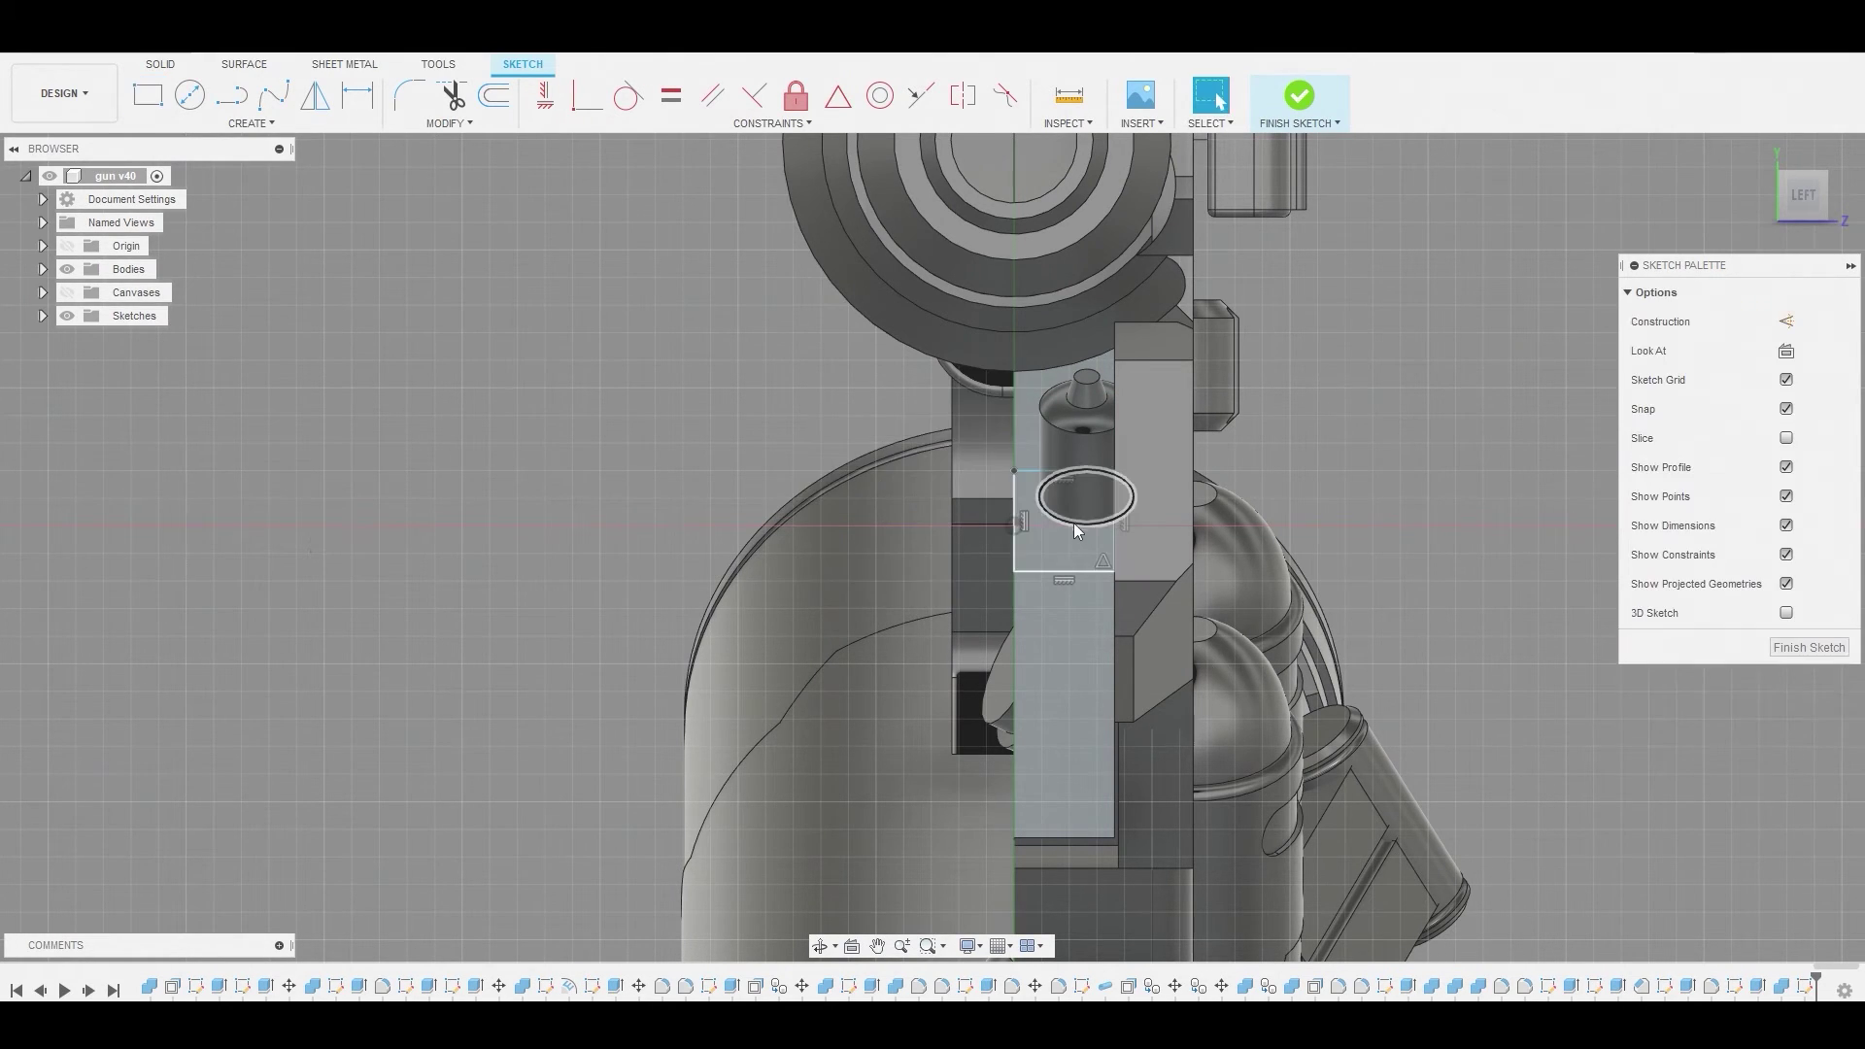
Extrude the rectangle below the muzzle 2.047 mm forward along the lower frame as a new body
click(1062, 550)
right_click(1063, 551)
click(1127, 524)
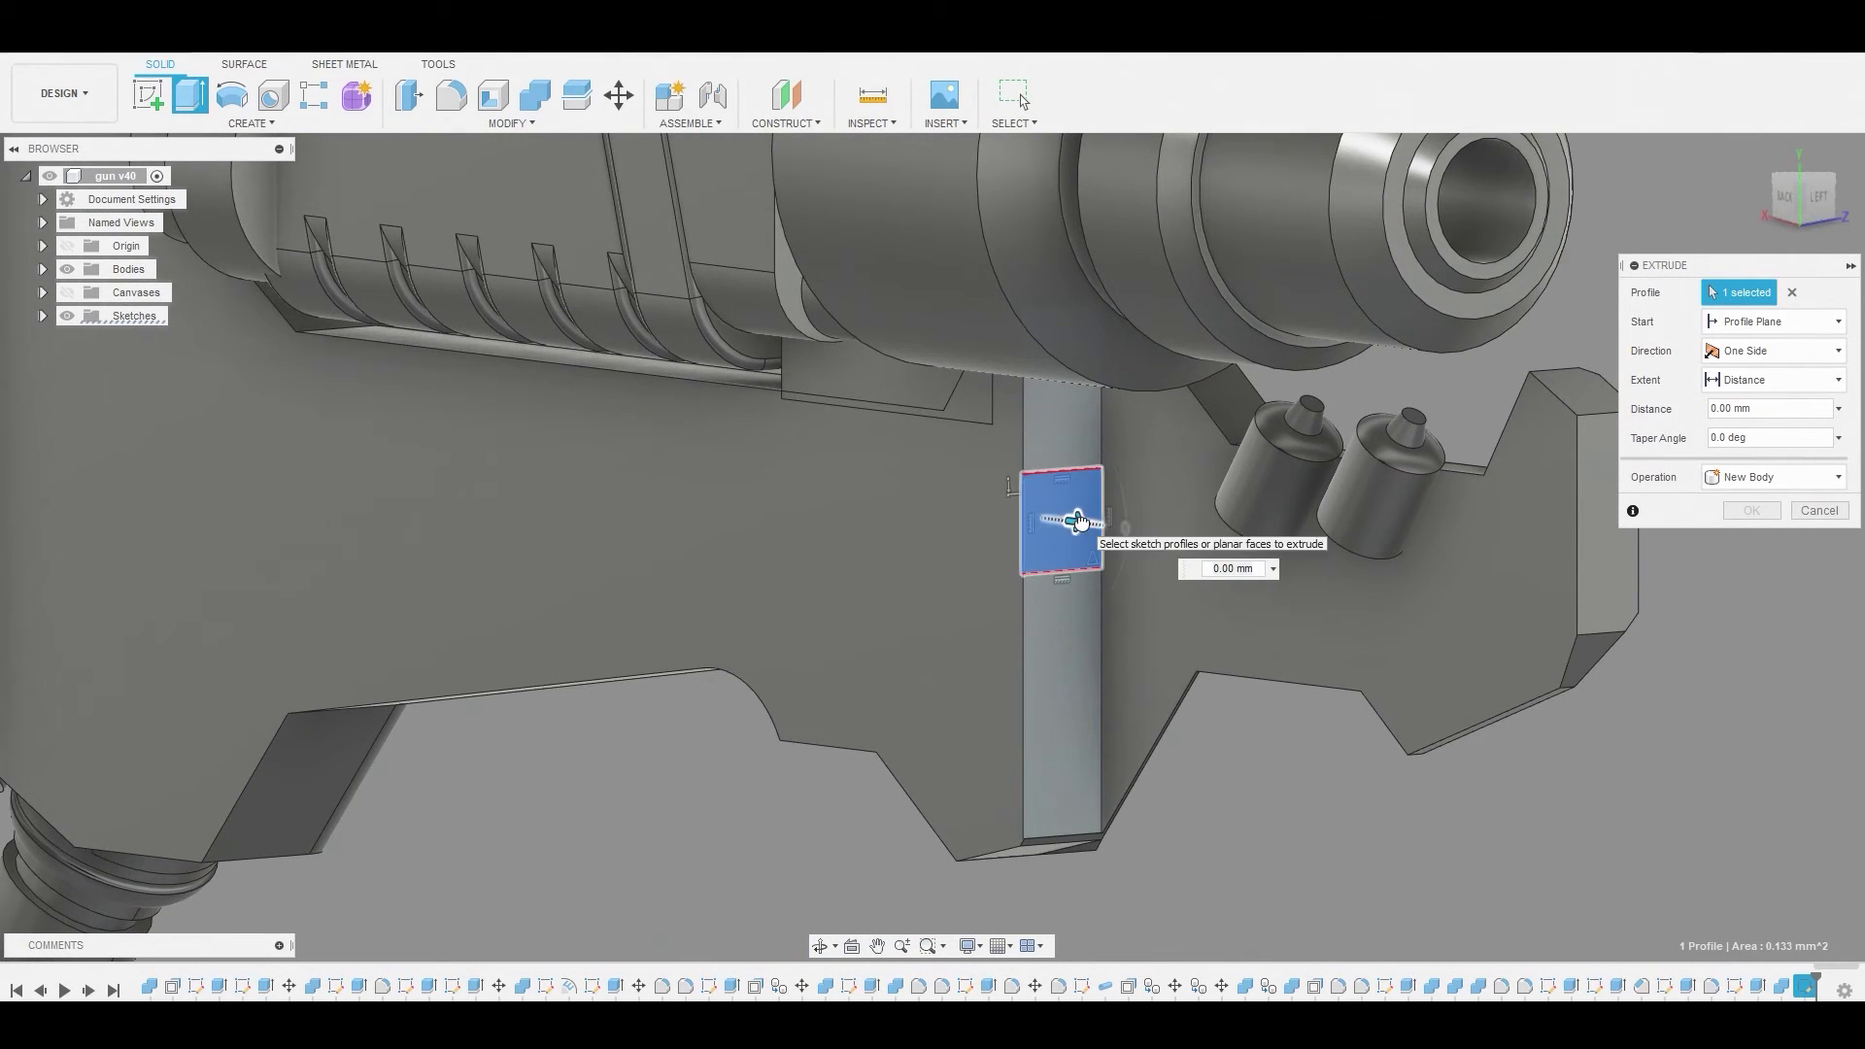
drag(1078, 522, 1433, 586)
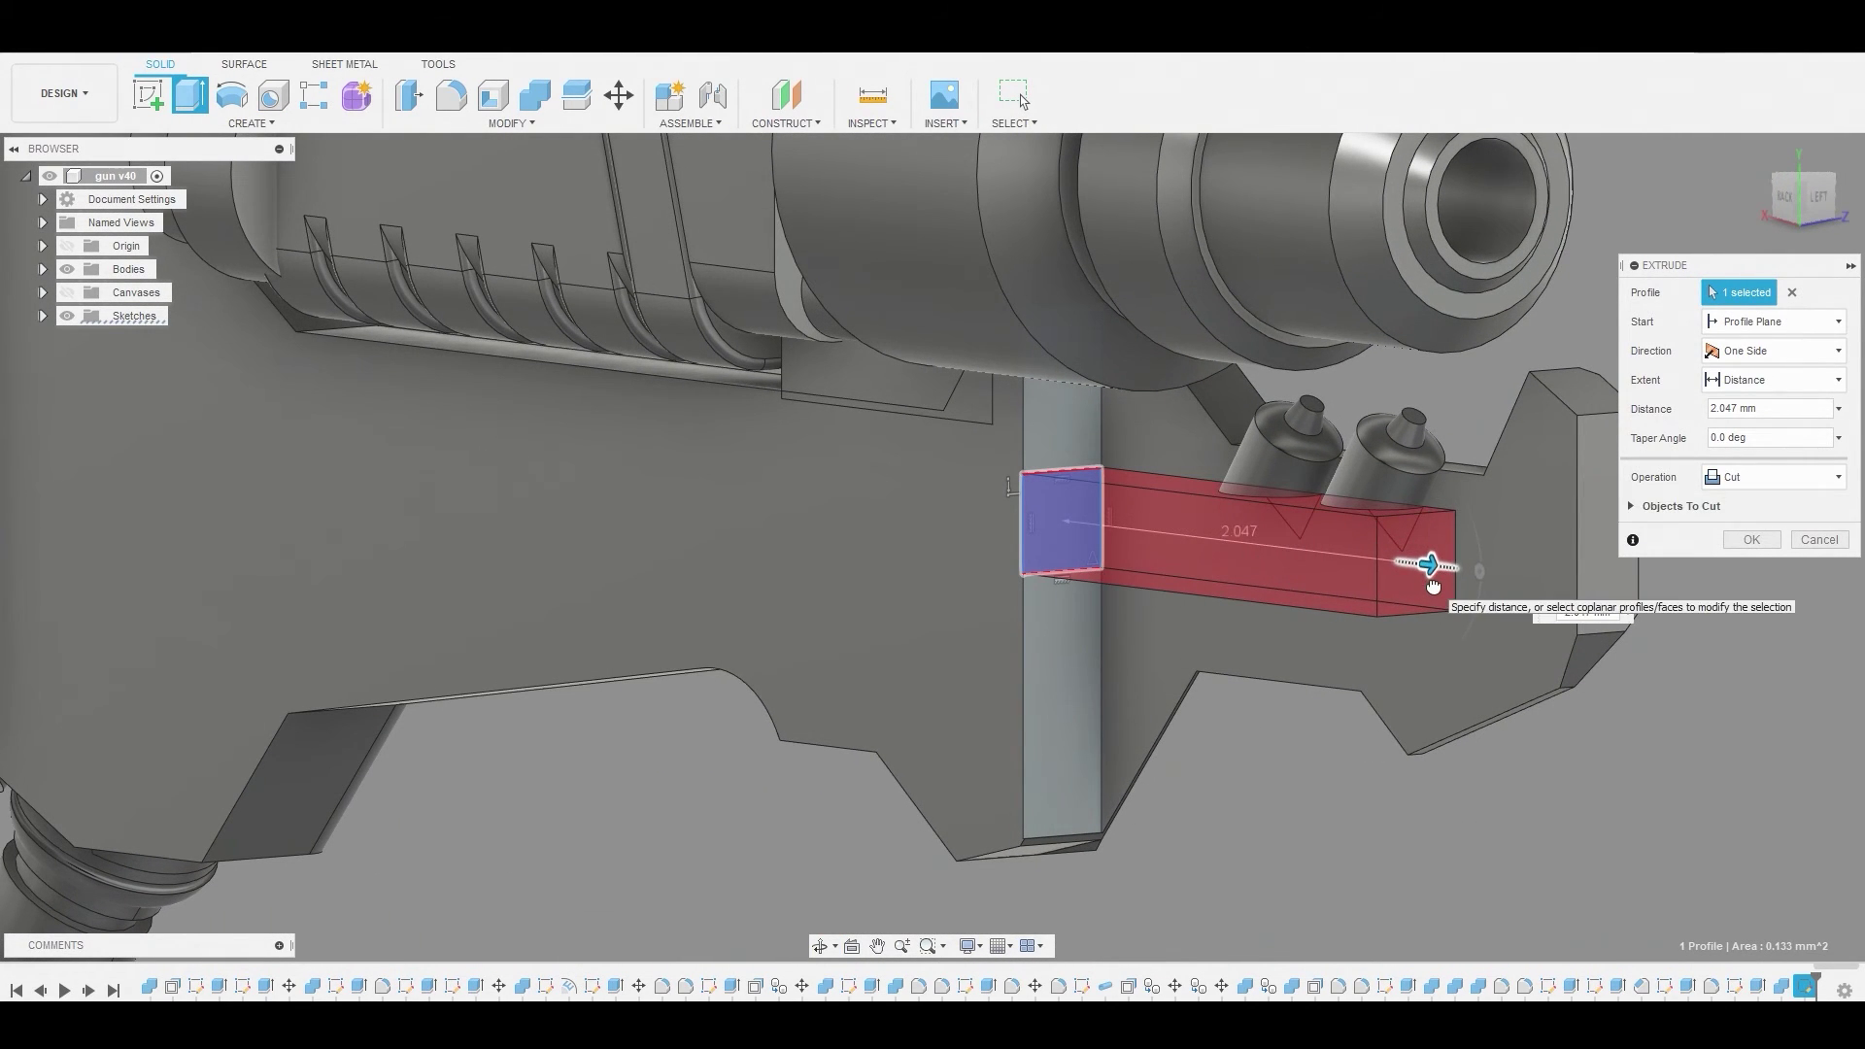
click(1804, 484)
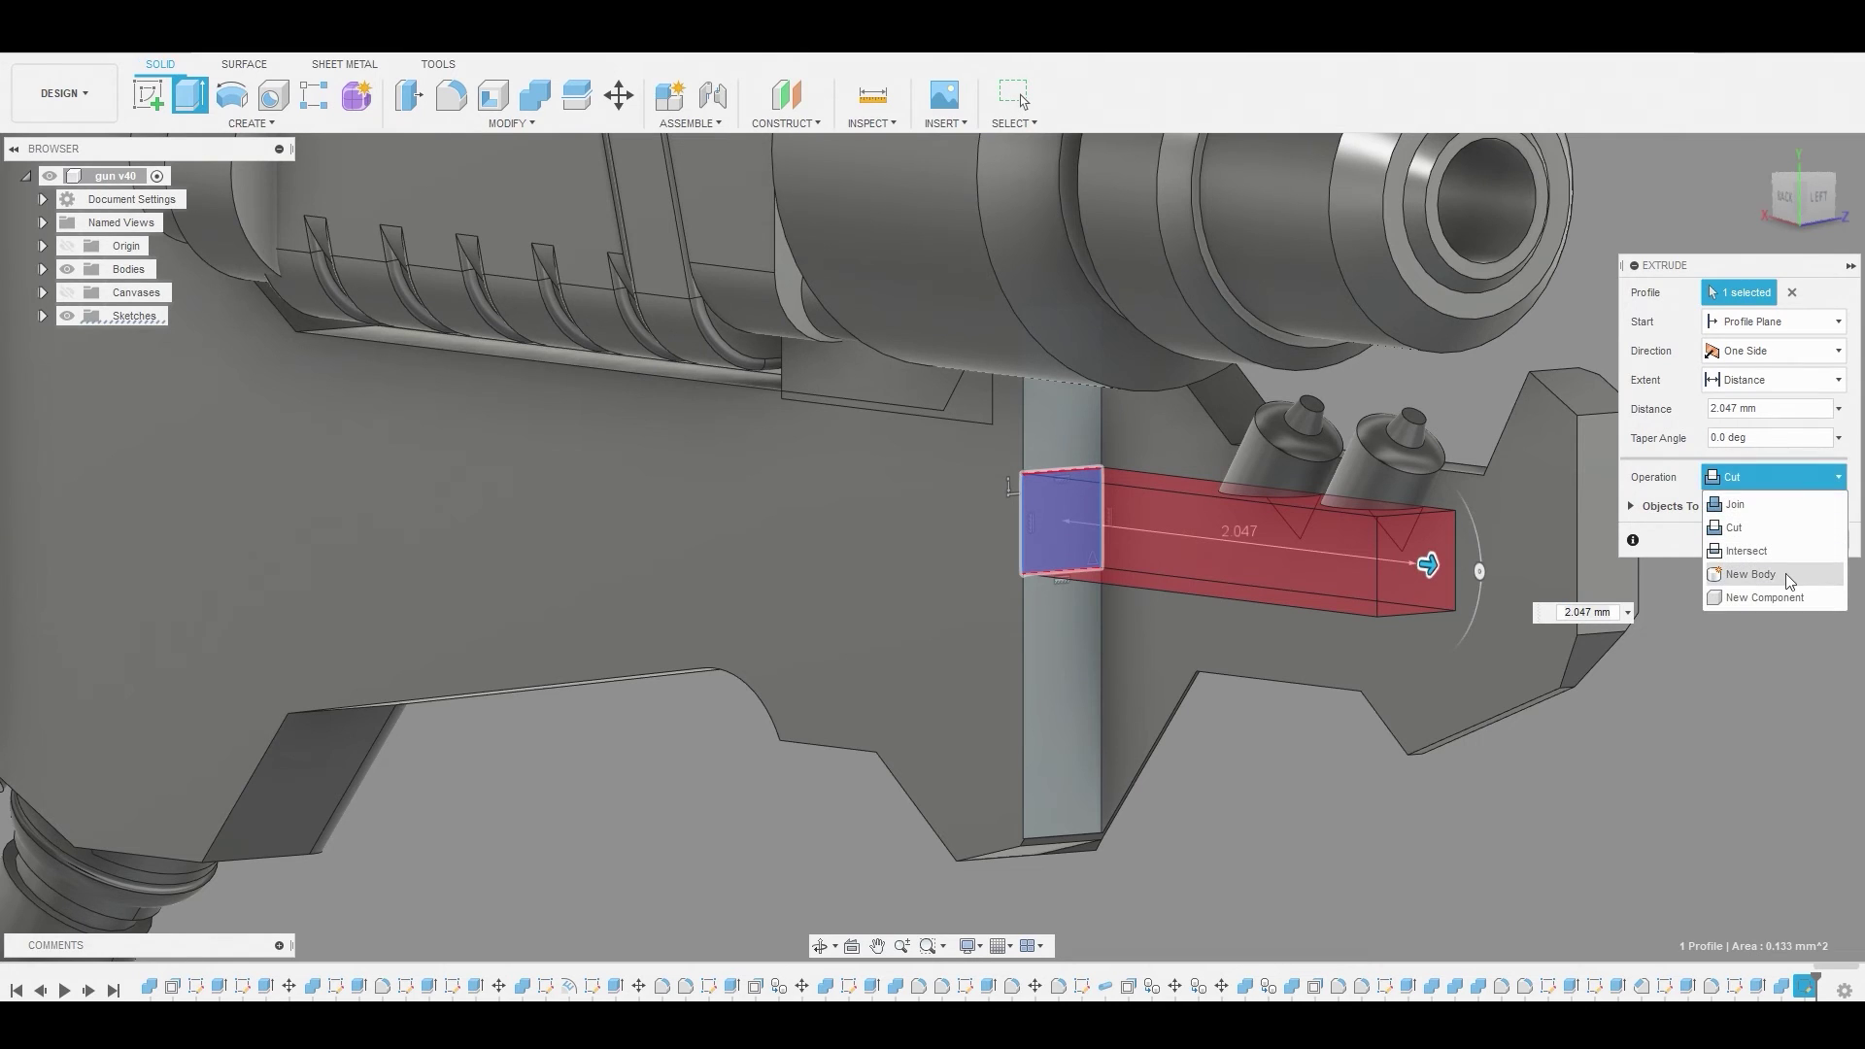
click(1785, 574)
click(1751, 510)
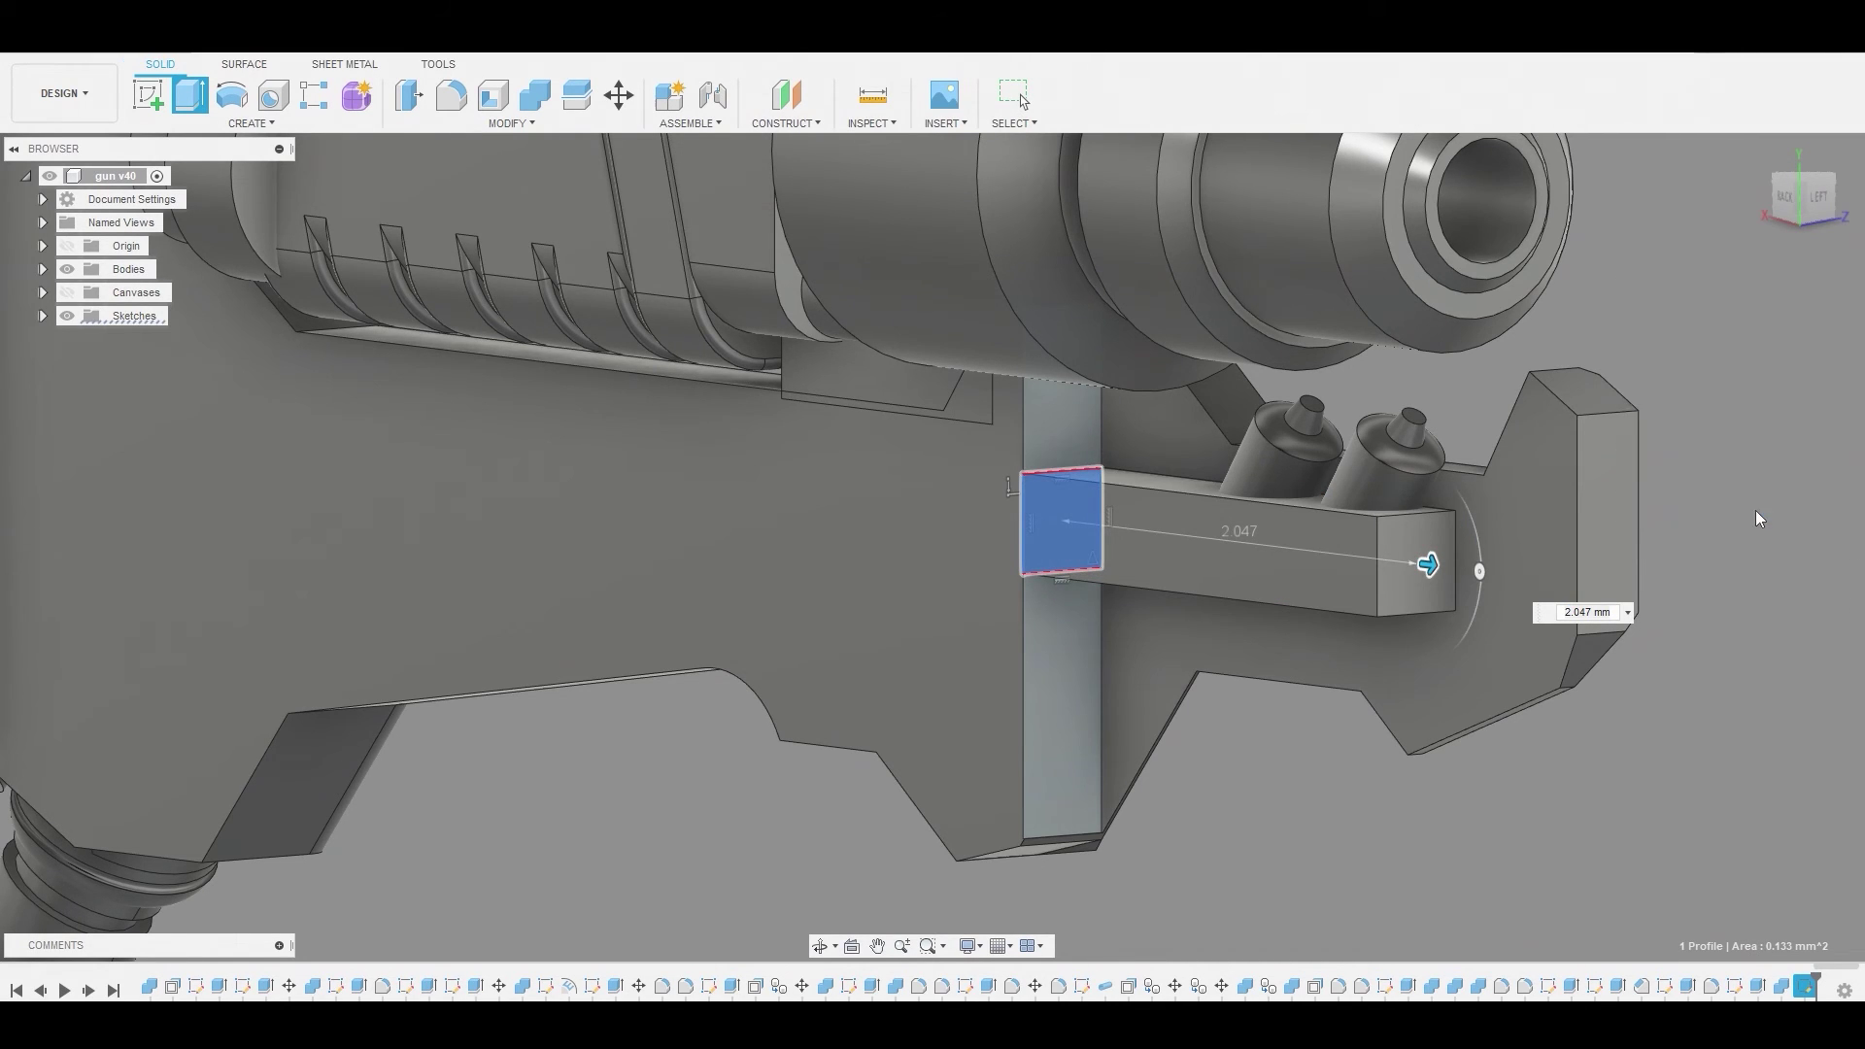
Chamfer the lower front edge of the extruded bar with an equal distance of 0.195 mm
click(527, 124)
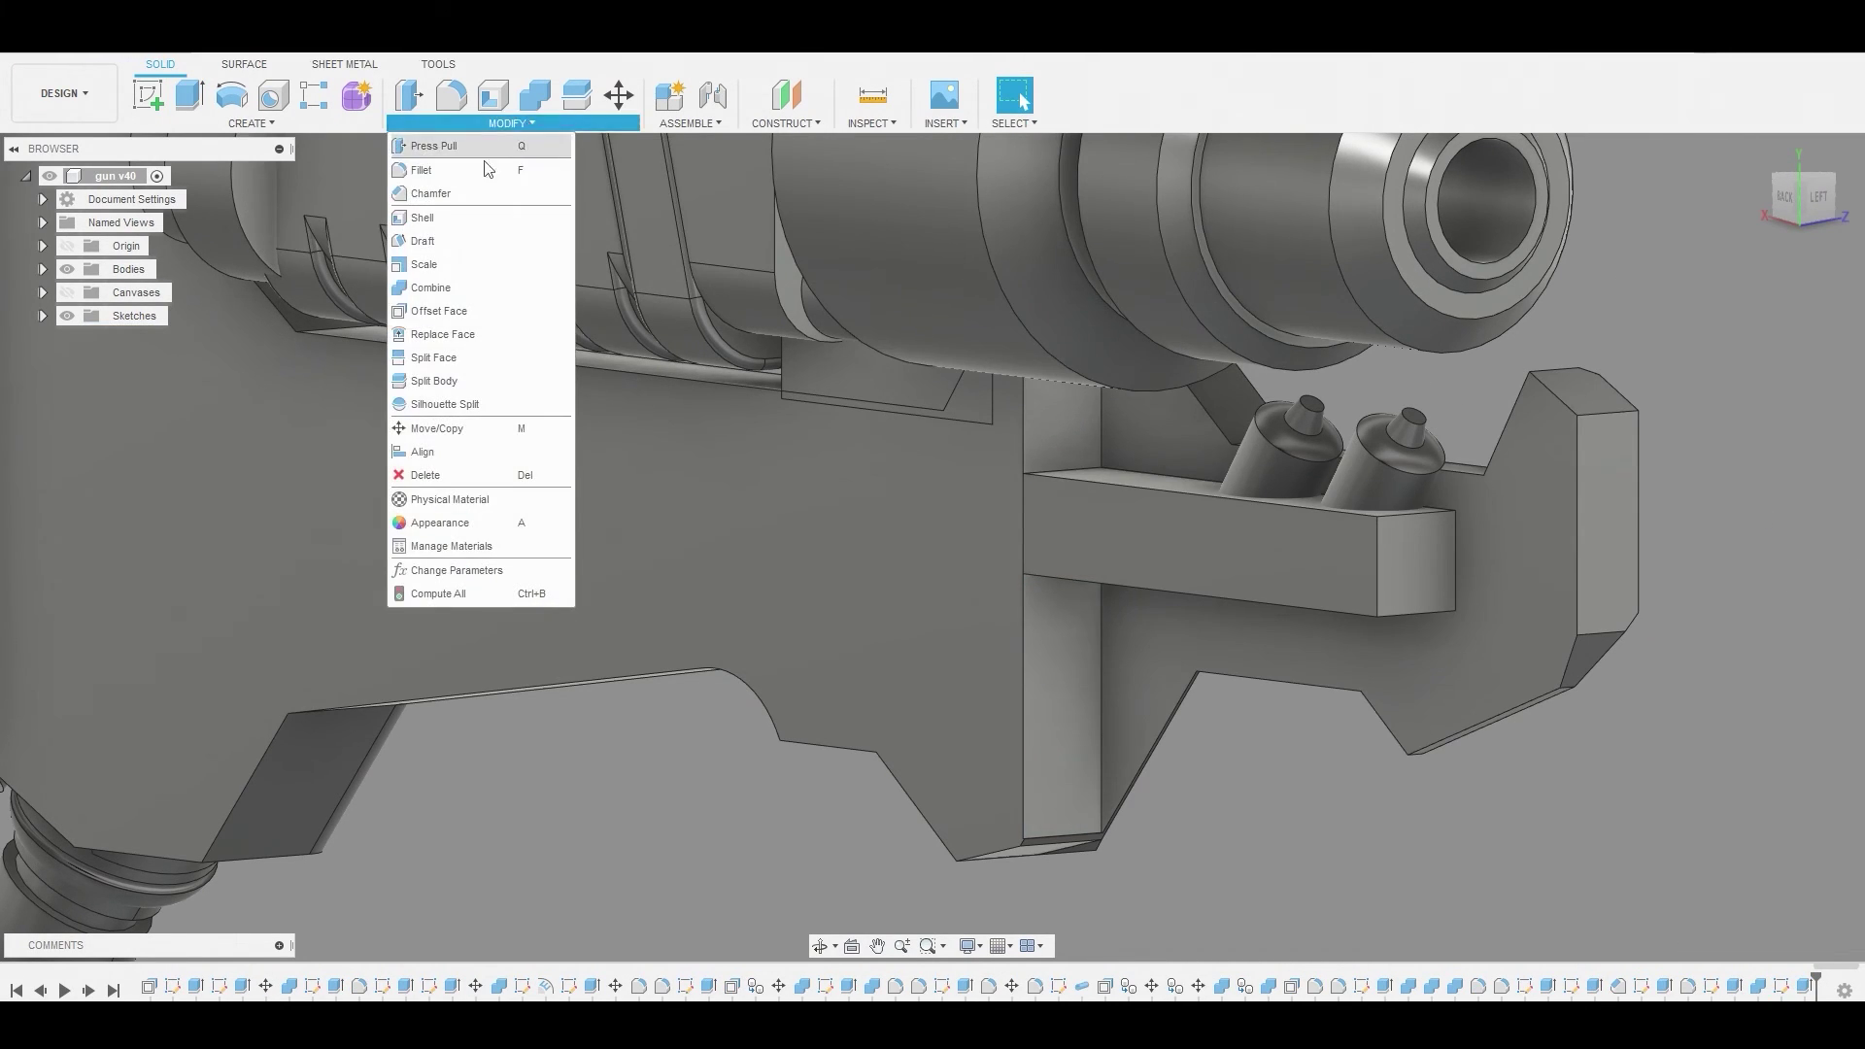
click(465, 192)
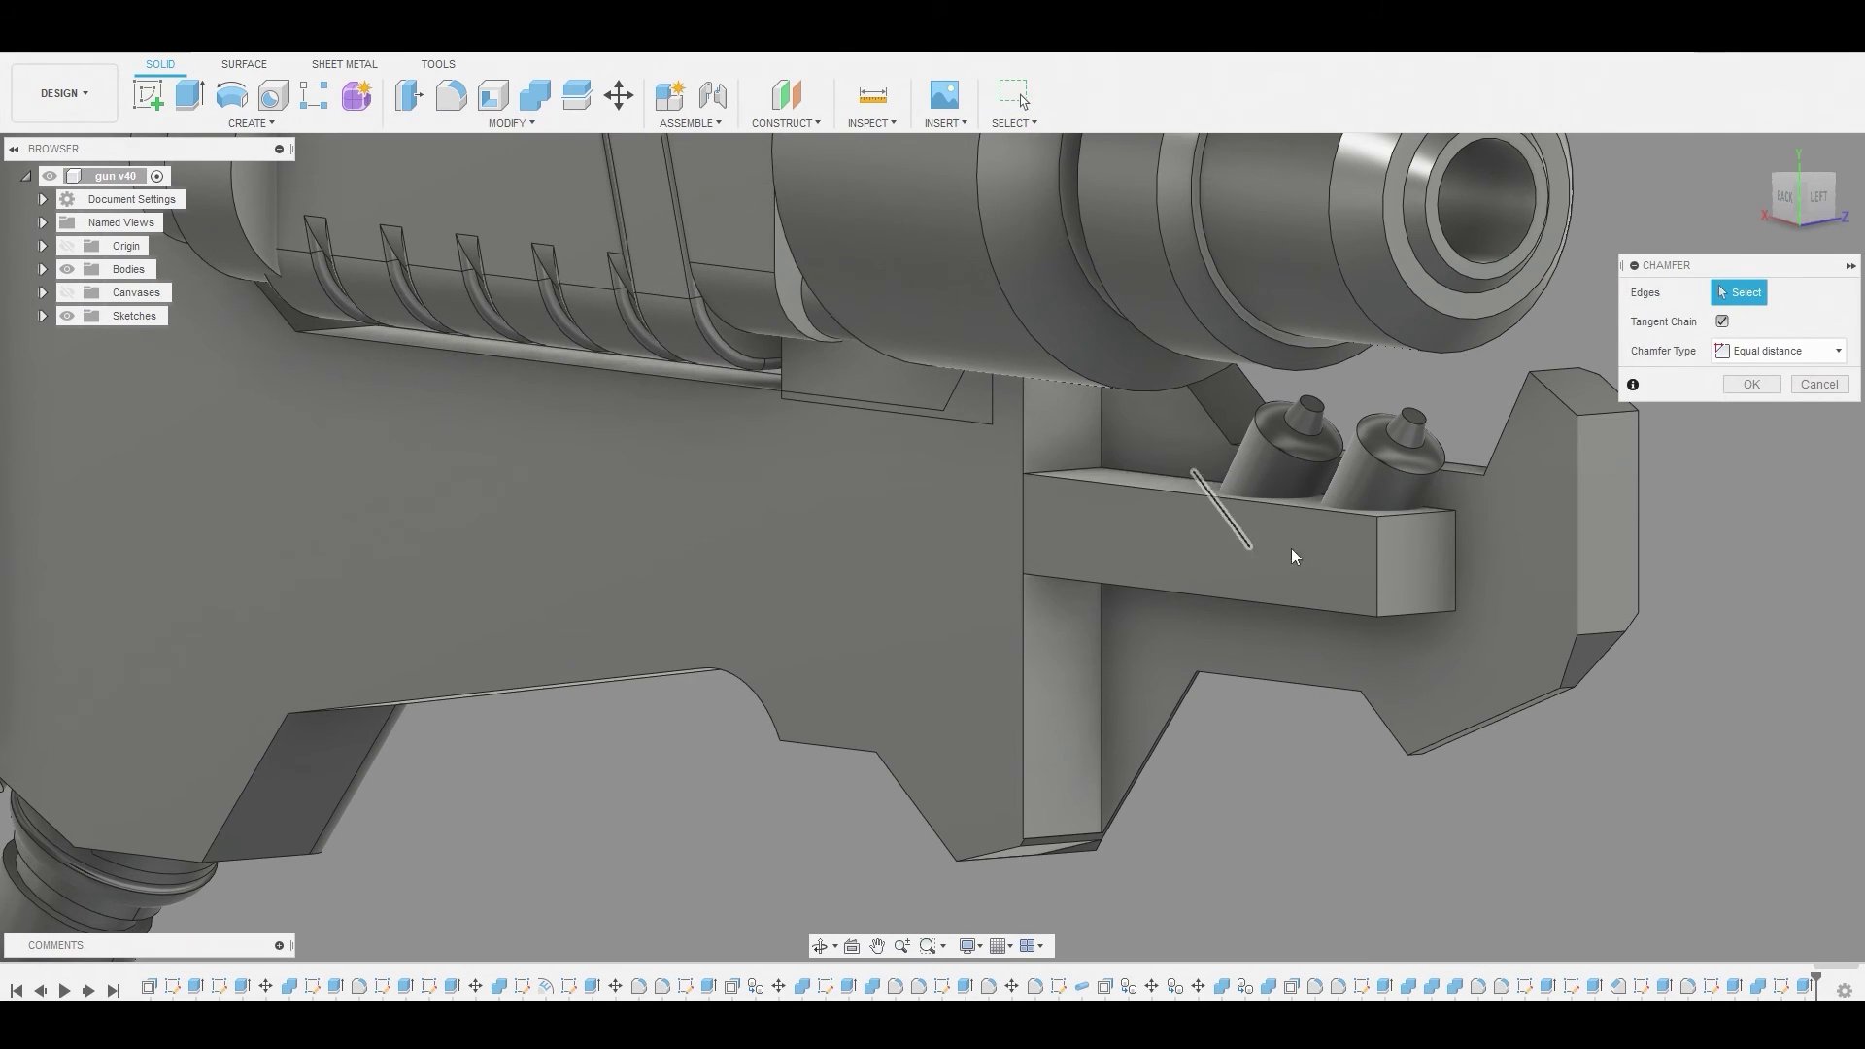
click(1420, 614)
drag(1424, 624, 1395, 602)
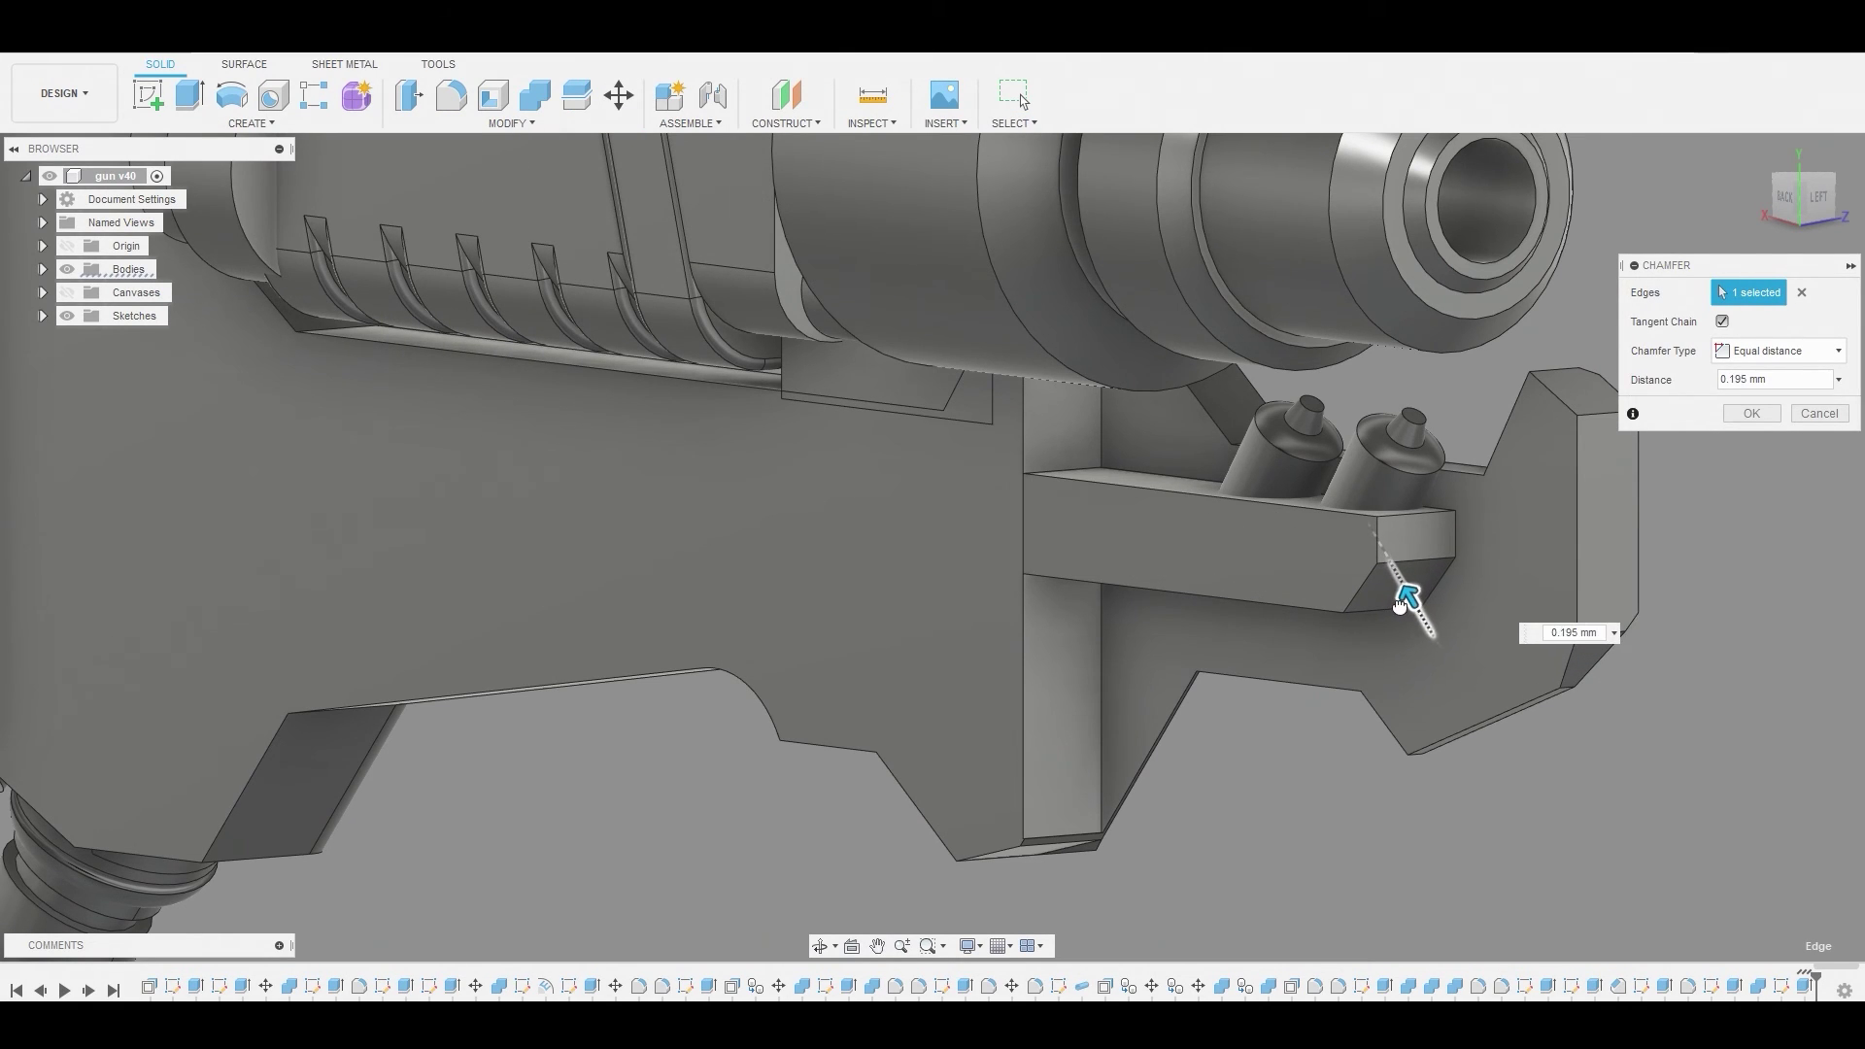
click(1762, 416)
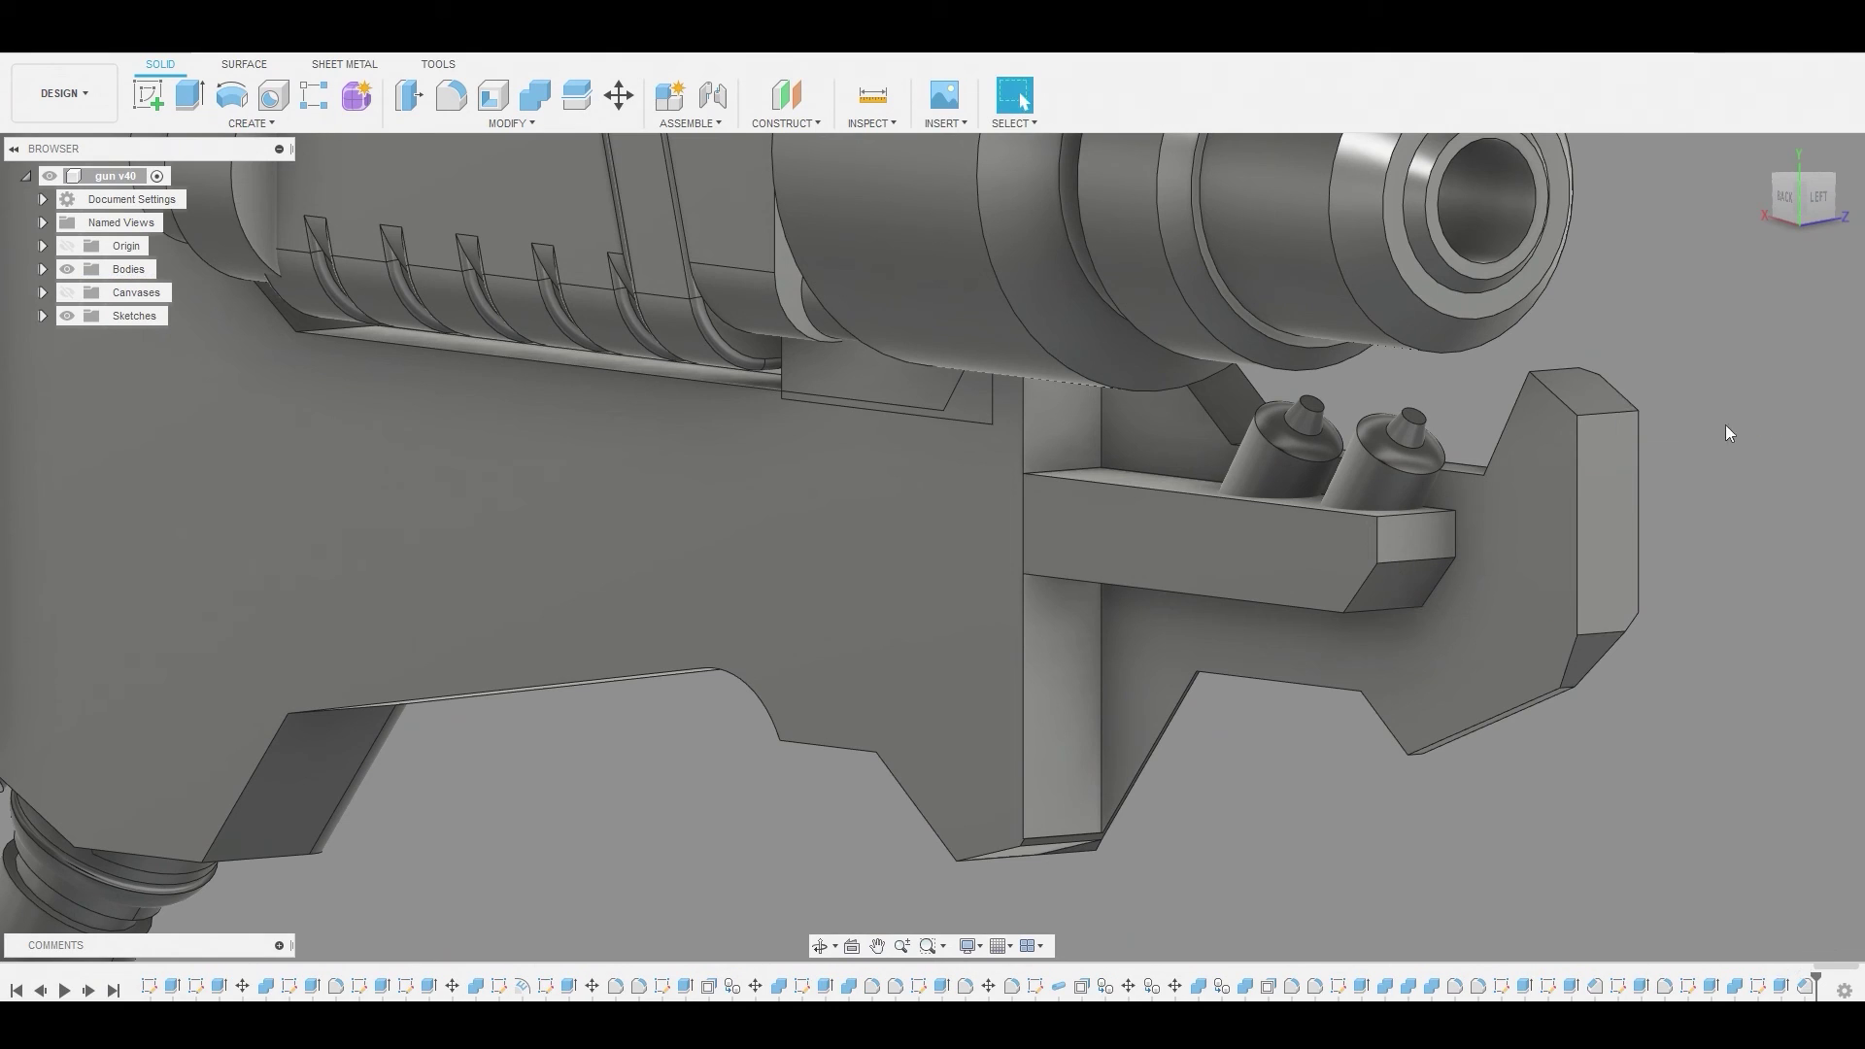
Combine the lower frame body with the chamfered bar using the Join operation
click(537, 99)
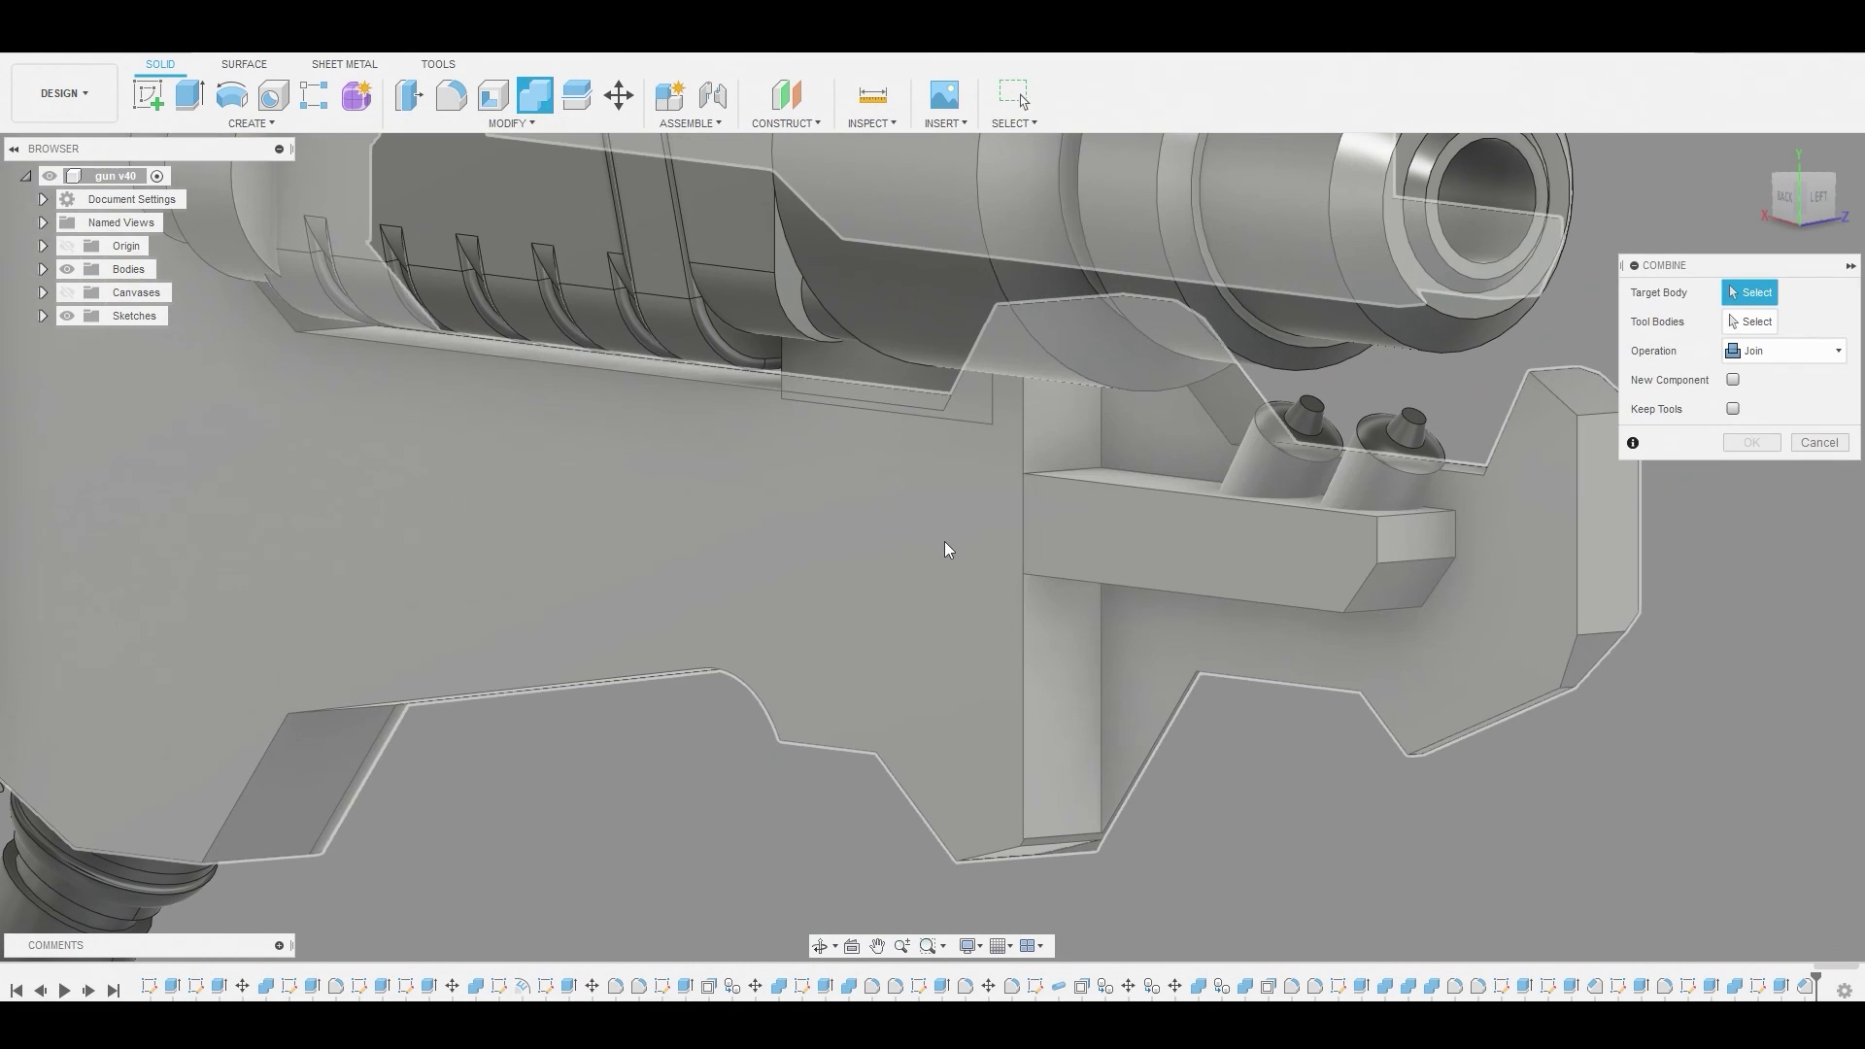
click(946, 542)
click(1046, 525)
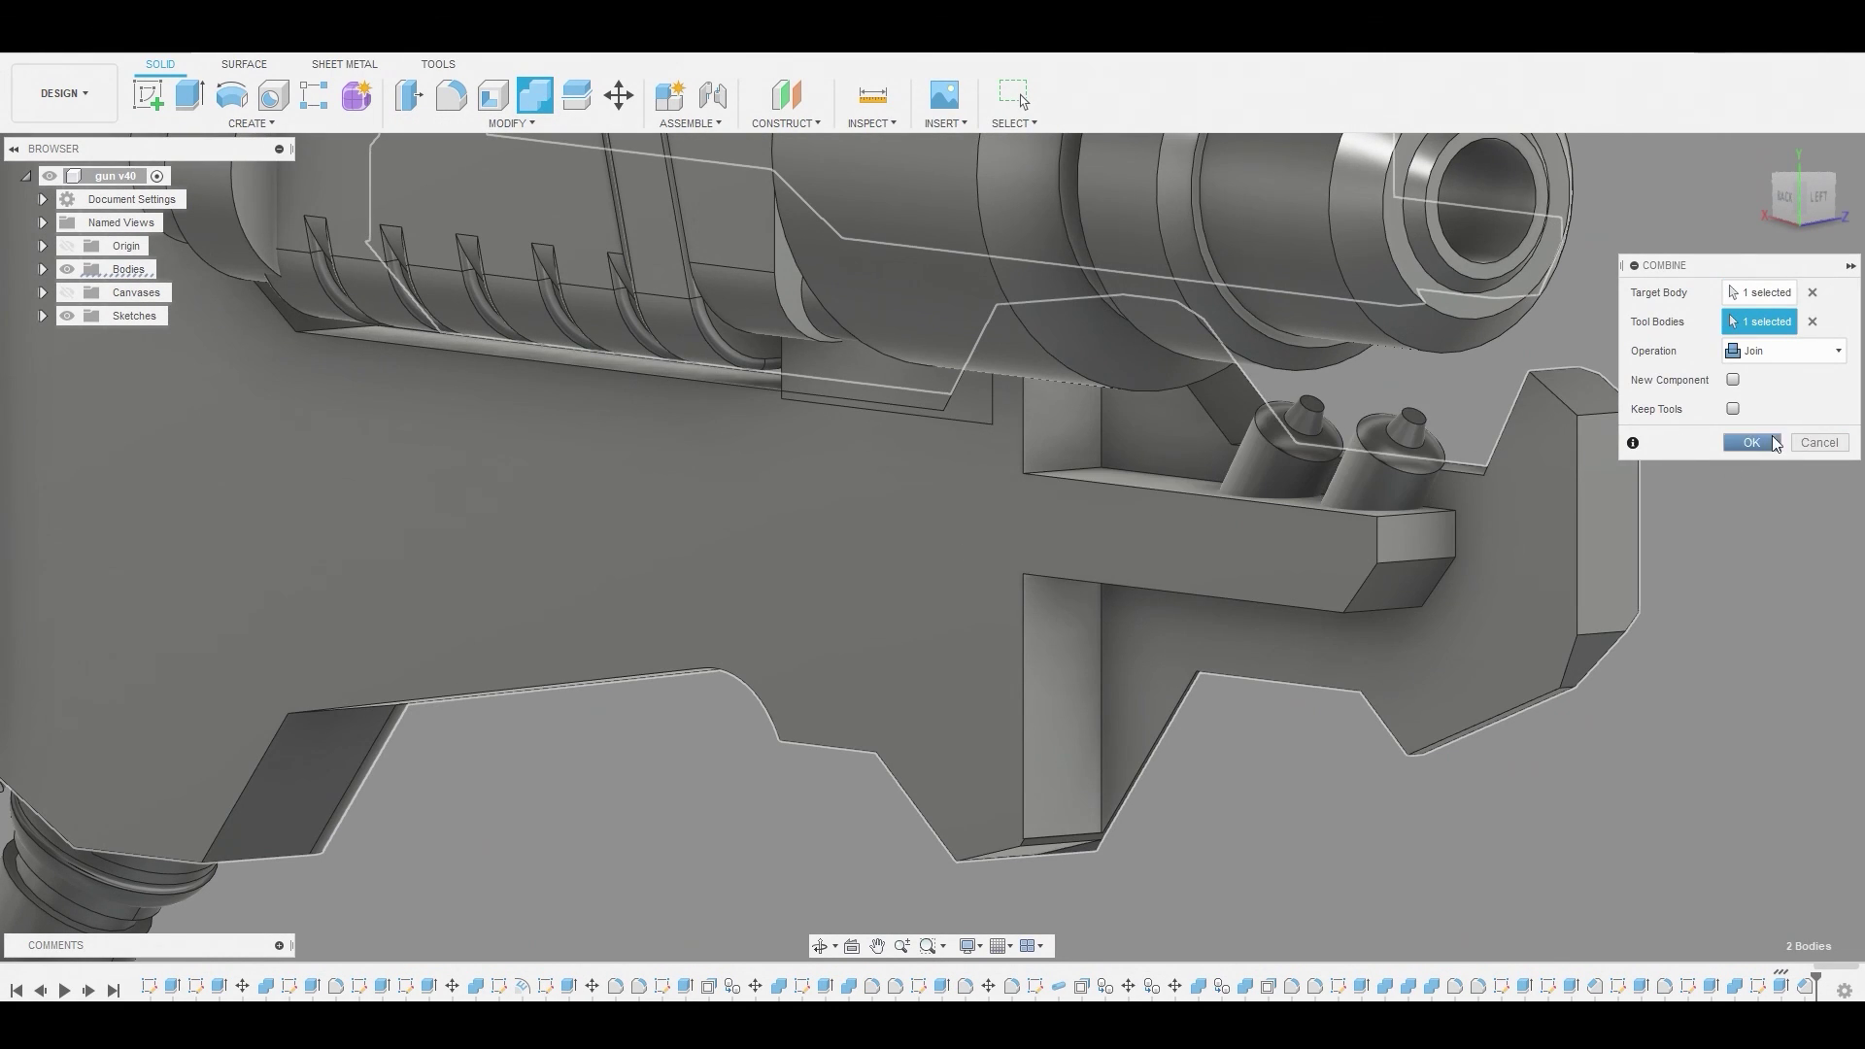
click(1751, 444)
scroll(1532, 449, down, 3)
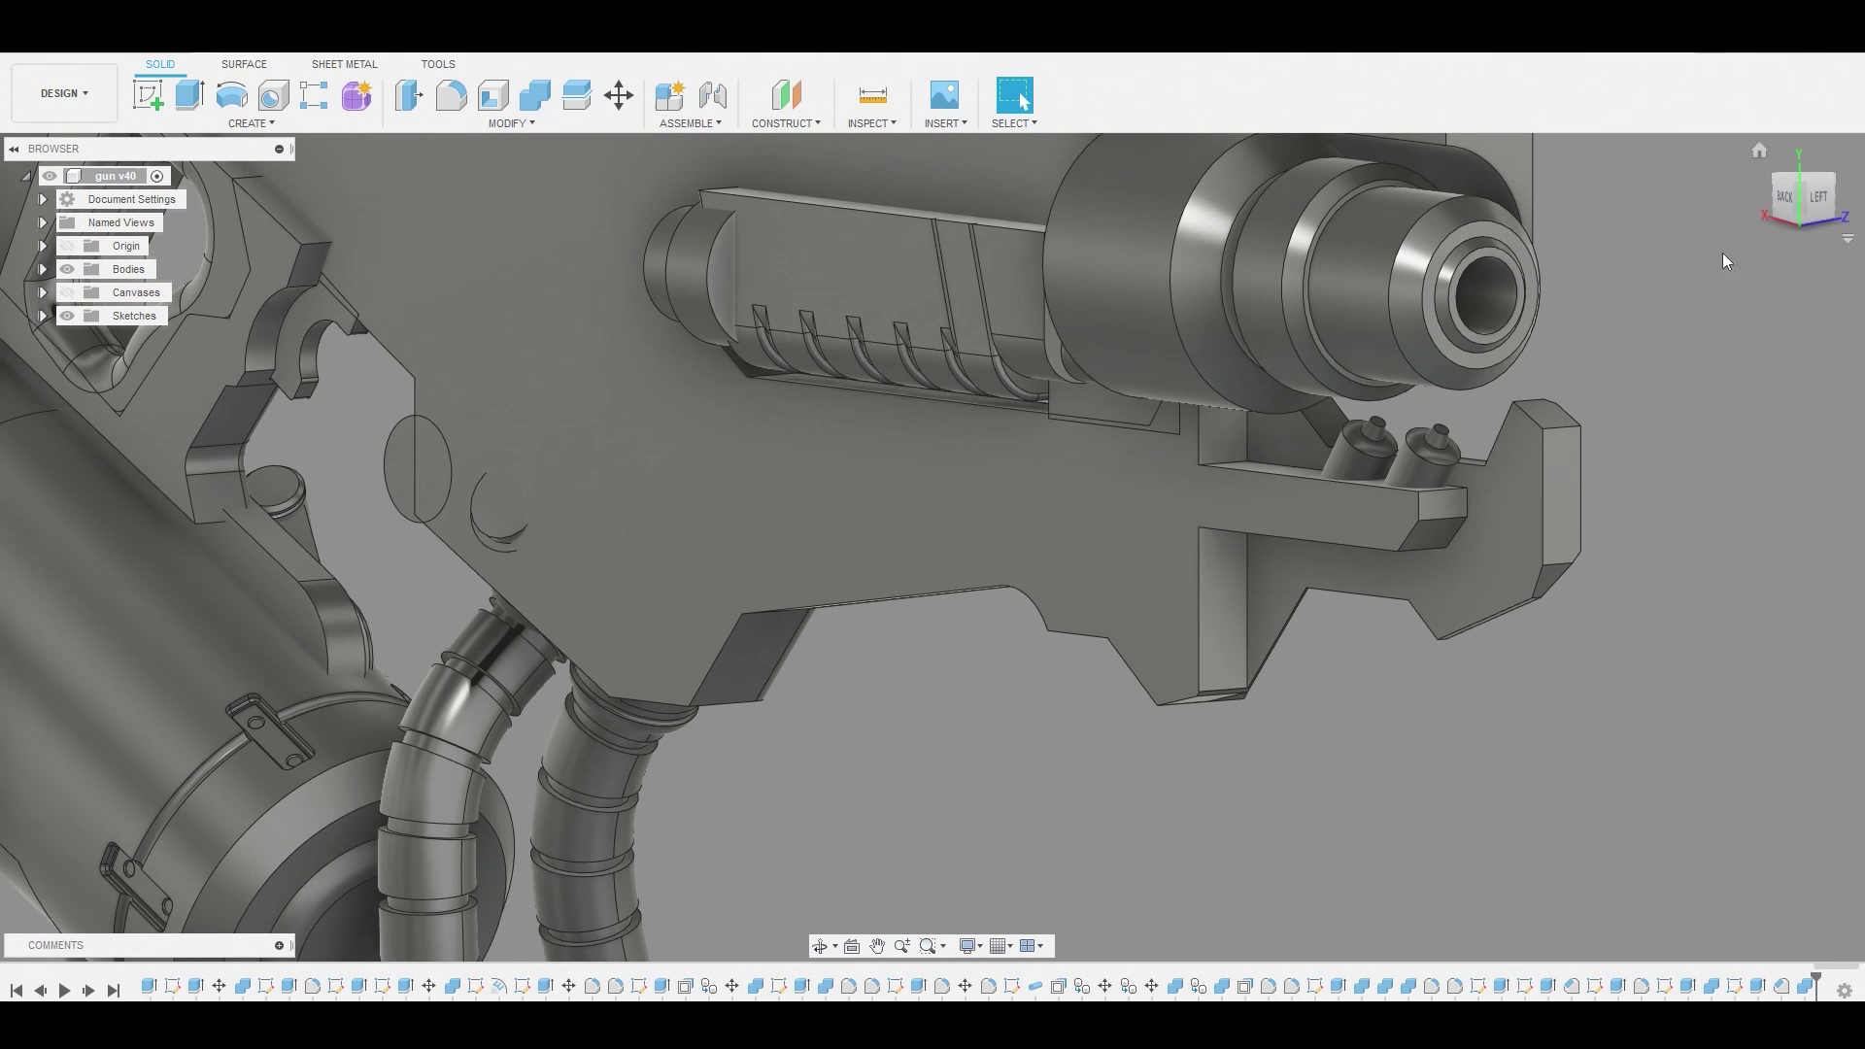
click(1818, 202)
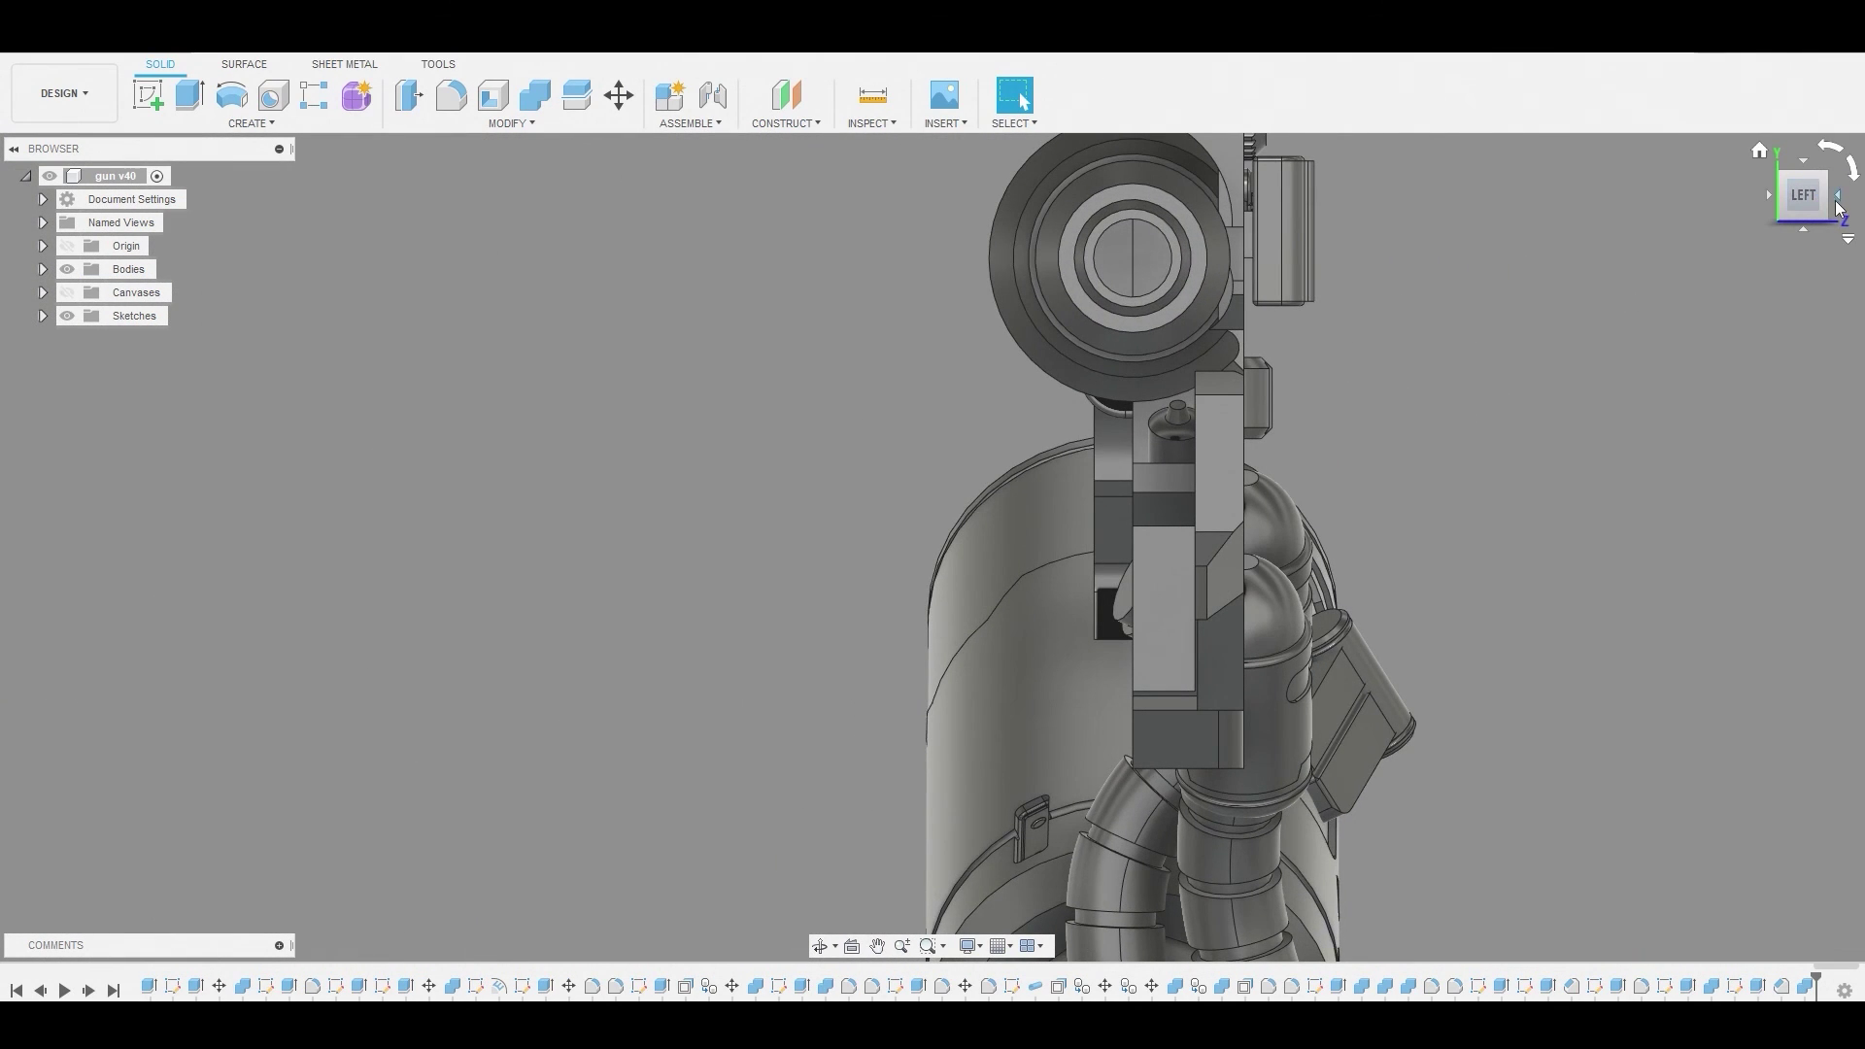
click(1837, 205)
scroll(1350, 451, down, 4)
scroll(1436, 634, up, 2)
middle_drag(1437, 633, 1084, 596)
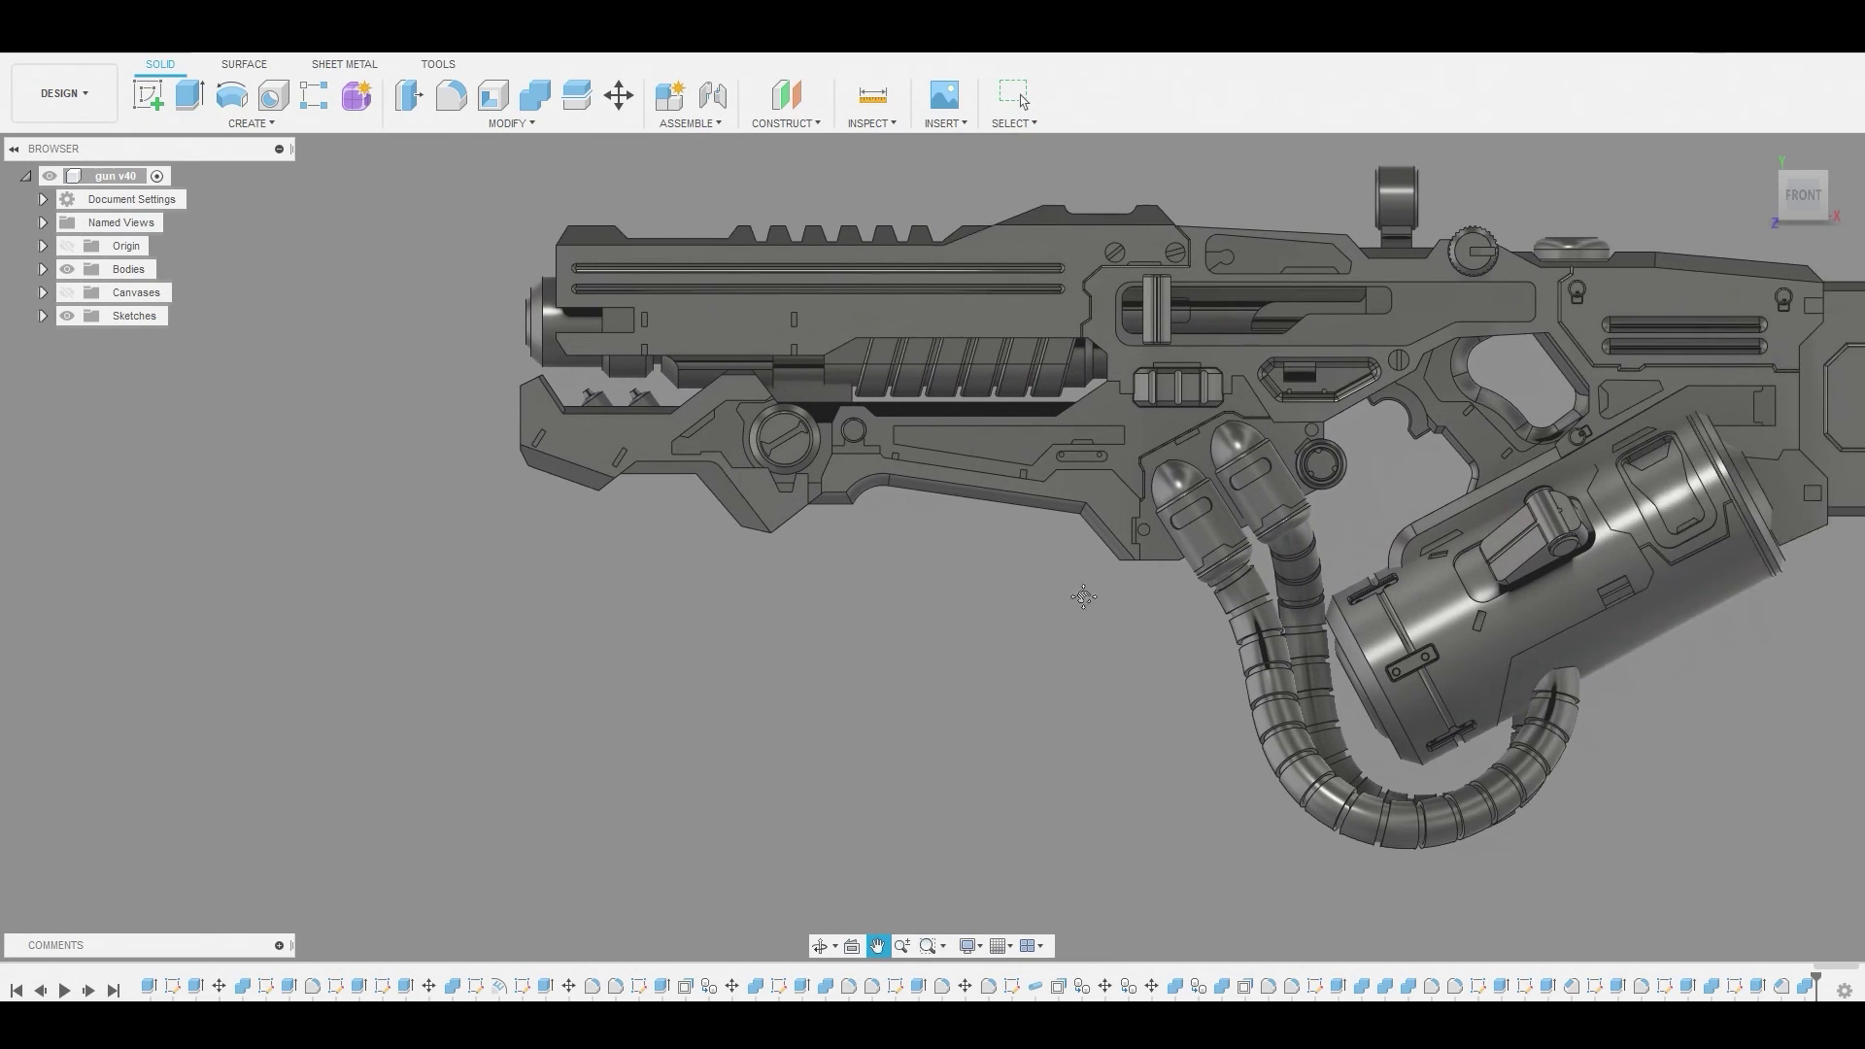